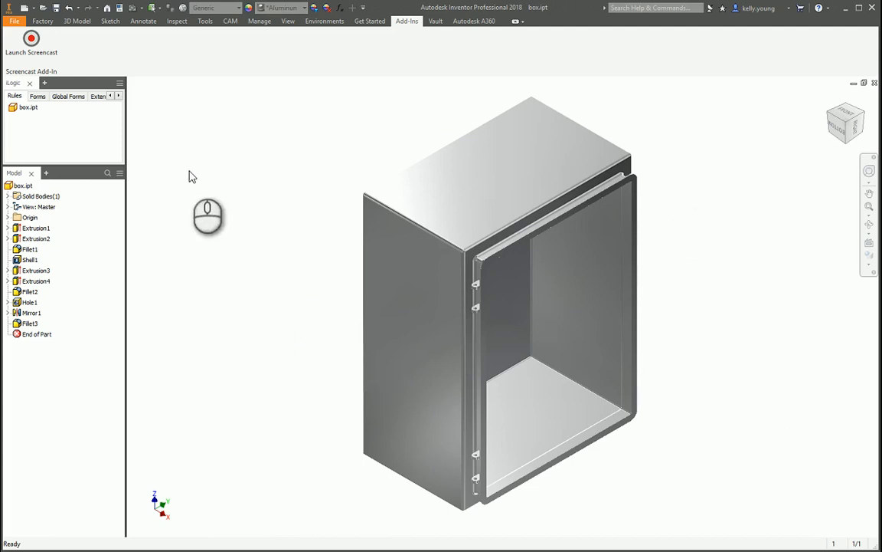
pyautogui.click(278, 186)
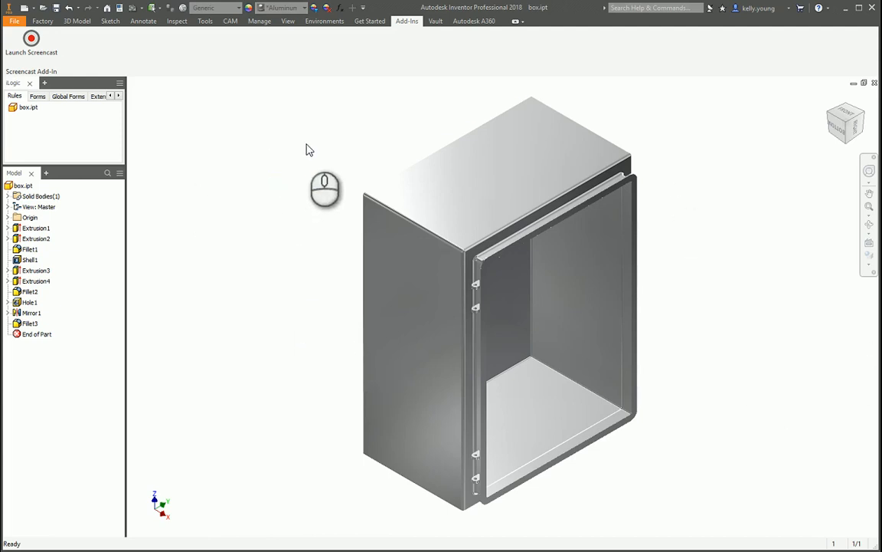
pyautogui.click(329, 24)
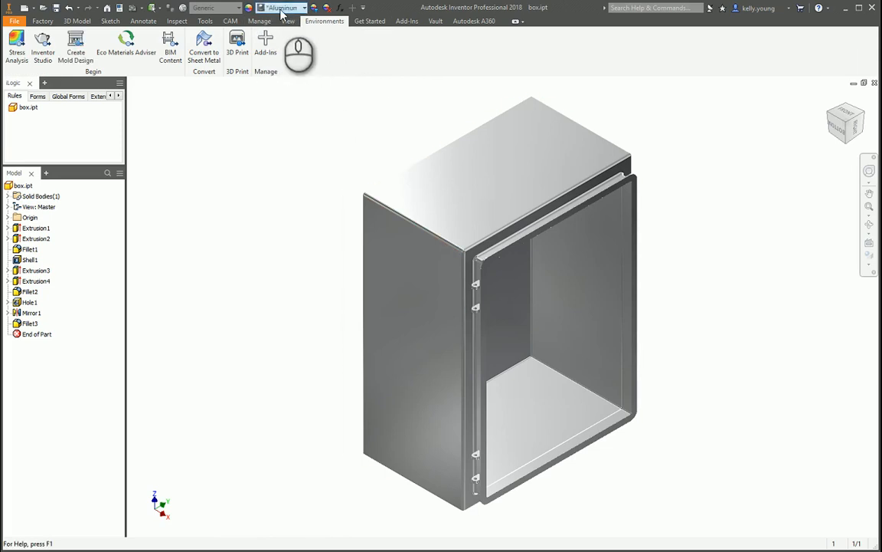
pyautogui.click(282, 9)
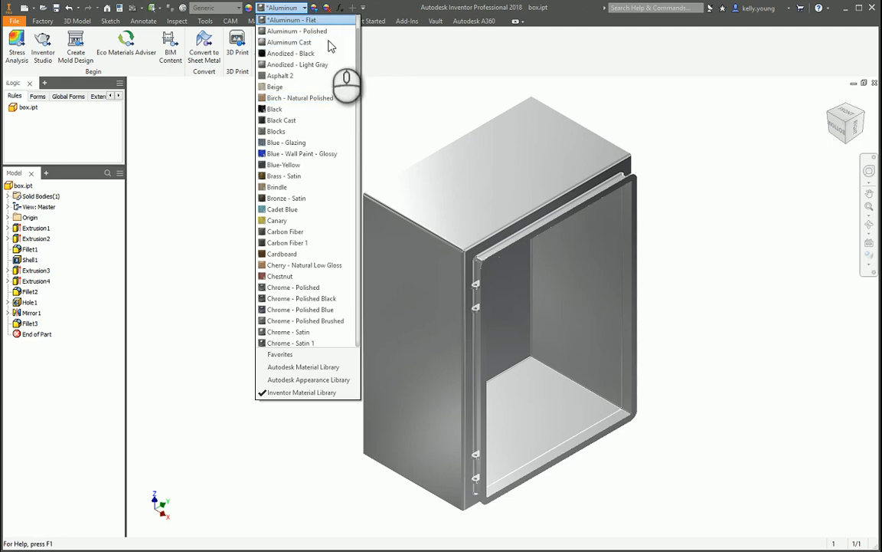
pyautogui.click(425, 80)
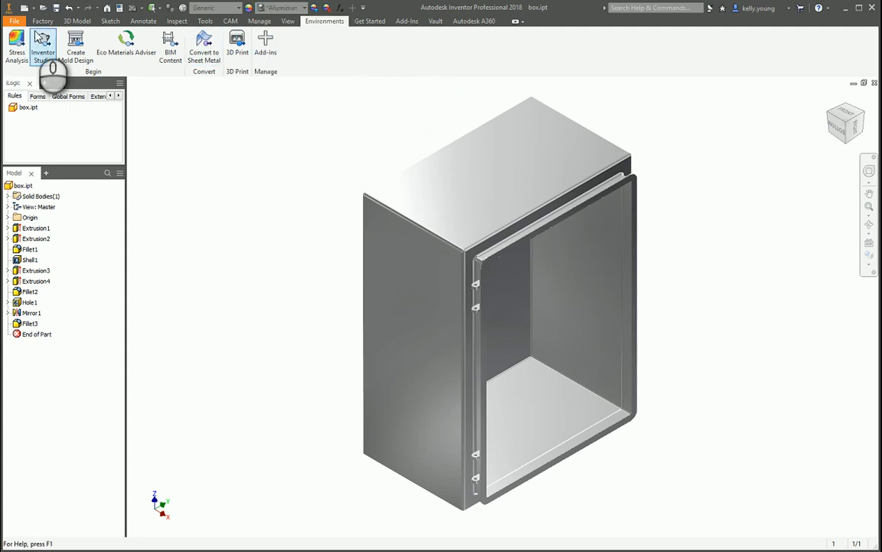
# Display the part in perspective projection and turn on shadows and reflections.
pyautogui.click(288, 21)
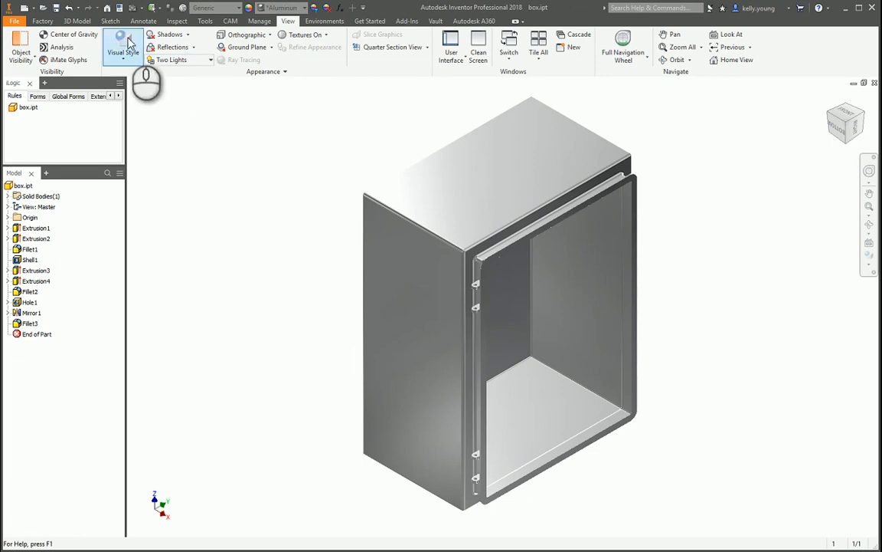
pyautogui.click(249, 37)
pyautogui.click(237, 72)
pyautogui.keyDown('shift'); pyautogui.moveTo(301, 233); pyautogui.dragTo(228, 204, button='middle'); pyautogui.keyUp('shift')
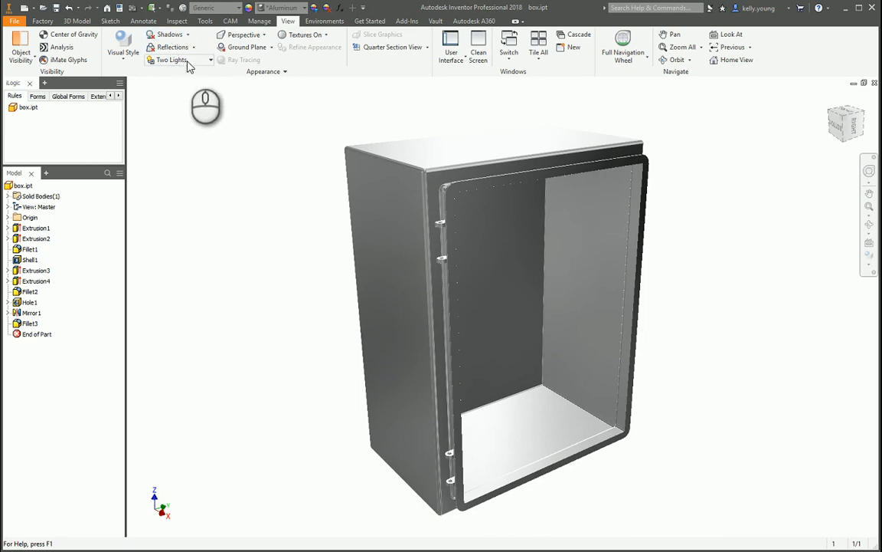
pyautogui.click(179, 36)
pyautogui.click(161, 48)
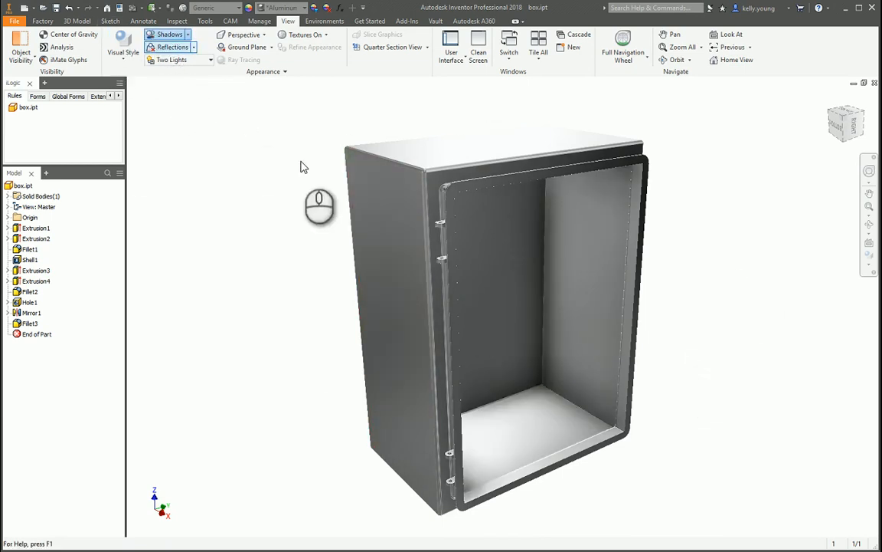
# In the Two Lights style, set shadow density to 20, softness to 73 and ambient shadows to 35, save, and dismiss the Vault login.
pyautogui.click(188, 34)
pyautogui.click(165, 103)
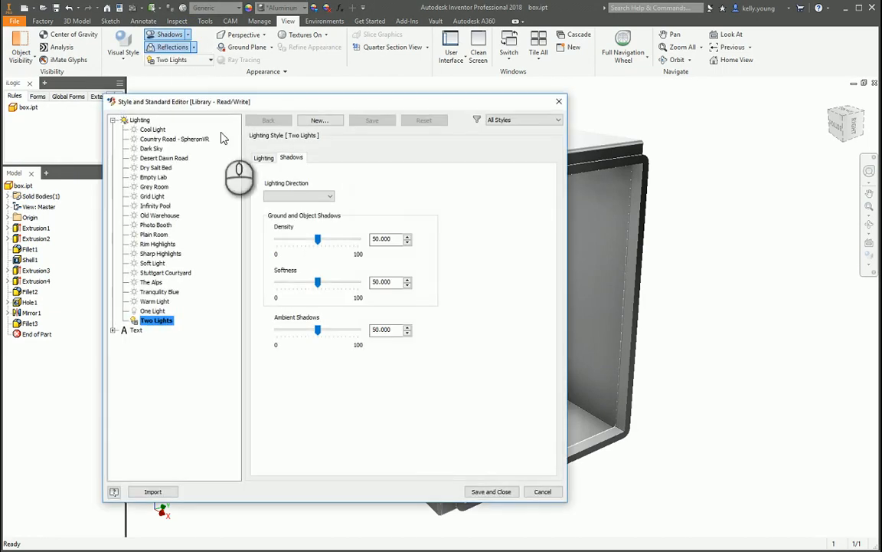
pyautogui.moveTo(324, 239)
pyautogui.mouseDown()
pyautogui.moveTo(345, 238)
pyautogui.moveTo(306, 242)
pyautogui.moveTo(359, 244)
pyautogui.moveTo(313, 244)
pyautogui.mouseUp()
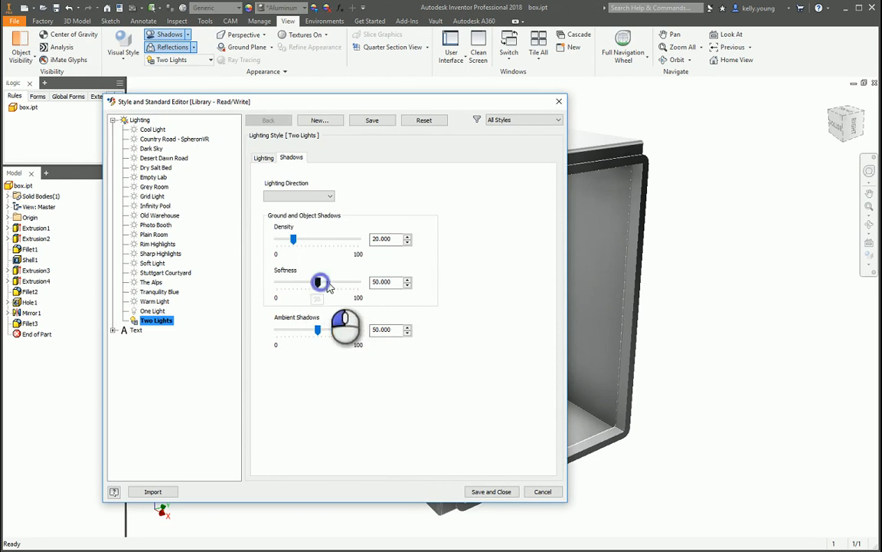
pyautogui.moveTo(328, 285); pyautogui.dragTo(337, 283)
pyautogui.moveTo(318, 332); pyautogui.dragTo(304, 331)
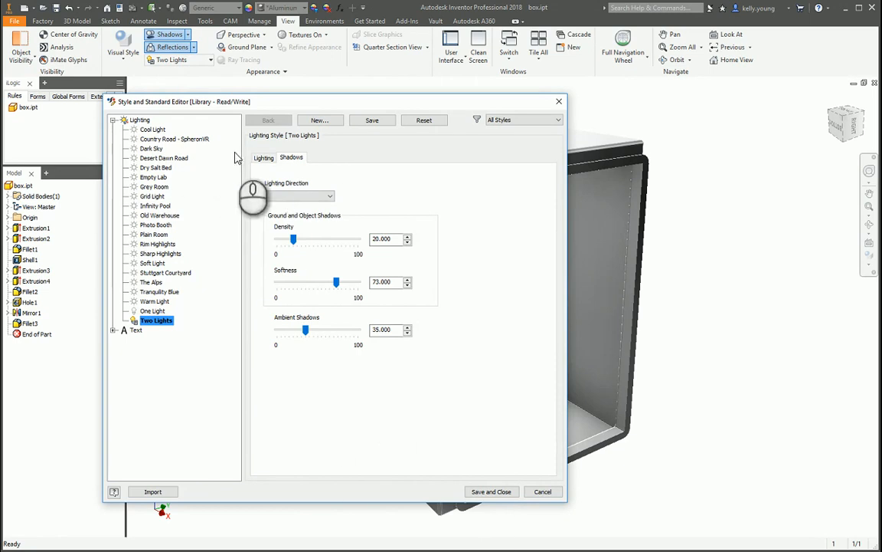
pyautogui.click(262, 158)
pyautogui.click(291, 158)
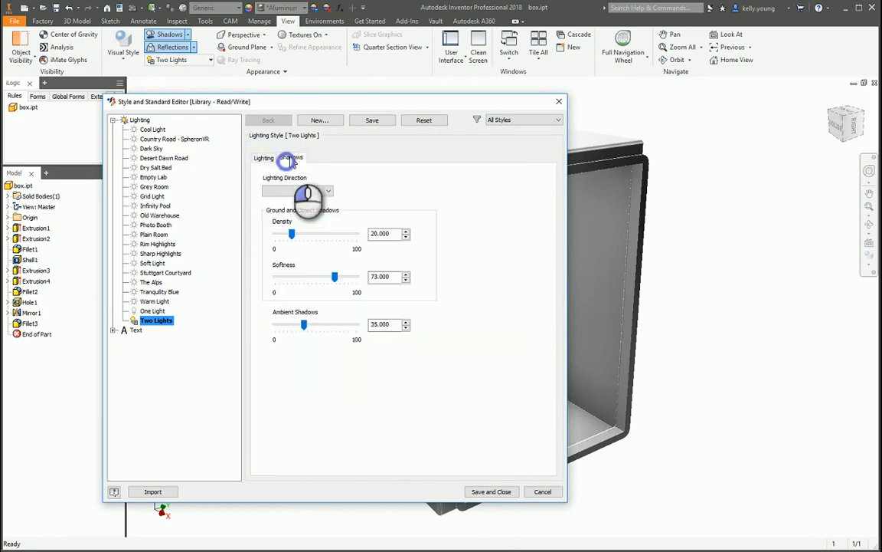
pyautogui.click(491, 492)
pyautogui.click(309, 315)
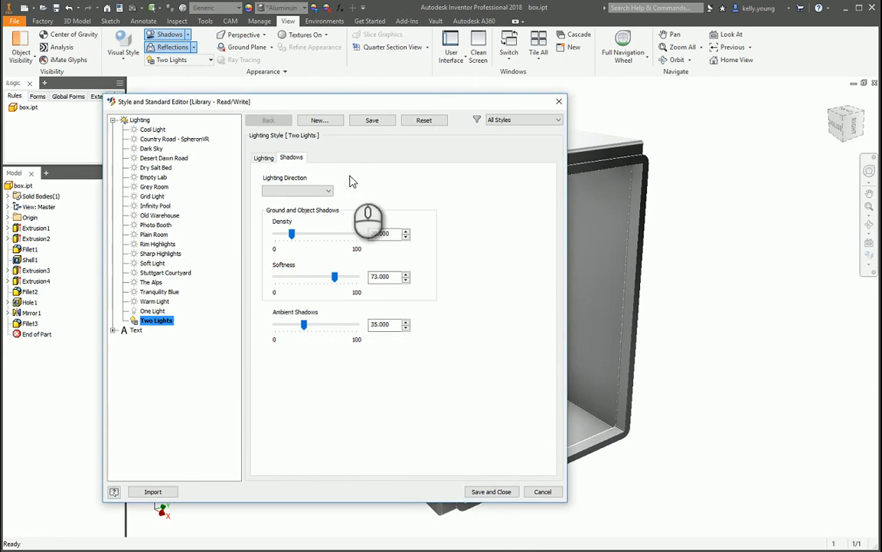
pyautogui.click(534, 330)
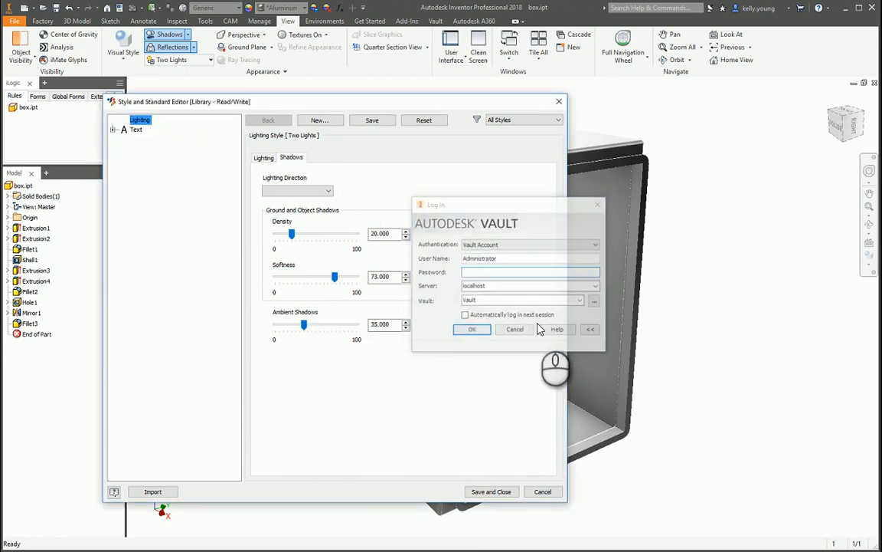
# Reopen the shadow settings to check the saved Two Lights values, and close them without changes.
pyautogui.click(188, 35)
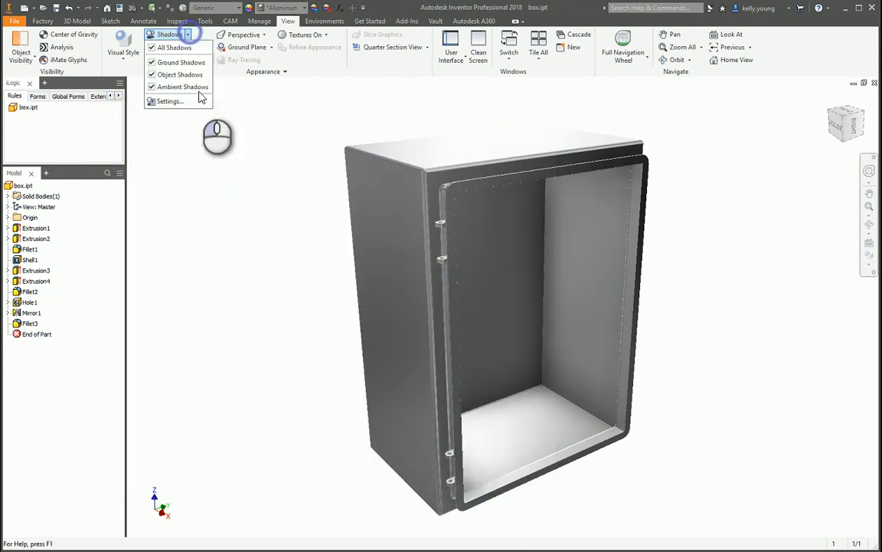
pyautogui.click(182, 100)
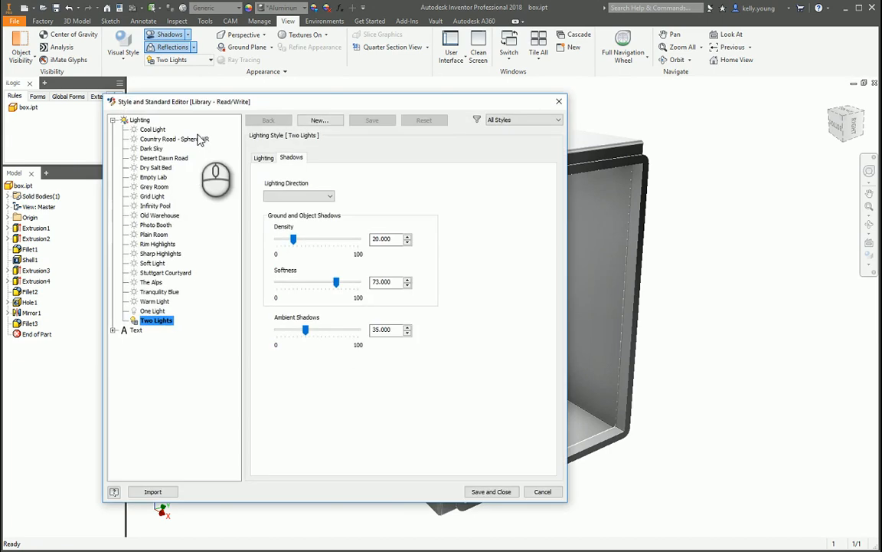
pyautogui.press('Escape')
# In the ground plane settings, lower the reflection to about 10%, raise blur to about 70%, and increase the blur fall-off.
pyautogui.click(194, 47)
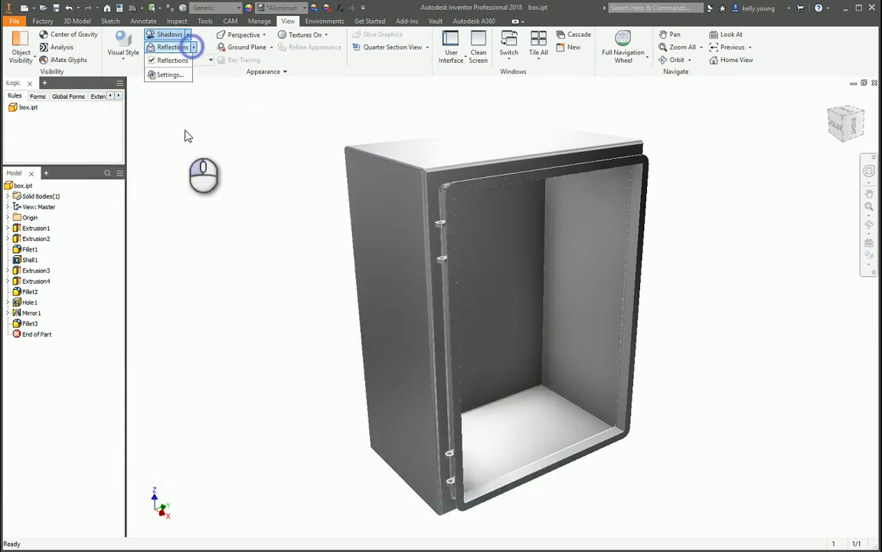
pyautogui.click(170, 73)
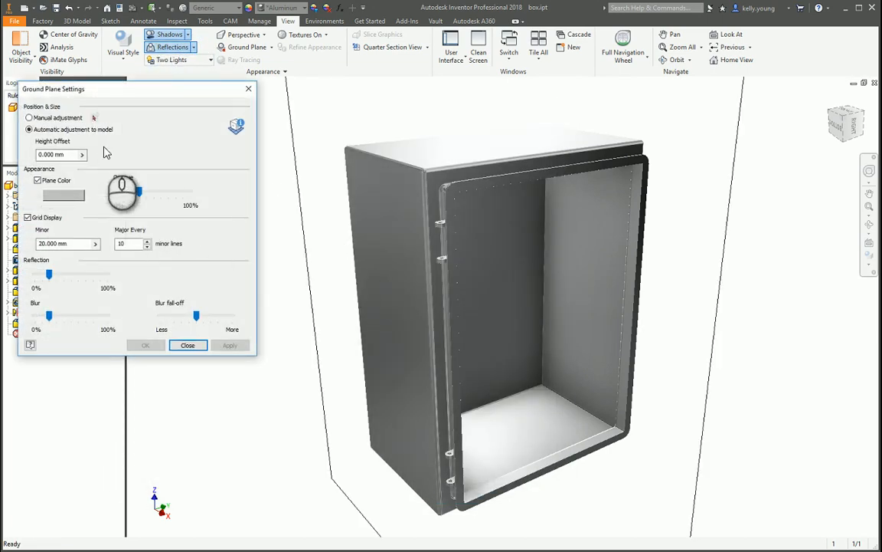
pyautogui.moveTo(87, 96); pyautogui.dragTo(140, 99)
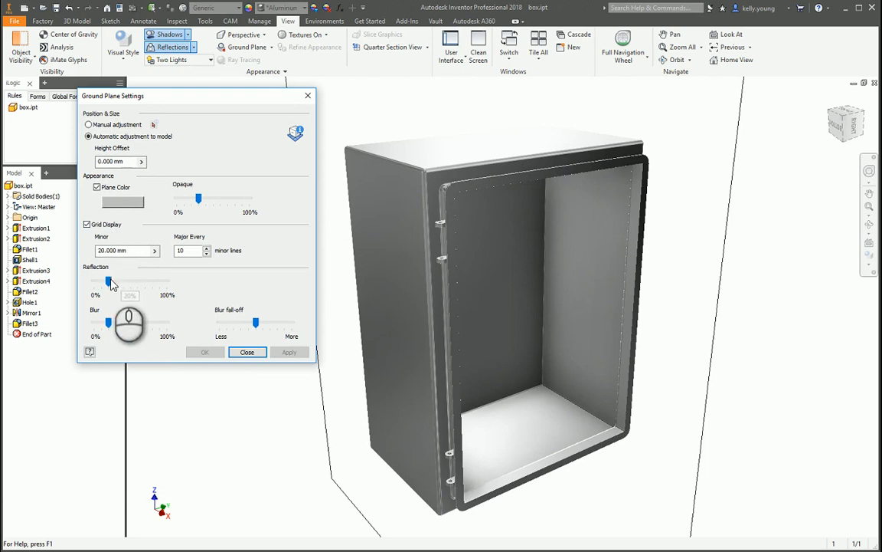
pyautogui.moveTo(110, 282); pyautogui.dragTo(108, 290)
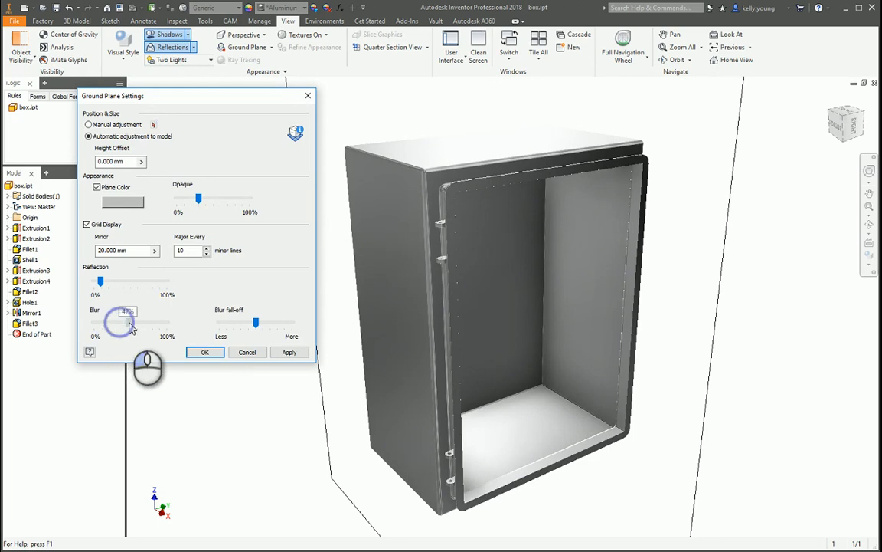
pyautogui.moveTo(148, 328); pyautogui.dragTo(148, 325)
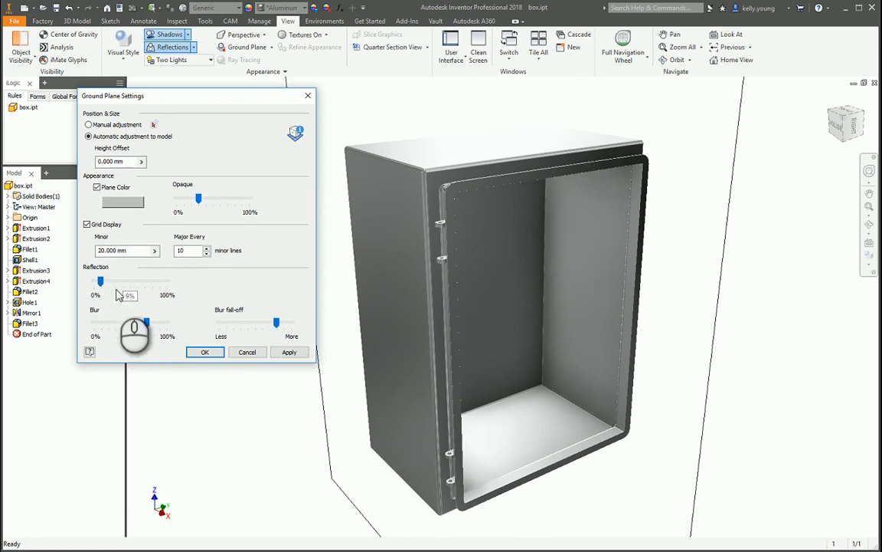
pyautogui.click(205, 353)
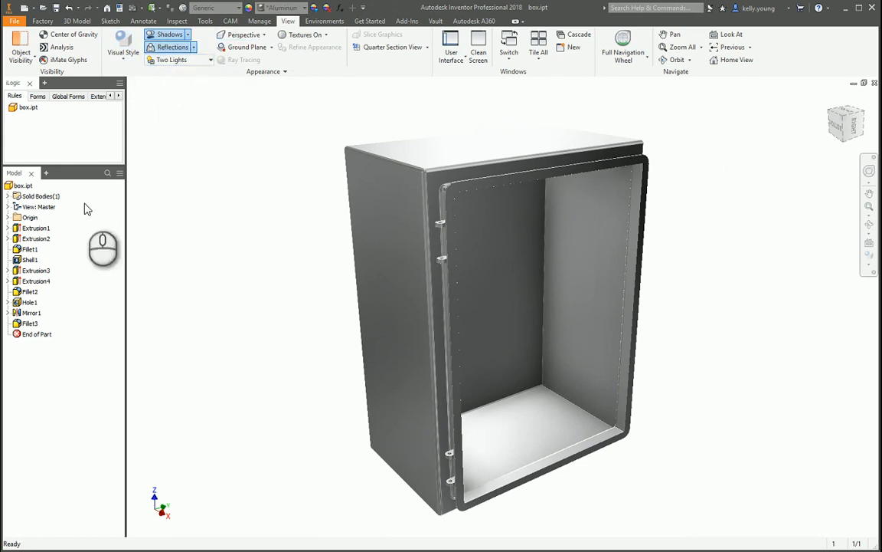
# Enter the Inventor Studio environment and make the Empty Lab lighting style active.
pyautogui.click(325, 21)
pyautogui.click(43, 45)
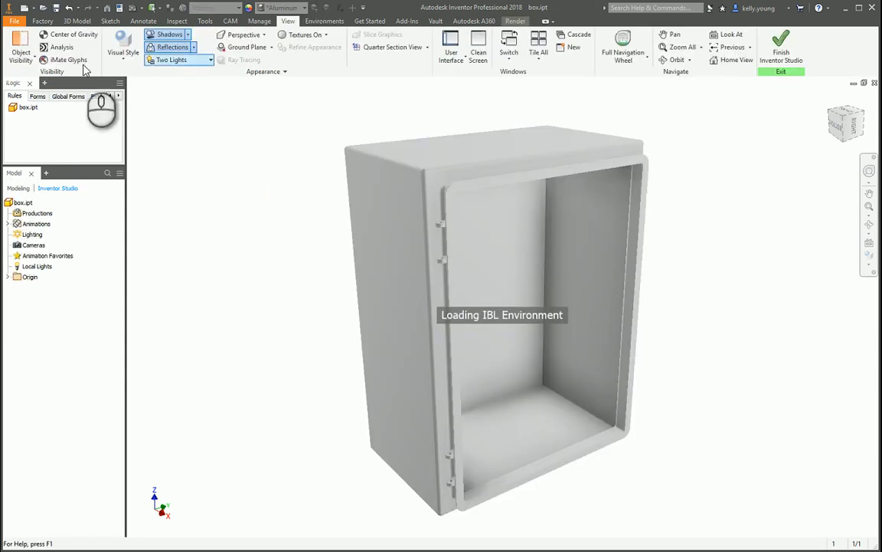
pyautogui.click(512, 21)
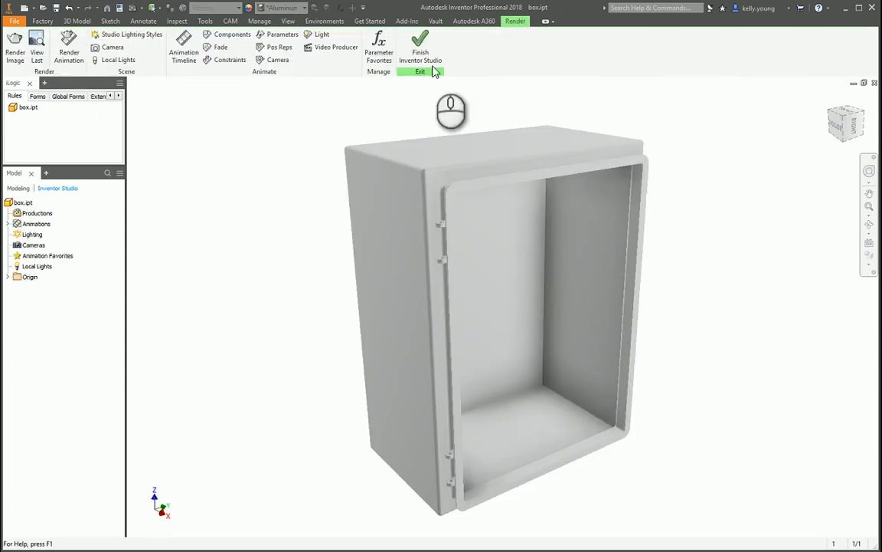
pyautogui.click(126, 35)
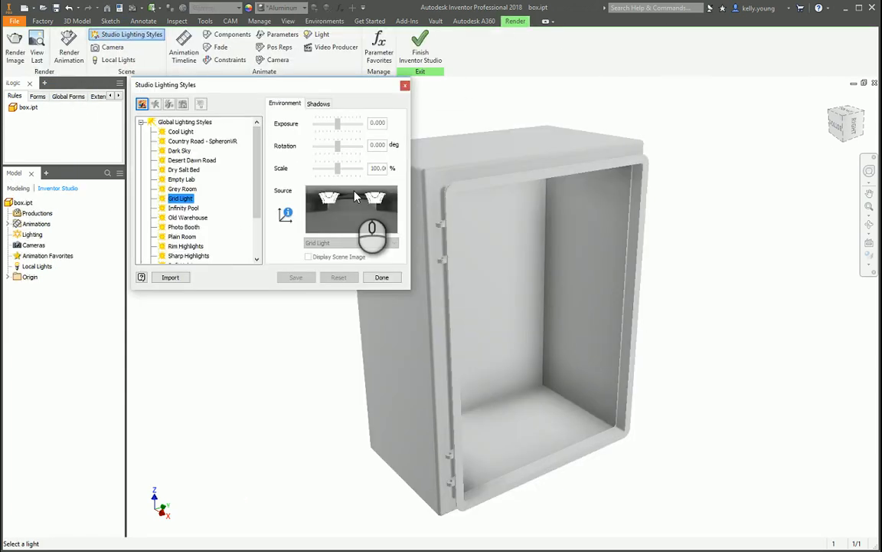
pyautogui.click(179, 180)
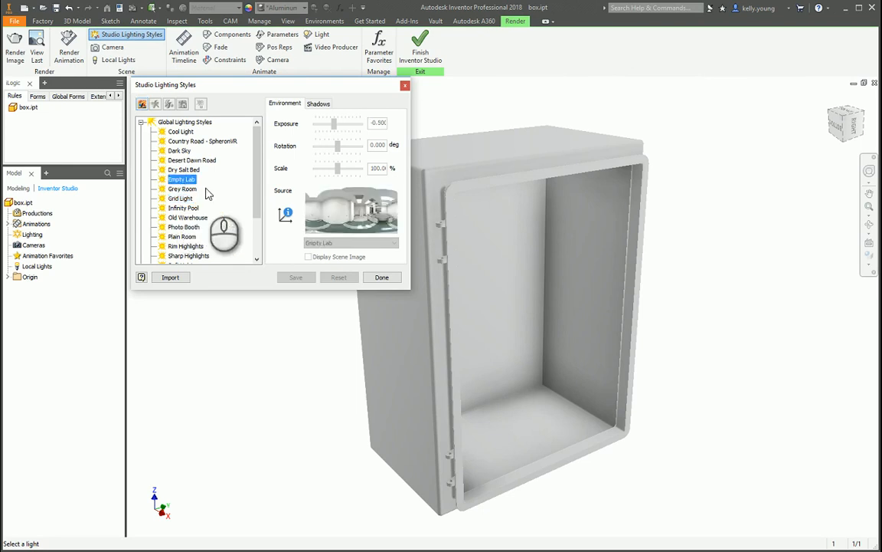
pyautogui.rightClick(182, 180)
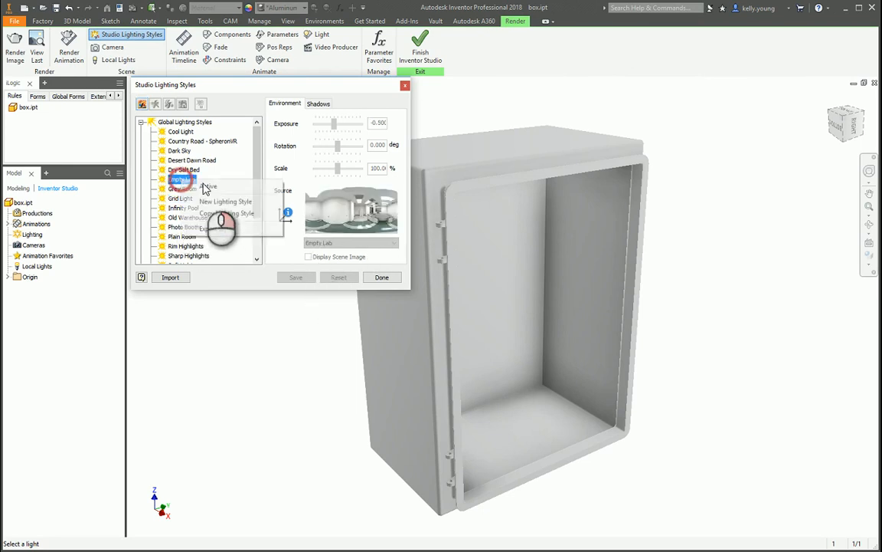
pyautogui.click(207, 188)
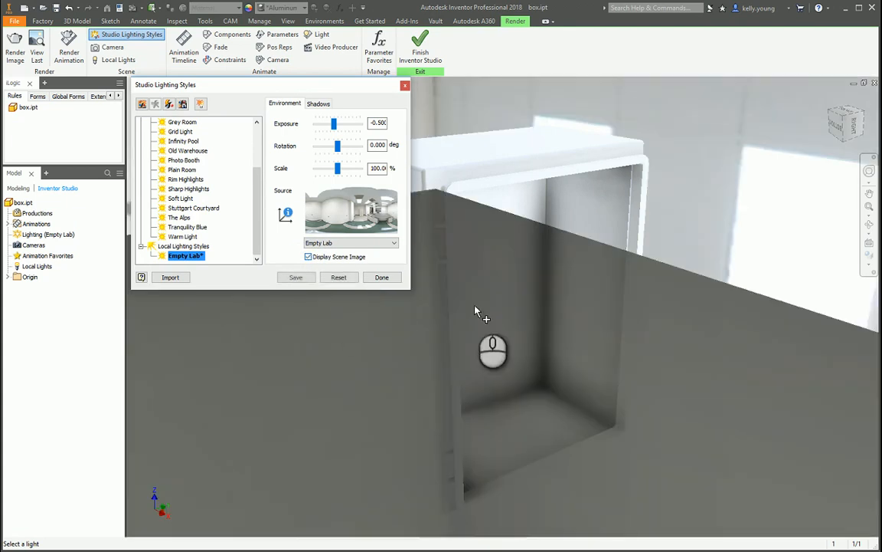
# Examine how the box sits in the Empty Lab scene from different angles and distances.
pyautogui.scroll(5, 553, 335)
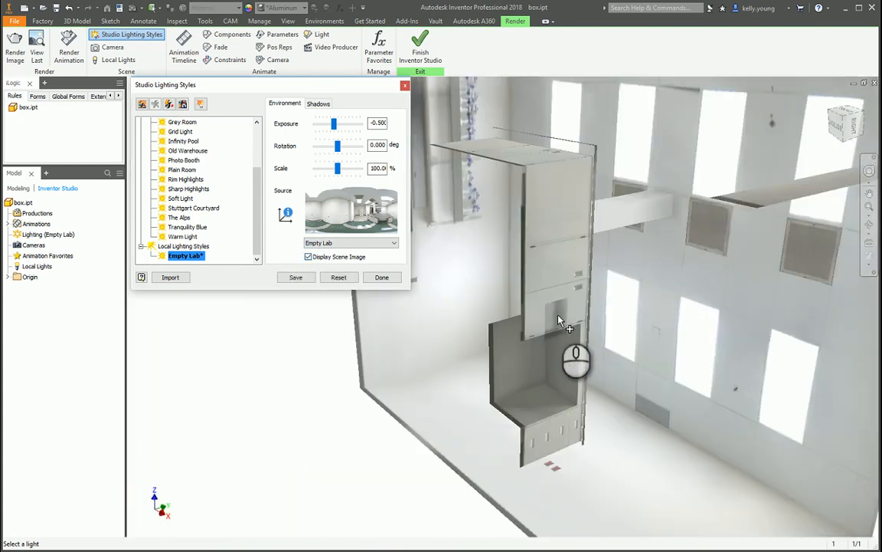
pyautogui.keyDown('shift'); pyautogui.moveTo(529, 354); pyautogui.dragTo(510, 147, button='middle'); pyautogui.keyUp('shift')
pyautogui.scroll(-5, 548, 322)
pyautogui.keyDown('shift'); pyautogui.moveTo(546, 324); pyautogui.dragTo(502, 337, button='middle'); pyautogui.keyUp('shift')
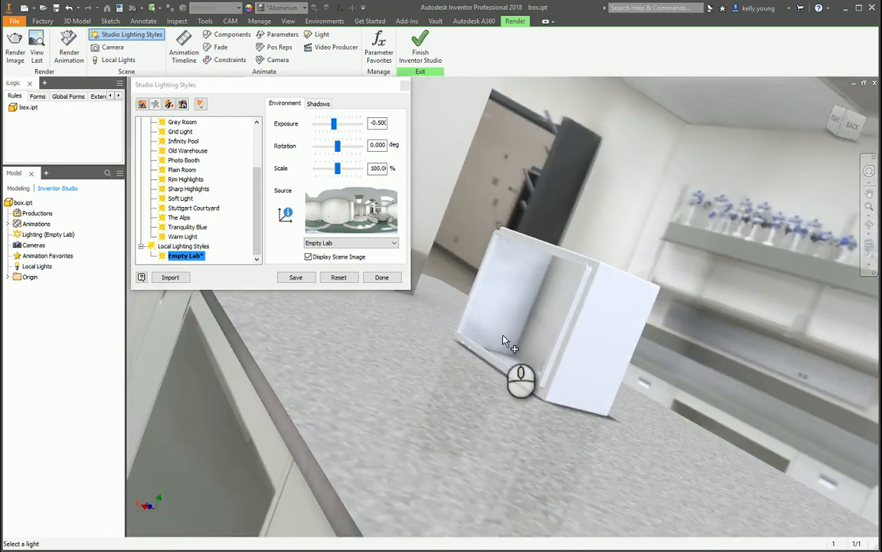
pyautogui.scroll(5, 519, 380)
pyautogui.scroll(-6, 490, 398)
pyautogui.keyDown('shift'); pyautogui.moveTo(486, 397); pyautogui.dragTo(340, 275, button='middle'); pyautogui.keyUp('shift')
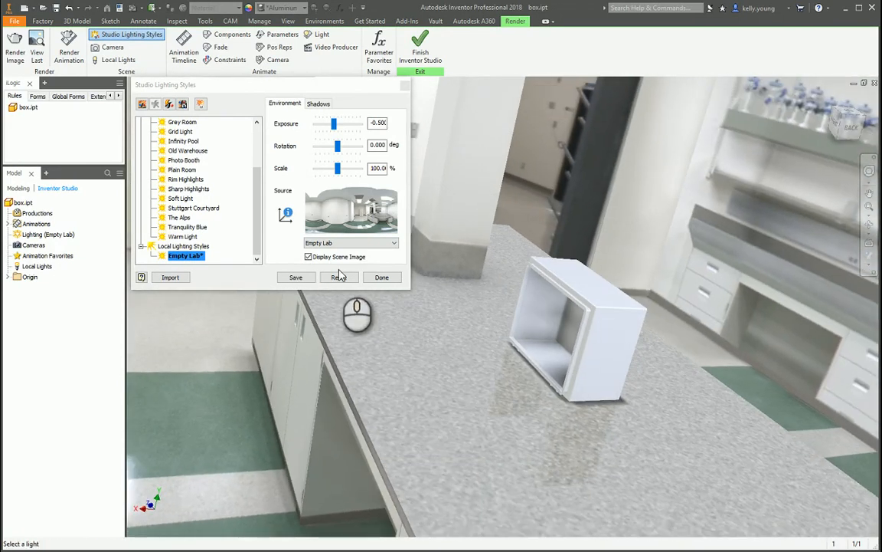
# Close the lighting styles with the Empty Lab changes saved, and finish Inventor Studio.
pyautogui.click(381, 277)
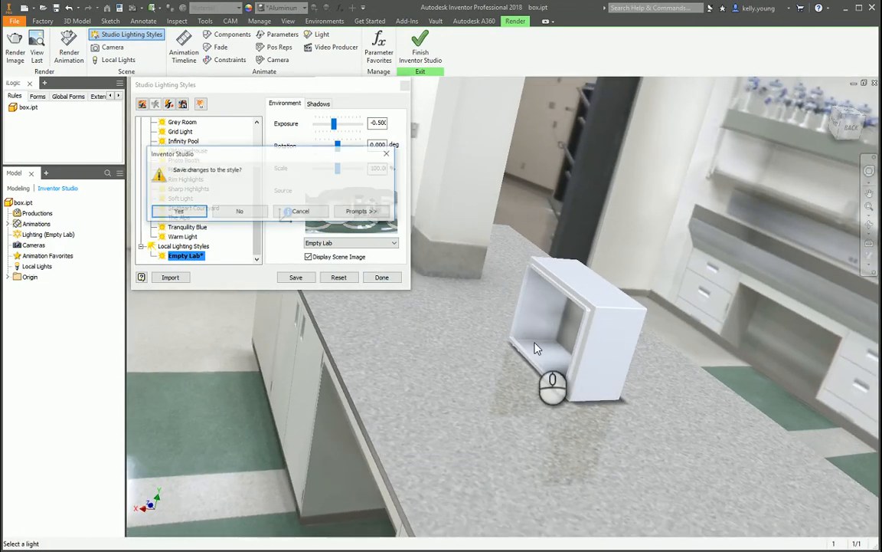
pyautogui.click(195, 213)
pyautogui.click(431, 56)
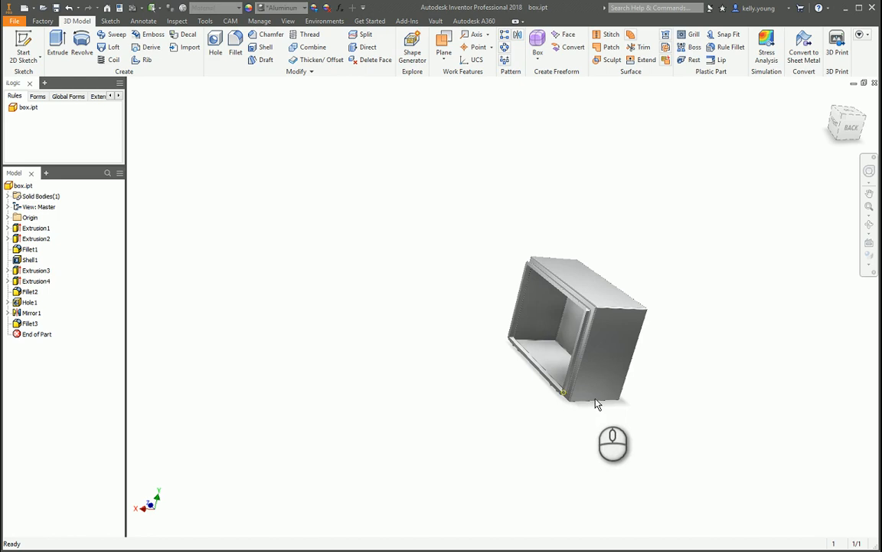
# Turn the view from Back to the upside-down Front face and set that current view as Top.
pyautogui.click(856, 132)
pyautogui.rightClick(846, 124)
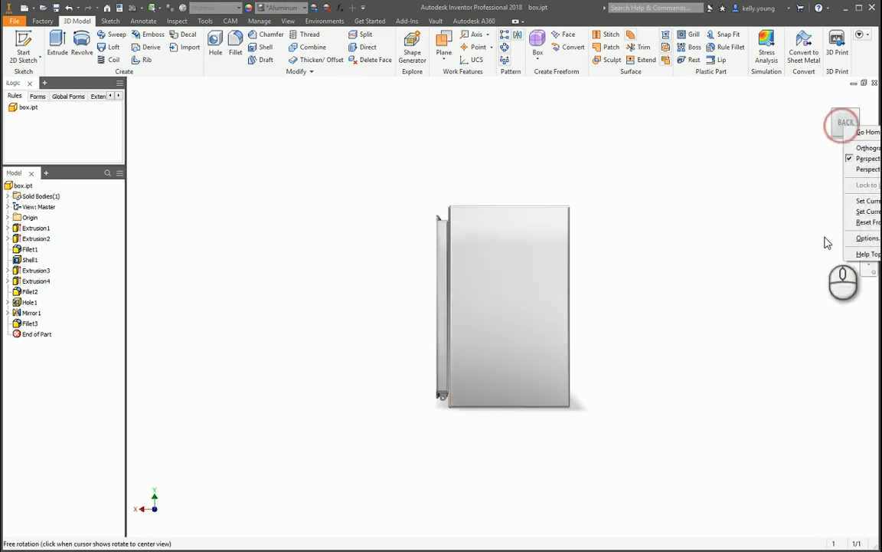
pyautogui.click(678, 206)
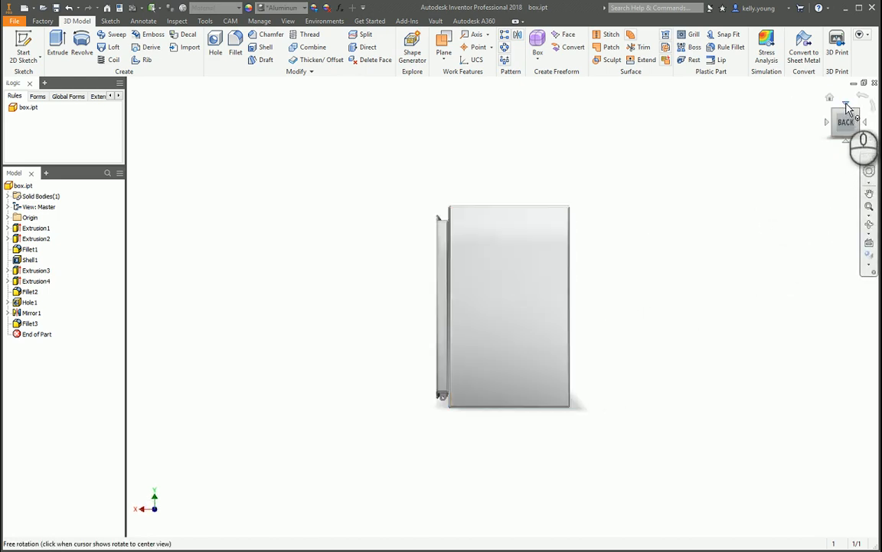
pyautogui.click(846, 105)
pyautogui.click(846, 104)
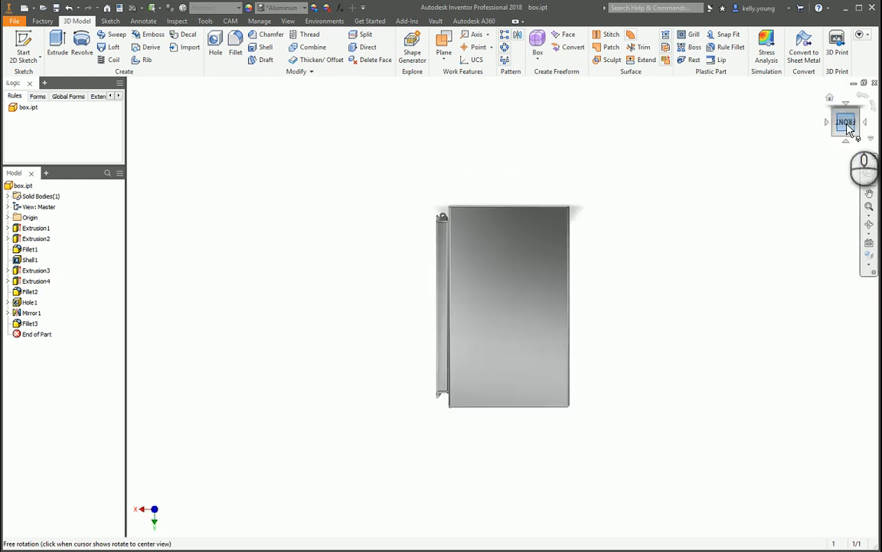
pyautogui.rightClick(846, 124)
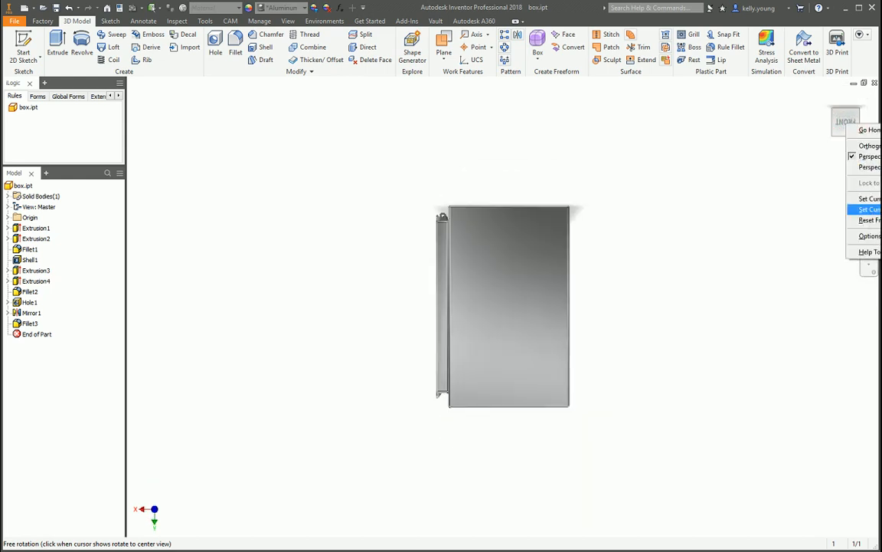
pyautogui.click(870, 209)
# Turn the view to face the box's open side and set that current view as Front.
pyautogui.click(828, 123)
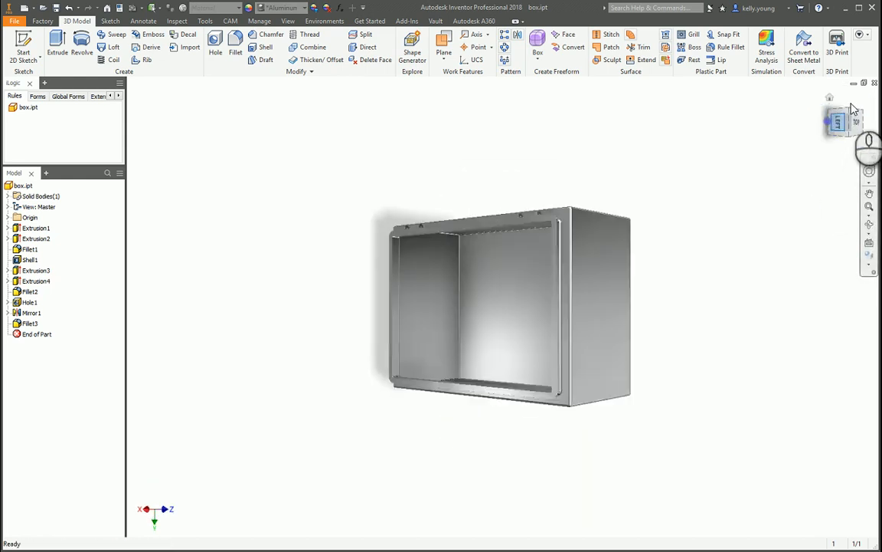
pyautogui.rightClick(848, 124)
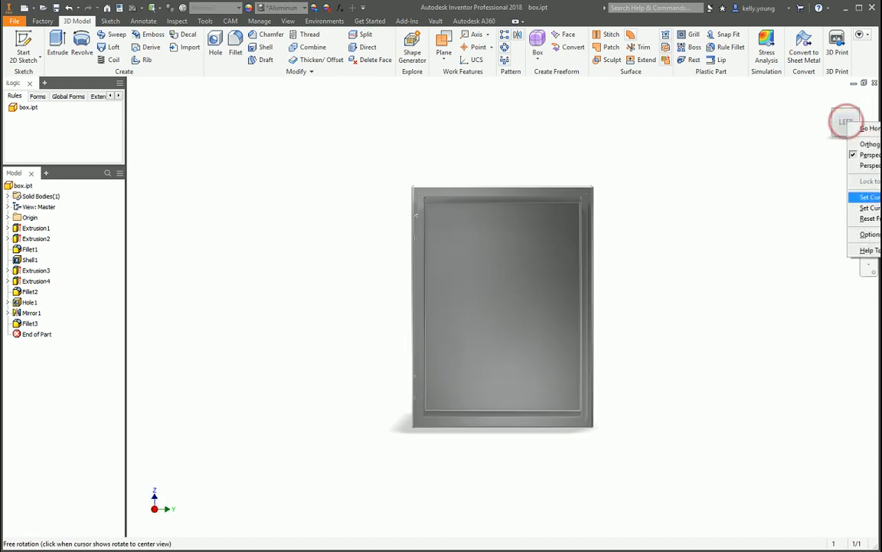
pyautogui.click(869, 207)
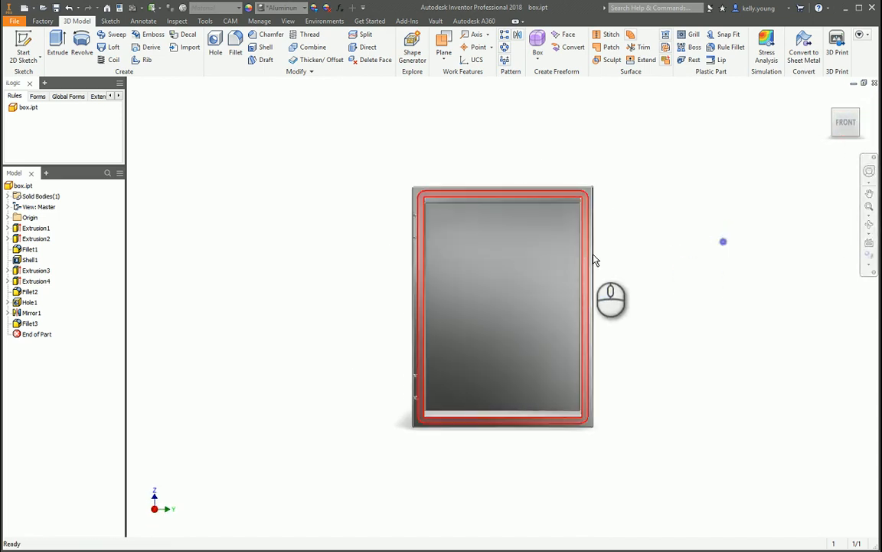
pyautogui.keyDown('shift'); pyautogui.moveTo(615, 251); pyautogui.dragTo(680, 274, button='middle'); pyautogui.keyUp('shift')
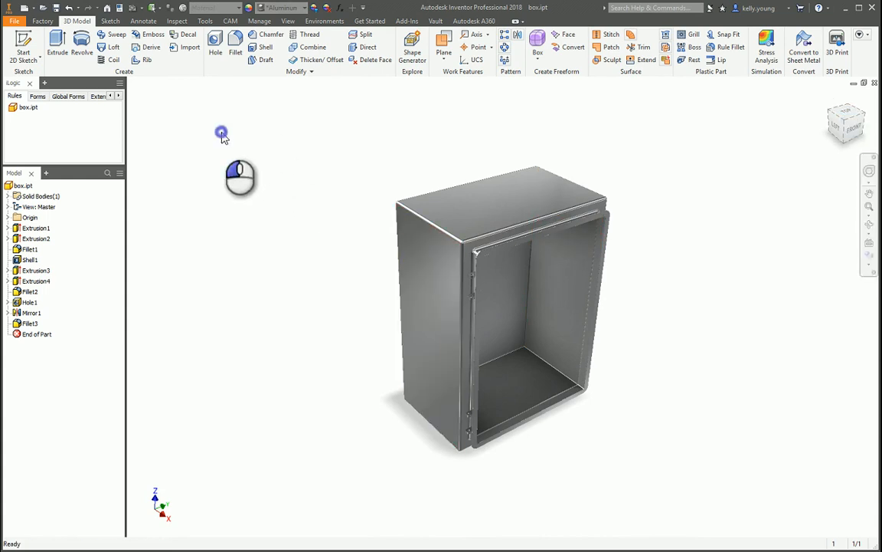
# Enter the Inventor Studio environment again and check how the reoriented box stands on the Empty Lab counter.
pyautogui.click(325, 20)
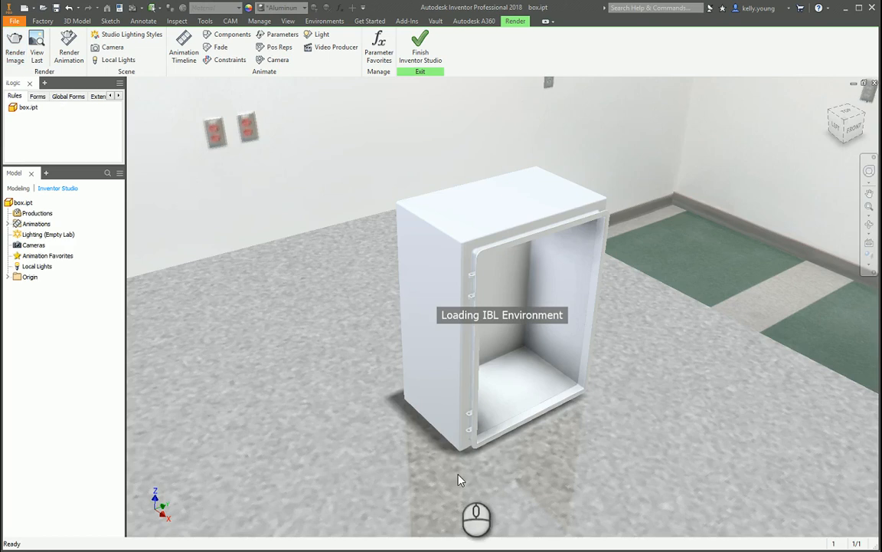
pyautogui.moveTo(458, 474)
pyautogui.keyDown('shift'); pyautogui.mouseDown(button='middle')
pyautogui.moveTo(411, 440)
pyautogui.moveTo(350, 448)
pyautogui.moveTo(370, 439)
pyautogui.moveTo(459, 465)
pyautogui.mouseUp(button='middle'); pyautogui.keyUp('shift')
pyautogui.scroll(3, 393, 443)
pyautogui.scroll(-4, 371, 433)
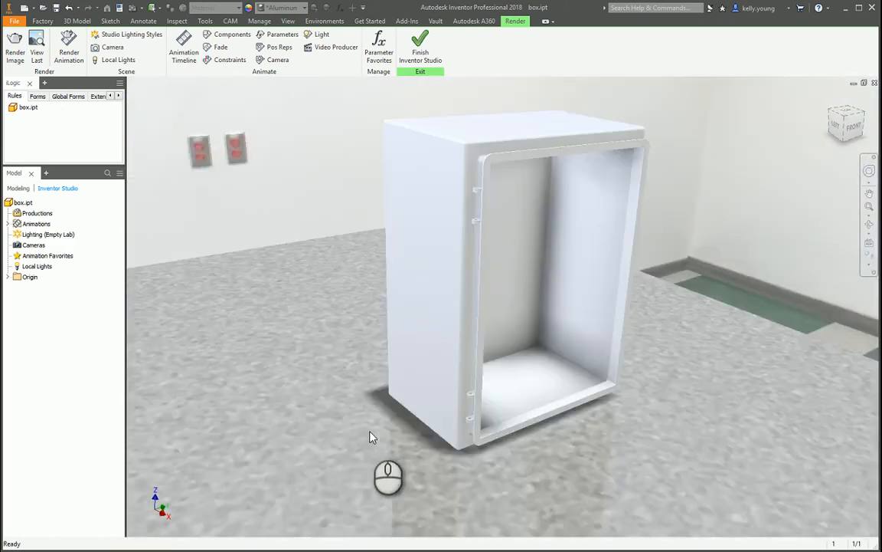
pyautogui.scroll(4, 372, 436)
pyautogui.keyDown('shift'); pyautogui.moveTo(372, 441); pyautogui.dragTo(380, 413, button='middle'); pyautogui.keyUp('shift')
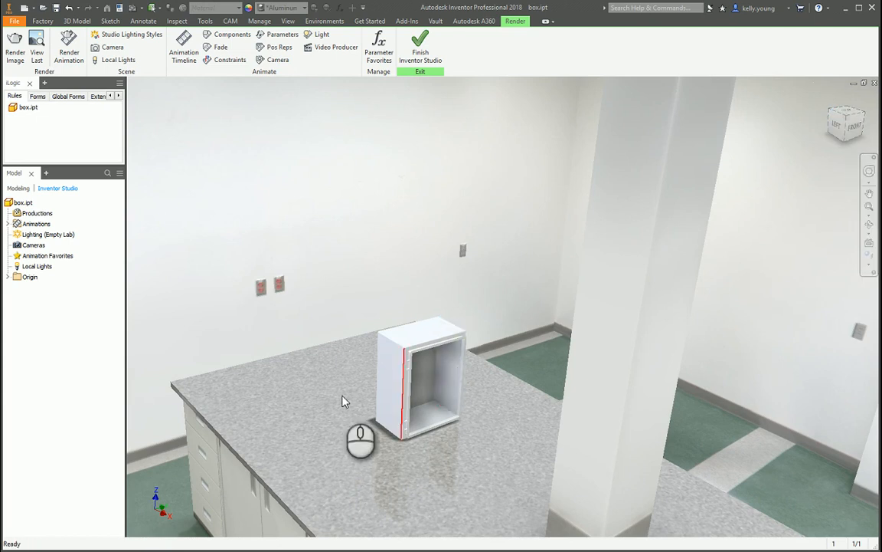
pyautogui.keyDown('shift'); pyautogui.moveTo(527, 503); pyautogui.dragTo(428, 345, button='middle'); pyautogui.keyUp('shift')
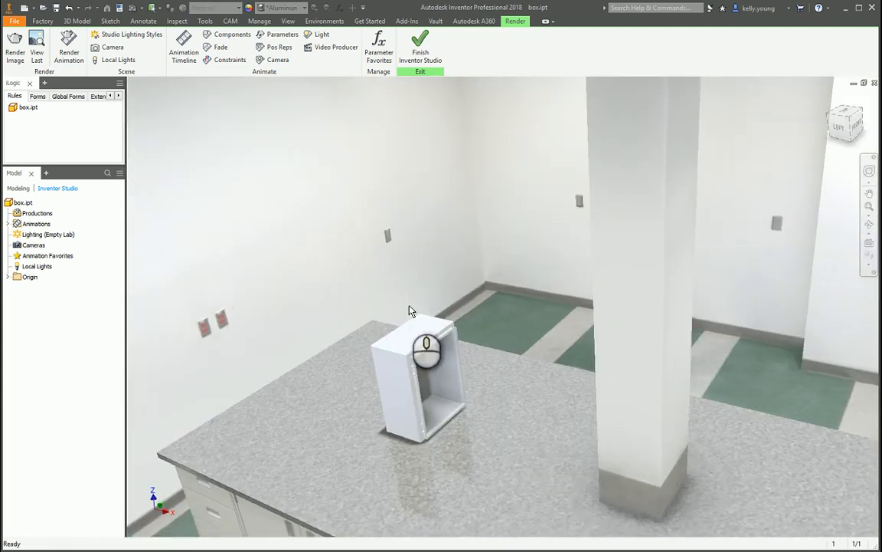
# Try displaying the ground plane in the lab scene, then hide it again.
pyautogui.click(325, 21)
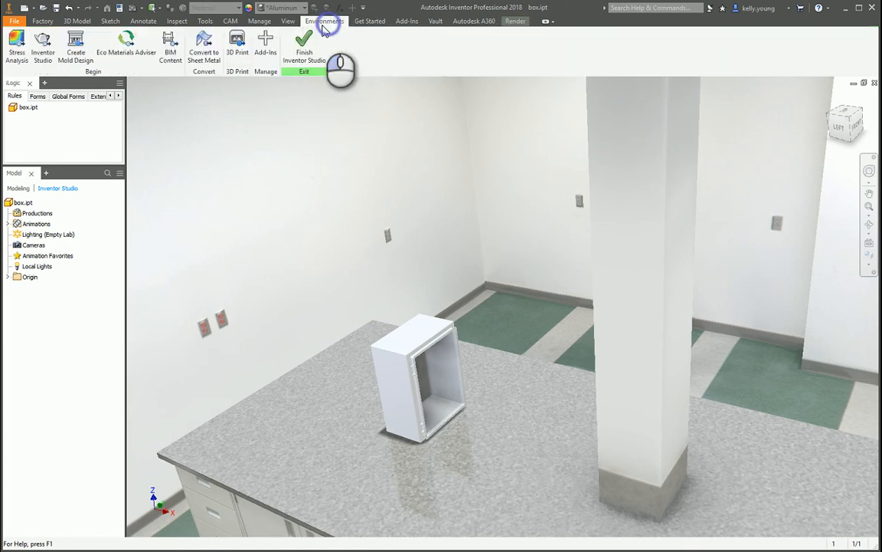
pyautogui.click(434, 23)
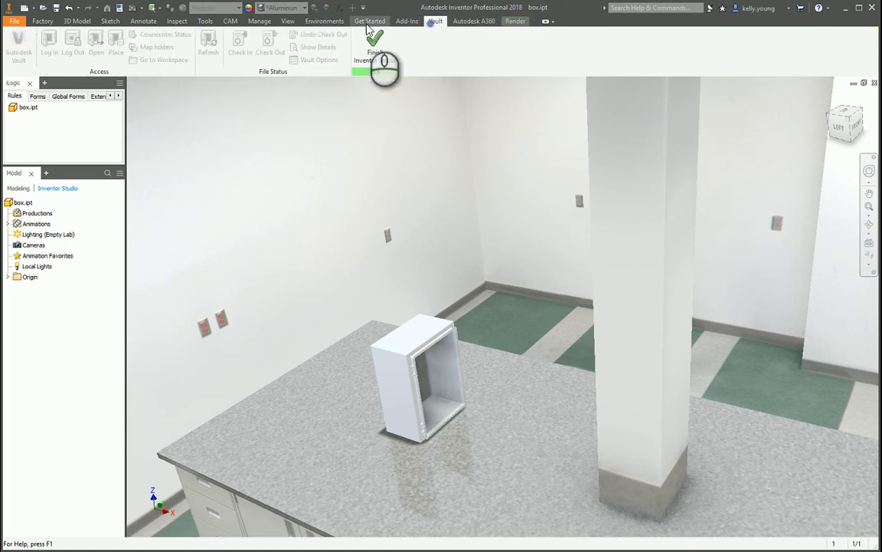
pyautogui.click(288, 22)
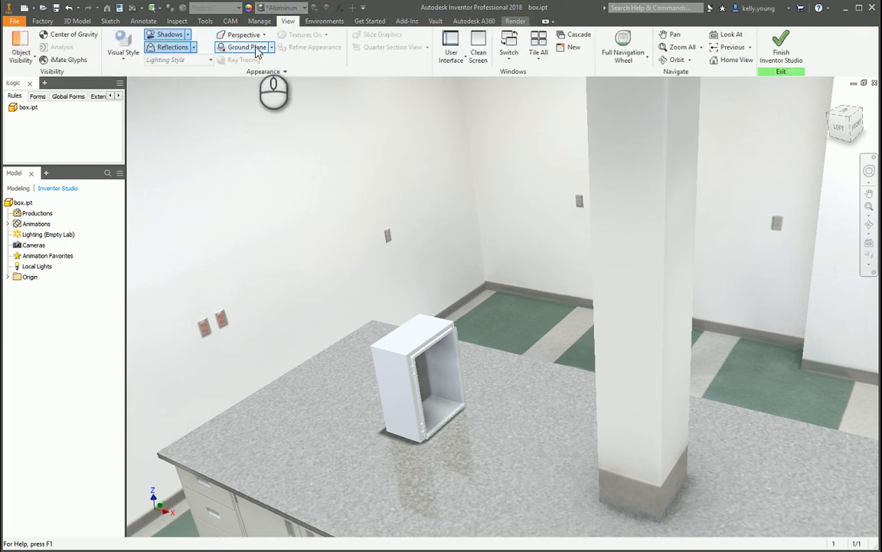
pyautogui.click(247, 48)
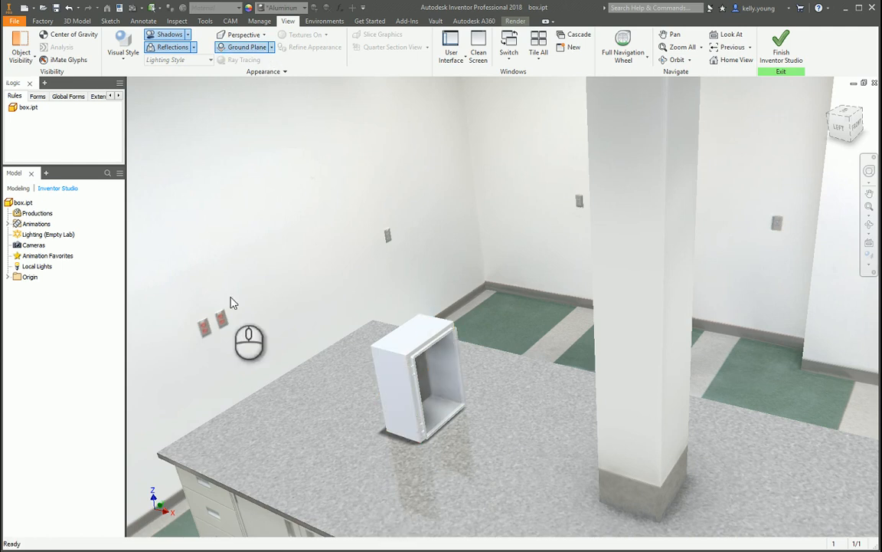
pyautogui.keyDown('shift'); pyautogui.moveTo(233, 303); pyautogui.dragTo(266, 344, button='middle'); pyautogui.keyUp('shift')
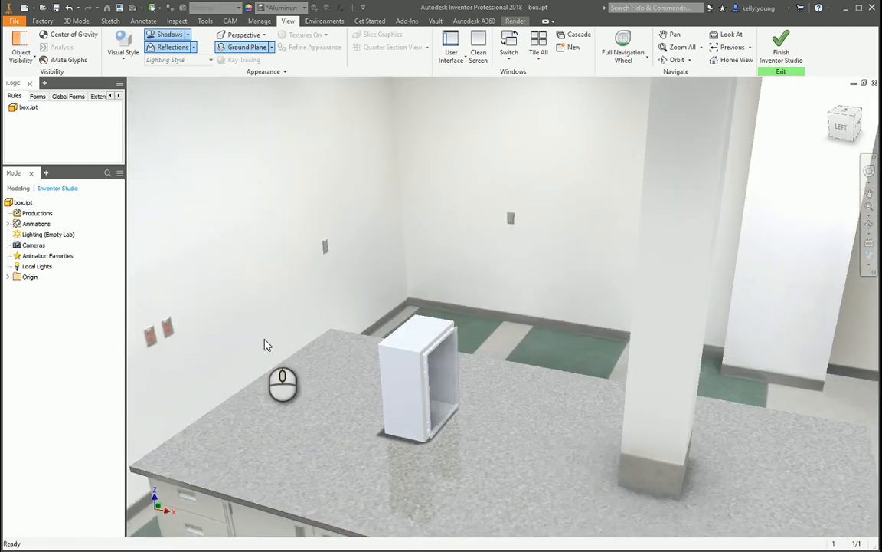
pyautogui.click(248, 46)
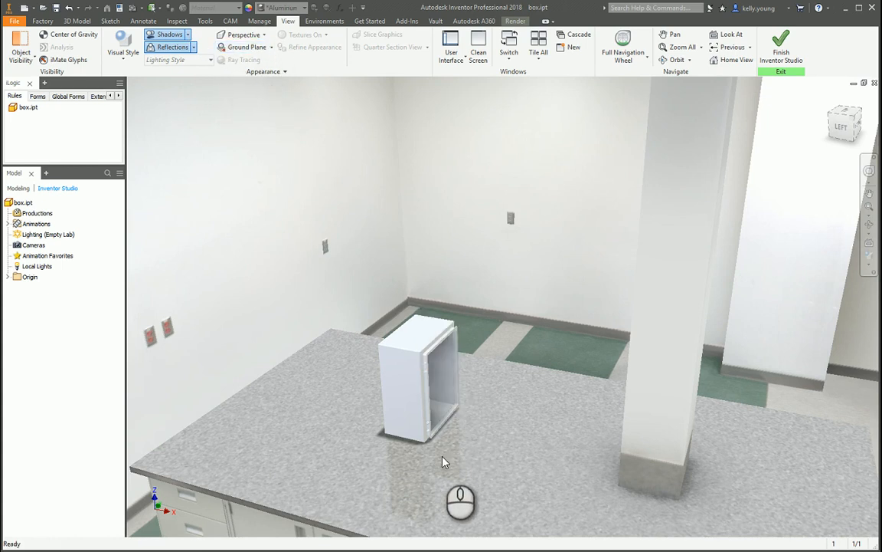
# Open the studio lighting styles, set the Empty Lab environment rotation to -180 degrees, and check the box against the new background.
pyautogui.scroll(4, 429, 448)
pyautogui.scroll(4, 430, 442)
pyautogui.scroll(-5, 297, 405)
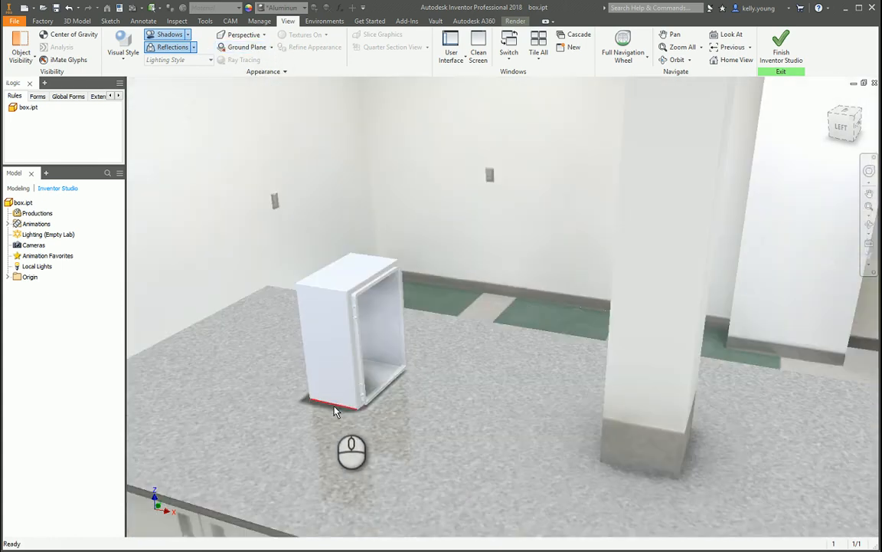
pyautogui.scroll(3, 334, 406)
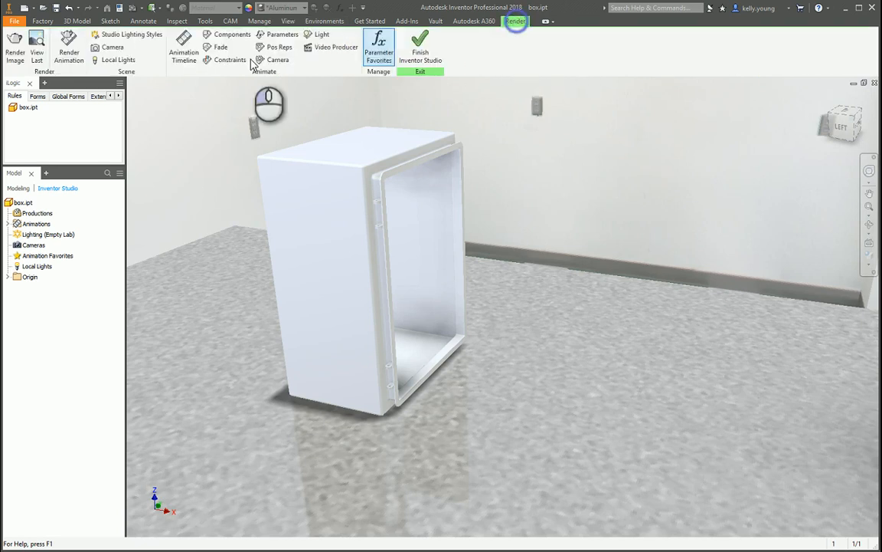
pyautogui.click(123, 34)
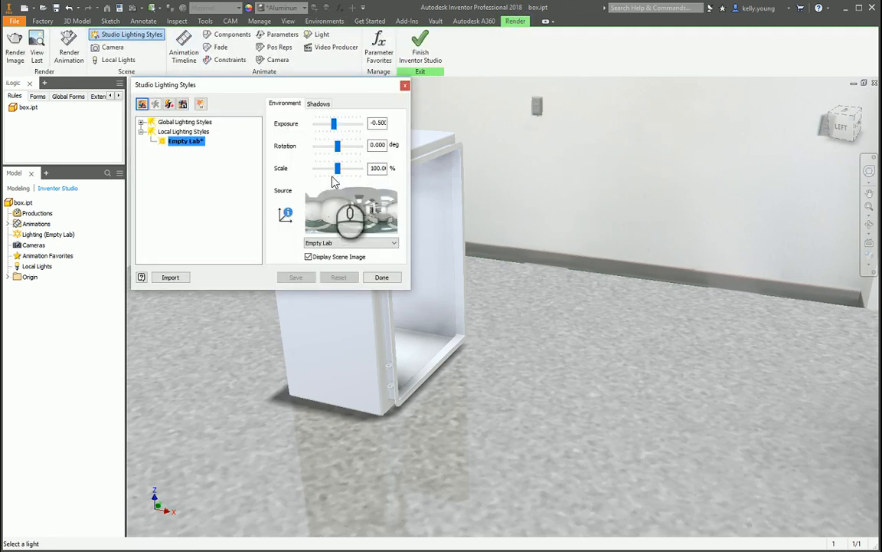
pyautogui.moveTo(338, 153); pyautogui.dragTo(315, 145)
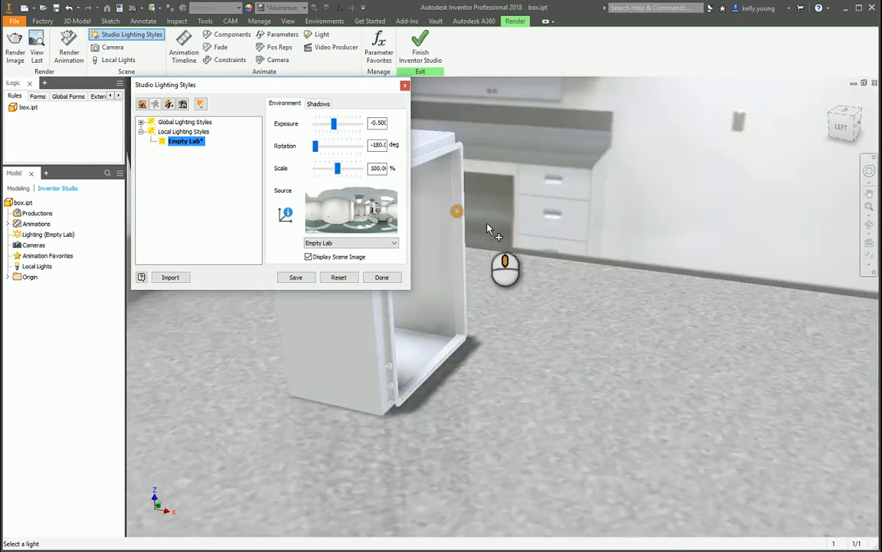
pyautogui.keyDown('shift'); pyautogui.moveTo(496, 232); pyautogui.dragTo(544, 256, button='middle'); pyautogui.keyUp('shift')
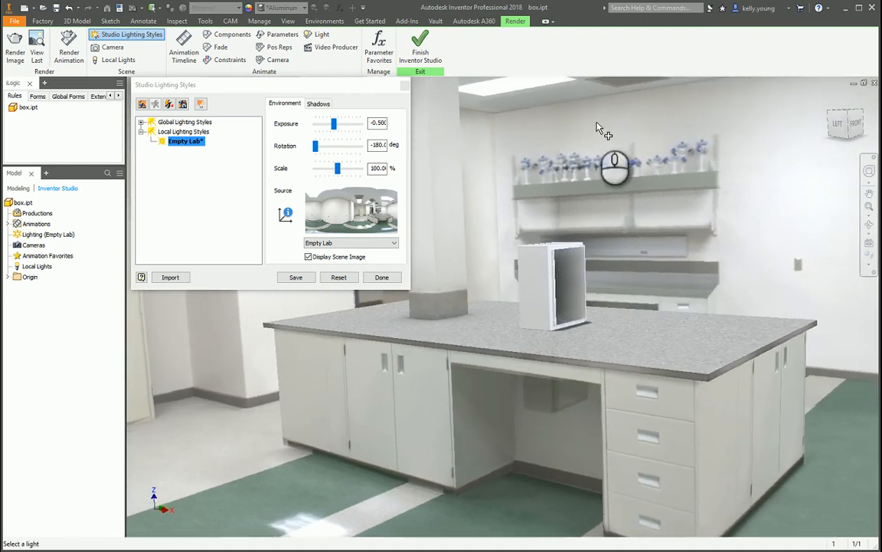
pyautogui.moveTo(601, 212); pyautogui.dragTo(555, 280, button='middle')
pyautogui.scroll(-3, 556, 280)
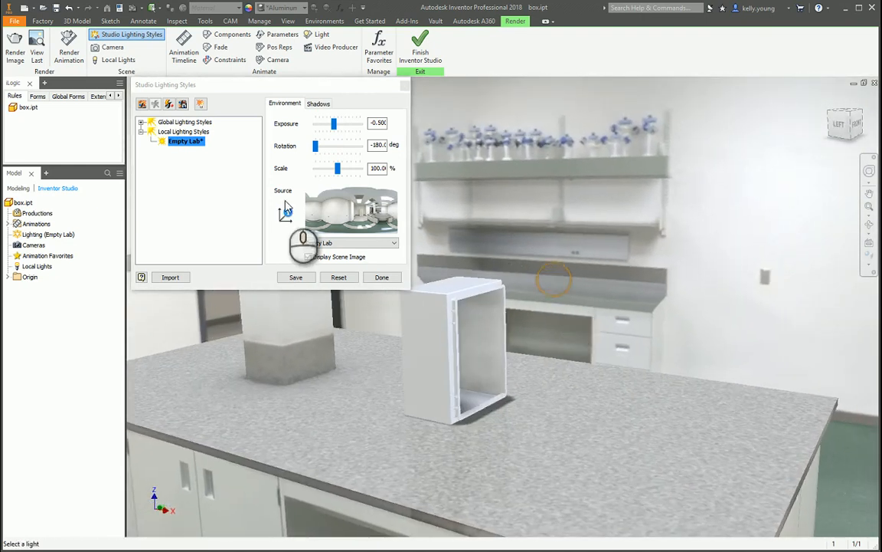
# Try a slightly smaller environment scale for Empty Lab, and set the scale back to 100%.
pyautogui.moveTo(338, 166)
pyautogui.mouseDown()
pyautogui.moveTo(328, 169)
pyautogui.moveTo(337, 168)
pyautogui.mouseUp()
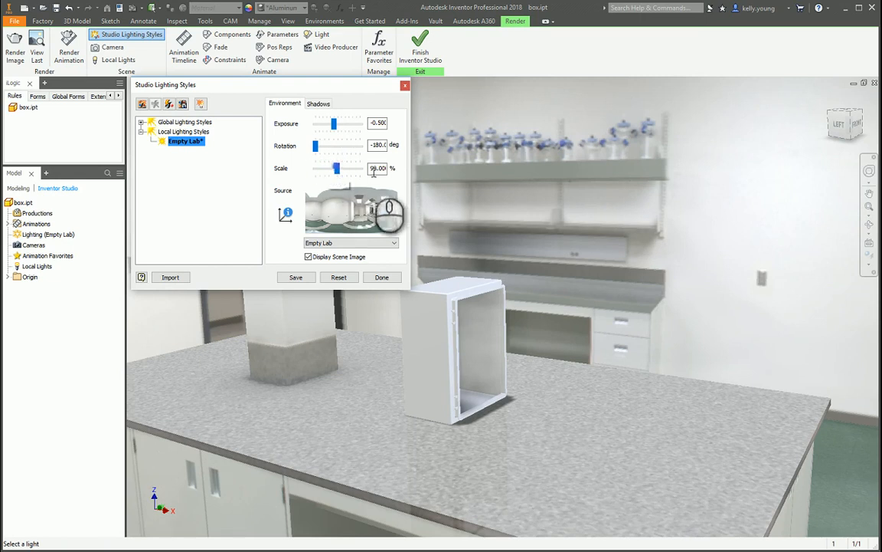
pyautogui.doubleClick(377, 169)
pyautogui.write('100')
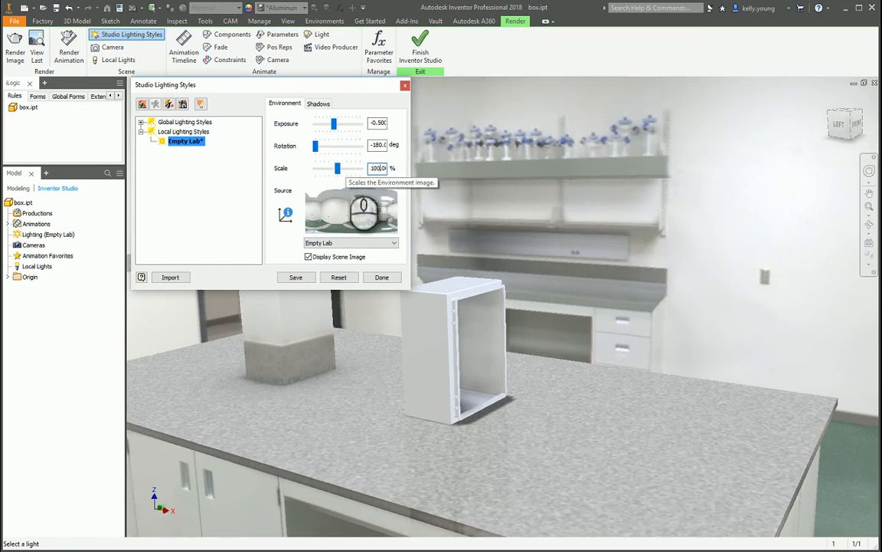
# Set the Empty Lab environment rotation to about -167 degrees and its ambient shadows to about 56.
pyautogui.moveTo(319, 148); pyautogui.dragTo(318, 148)
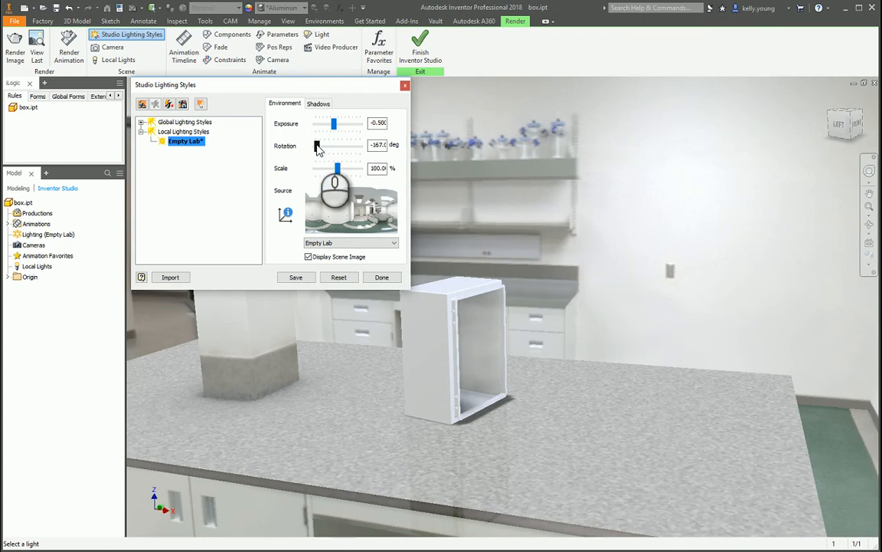
pyautogui.keyDown('shift'); pyautogui.moveTo(522, 319); pyautogui.dragTo(497, 367, button='middle'); pyautogui.keyUp('shift')
pyautogui.click(319, 103)
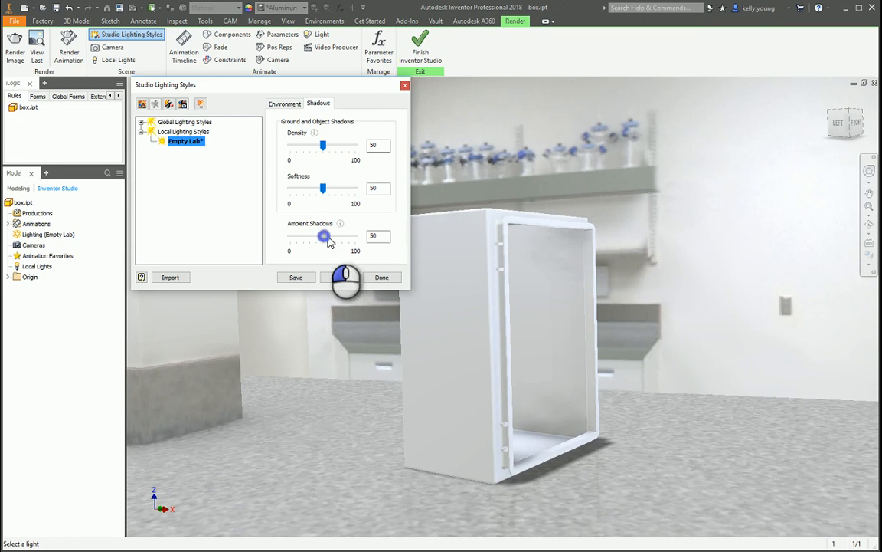
pyautogui.moveTo(327, 240); pyautogui.dragTo(337, 241)
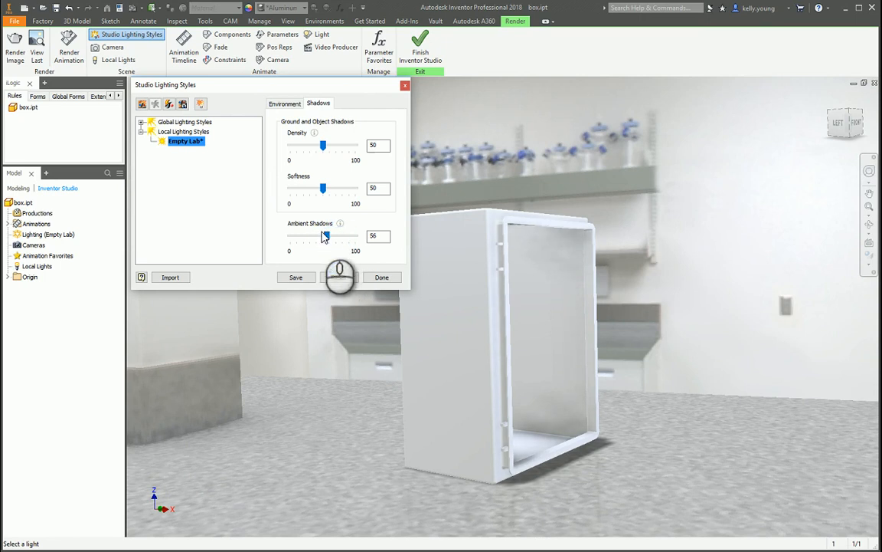
# Expand the global lighting styles and select Cool Light, saving the changes to the local Empty Lab style.
pyautogui.click(284, 104)
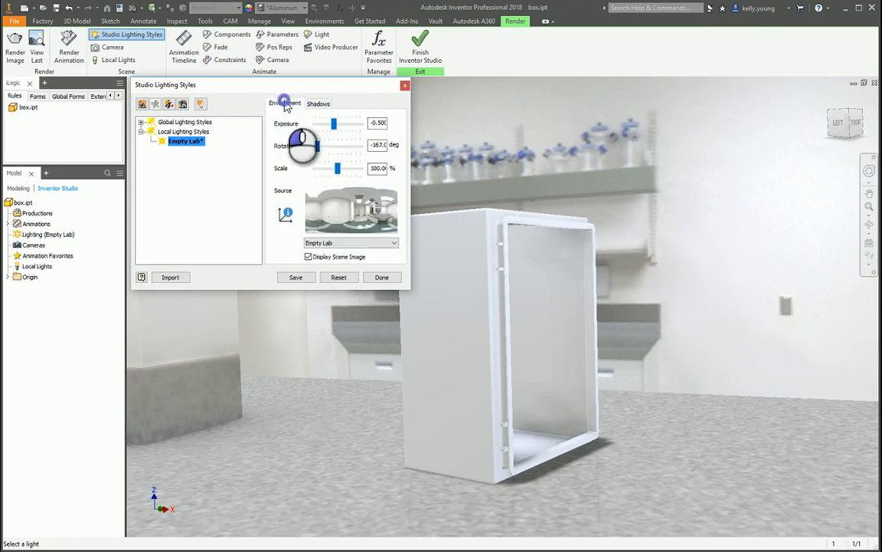
pyautogui.click(142, 123)
pyautogui.click(192, 141)
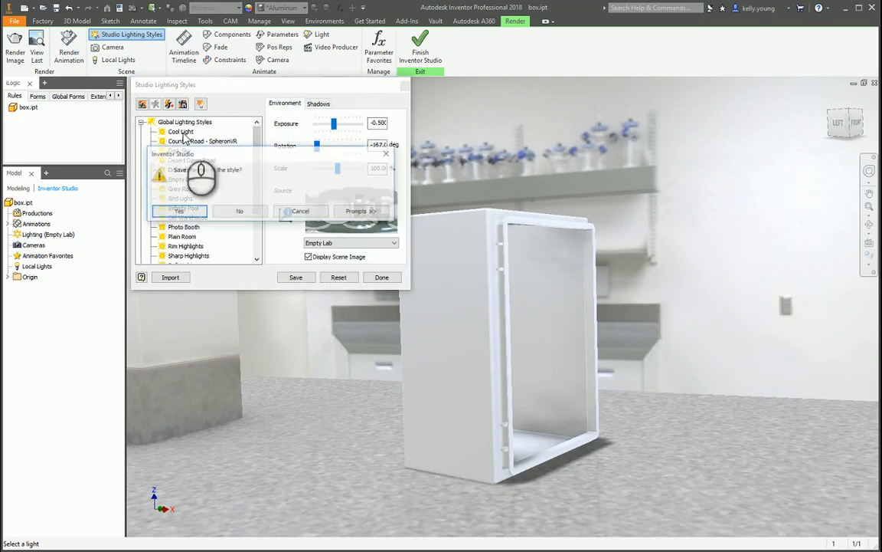
pyautogui.click(188, 211)
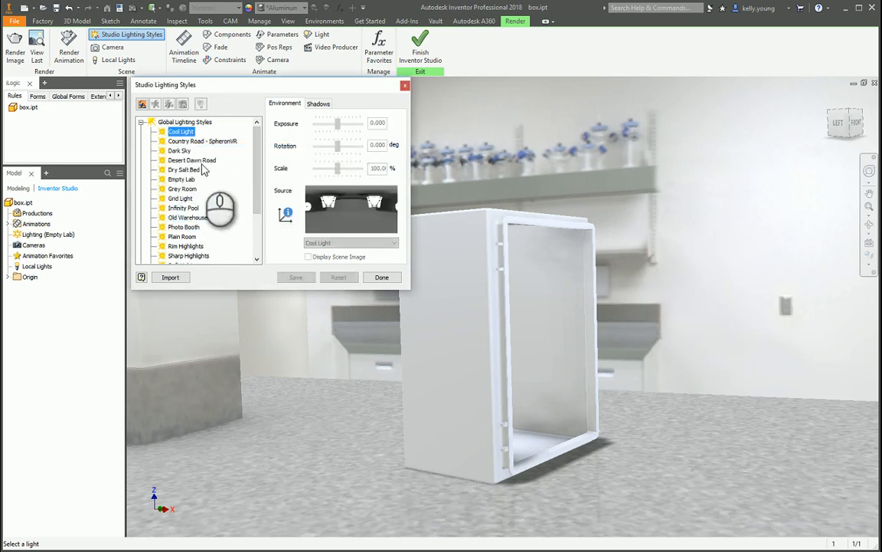
# Compare the source images of the global lighting styles, including Old Warehouse, Grey Room, Empty Lab and Dry Salt Bed.
pyautogui.click(178, 171)
pyautogui.click(178, 181)
pyautogui.click(181, 219)
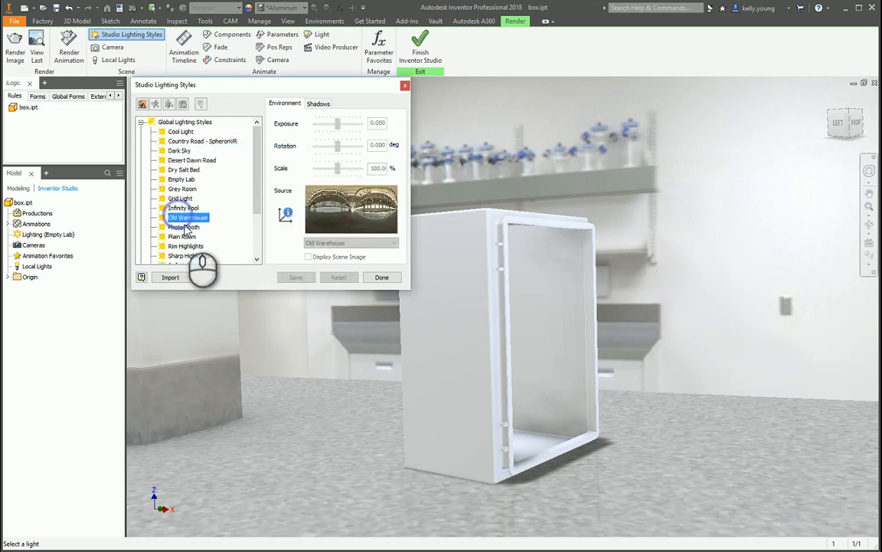
pyautogui.click(180, 191)
pyautogui.click(181, 198)
pyautogui.click(181, 188)
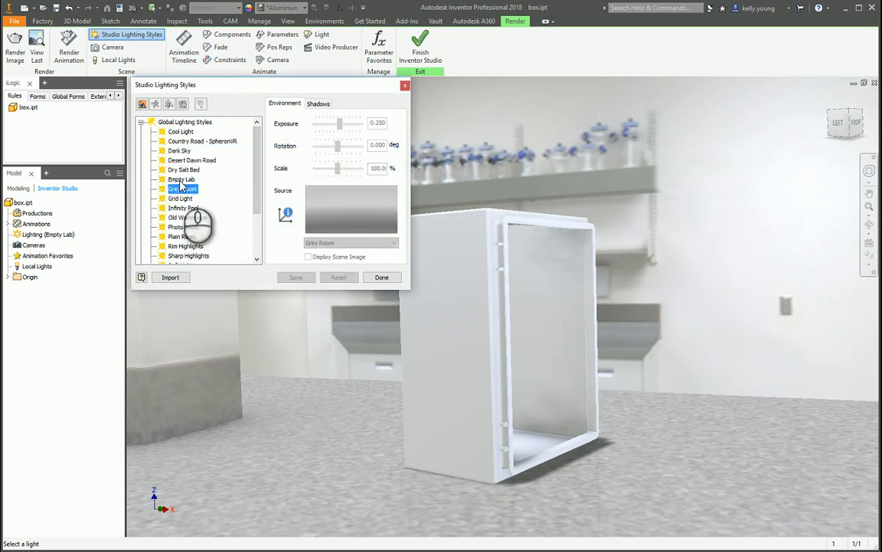
pyautogui.click(181, 179)
pyautogui.click(182, 170)
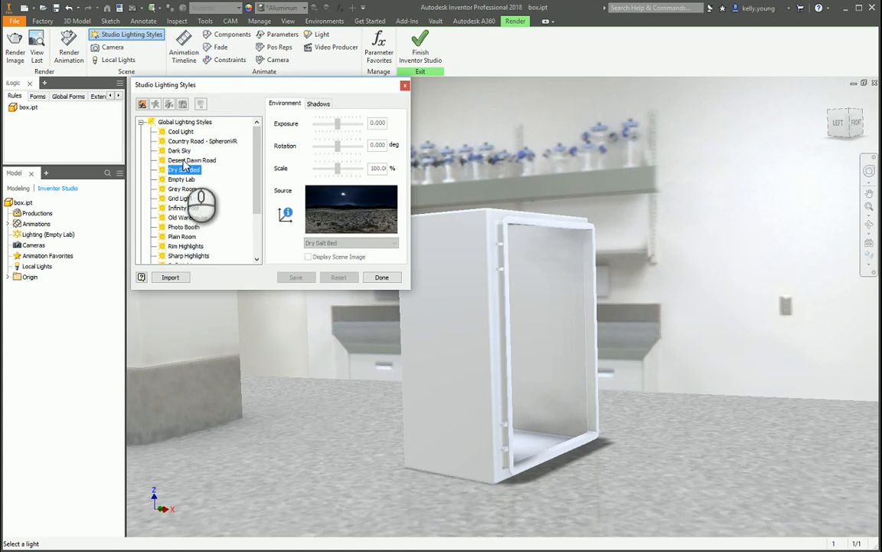
# Try Desert Dawn Road as the active lighting style with its scene image displayed behind the box.
pyautogui.click(184, 161)
pyautogui.rightClick(197, 161)
pyautogui.click(209, 167)
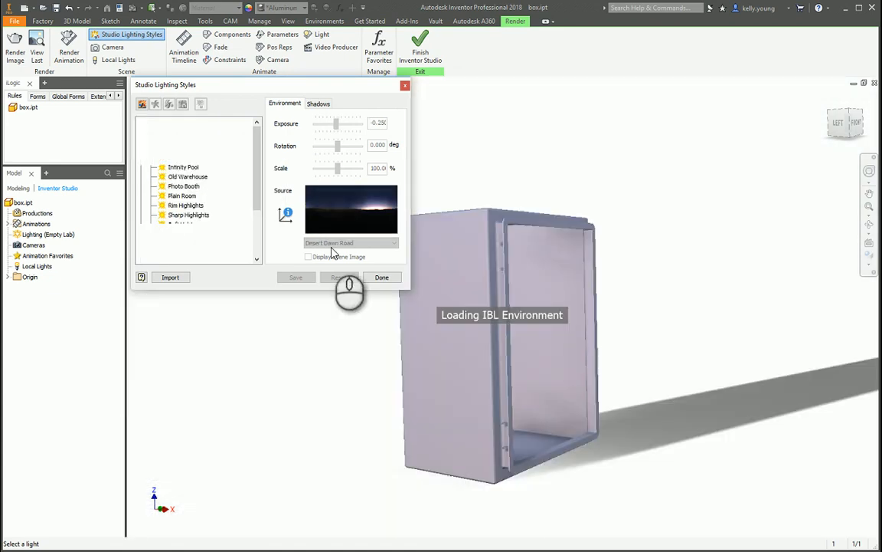
pyautogui.click(309, 257)
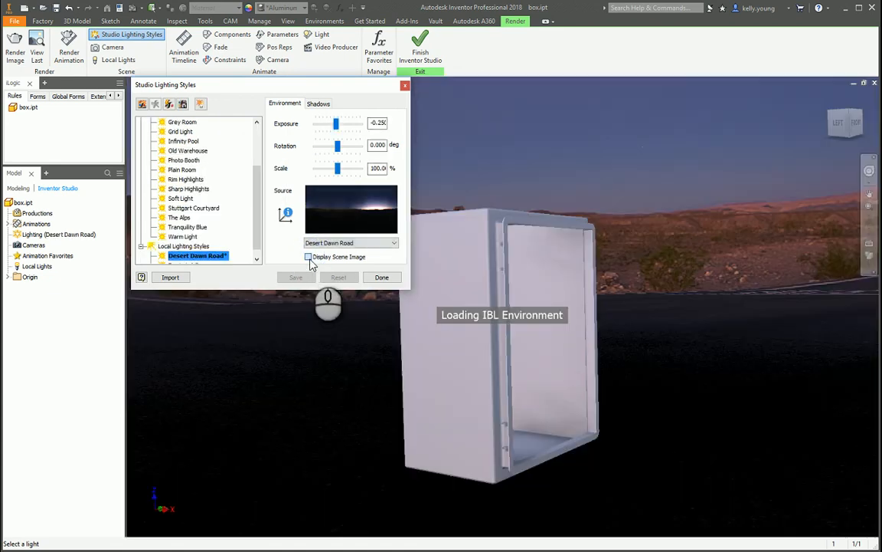
# Try Old Warehouse as the active lighting style and check the box against its scene from another angle.
pyautogui.click(180, 149)
pyautogui.click(235, 216)
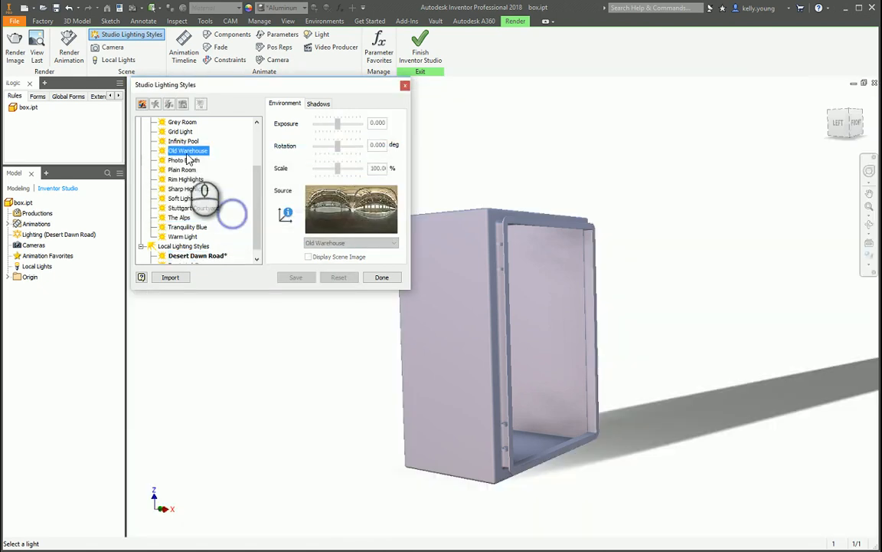
pyautogui.rightClick(197, 154)
pyautogui.click(220, 160)
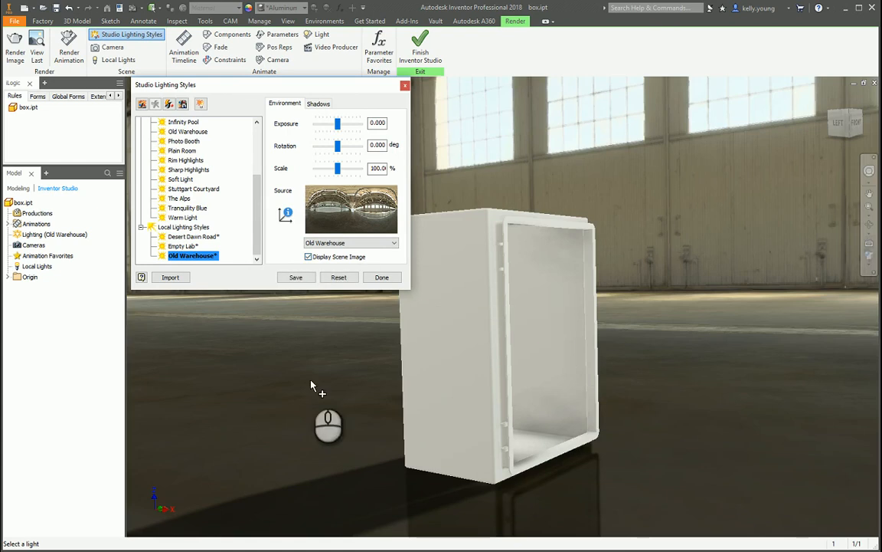
pyautogui.moveTo(469, 376); pyautogui.dragTo(627, 297, button='middle')
pyautogui.scroll(-4, 566, 324)
pyautogui.scroll(3, 568, 297)
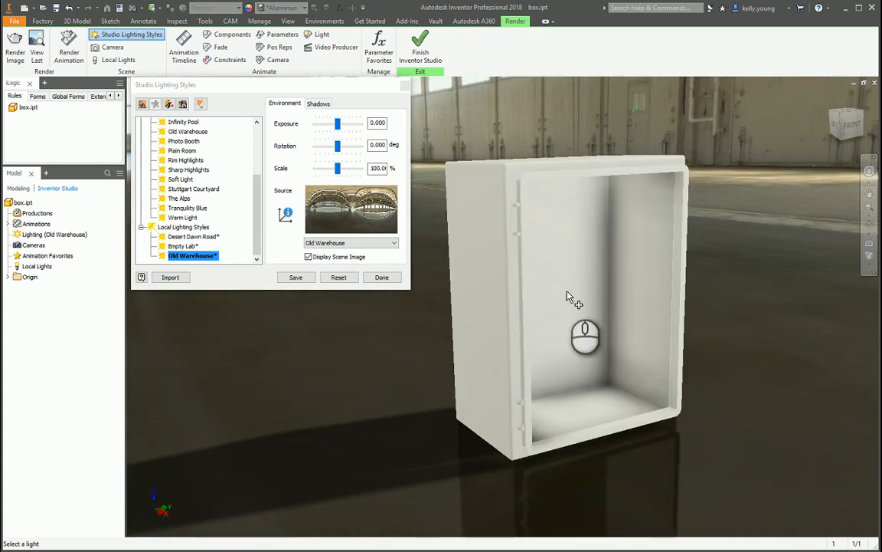
# Compare the source images of the Plain Room and Photo Booth lighting styles.
pyautogui.click(182, 151)
pyautogui.click(237, 209)
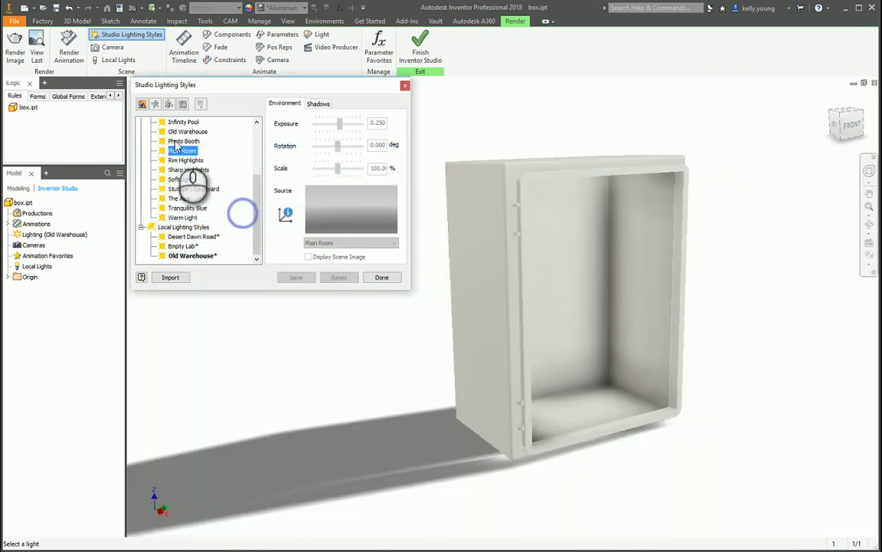
pyautogui.click(185, 160)
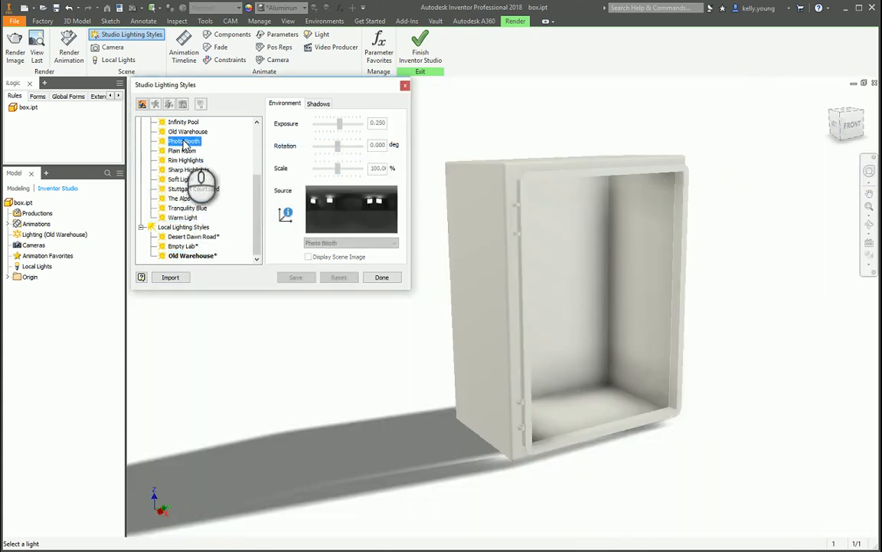
pyautogui.scroll(1, 192, 174)
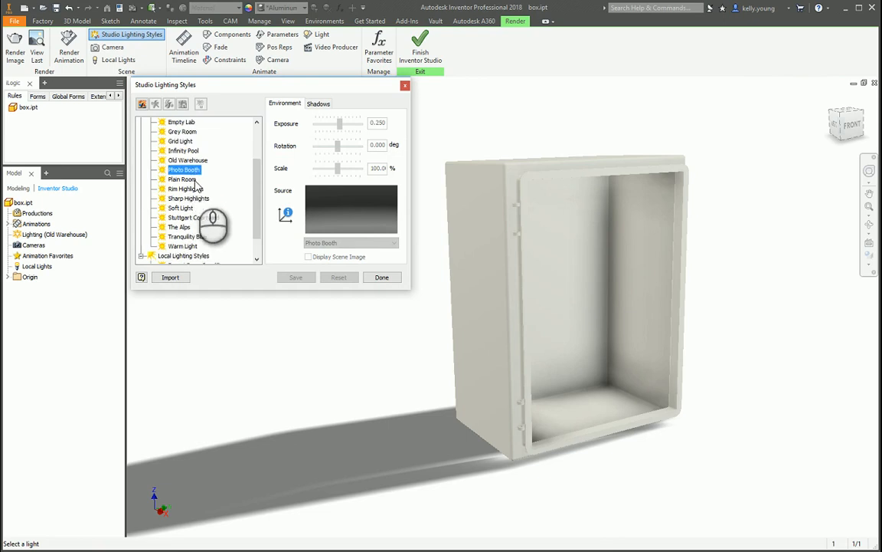
# Make Empty Lab the active lighting style again and finish editing the studio lighting styles.
pyautogui.click(183, 123)
pyautogui.rightClick(184, 127)
pyautogui.click(230, 156)
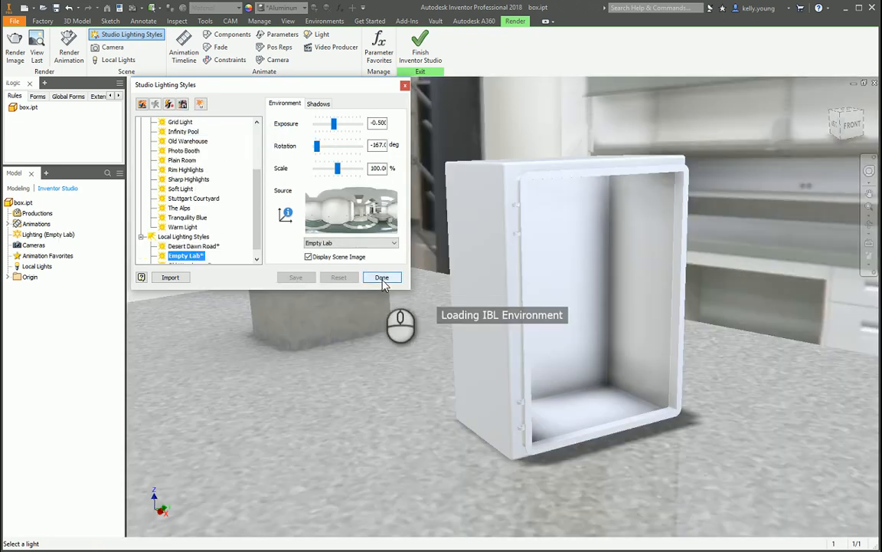
pyautogui.scroll(5, 499, 303)
pyautogui.keyDown('shift'); pyautogui.moveTo(502, 302); pyautogui.dragTo(536, 337, button='middle'); pyautogui.keyUp('shift')
pyautogui.scroll(-2, 517, 298)
pyautogui.scroll(-3, 506, 329)
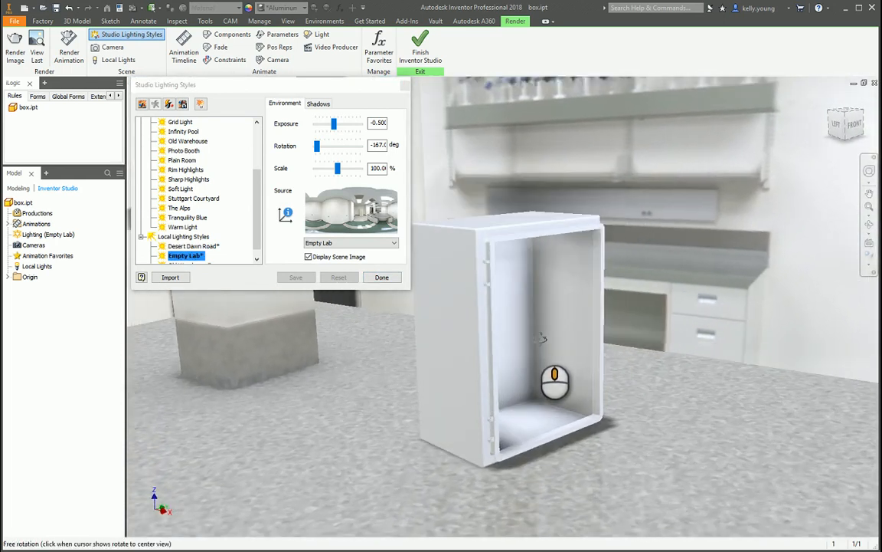
pyautogui.click(380, 277)
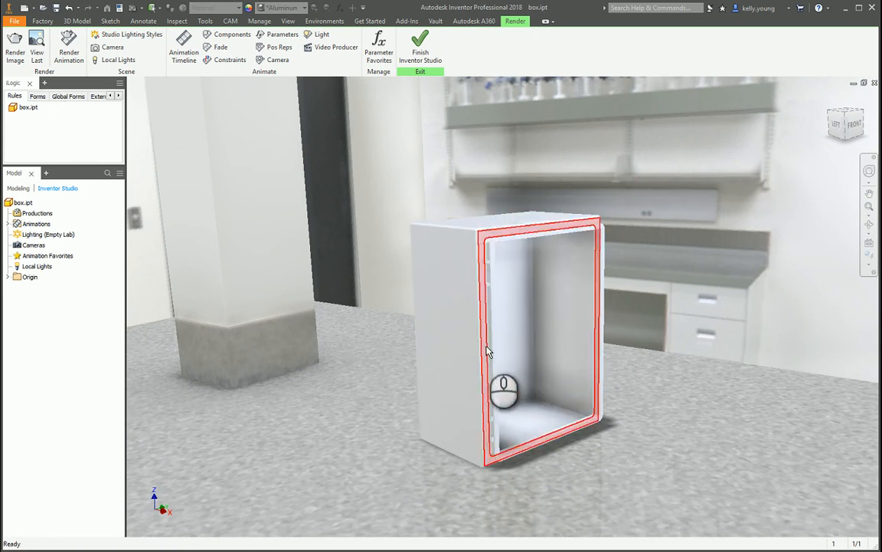
# Examine how the box sits in the Empty Lab scene with weaker and stronger perspective and at different distances.
pyautogui.keyDown('ctrl'); pyautogui.keyDown('shift'); pyautogui.scroll(5, 498, 339); pyautogui.keyUp('shift'); pyautogui.keyUp('ctrl')
pyautogui.keyDown('ctrl'); pyautogui.keyDown('shift'); pyautogui.scroll(-1, 498, 339); pyautogui.keyUp('shift'); pyautogui.keyUp('ctrl')
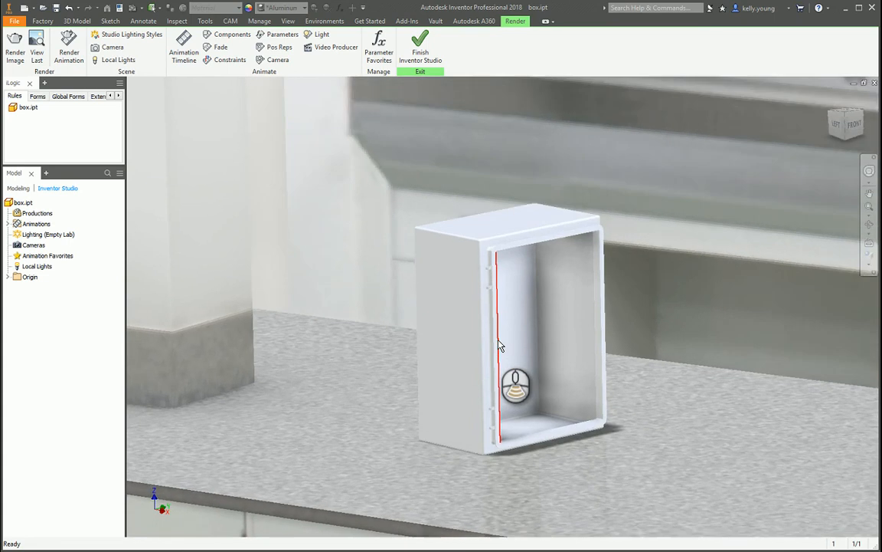
pyautogui.keyDown('ctrl'); pyautogui.keyDown('shift'); pyautogui.scroll(-4, 499, 346); pyautogui.keyUp('shift'); pyautogui.keyUp('ctrl')
pyautogui.keyDown('ctrl'); pyautogui.keyDown('shift'); pyautogui.scroll(4, 499, 347); pyautogui.keyUp('shift'); pyautogui.keyUp('ctrl')
pyautogui.keyDown('ctrl'); pyautogui.keyDown('shift'); pyautogui.scroll(-3, 499, 346); pyautogui.keyUp('shift'); pyautogui.keyUp('ctrl')
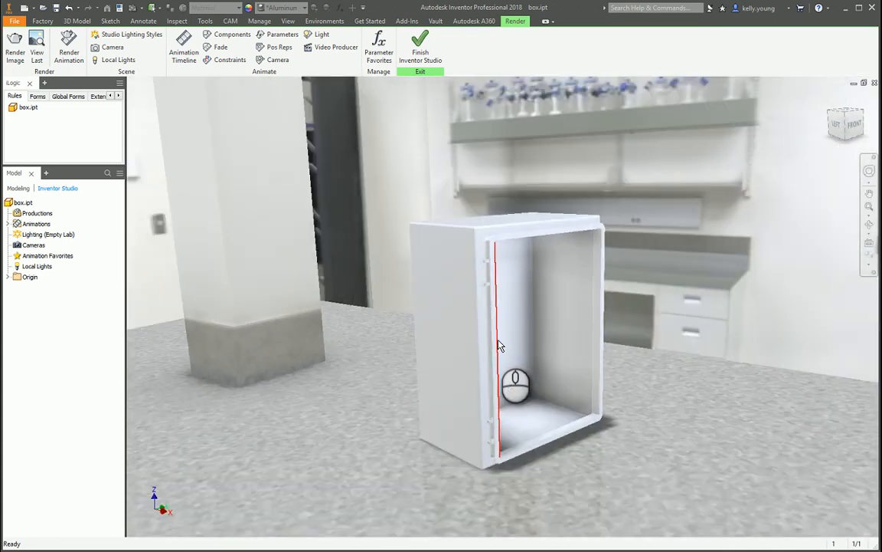
pyautogui.keyDown('ctrl'); pyautogui.keyDown('shift'); pyautogui.scroll(-3, 499, 347); pyautogui.keyUp('shift'); pyautogui.keyUp('ctrl')
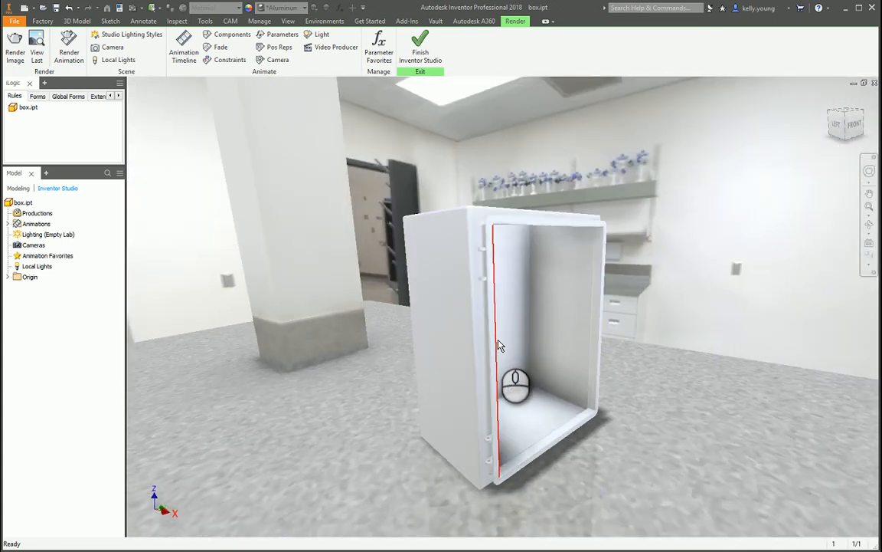
pyautogui.moveTo(514, 362)
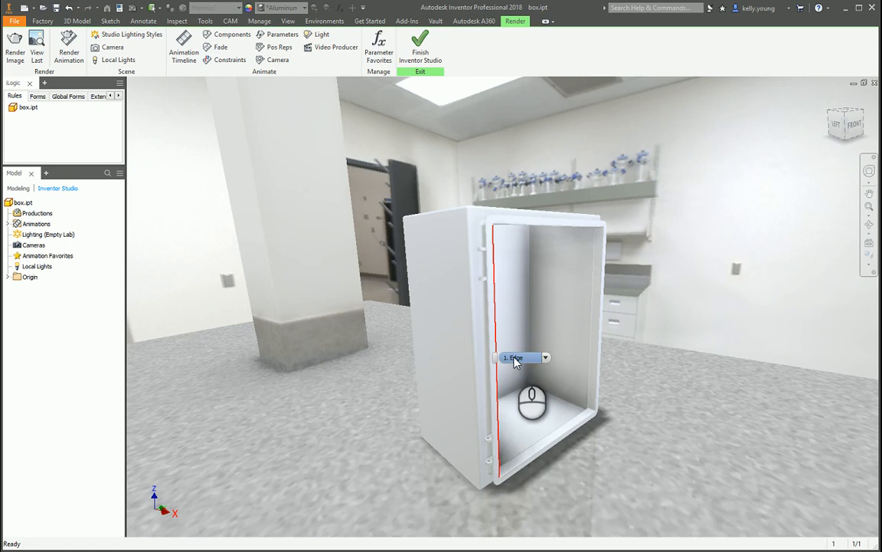
pyautogui.keyDown('ctrl'); pyautogui.keyDown('shift'); pyautogui.scroll(5, 632, 357); pyautogui.keyUp('shift'); pyautogui.keyUp('ctrl')
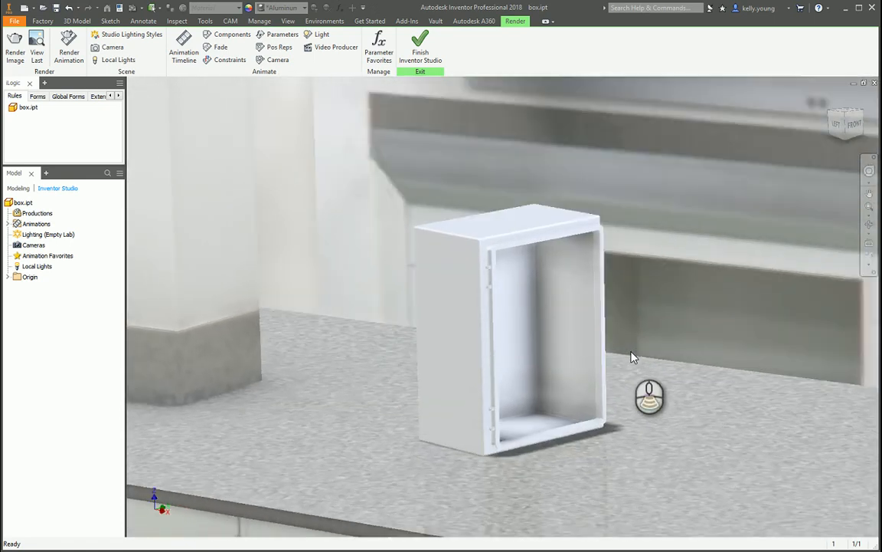
pyautogui.keyDown('ctrl'); pyautogui.keyDown('shift'); pyautogui.scroll(-5, 633, 357); pyautogui.keyUp('shift'); pyautogui.keyUp('ctrl')
pyautogui.keyDown('ctrl'); pyautogui.keyDown('shift'); pyautogui.scroll(3, 632, 356); pyautogui.keyUp('shift'); pyautogui.keyUp('ctrl')
pyautogui.keyDown('ctrl'); pyautogui.keyDown('shift'); pyautogui.scroll(-4, 632, 356); pyautogui.keyUp('shift'); pyautogui.keyUp('ctrl')
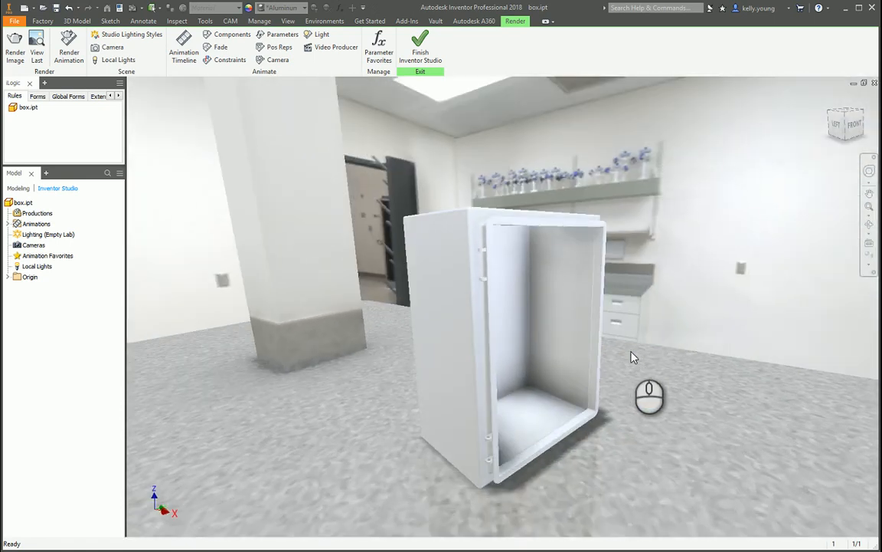
pyautogui.keyDown('ctrl'); pyautogui.keyDown('shift'); pyautogui.scroll(4, 632, 354); pyautogui.keyUp('shift'); pyautogui.keyUp('ctrl')
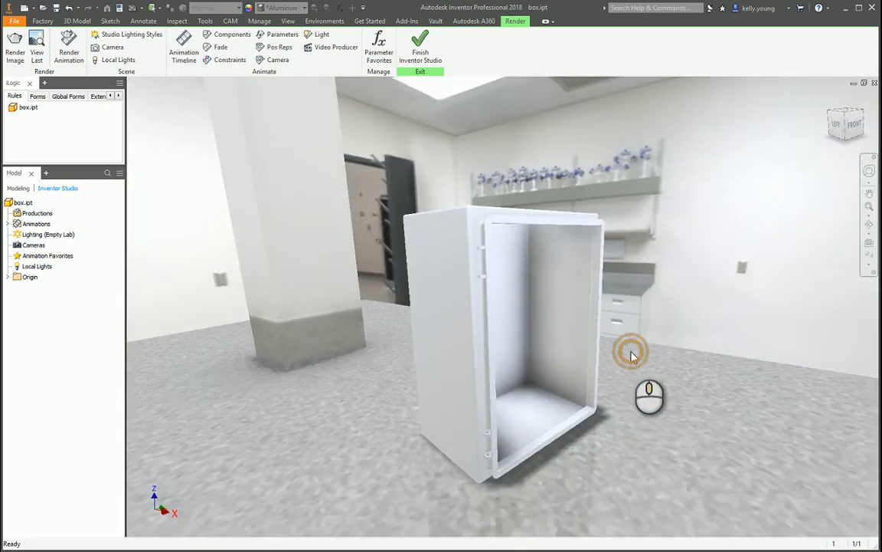
pyautogui.scroll(4, 552, 330)
pyautogui.moveTo(551, 330); pyautogui.dragTo(648, 354, button='middle')
pyautogui.scroll(-4, 651, 357)
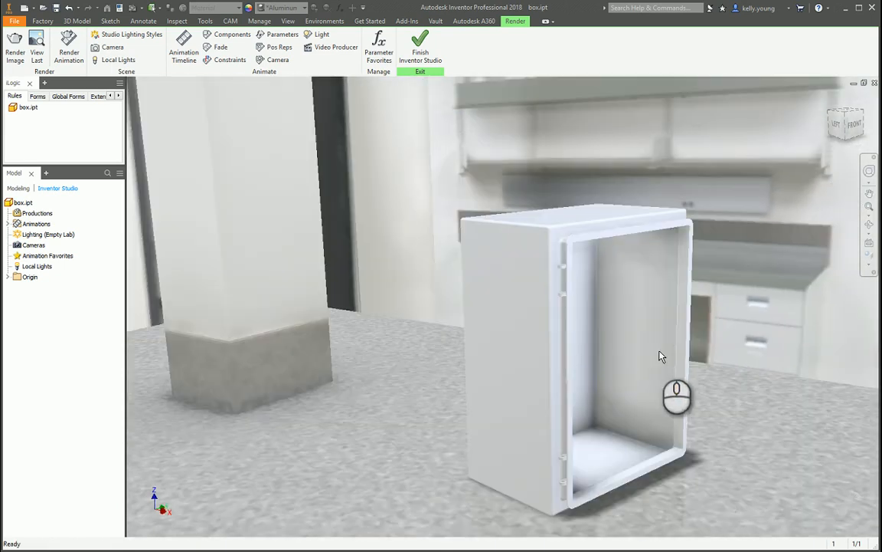
pyautogui.keyDown('ctrl'); pyautogui.keyDown('shift'); pyautogui.scroll(-3, 660, 356); pyautogui.keyUp('shift'); pyautogui.keyUp('ctrl')
pyautogui.keyDown('ctrl'); pyautogui.keyDown('shift'); pyautogui.scroll(-3, 662, 357); pyautogui.keyUp('shift'); pyautogui.keyUp('ctrl')
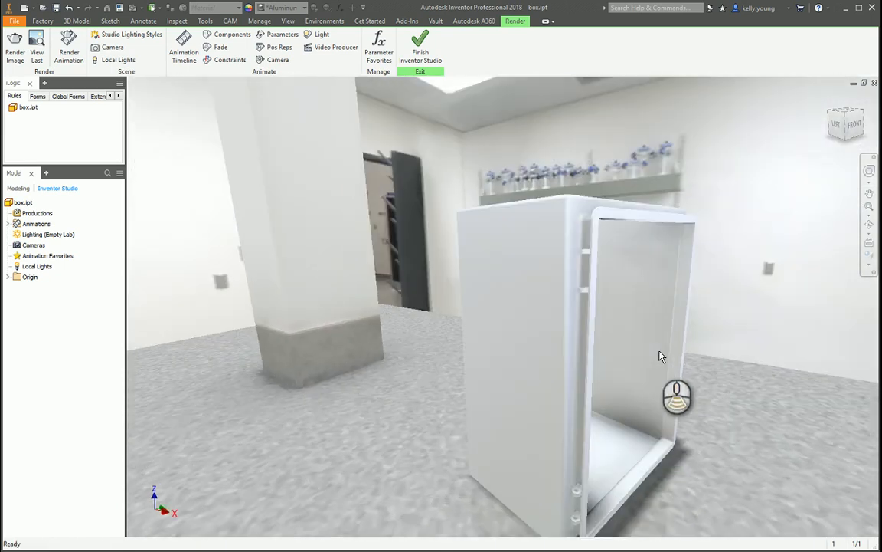
pyautogui.keyDown('ctrl'); pyautogui.keyDown('shift'); pyautogui.scroll(3, 662, 356); pyautogui.keyUp('shift'); pyautogui.keyUp('ctrl')
pyautogui.keyDown('ctrl'); pyautogui.keyDown('shift'); pyautogui.scroll(-3, 662, 356); pyautogui.keyUp('shift'); pyautogui.keyUp('ctrl')
pyautogui.keyDown('ctrl'); pyautogui.keyDown('shift'); pyautogui.scroll(3, 661, 356); pyautogui.keyUp('shift'); pyautogui.keyUp('ctrl')
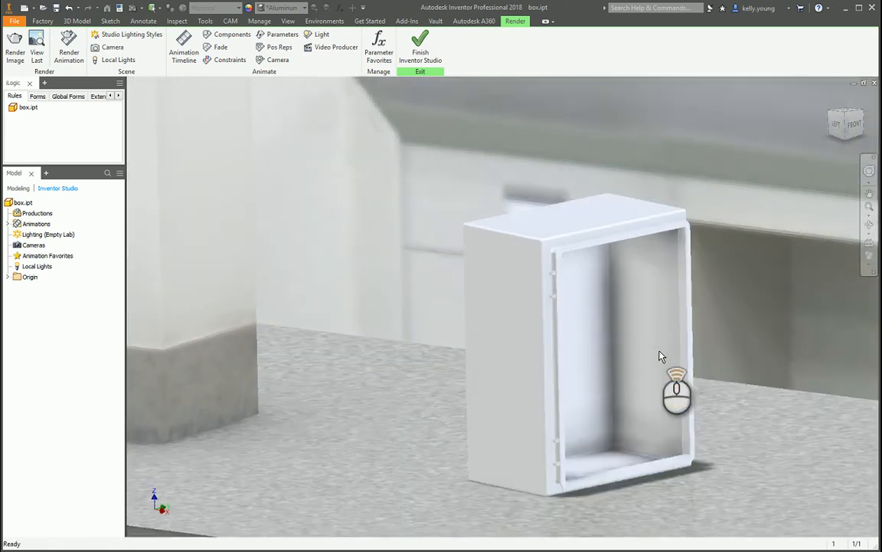
pyautogui.keyDown('ctrl'); pyautogui.keyDown('shift'); pyautogui.scroll(-3, 662, 356); pyautogui.keyUp('shift'); pyautogui.keyUp('ctrl')
# Frame the whole box from its front-left corner with the lab shelf and counter behind it.
pyautogui.scroll(4, 603, 321)
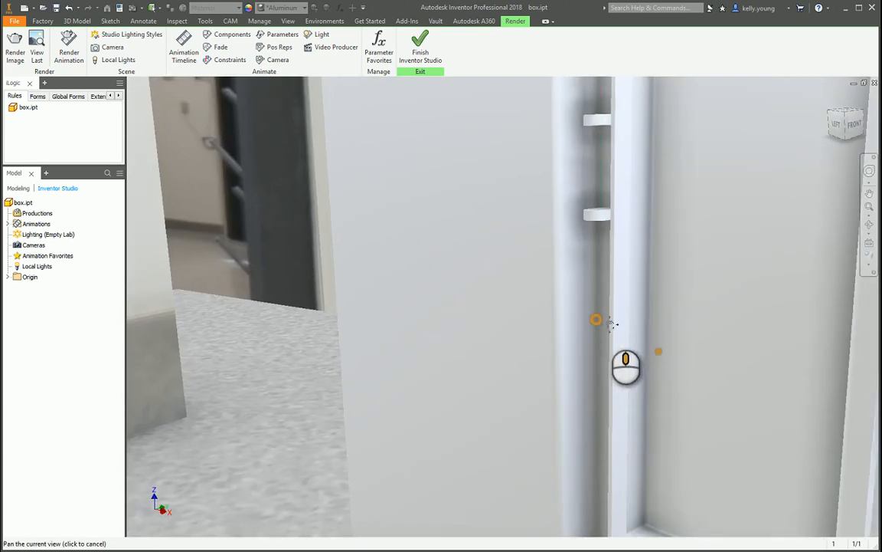
pyautogui.scroll(-8, 602, 321)
pyautogui.scroll(2, 627, 333)
pyautogui.scroll(3, 627, 340)
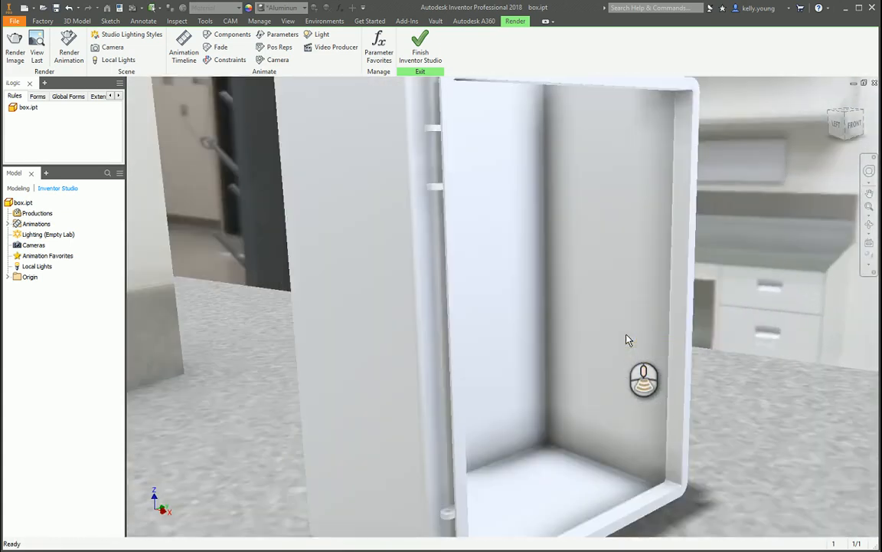
pyautogui.scroll(-3, 626, 340)
pyautogui.scroll(3, 603, 355)
pyautogui.scroll(-1, 604, 356)
pyautogui.keyDown('shift'); pyautogui.moveTo(603, 353); pyautogui.dragTo(595, 340, button='middle'); pyautogui.keyUp('shift')
pyautogui.scroll(2, 597, 341)
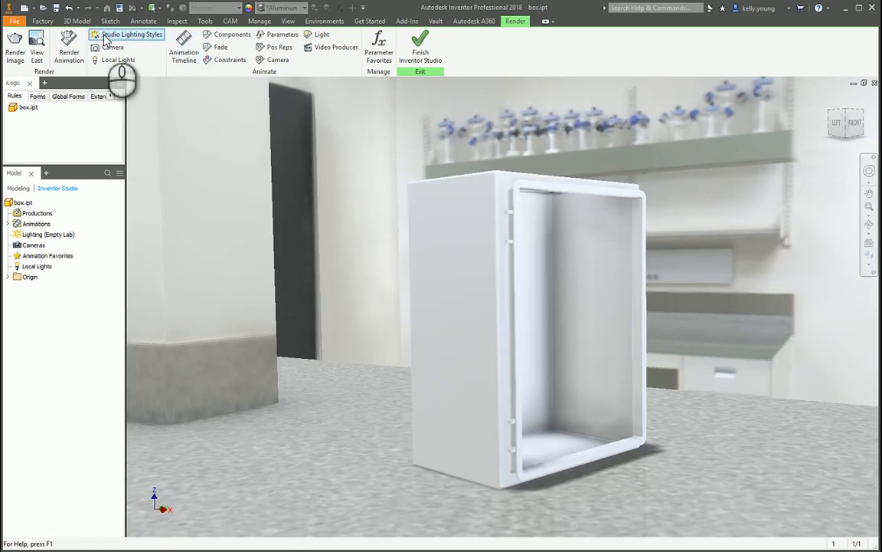
# Start a render image of the current view and set its size to 1400 wide by 800 high.
pyautogui.click(15, 48)
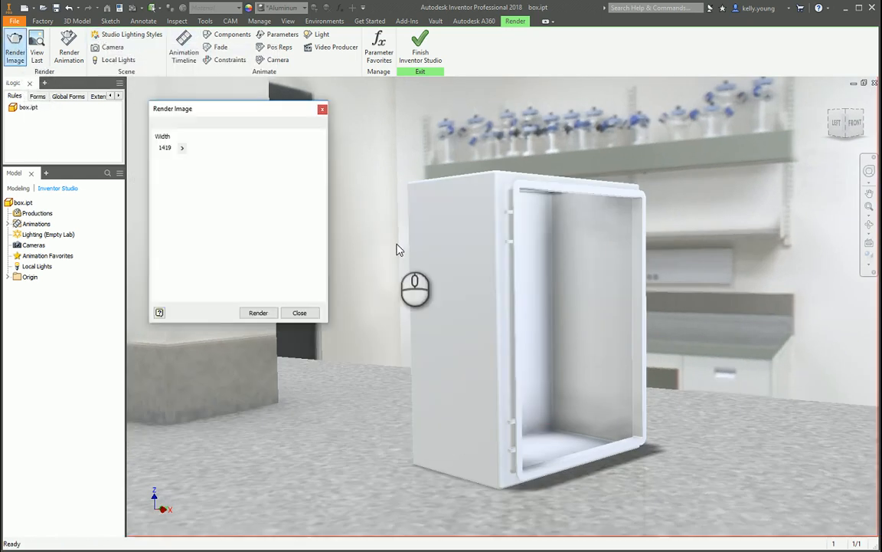
pyautogui.doubleClick(176, 148)
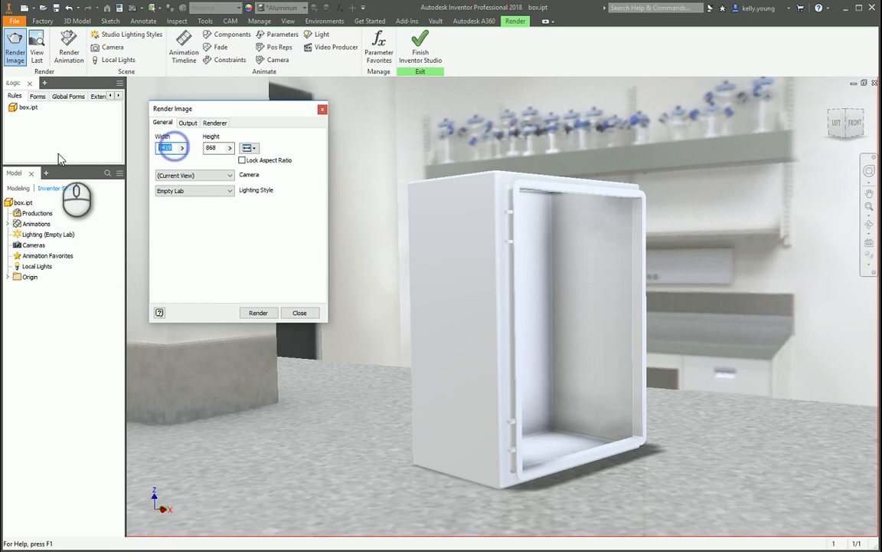
pyautogui.write('1400')
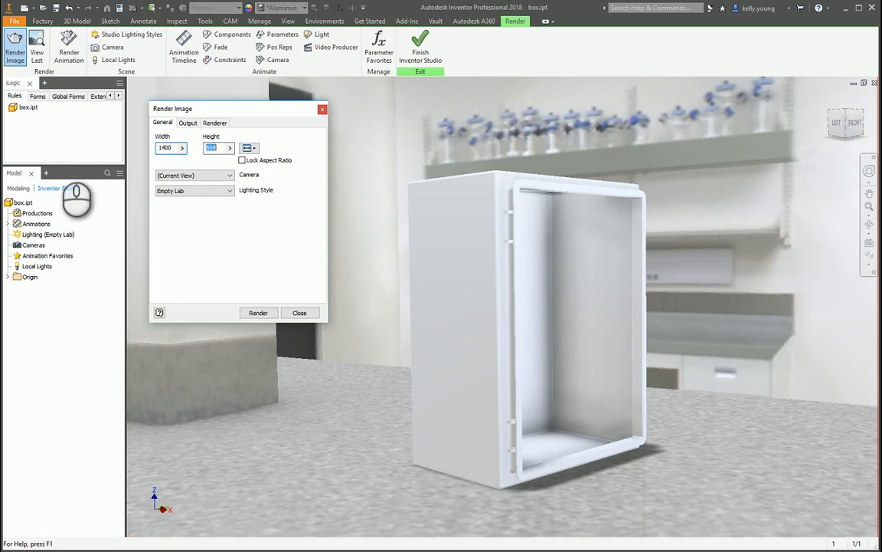
pyautogui.write('800')
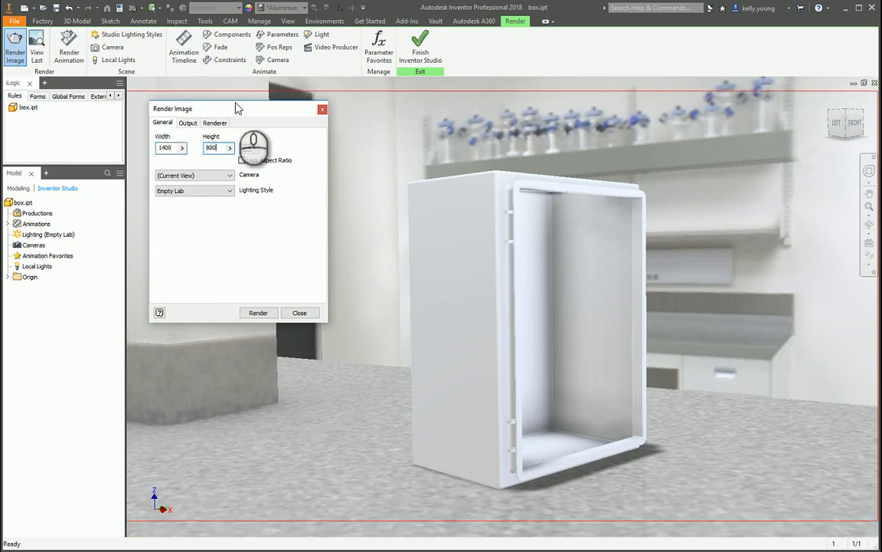
# Set the render duration to 20 iterations, render the image and enlarge the render output.
pyautogui.click(217, 124)
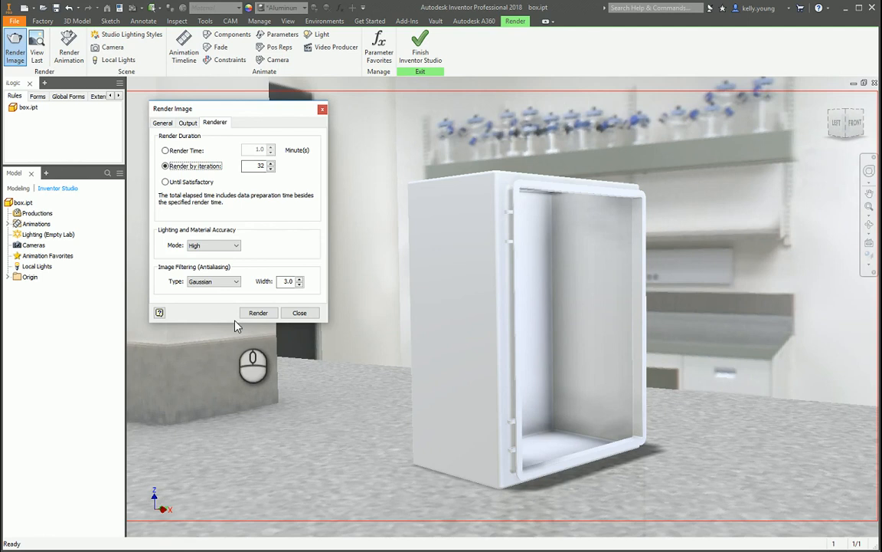
pyautogui.click(221, 283)
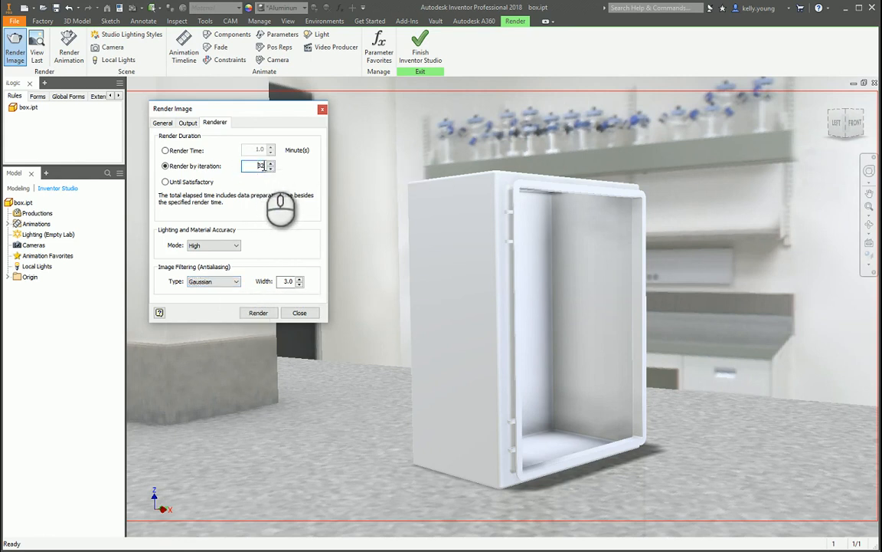
pyautogui.click(190, 123)
pyautogui.click(215, 123)
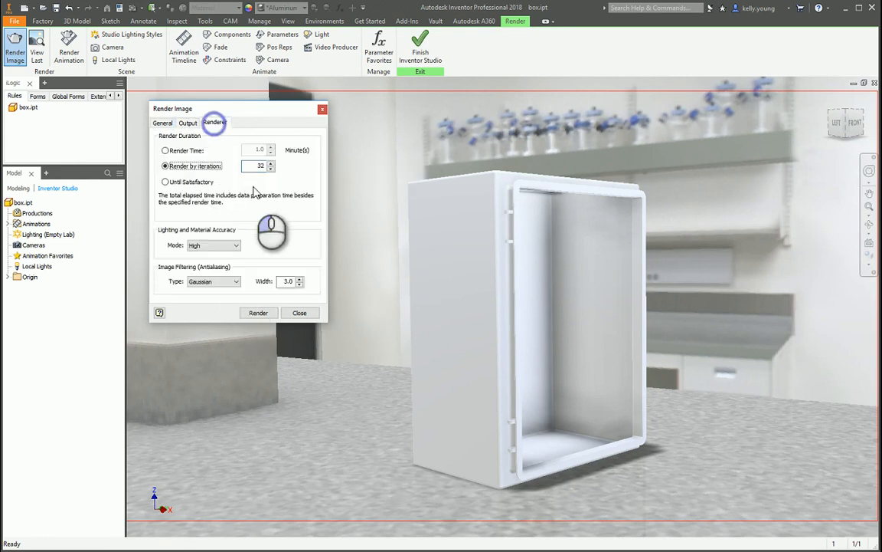
pyautogui.doubleClick(255, 166)
pyautogui.write('20')
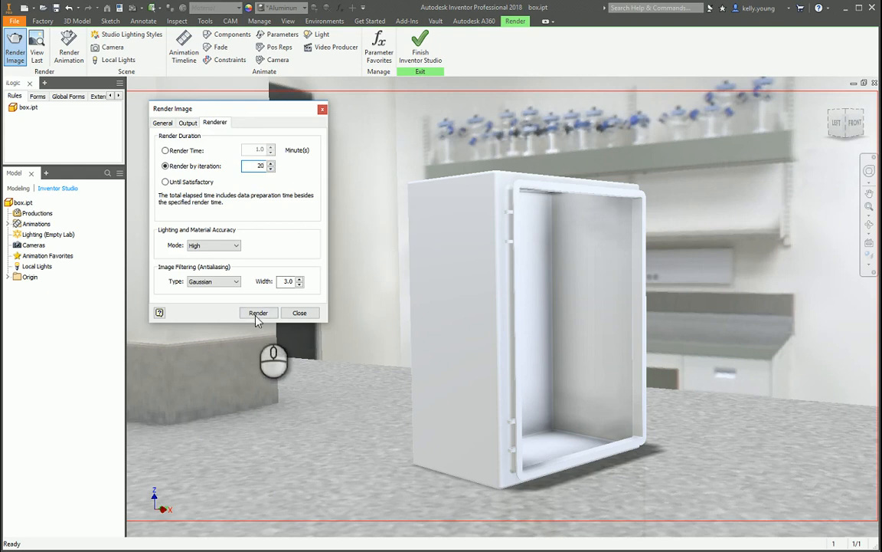
pyautogui.click(258, 313)
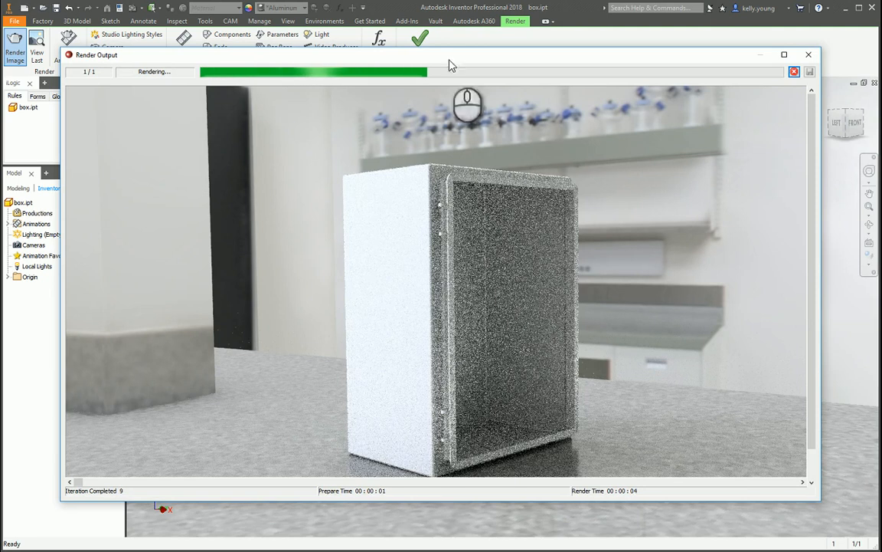
pyautogui.click(784, 54)
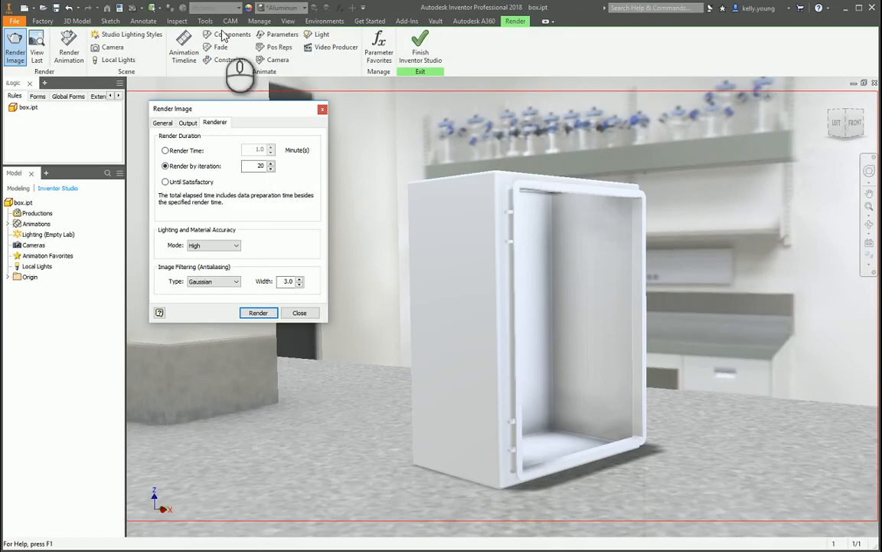
# Turn off the plane color and grid display in the ground plane settings.
pyautogui.click(288, 22)
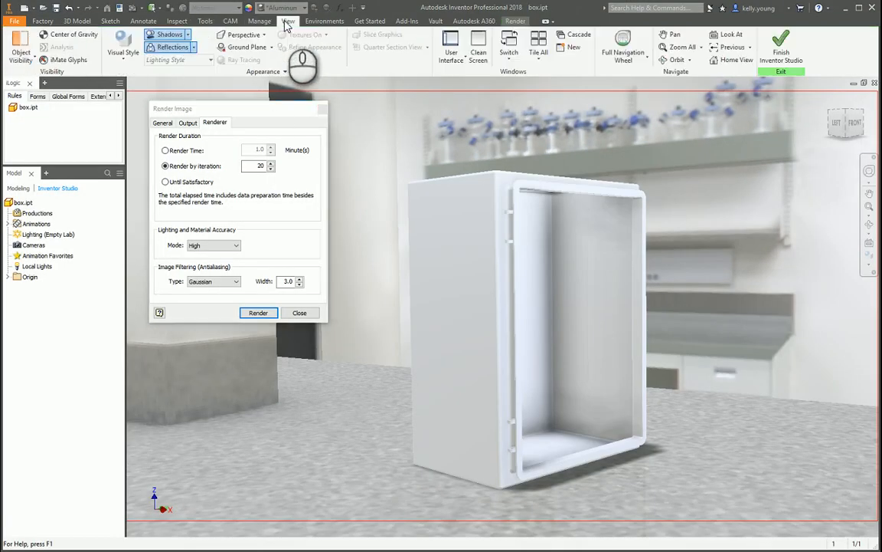
pyautogui.click(194, 48)
pyautogui.click(157, 69)
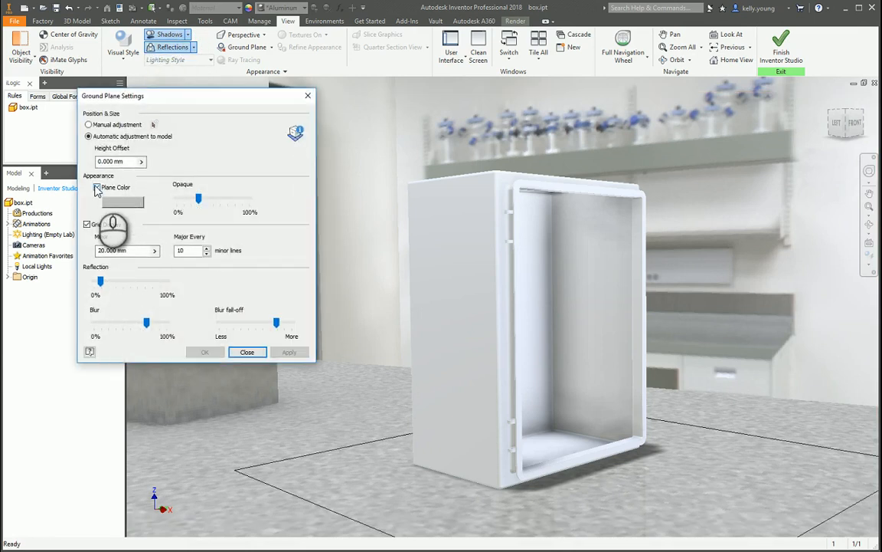
pyautogui.click(97, 188)
pyautogui.click(87, 225)
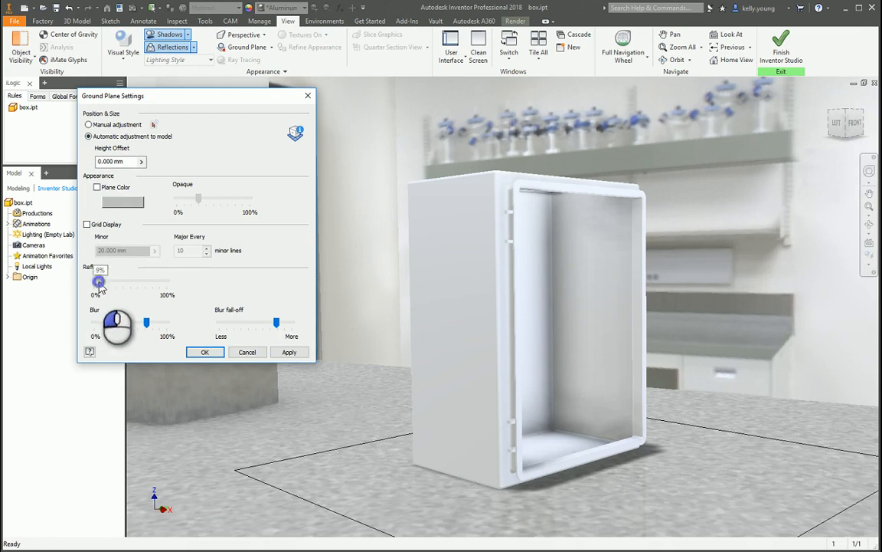
# Slightly lower the ground plane's reflection, increase its blur and blur fall-off, and apply the settings.
pyautogui.moveTo(96, 286); pyautogui.dragTo(96, 283)
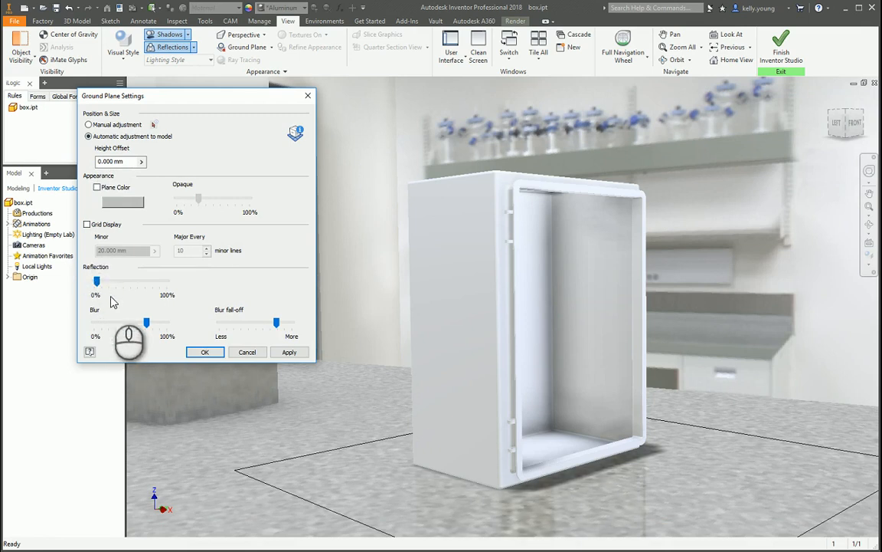
pyautogui.moveTo(149, 326); pyautogui.dragTo(154, 324)
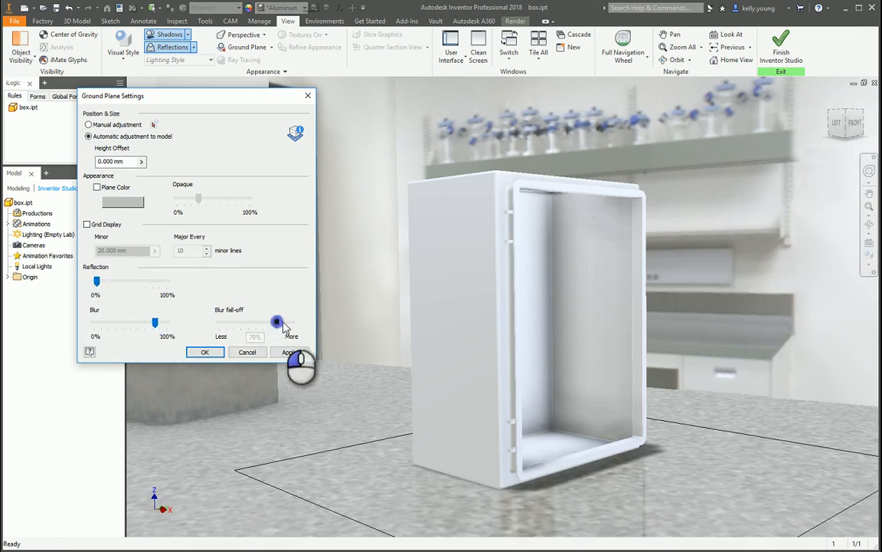
pyautogui.moveTo(282, 325); pyautogui.dragTo(287, 324)
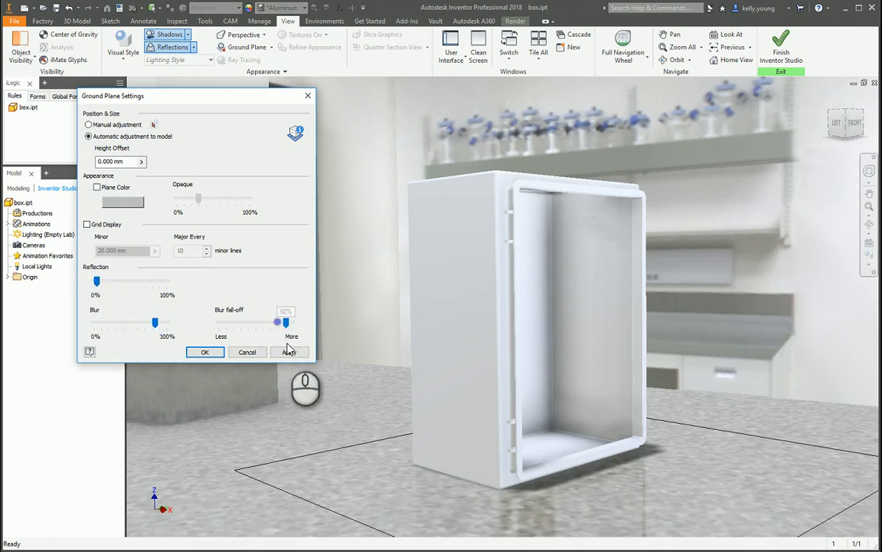
pyautogui.click(207, 351)
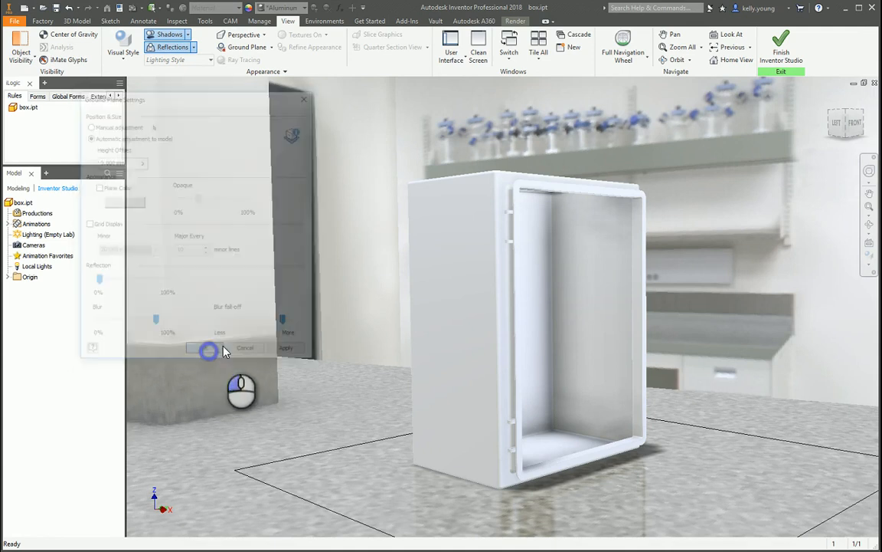
# Render the current view again and inspect the box's base in the render output.
pyautogui.click(516, 21)
pyautogui.click(14, 49)
pyautogui.click(249, 314)
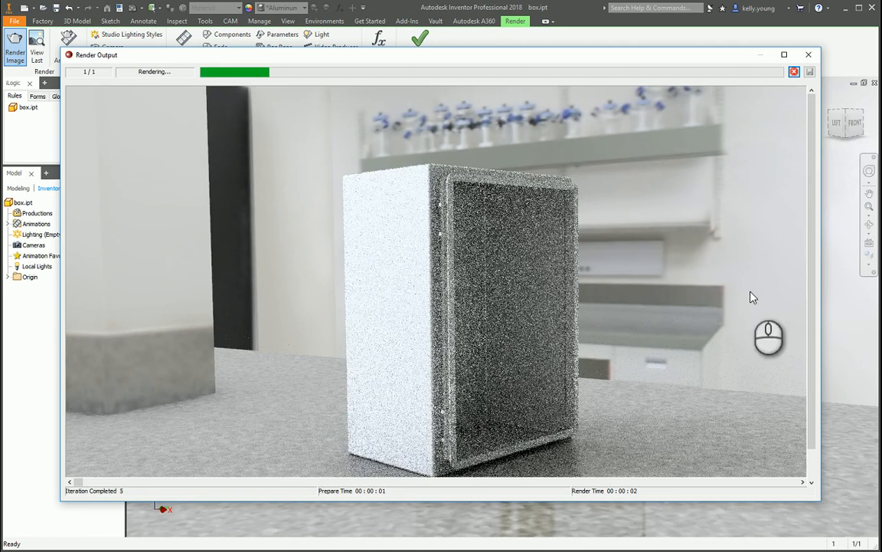
pyautogui.moveTo(812, 167); pyautogui.dragTo(808, 241)
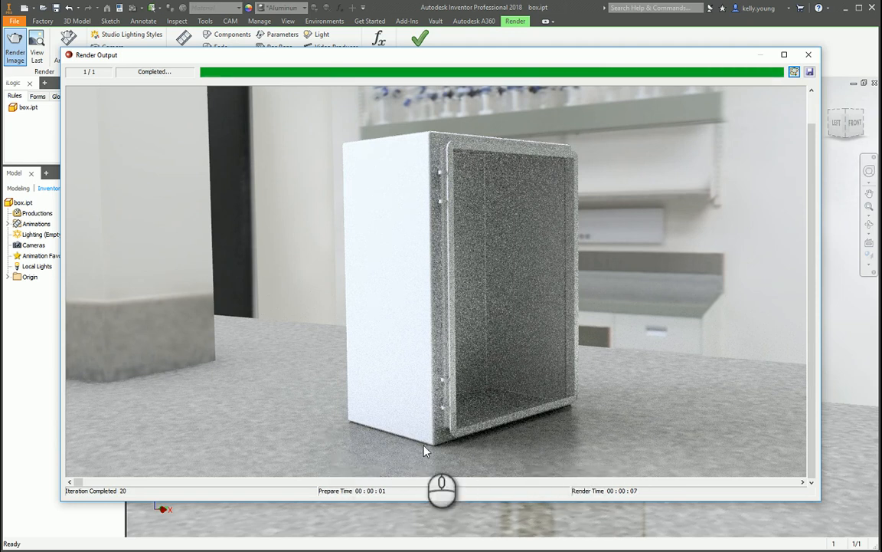
pyautogui.click(808, 55)
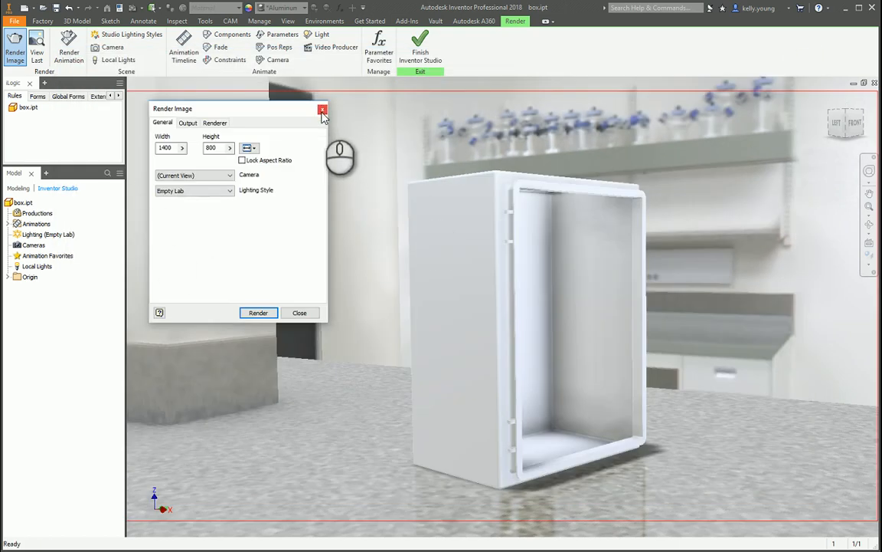
# Create a local point light targeted at the box's bottom face and positioned straight above it near the ceiling.
pyautogui.click(117, 60)
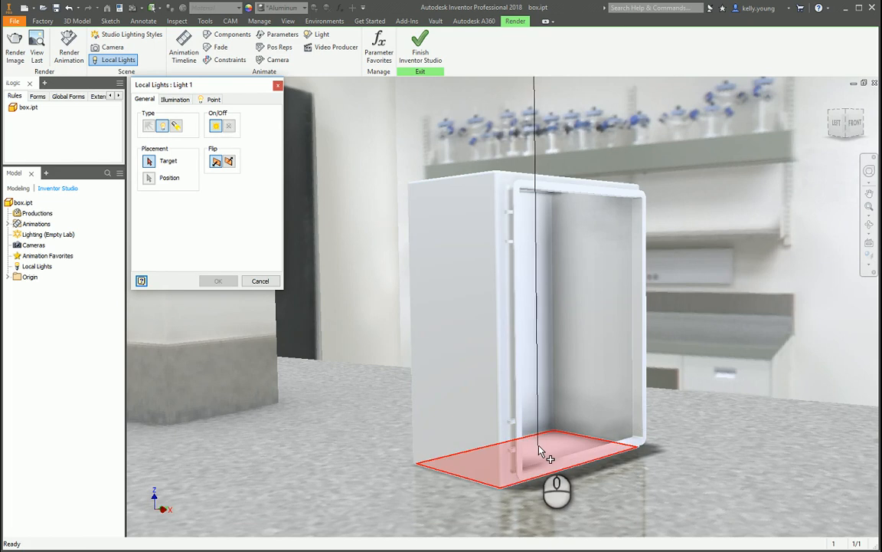
pyautogui.click(537, 450)
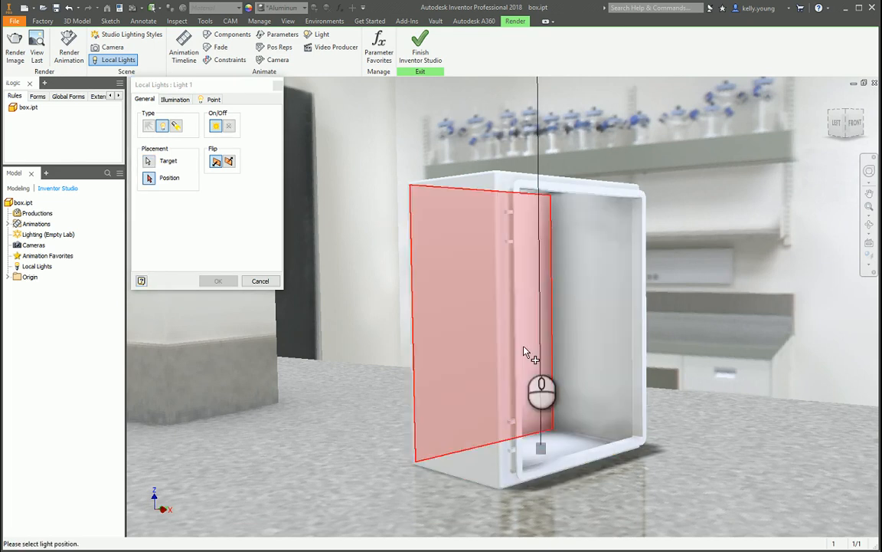
pyautogui.scroll(3, 538, 369)
pyautogui.scroll(3, 538, 369)
pyautogui.moveTo(567, 187); pyautogui.dragTo(506, 275, button='middle')
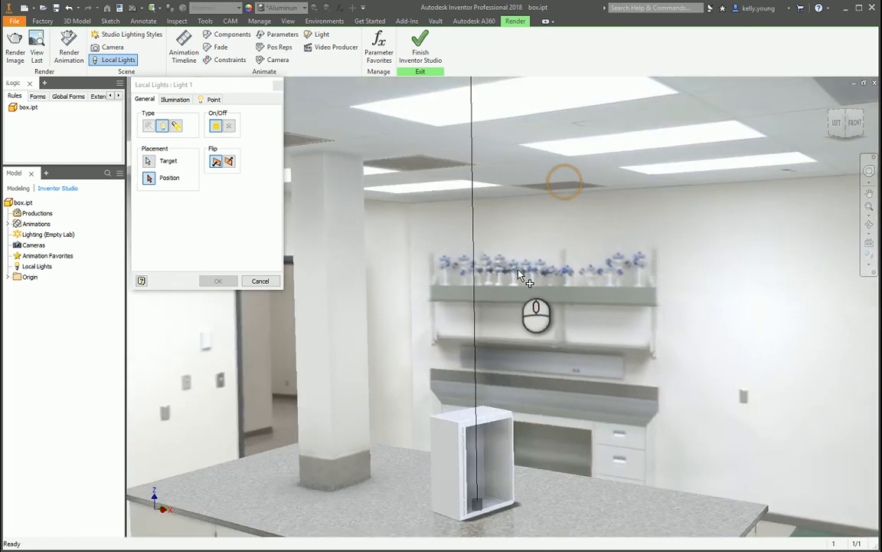
pyautogui.click(473, 251)
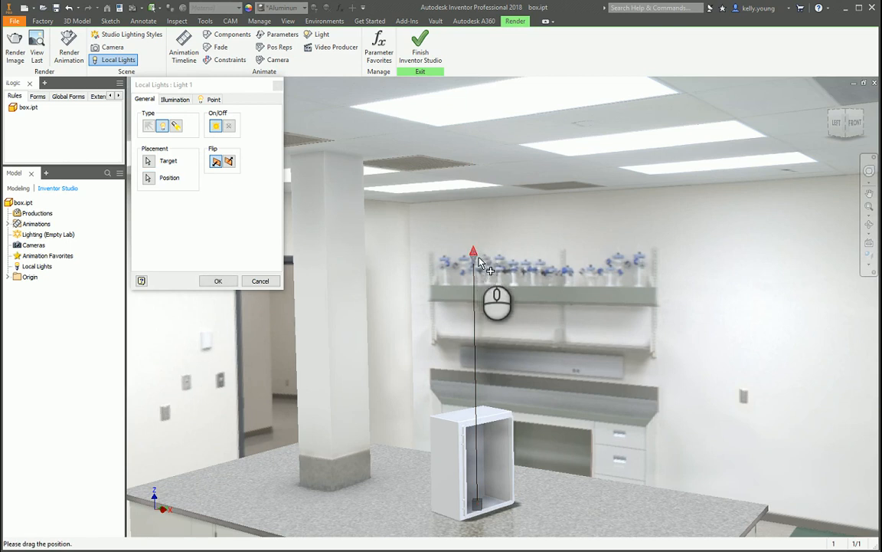
# Move the light along X to about 880 mm, in front of the box's opening, and check its placement from the side and above.
pyautogui.click(474, 254)
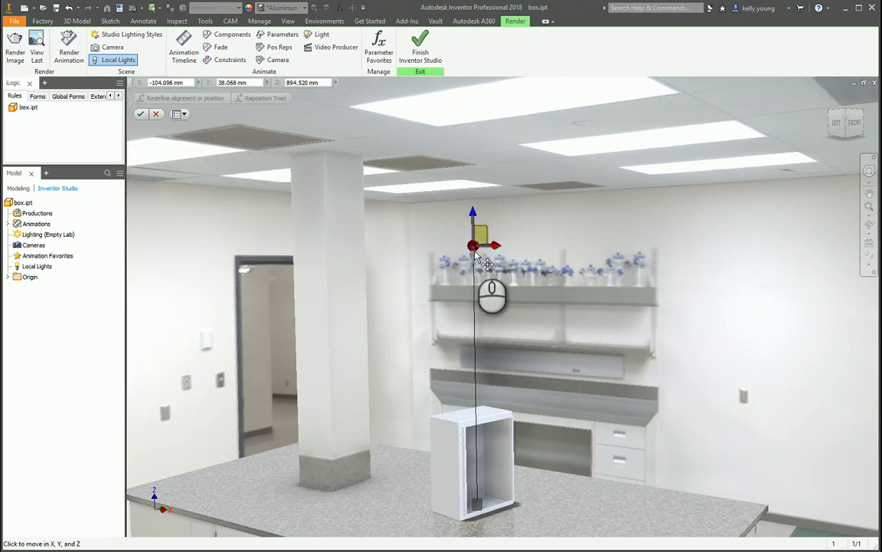
pyautogui.moveTo(497, 247); pyautogui.dragTo(679, 192)
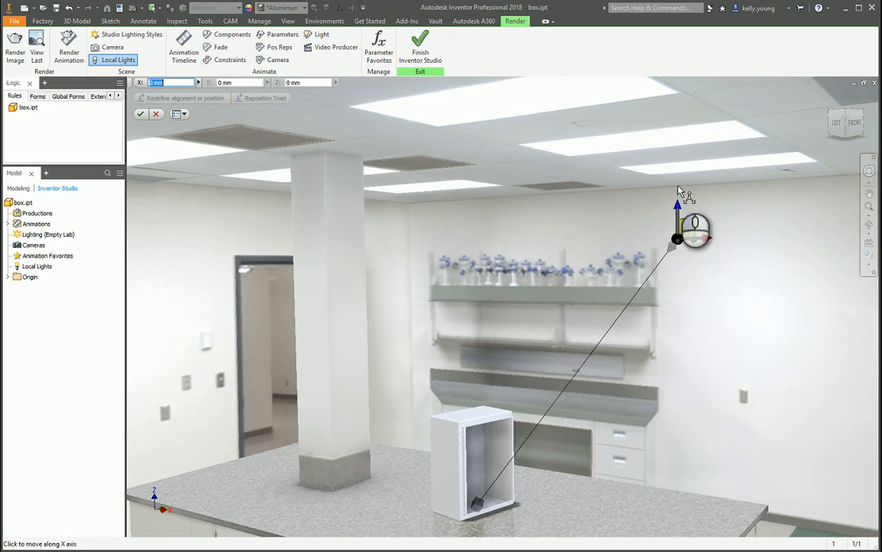
pyautogui.click(838, 124)
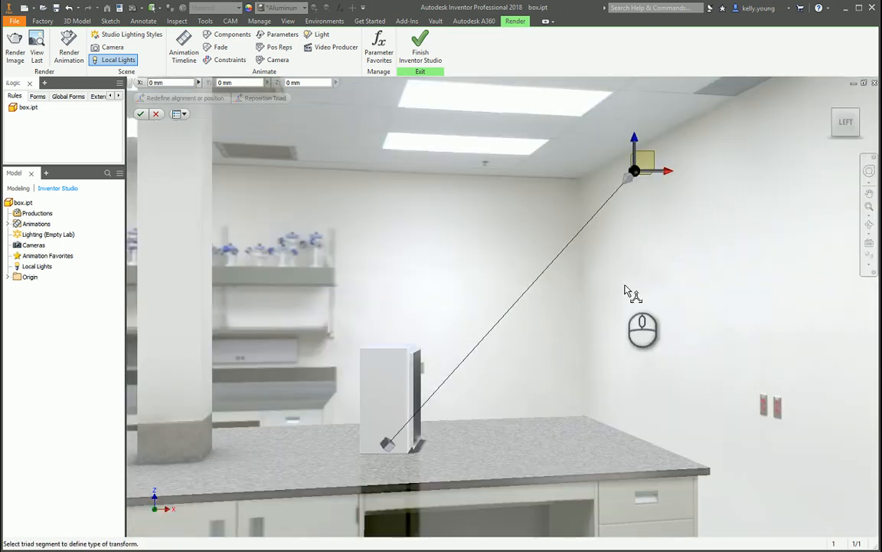
pyautogui.click(846, 109)
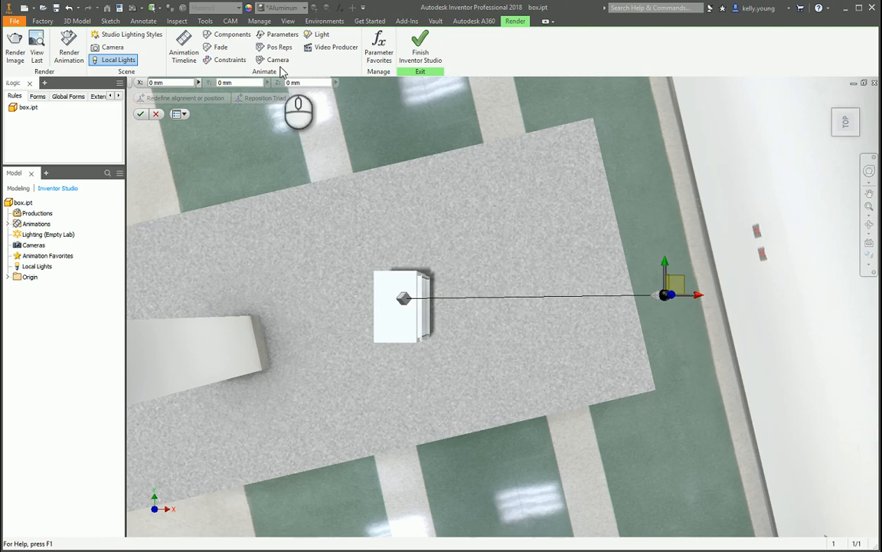
pyautogui.click(848, 123)
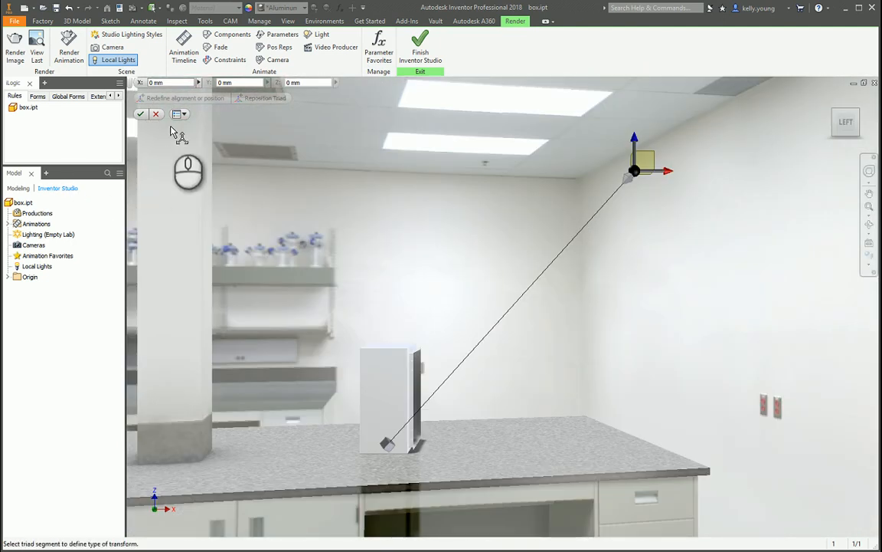
pyautogui.click(141, 115)
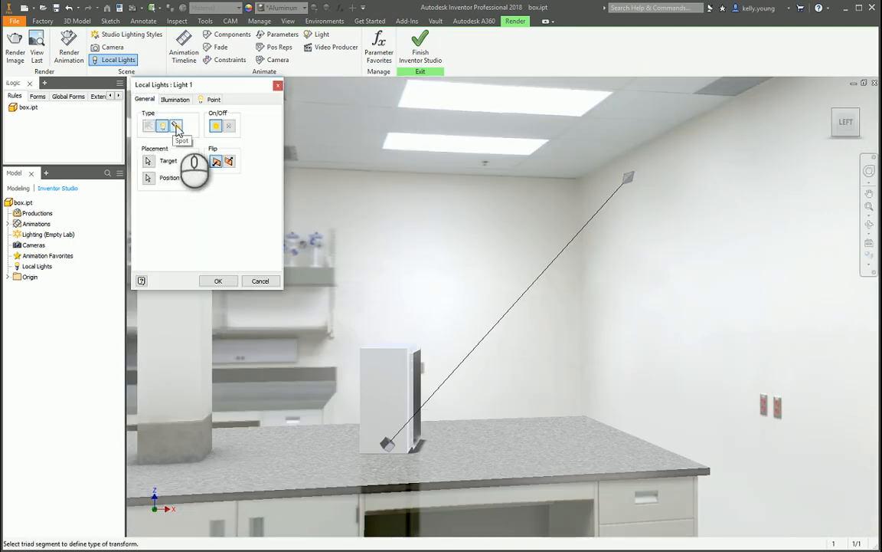
# Change the local light to a spot light with a yellow color and finish creating it.
pyautogui.click(176, 126)
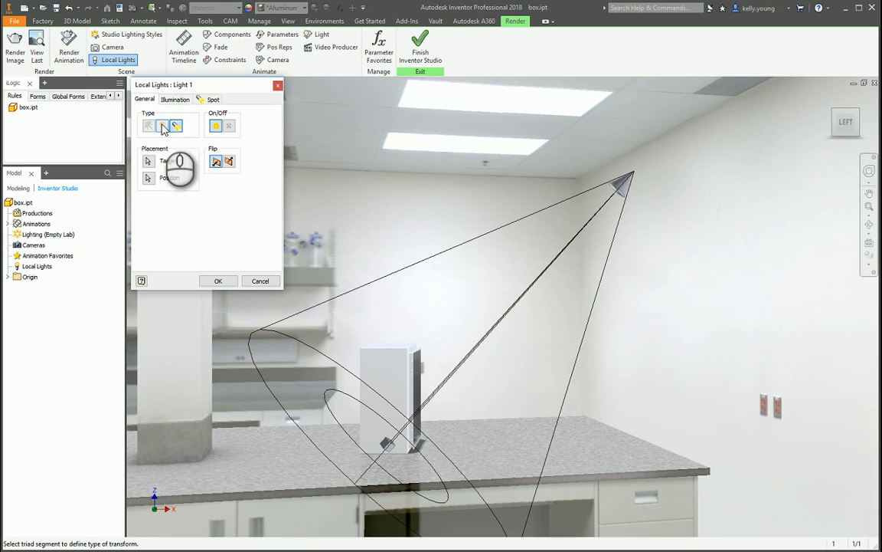
pyautogui.click(175, 100)
pyautogui.click(244, 128)
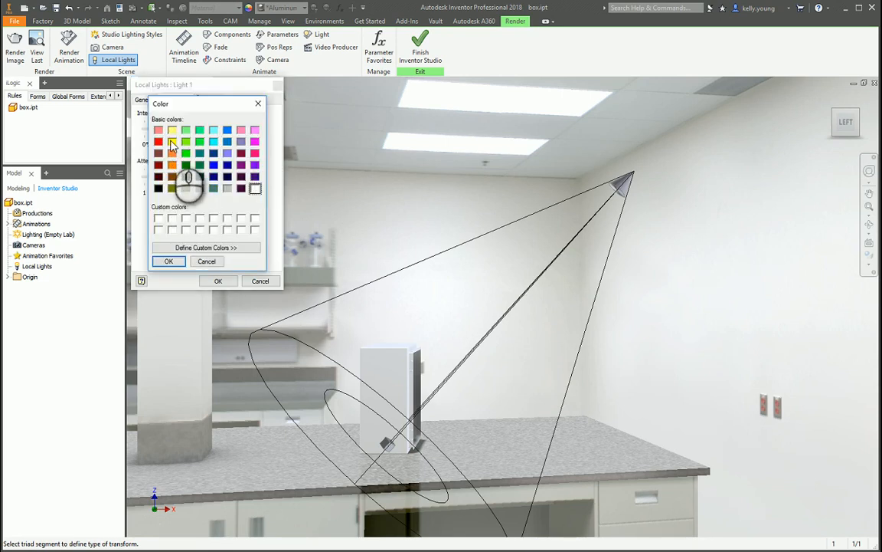
pyautogui.click(172, 143)
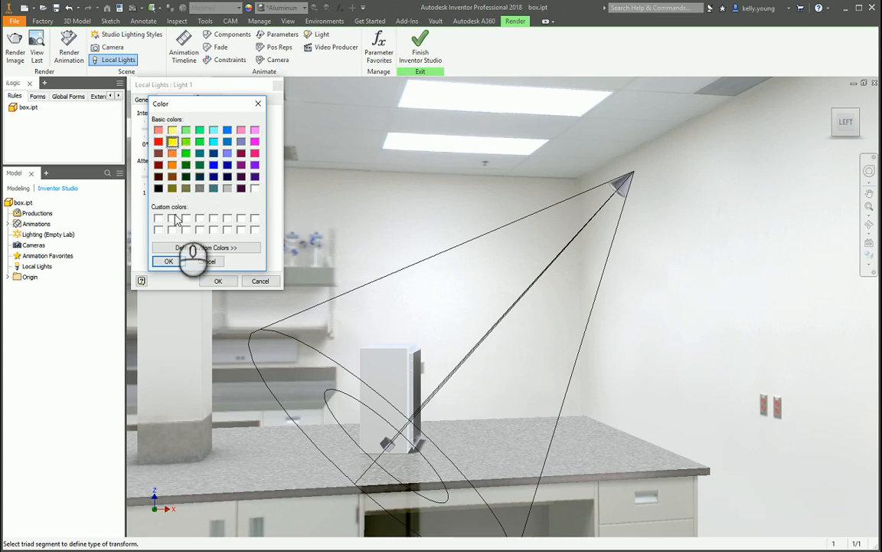
pyautogui.click(169, 261)
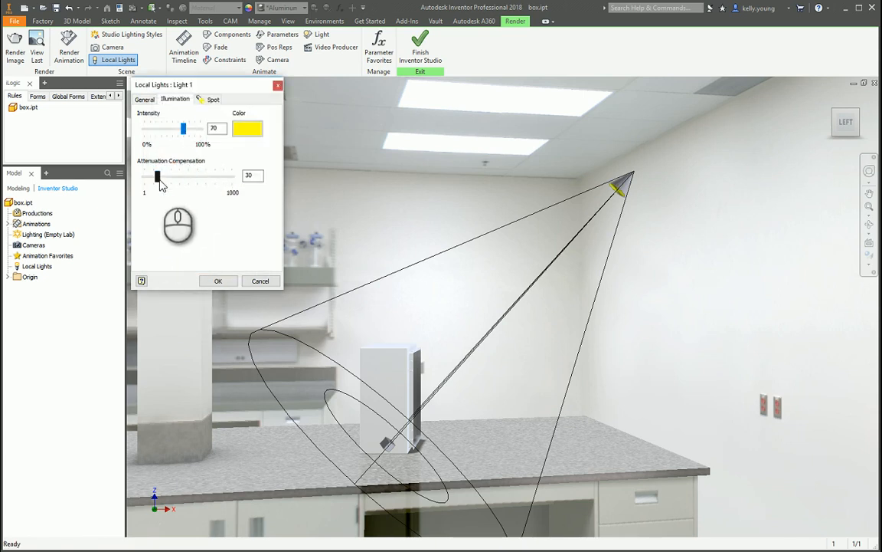
pyautogui.click(207, 98)
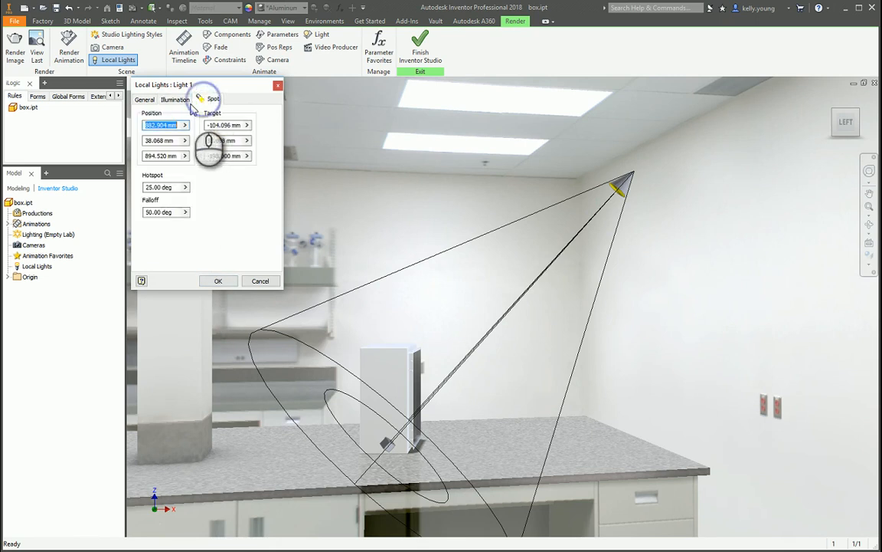
pyautogui.click(144, 99)
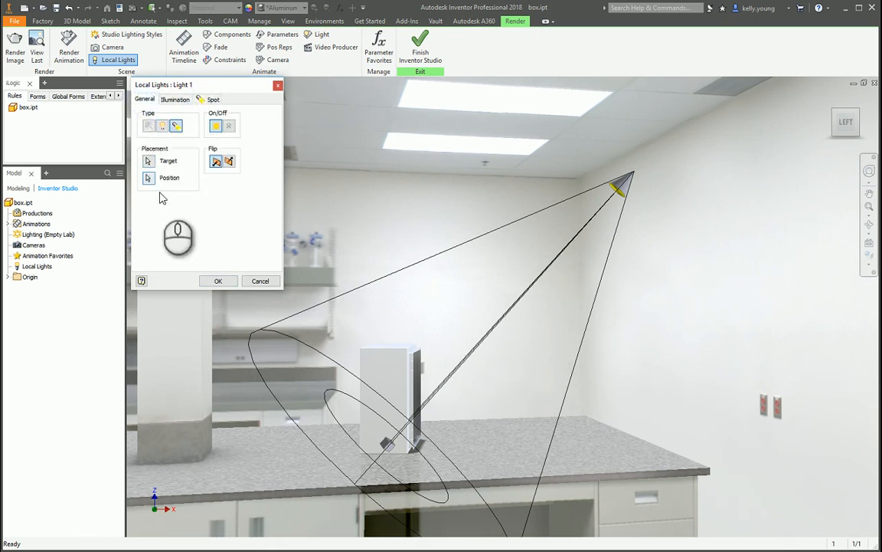
pyautogui.click(214, 281)
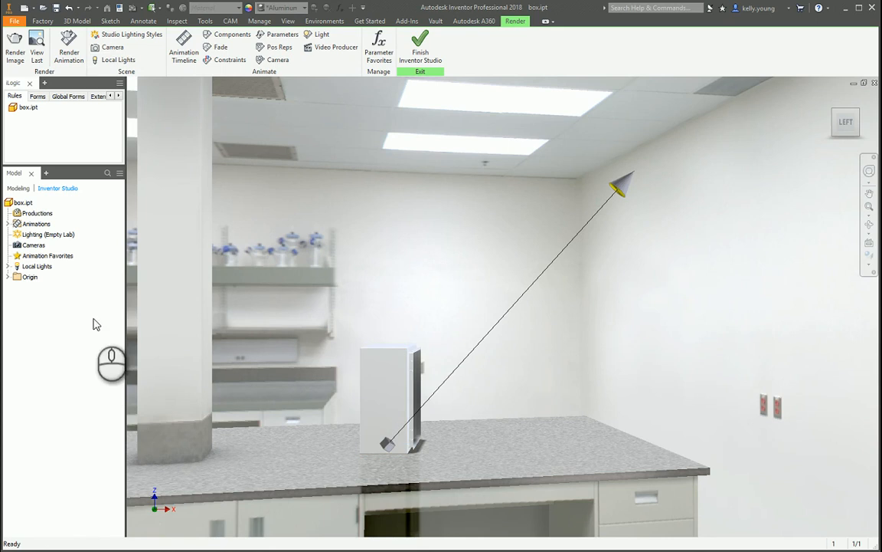
# Frame the whole box from its front-left corner and create a camera from that view.
pyautogui.click(16, 49)
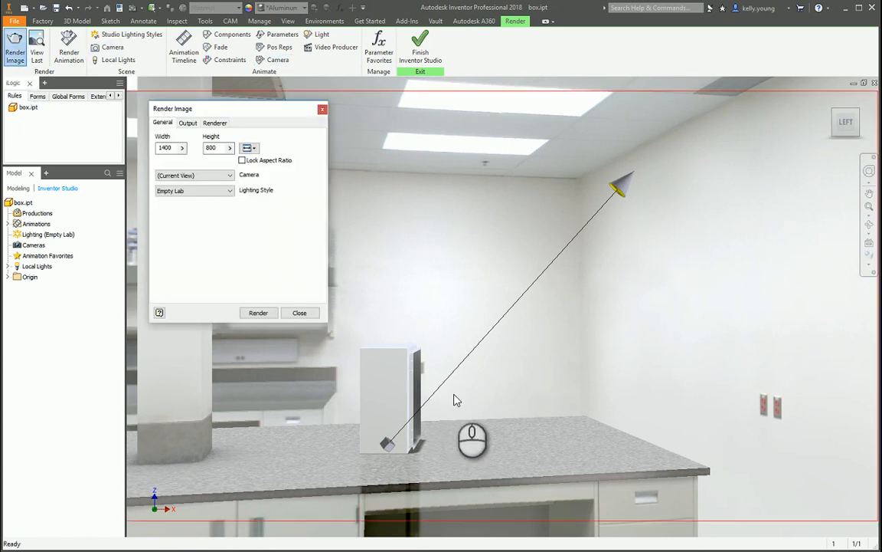
pyautogui.press('Escape')
pyautogui.keyDown('shift'); pyautogui.moveTo(452, 381); pyautogui.dragTo(430, 379, button='middle'); pyautogui.keyUp('shift')
pyautogui.scroll(-6, 395, 390)
pyautogui.scroll(5, 410, 389)
pyautogui.scroll(-5, 418, 392)
pyautogui.scroll(2, 429, 393)
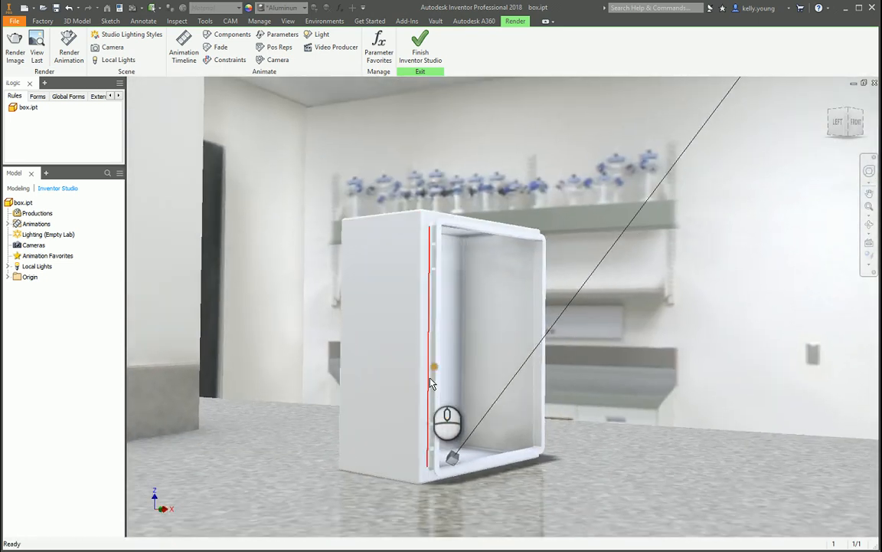
pyautogui.rightClick(26, 244)
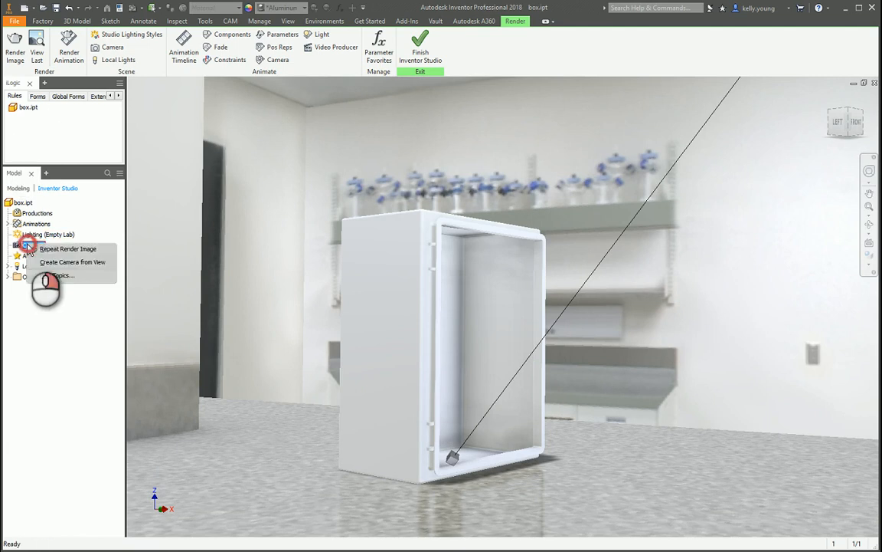
pyautogui.click(48, 262)
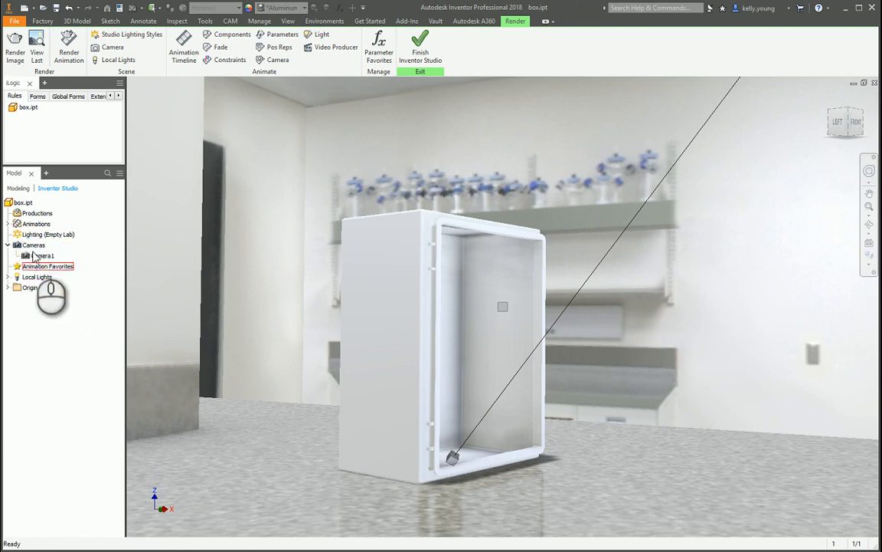
# Set the view to the saved camera and render a test image at 1400 × 800 with Empty Lab lighting.
pyautogui.scroll(6, 309, 326)
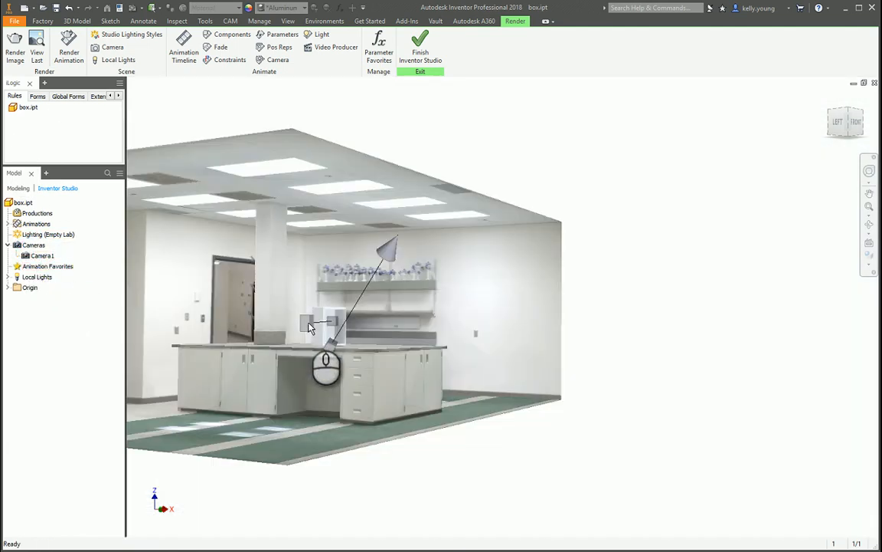
pyautogui.rightClick(37, 256)
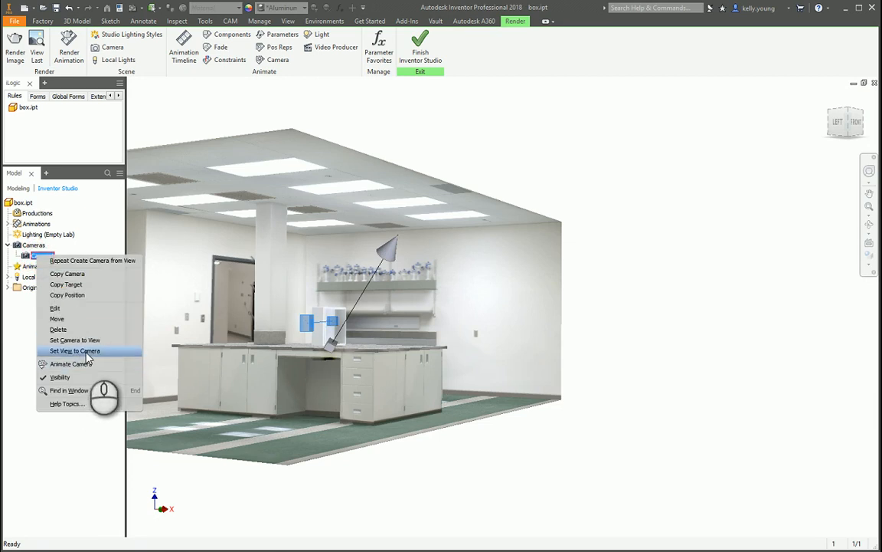
pyautogui.click(77, 351)
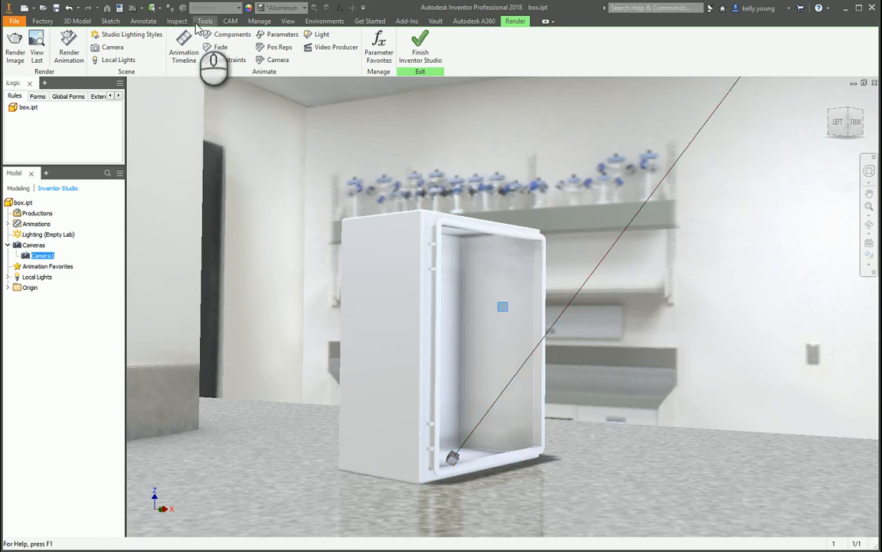
pyautogui.click(16, 46)
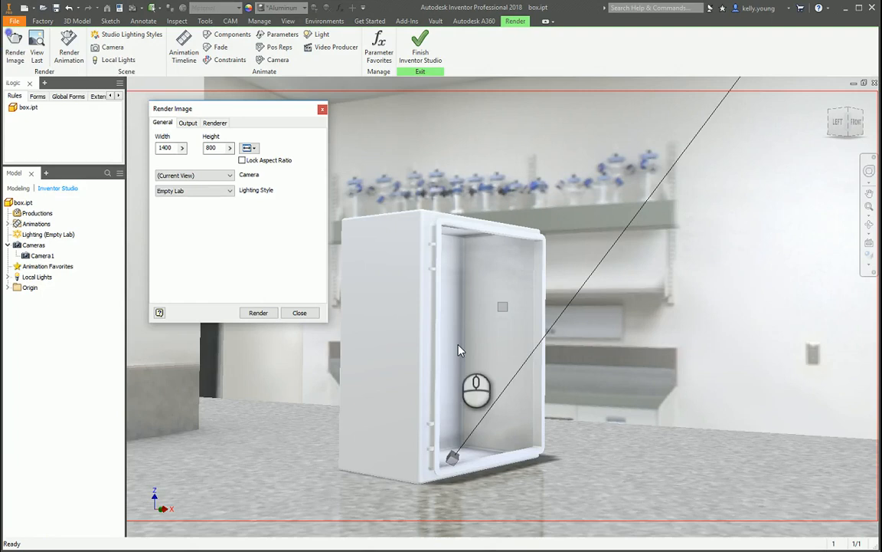
pyautogui.click(258, 314)
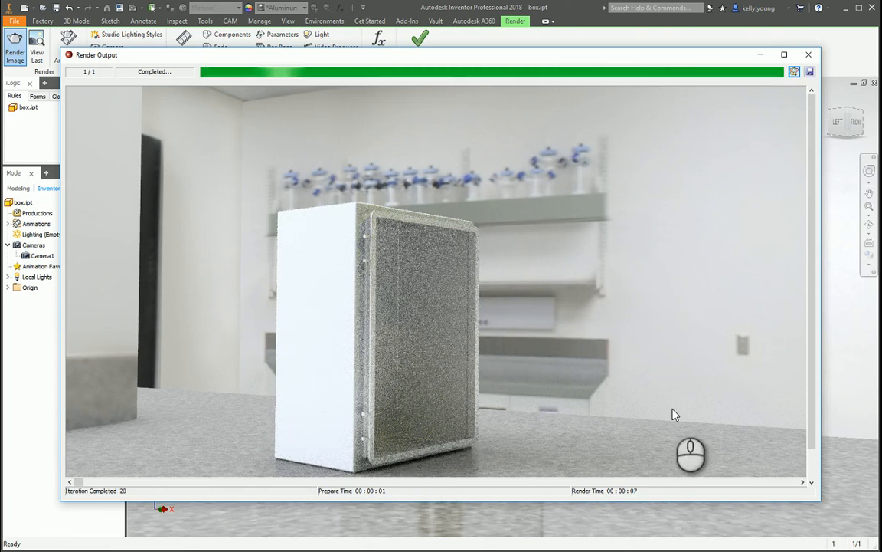
pyautogui.press('Escape')
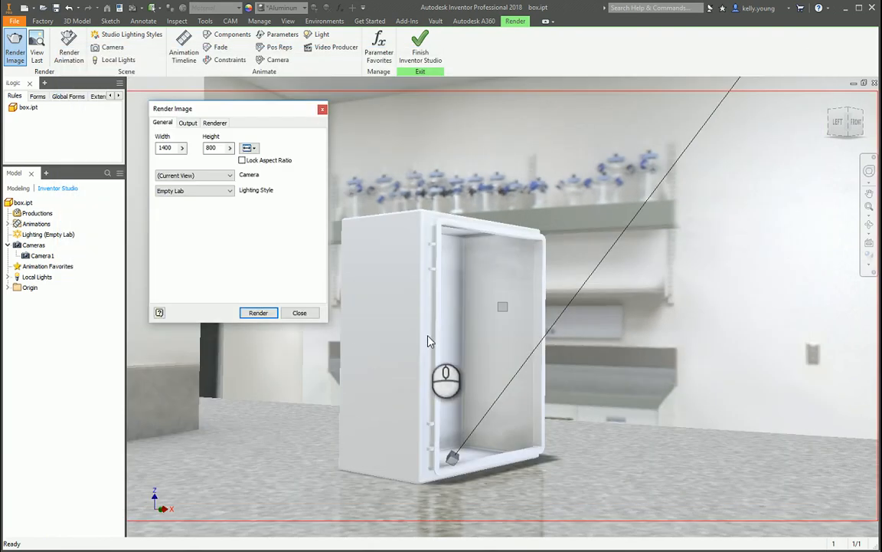
# Configure the render for 2000 iterations with Box image filtering, and enable saving the rendered image as box.png.
pyautogui.click(213, 123)
pyautogui.click(253, 165)
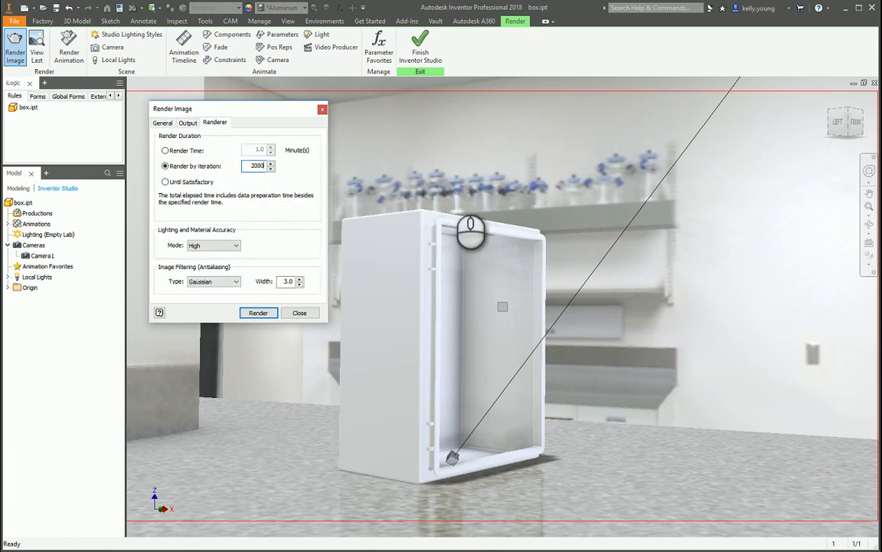
pyautogui.click(214, 281)
pyautogui.click(205, 293)
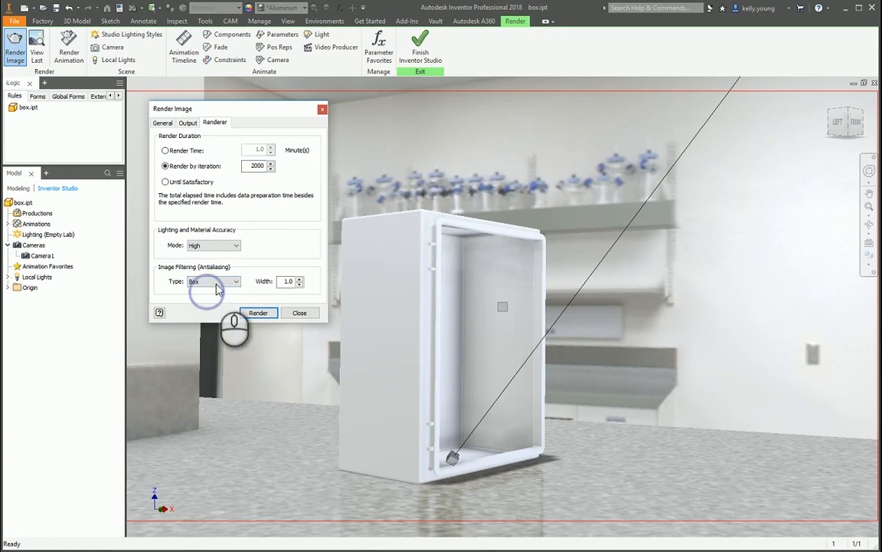
pyautogui.click(185, 122)
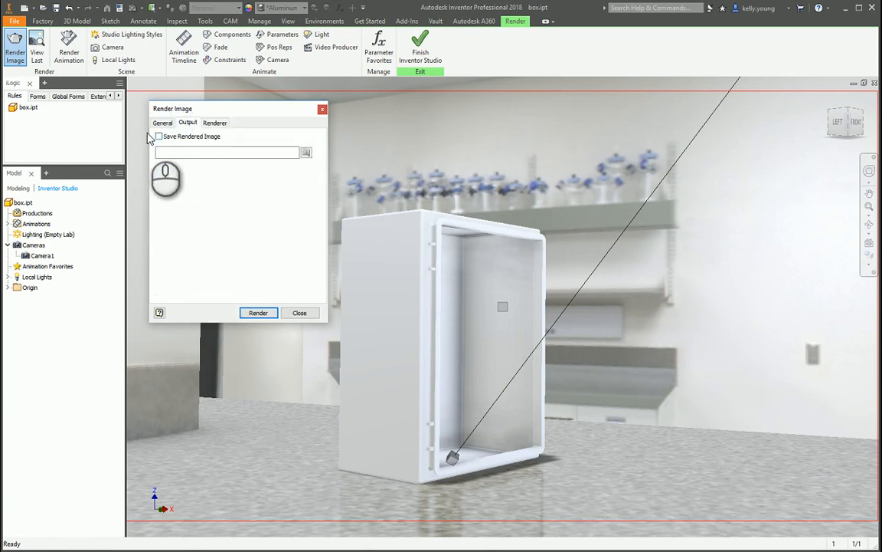
pyautogui.click(159, 136)
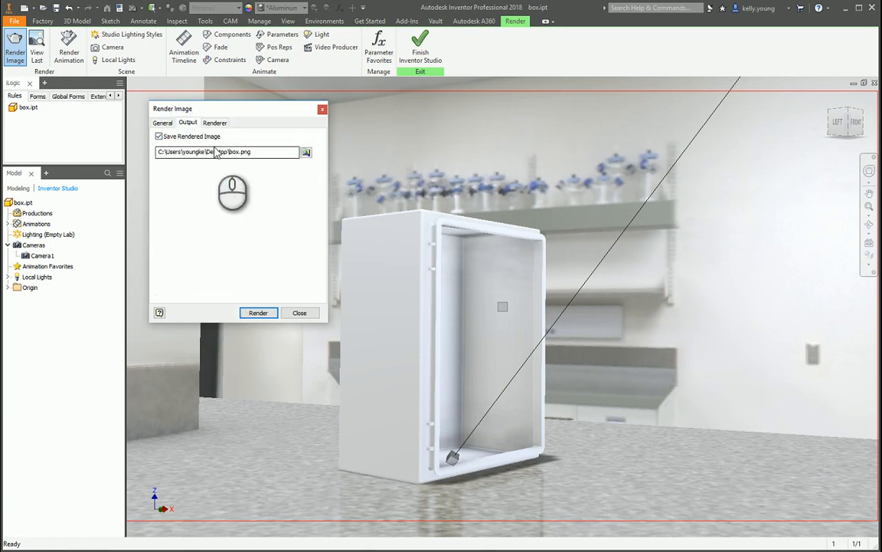
# Render the current view with the new renderer and output settings and review the saved image.
pyautogui.click(214, 123)
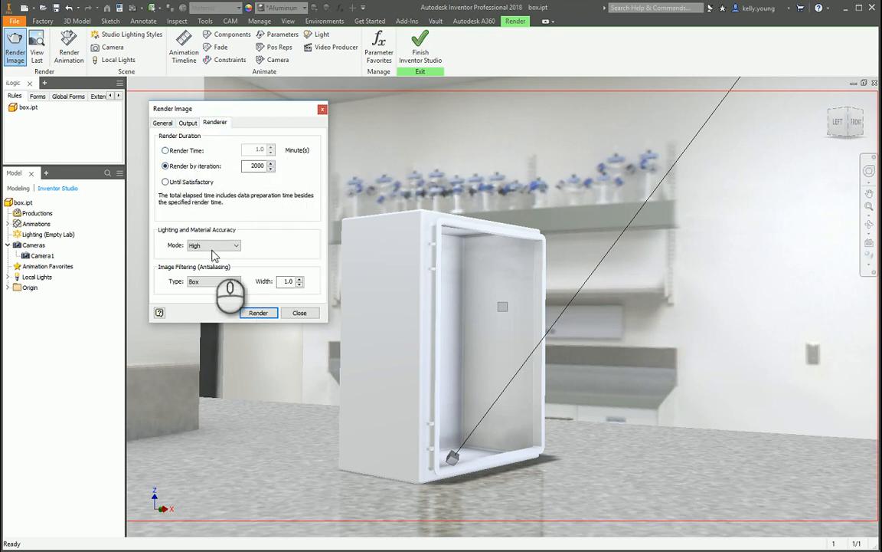
pyautogui.click(164, 123)
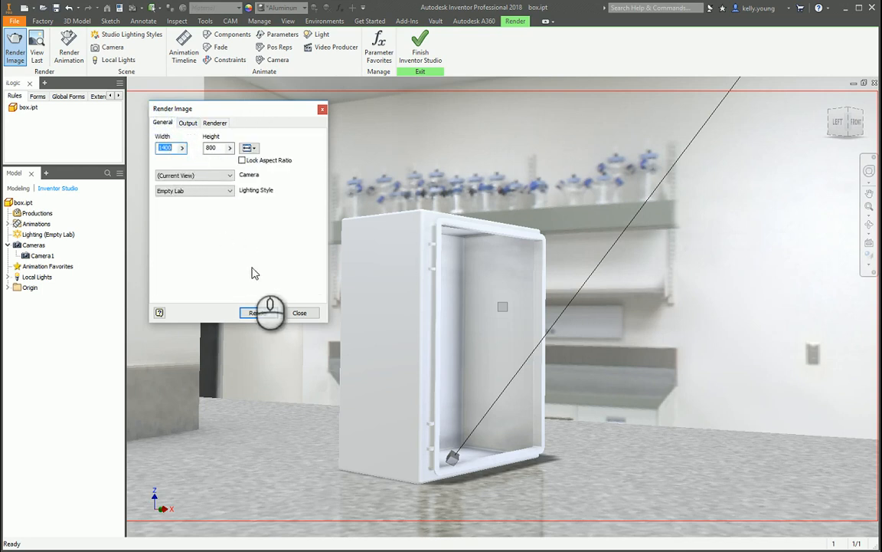
pyautogui.click(257, 313)
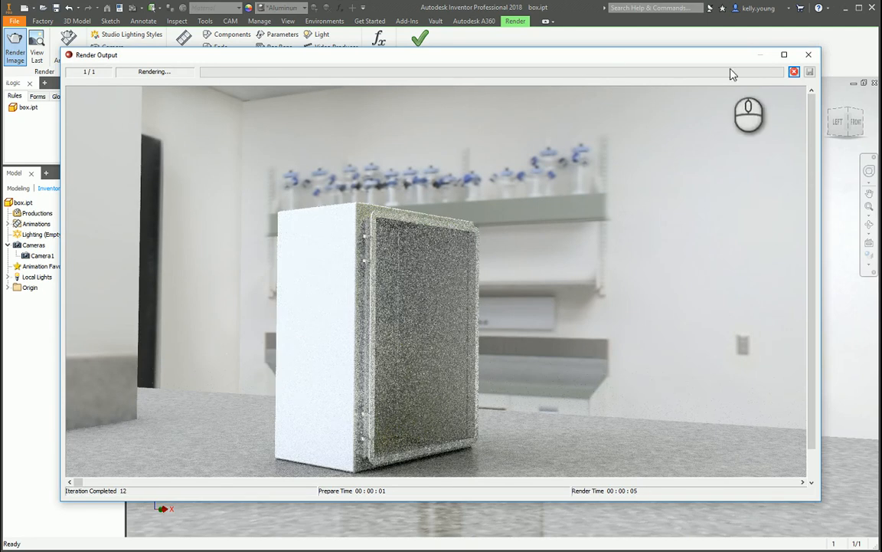
pyautogui.click(783, 55)
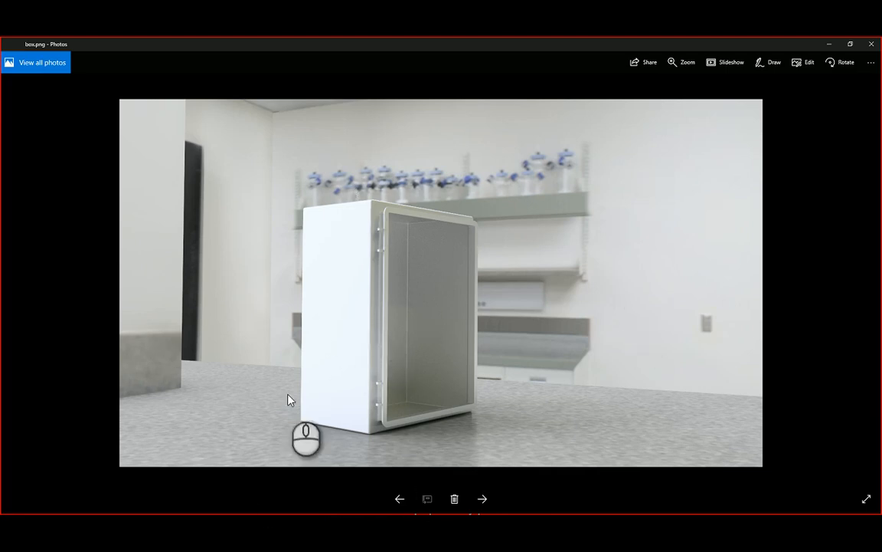
pyautogui.click(871, 46)
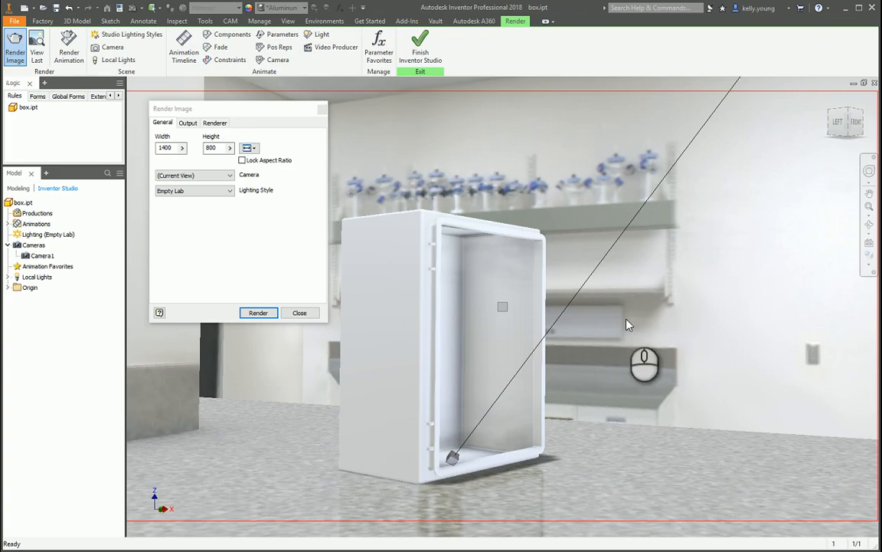
# Finish Inventor Studio and create a new assembly from the English Standard (in).iam template.
pyautogui.click(420, 42)
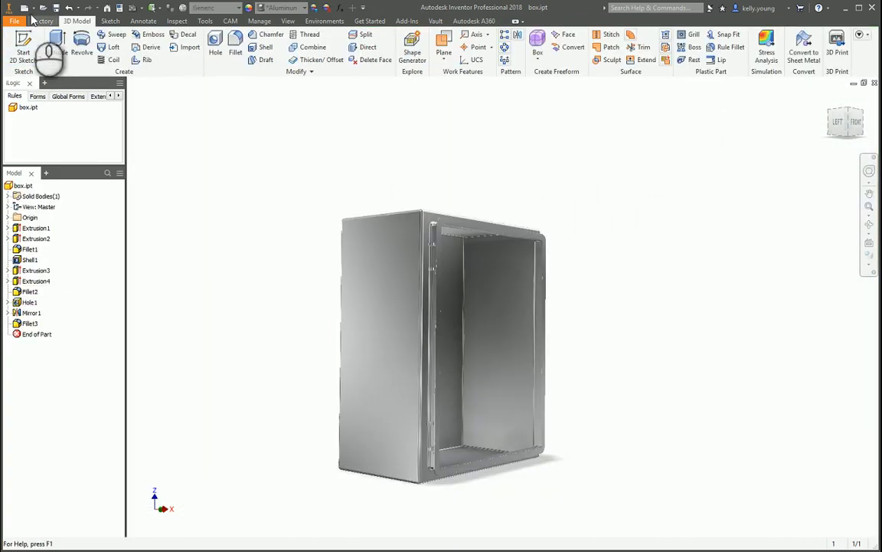
pyautogui.click(25, 8)
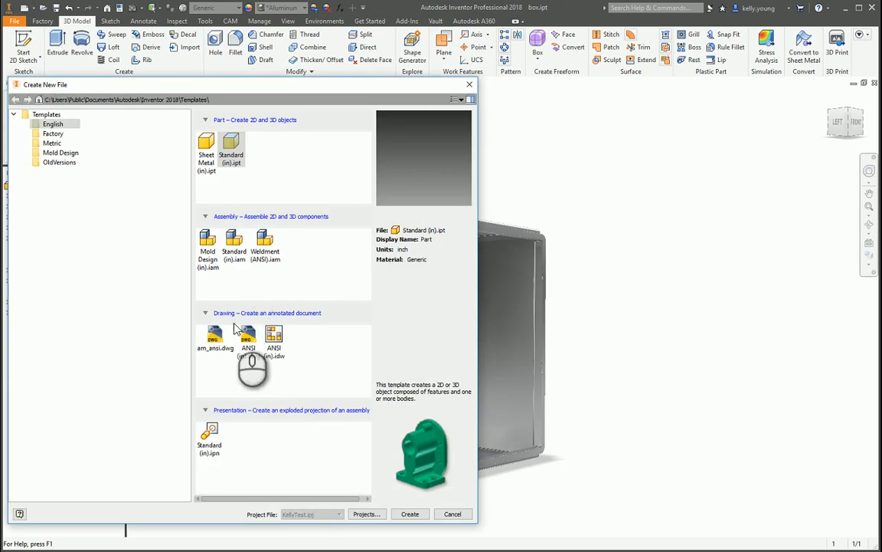
pyautogui.doubleClick(233, 238)
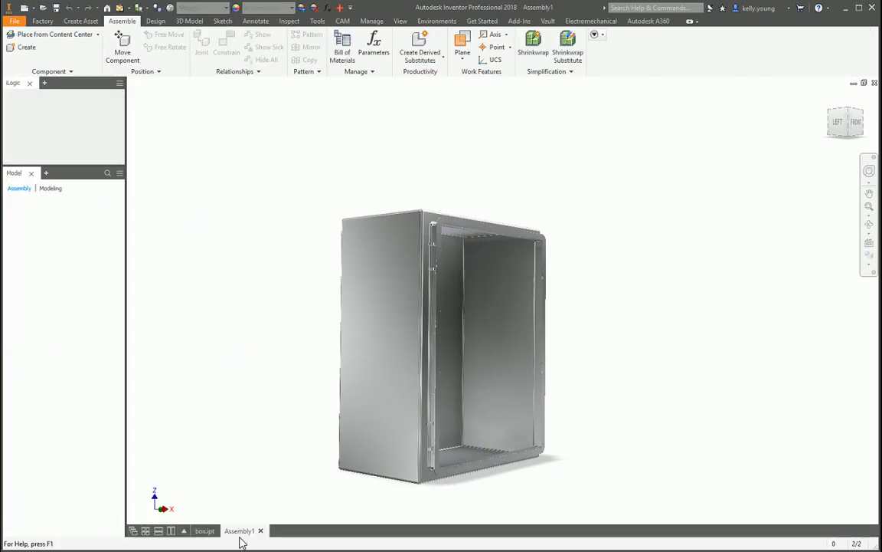
# Copy the box part from its own document and paste it into the new assembly.
pyautogui.click(205, 531)
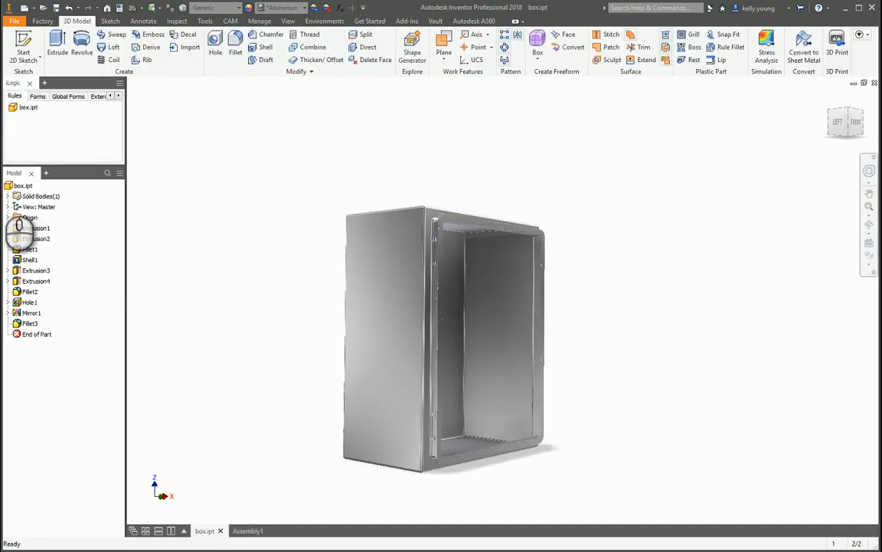
pyautogui.rightClick(24, 187)
pyautogui.click(52, 204)
pyautogui.click(241, 530)
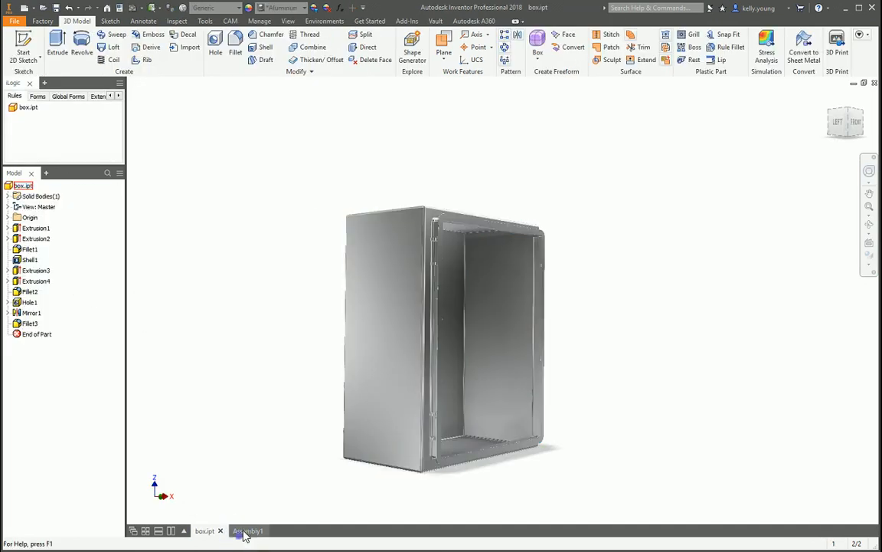
pyautogui.rightClick(291, 262)
pyautogui.click(276, 323)
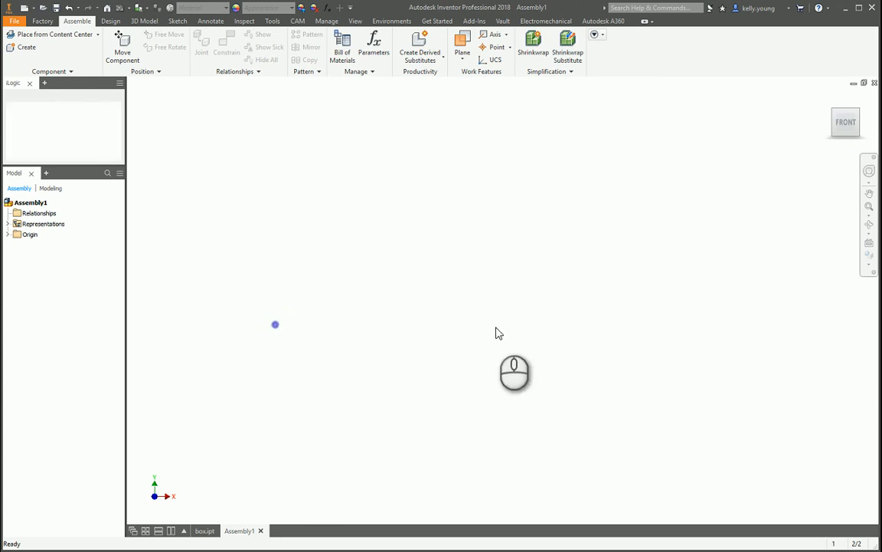
pyautogui.click(218, 242)
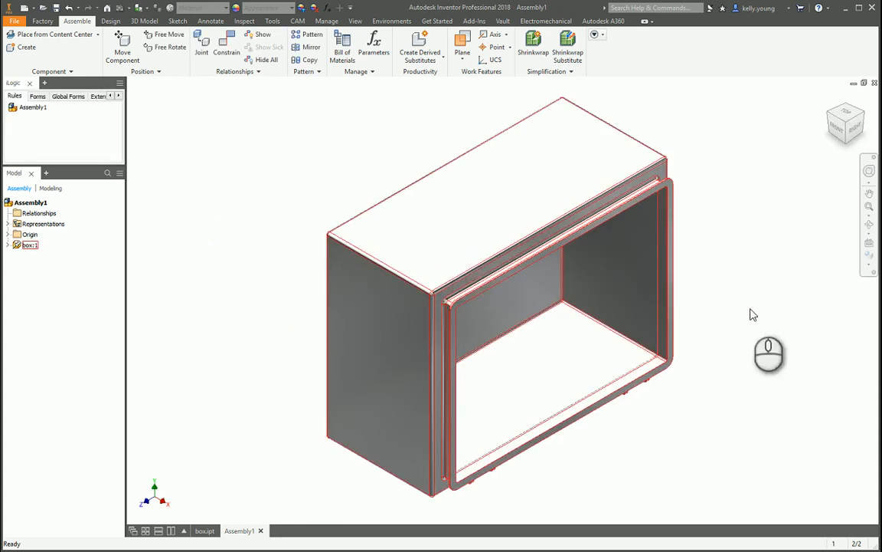
# Define the assembly's Front view facing the box's opening and set the view from above as Top.
pyautogui.moveTo(759, 221)
pyautogui.keyDown('shift'); pyautogui.mouseDown(button='middle')
pyautogui.moveTo(633, 203)
pyautogui.moveTo(672, 329)
pyautogui.moveTo(703, 252)
pyautogui.moveTo(730, 319)
pyautogui.moveTo(766, 234)
pyautogui.moveTo(769, 250)
pyautogui.moveTo(767, 217)
pyautogui.mouseUp(button='middle'); pyautogui.keyUp('shift')
pyautogui.click(848, 125)
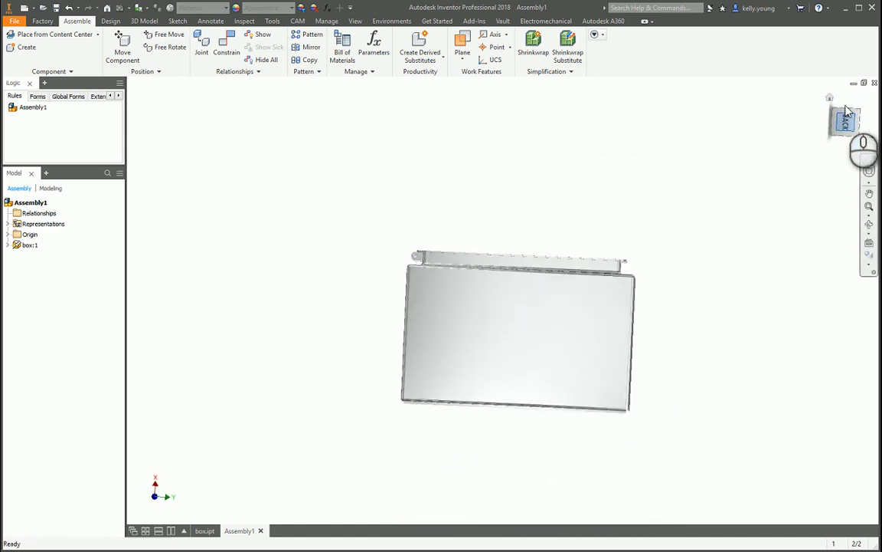
pyautogui.rightClick(847, 126)
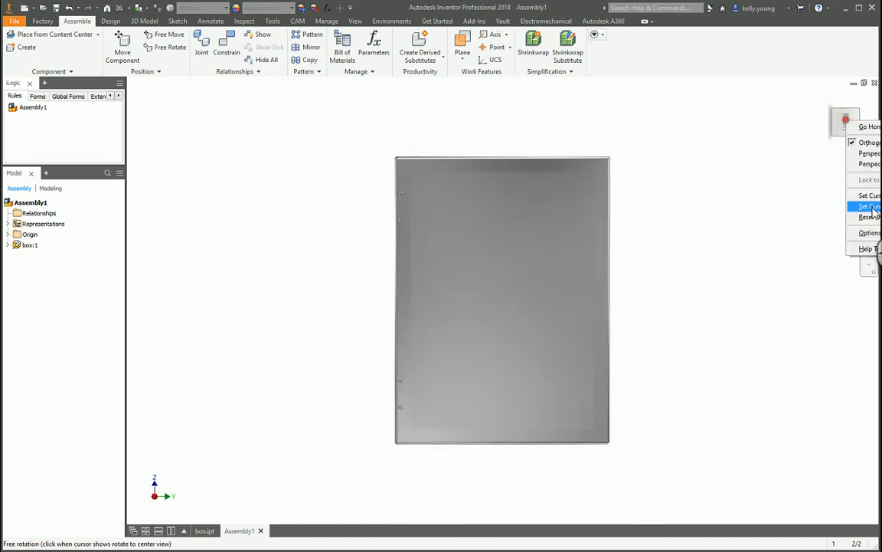
pyautogui.click(870, 206)
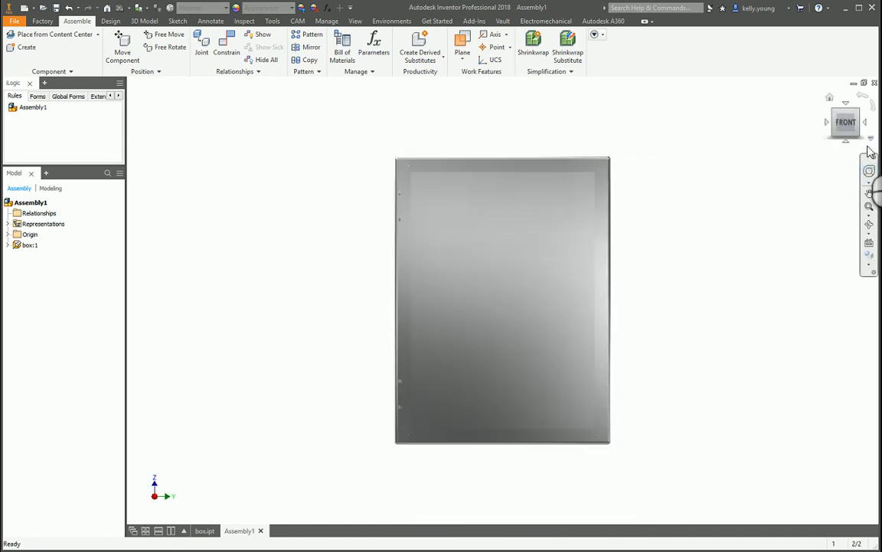
pyautogui.click(847, 105)
pyautogui.rightClick(848, 129)
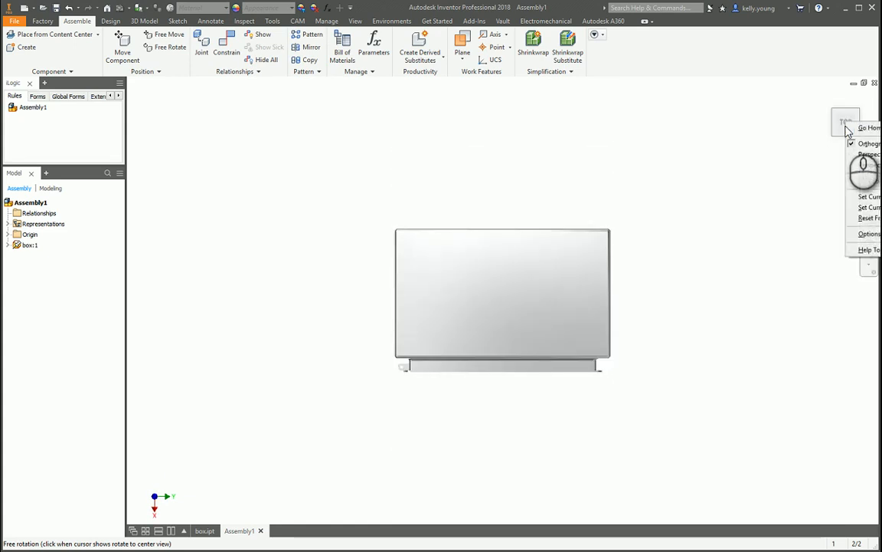
pyautogui.click(869, 207)
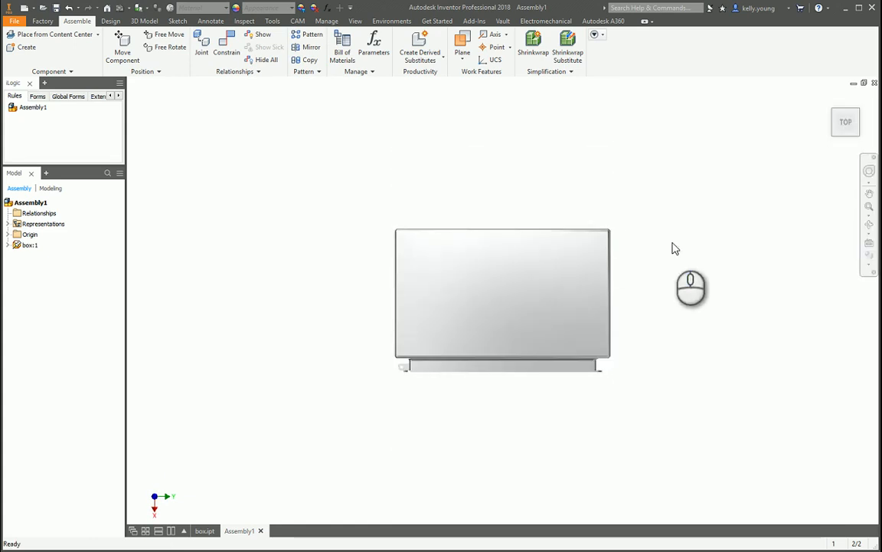
# Set the isometric view of the box's top, left and front corner as the assembly's home view and check it.
pyautogui.press('F6')
pyautogui.press('F5')
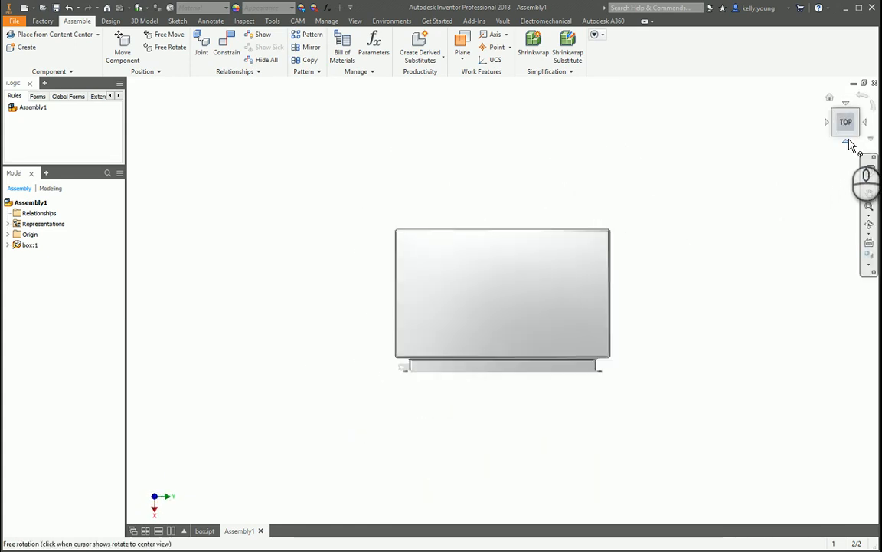
pyautogui.click(847, 141)
pyautogui.click(833, 114)
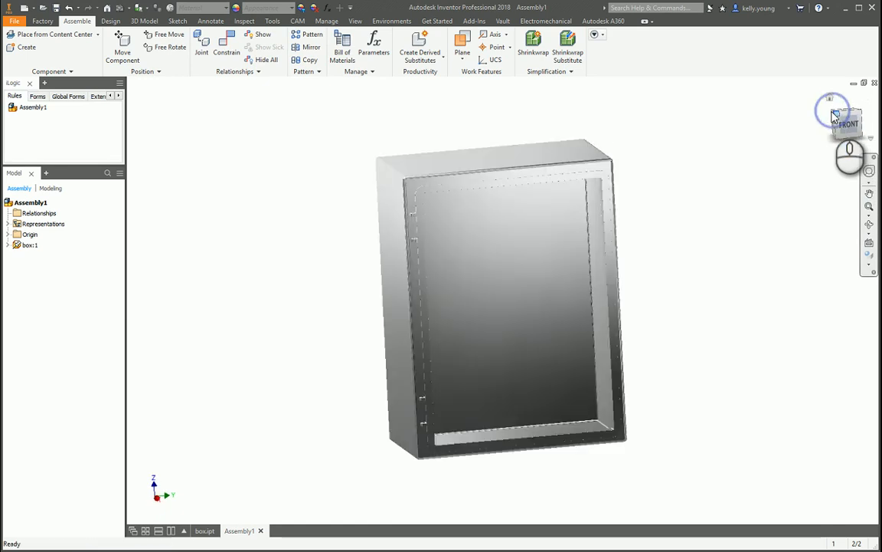
pyautogui.rightClick(833, 123)
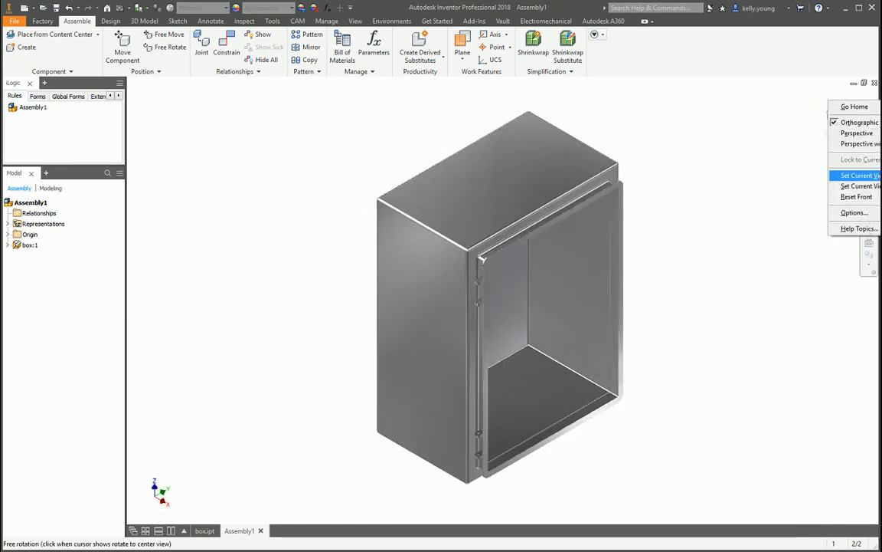
pyautogui.click(858, 174)
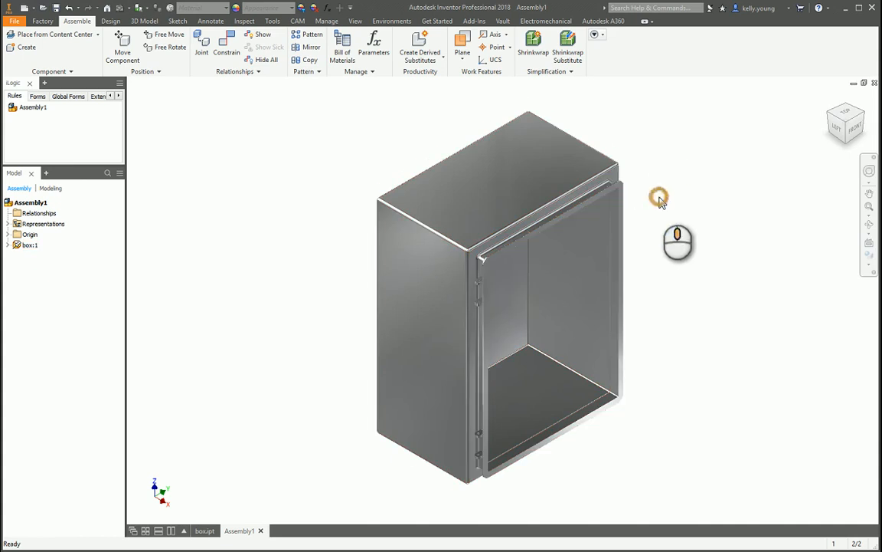
pyautogui.scroll(-2, 567, 351)
pyautogui.keyDown('shift'); pyautogui.moveTo(548, 345); pyautogui.dragTo(449, 315, button='middle'); pyautogui.keyUp('shift')
pyautogui.press('F6')
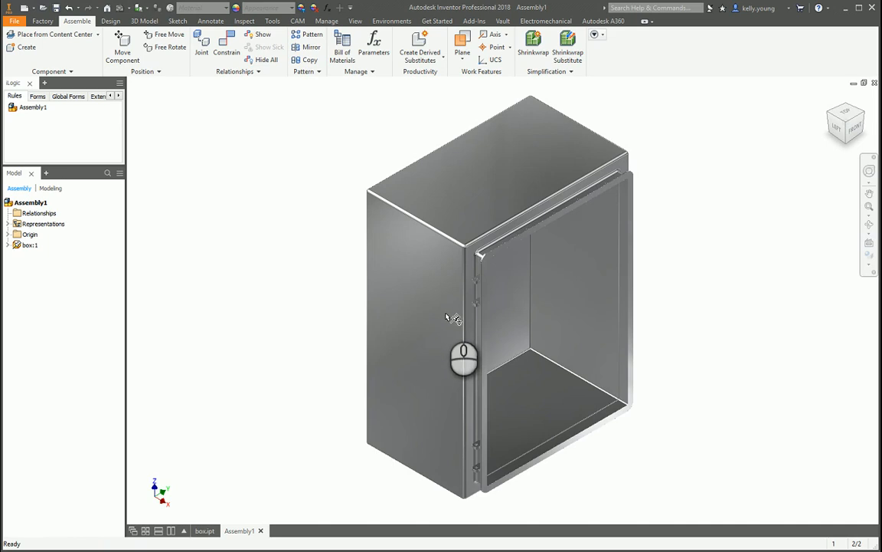
pyautogui.scroll(5, 328, 268)
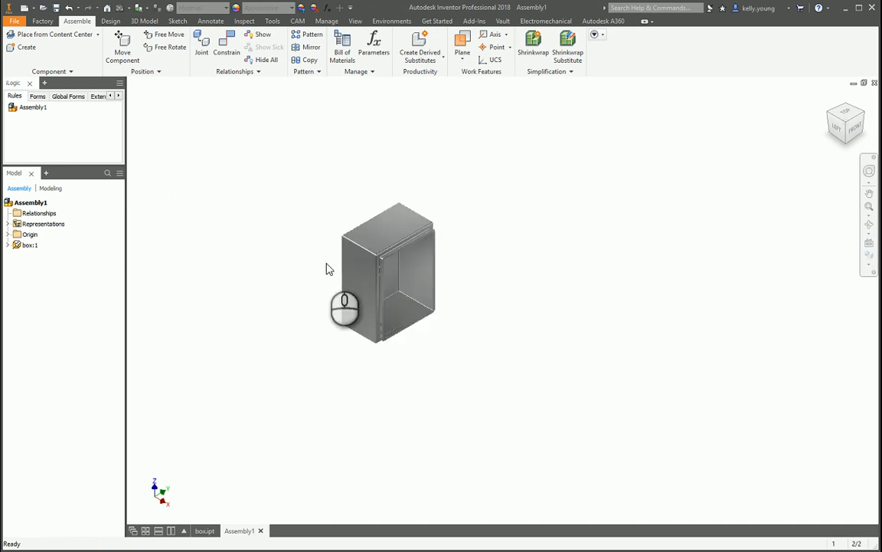
pyautogui.keyDown('shift'); pyautogui.moveTo(293, 287); pyautogui.dragTo(291, 238, button='middle'); pyautogui.keyUp('shift')
pyautogui.press('s')
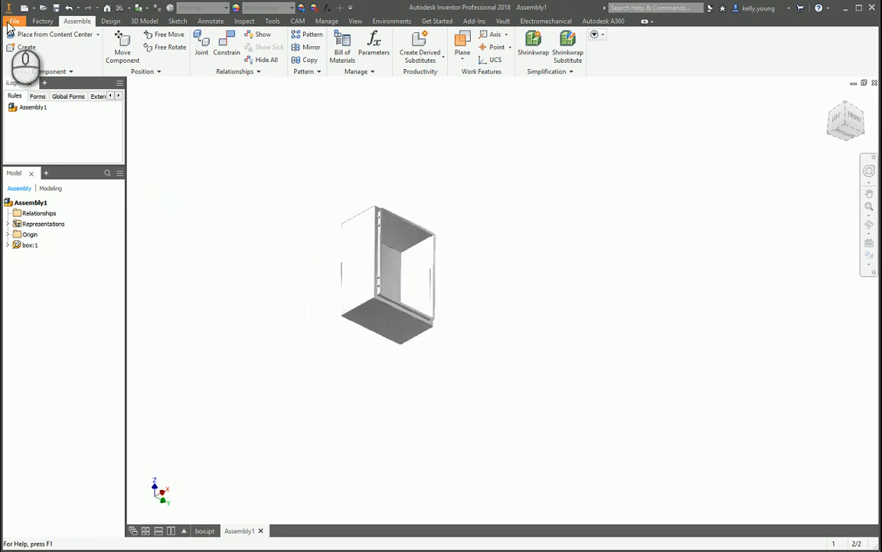
pyautogui.click(110, 21)
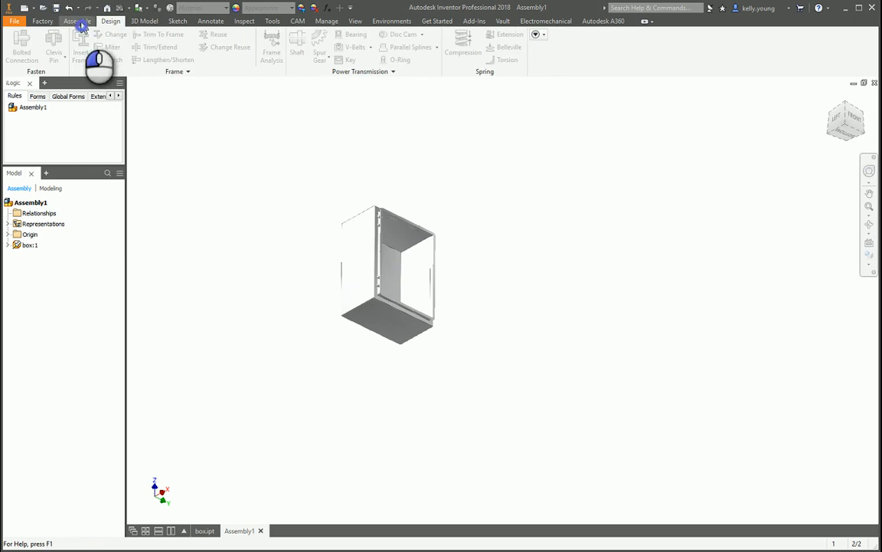
# Create a new in-place part in the assembly from the Standard.ipt template.
pyautogui.click(79, 21)
pyautogui.click(27, 48)
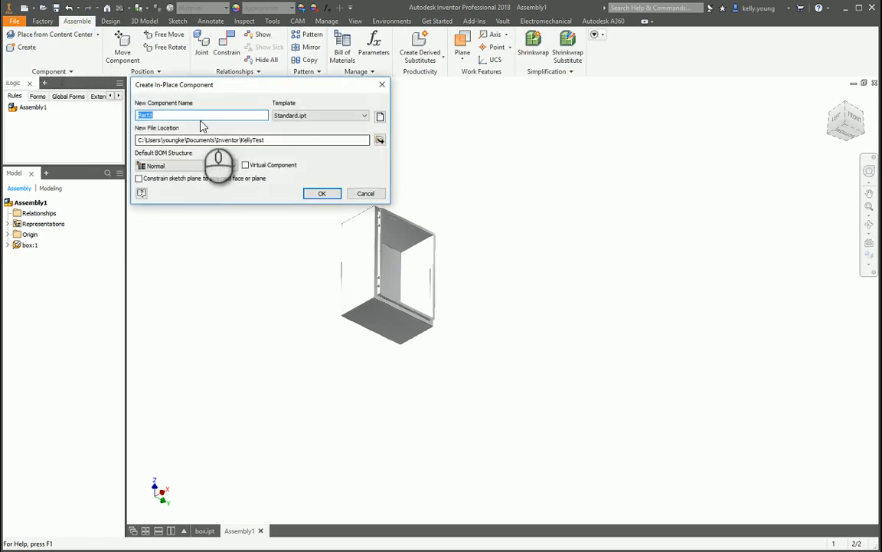
pyautogui.click(321, 194)
pyautogui.click(464, 323)
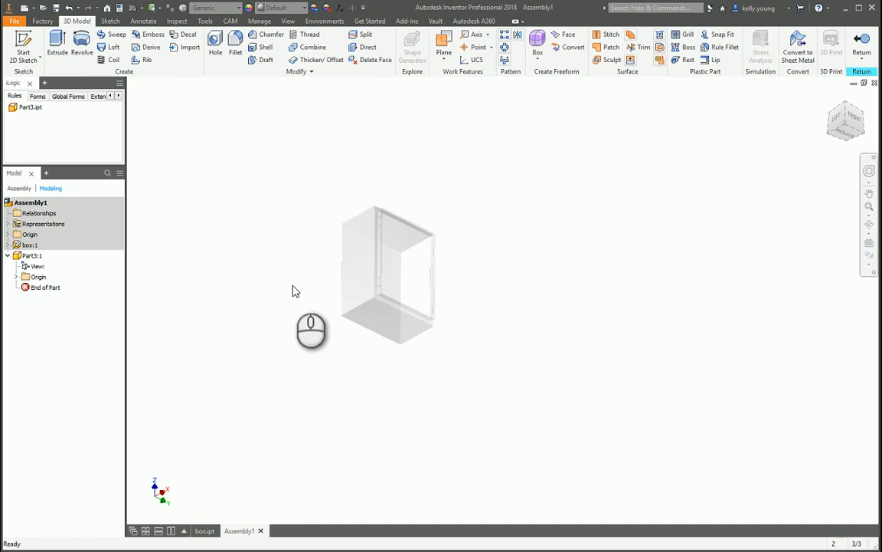
# Start a sketch on the box's bottom face and draw a large floor rectangle surrounding the box, pulling one corner inward.
pyautogui.click(19, 47)
pyautogui.press('F6')
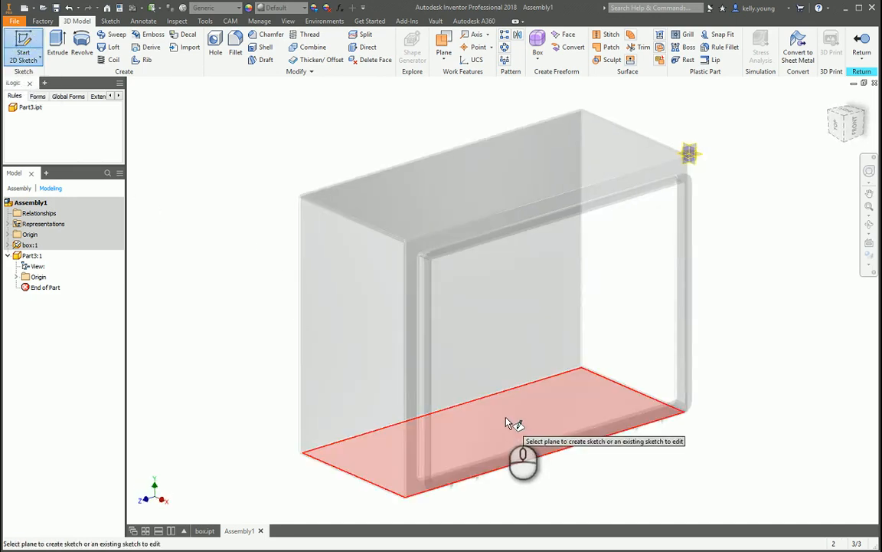
pyautogui.click(506, 419)
pyautogui.click(391, 319)
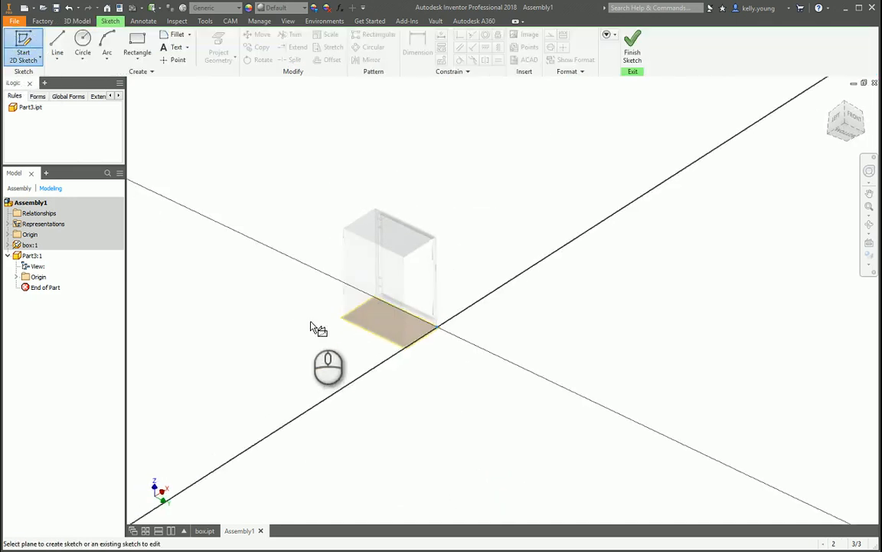
pyautogui.click(135, 40)
pyautogui.click(262, 90)
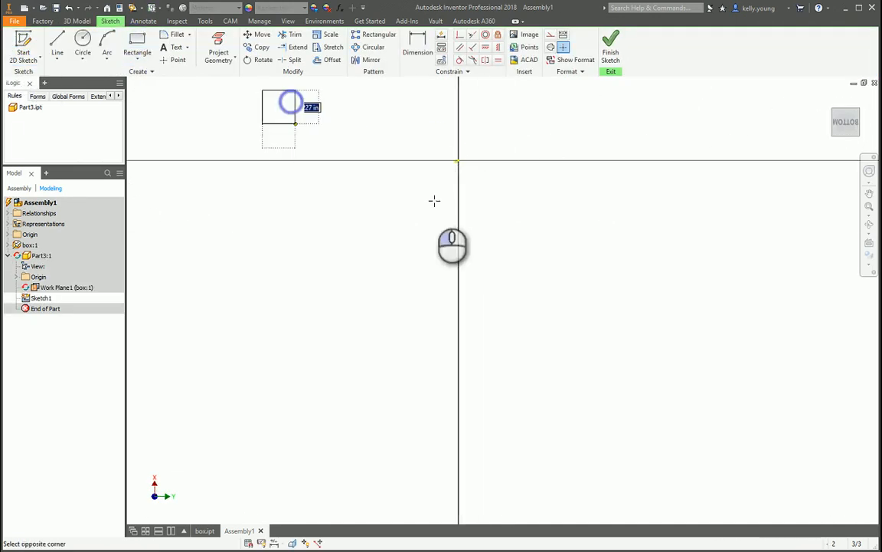
pyautogui.click(589, 239)
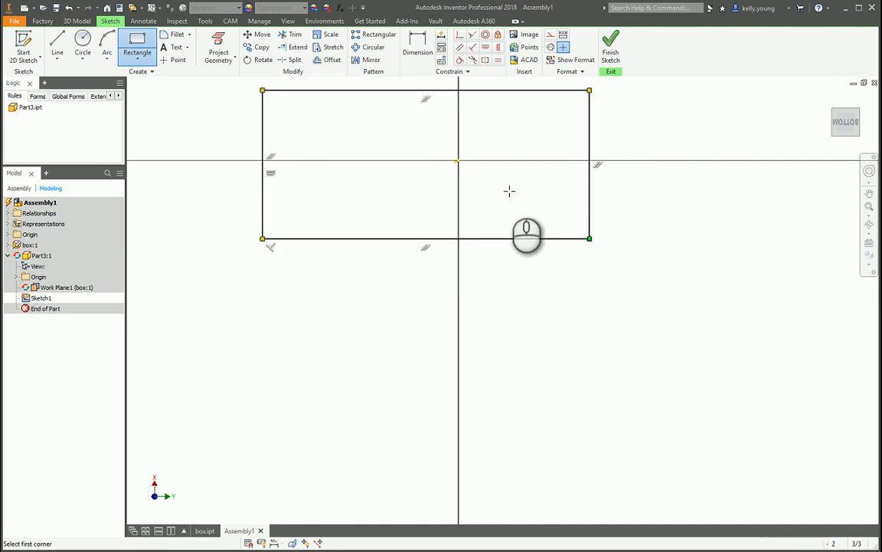
pyautogui.press('Escape')
pyautogui.moveTo(262, 91); pyautogui.dragTo(384, 117)
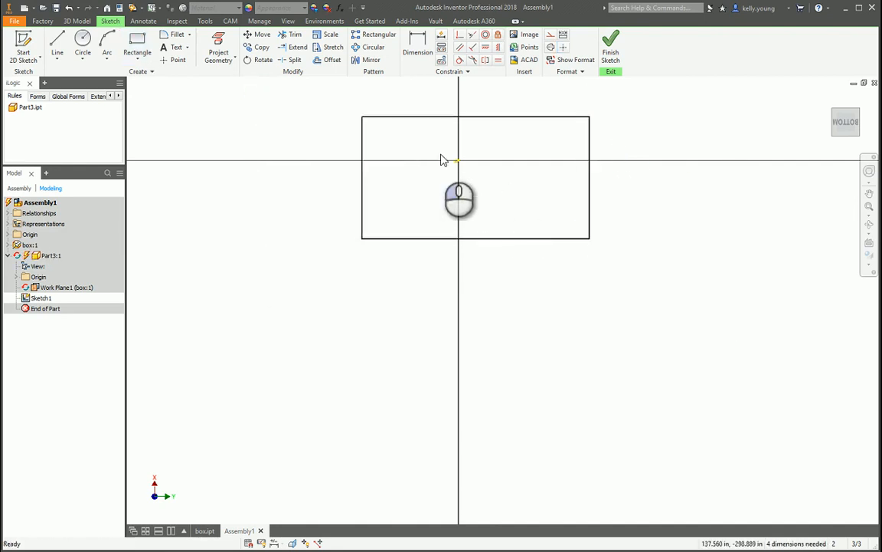
# Extrude the floor rectangle 1 in downward from the box's underside, checking the direction from the front.
pyautogui.press('e')
pyautogui.scroll(-5, 512, 262)
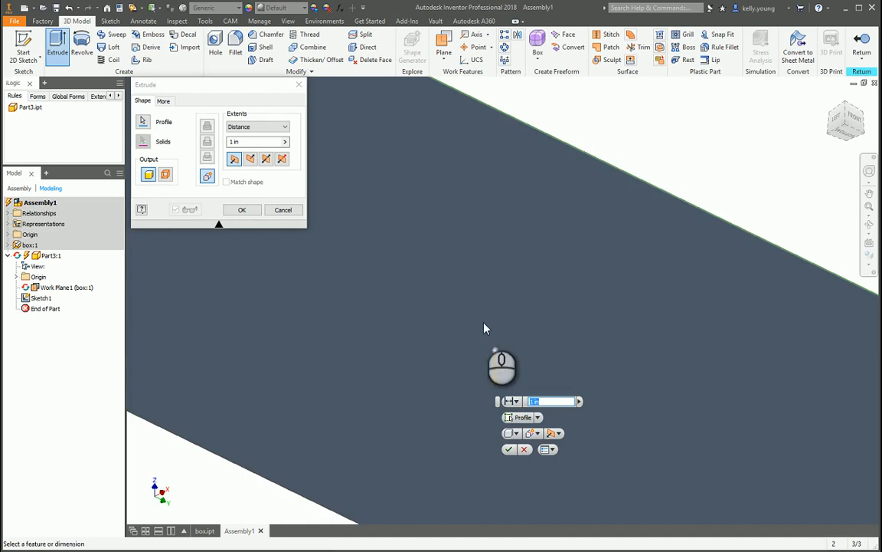
pyautogui.keyDown('shift'); pyautogui.moveTo(429, 289); pyautogui.dragTo(429, 262, button='middle'); pyautogui.keyUp('shift')
pyautogui.click(847, 131)
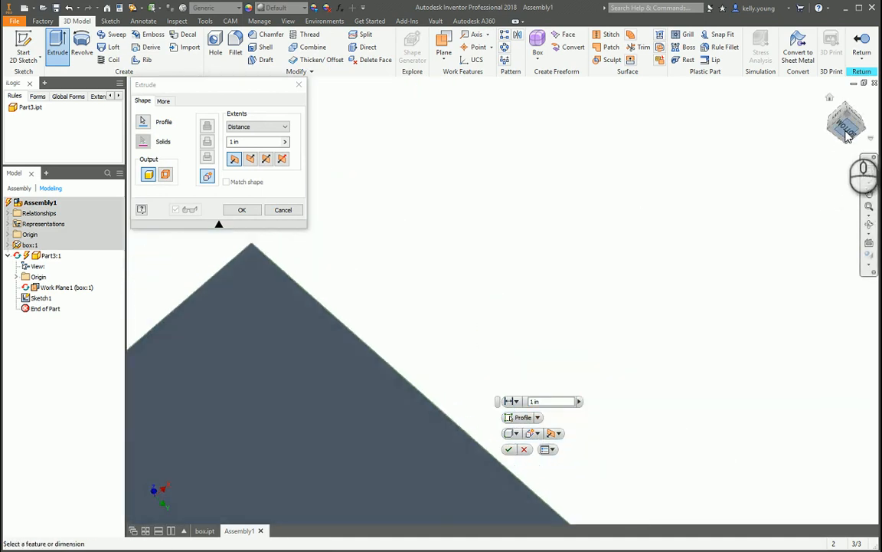
pyautogui.scroll(-5, 737, 252)
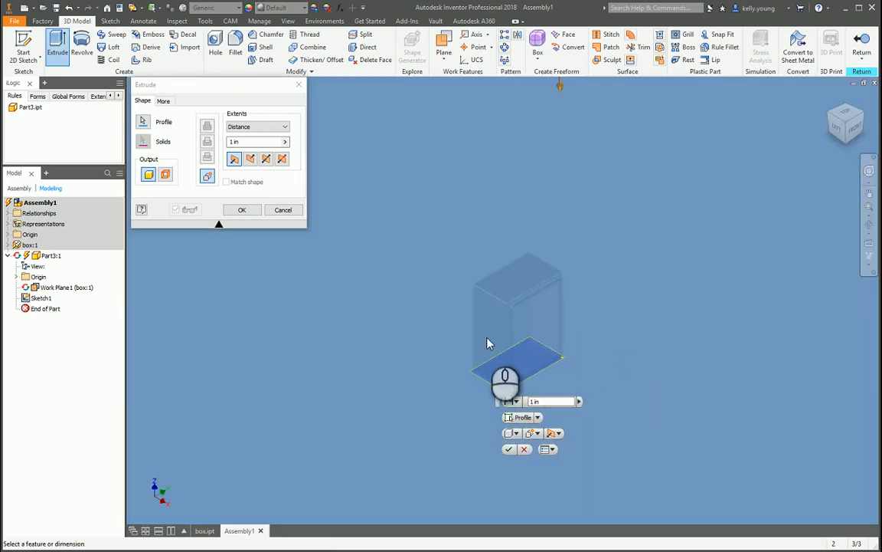
pyautogui.scroll(5, 488, 343)
pyautogui.keyDown('shift'); pyautogui.moveTo(494, 349); pyautogui.dragTo(712, 516, button='middle'); pyautogui.keyUp('shift')
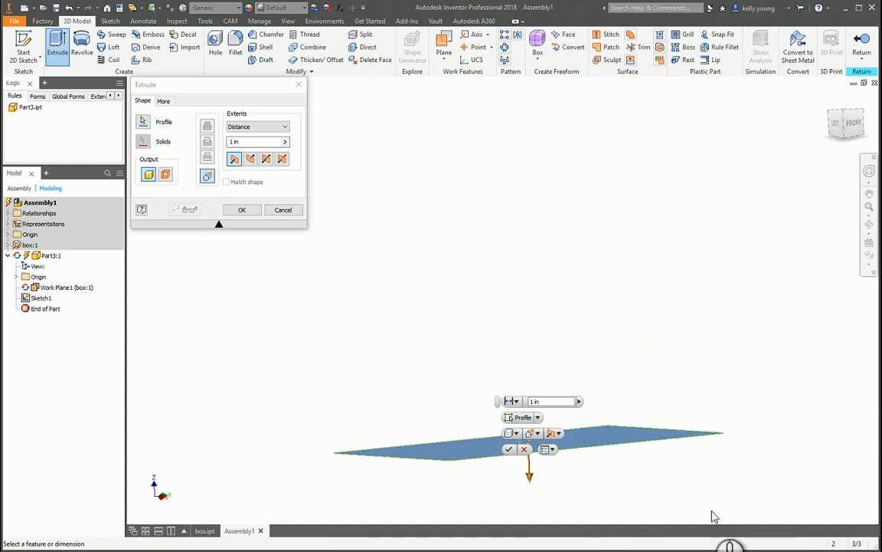
pyautogui.scroll(5, 566, 490)
pyautogui.moveTo(427, 315); pyautogui.dragTo(551, 360, button='middle')
pyautogui.click(854, 123)
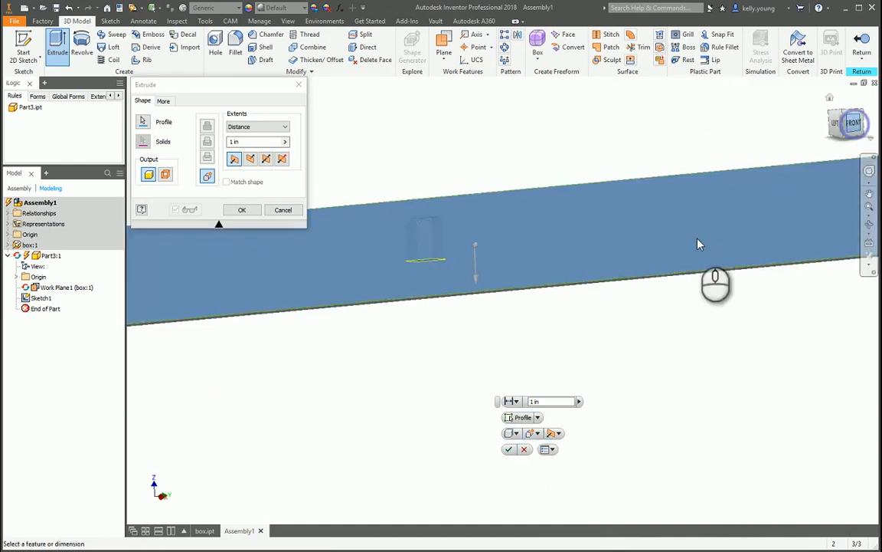
pyautogui.scroll(3, 665, 315)
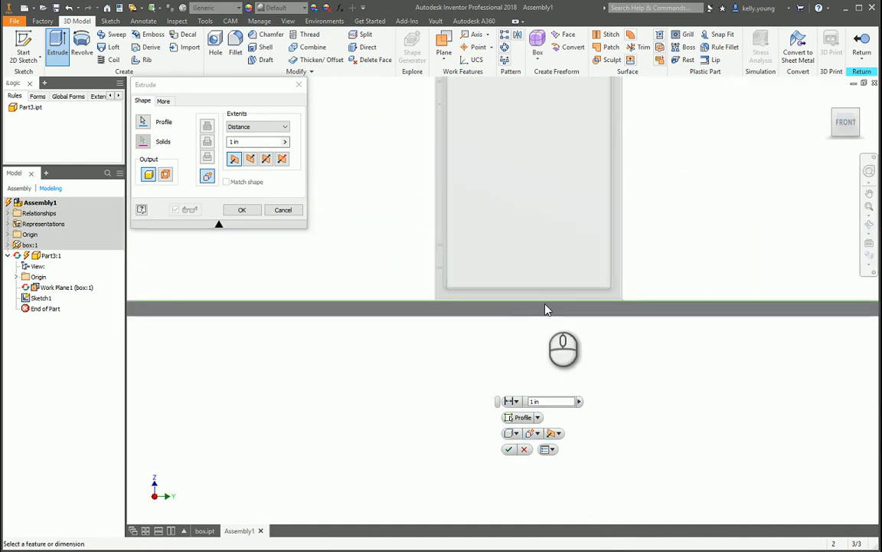
pyautogui.scroll(3, 643, 317)
pyautogui.scroll(-10, 604, 231)
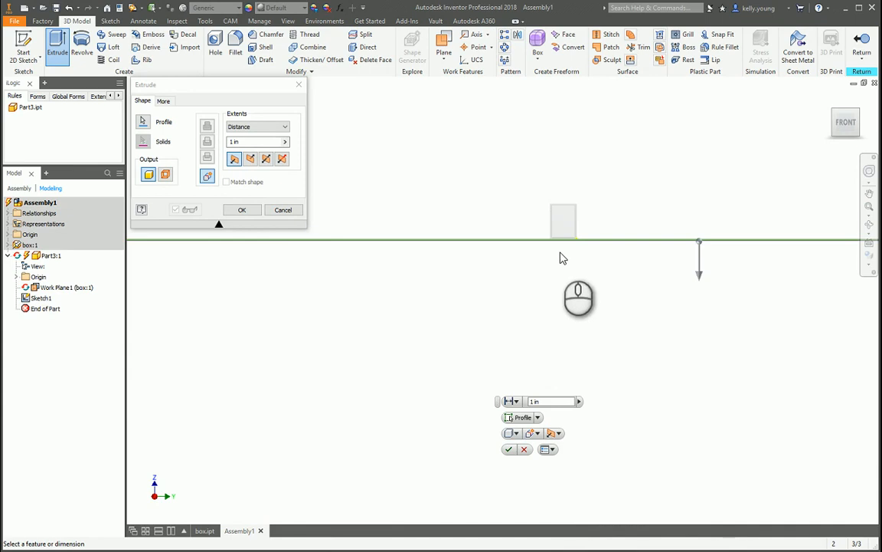
pyautogui.click(259, 212)
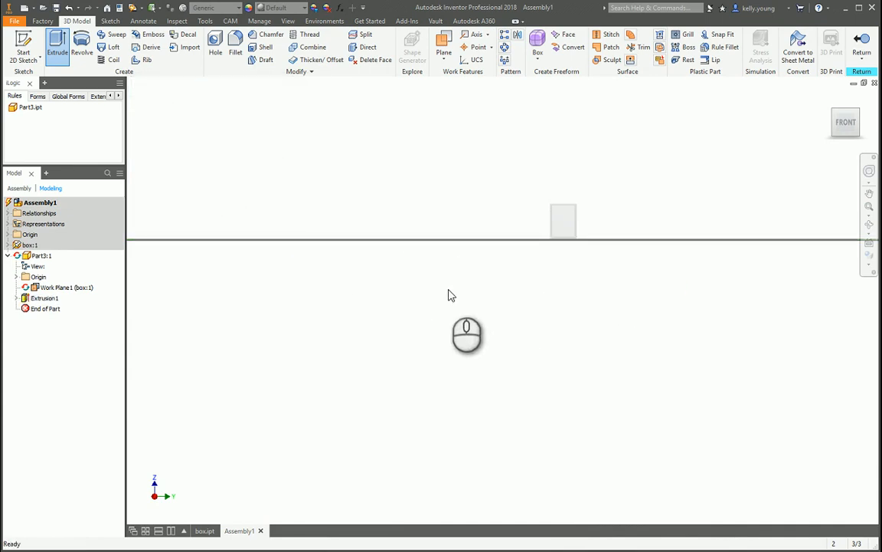
# Open the Appearance Browser, search for "carpet", and enlarge the browser and its library results area.
pyautogui.keyDown('shift'); pyautogui.moveTo(447, 290); pyautogui.dragTo(490, 307, button='middle'); pyautogui.keyUp('shift')
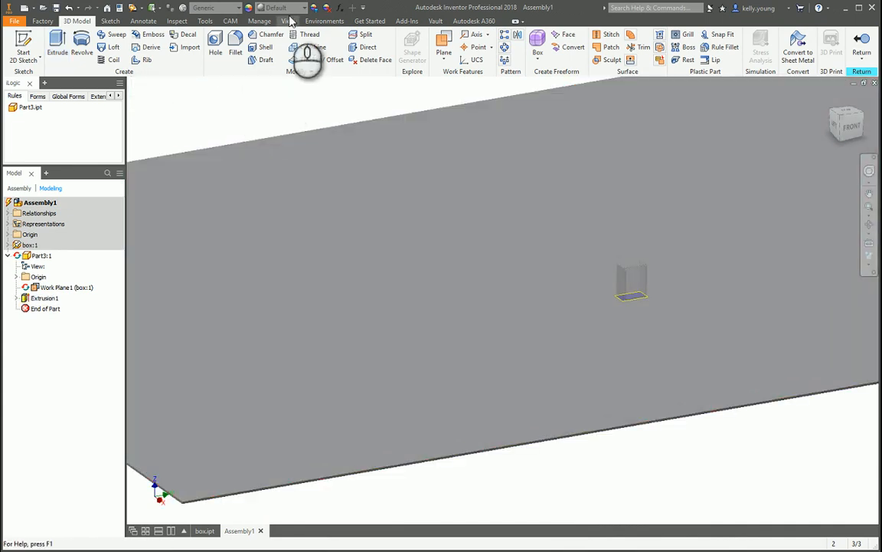
pyautogui.click(304, 8)
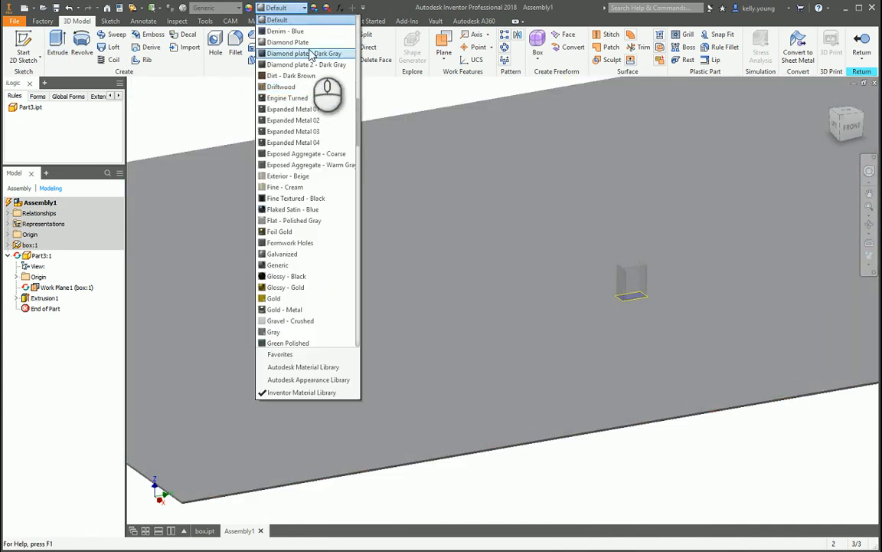
pyautogui.click(259, 8)
pyautogui.click(250, 8)
pyautogui.click(458, 213)
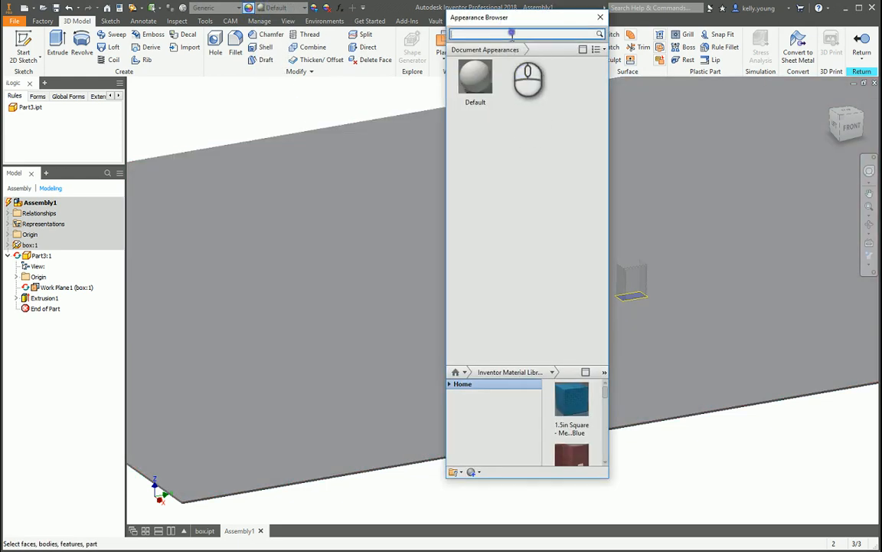
pyautogui.click(511, 34)
pyautogui.write('carpet')
pyautogui.press('Return')
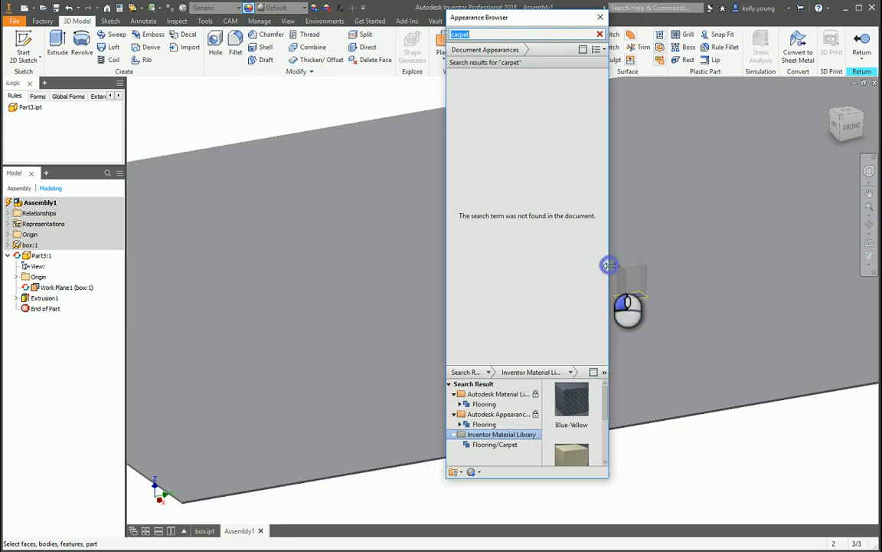
pyautogui.moveTo(609, 265); pyautogui.dragTo(864, 262)
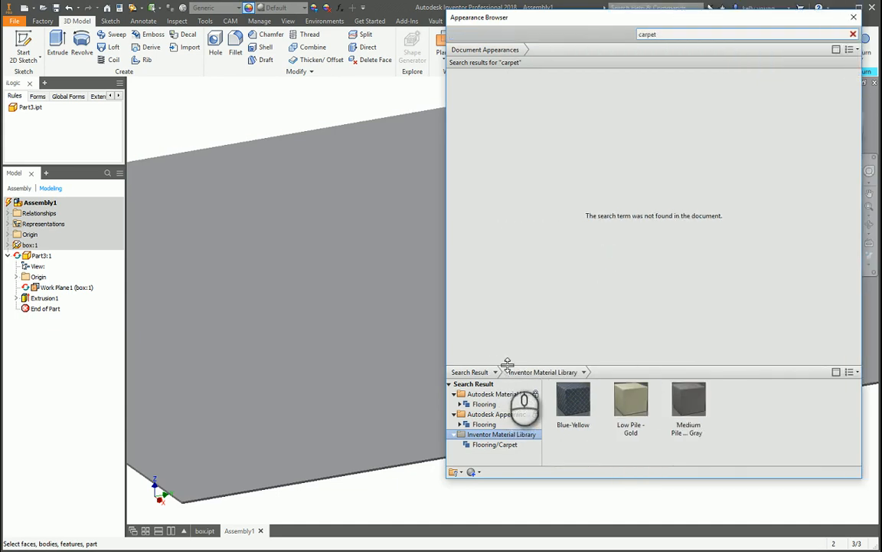
pyautogui.moveTo(507, 363); pyautogui.dragTo(529, 151)
# Apply the Blue-Yellow carpet appearance to the whole floor part and inspect it near the box.
pyautogui.click(559, 187)
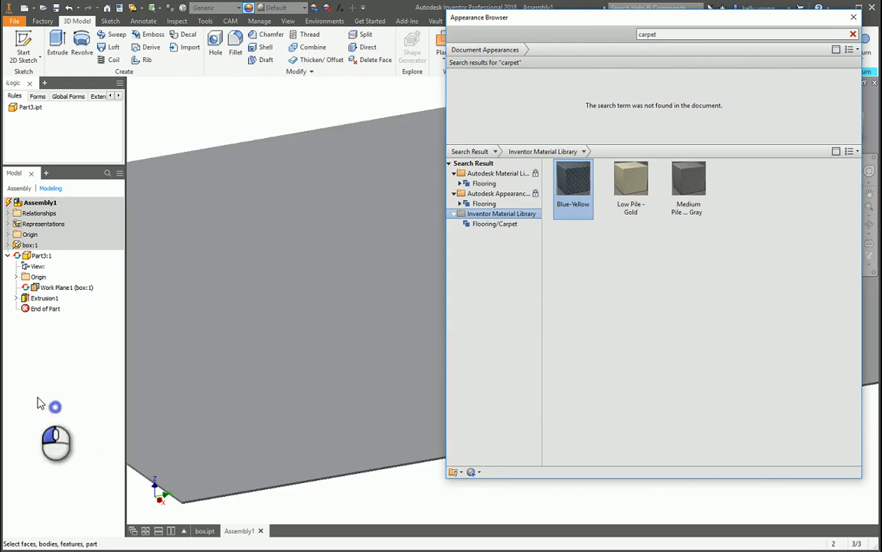
pyautogui.click(41, 255)
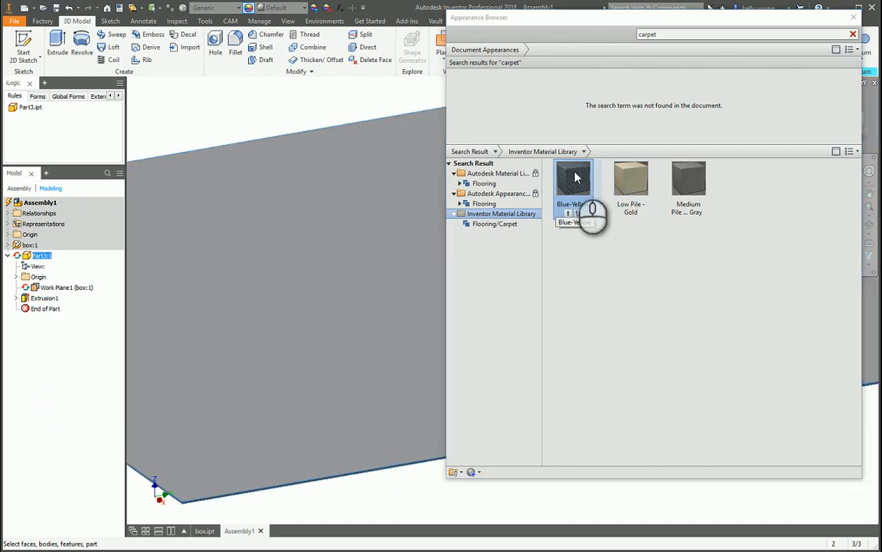
pyautogui.doubleClick(576, 178)
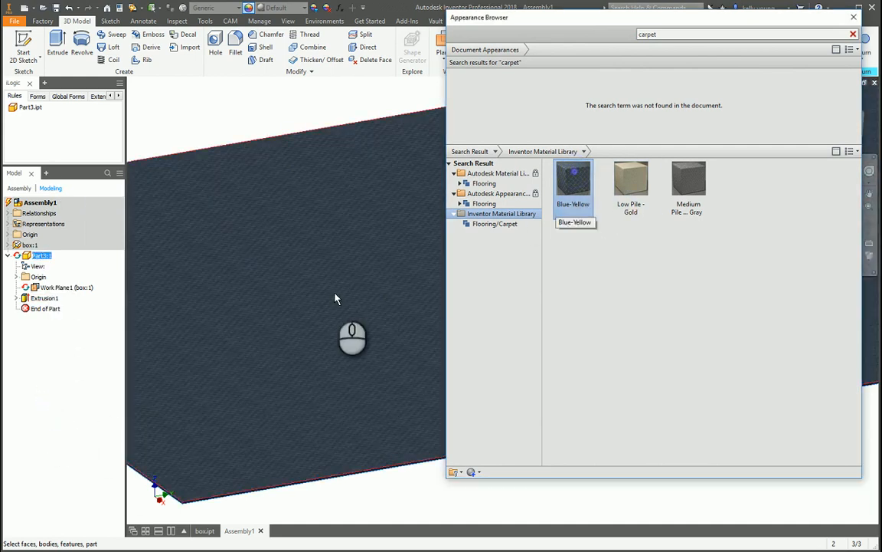
pyautogui.scroll(5, 334, 293)
pyautogui.moveTo(409, 291); pyautogui.dragTo(320, 301, button='middle')
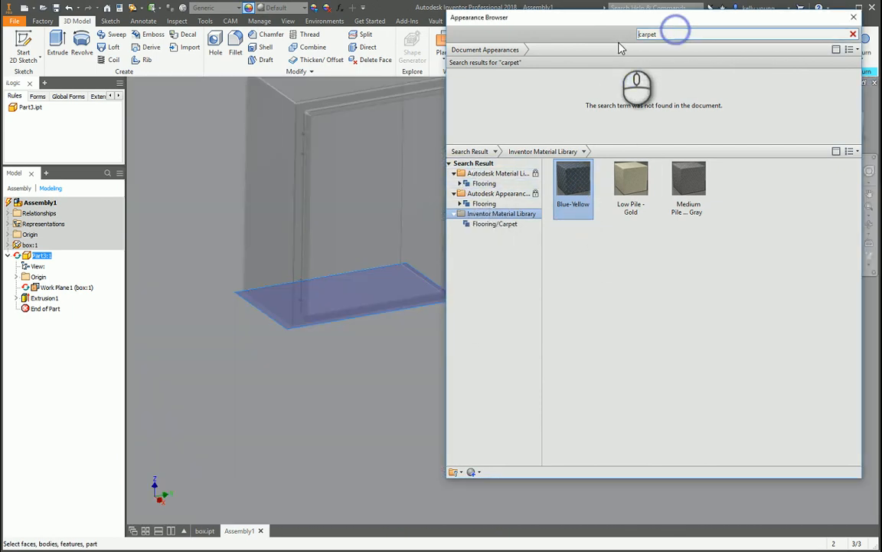
# Search the appearances for "wood", assign White Ash - Java to the floor part and close the browser.
pyautogui.press('Delete')
pyautogui.press('Delete')
pyautogui.press('Delete')
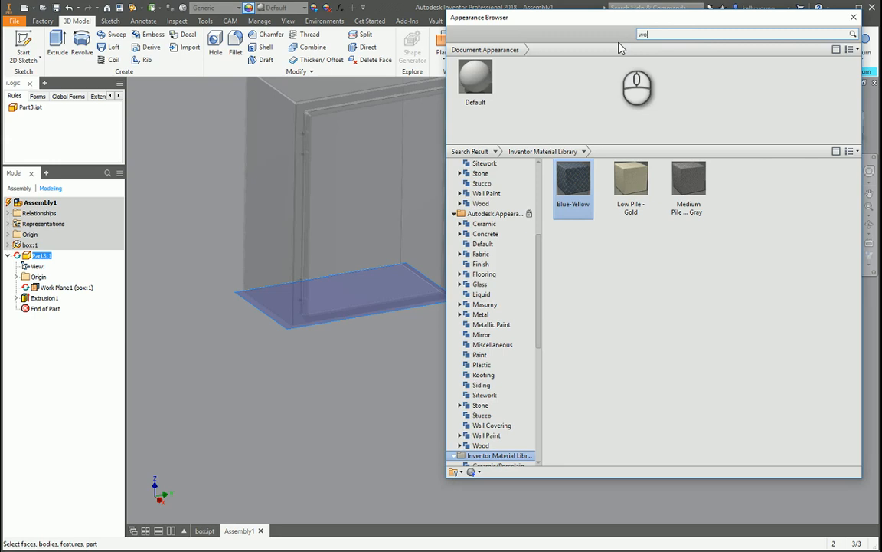
pyautogui.press('Return')
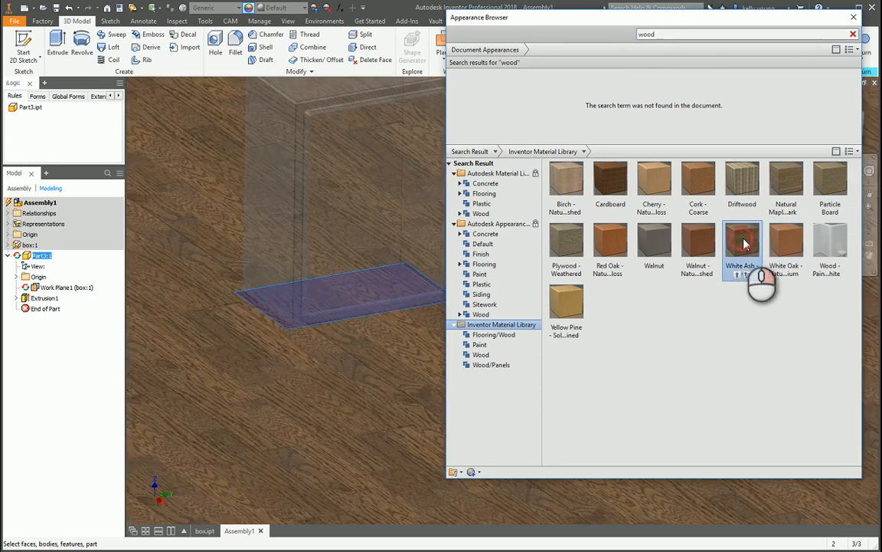
pyautogui.rightClick(744, 244)
pyautogui.click(769, 243)
pyautogui.scroll(-5, 366, 389)
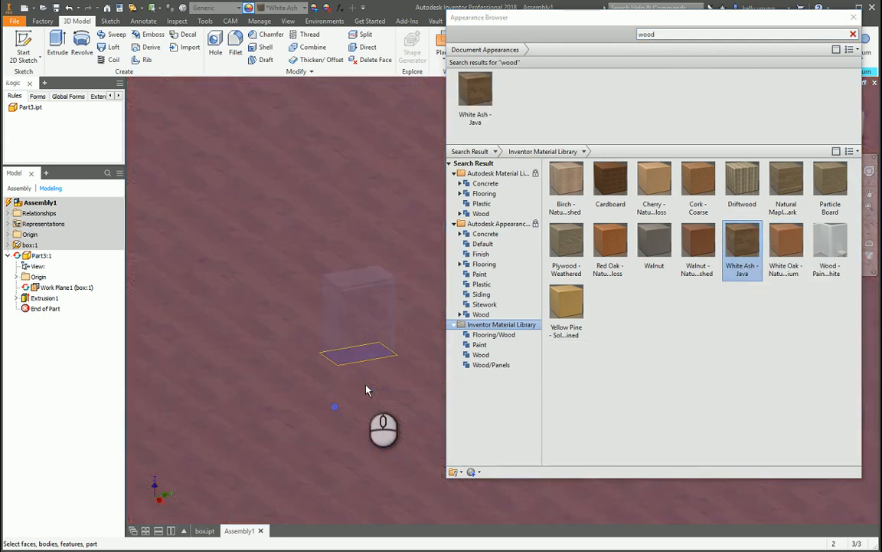
pyautogui.press('Escape')
# Start a sketch on the floor's top face and draw a long, narrow wall rectangle behind the box.
pyautogui.moveTo(433, 358); pyautogui.dragTo(426, 327, button='middle')
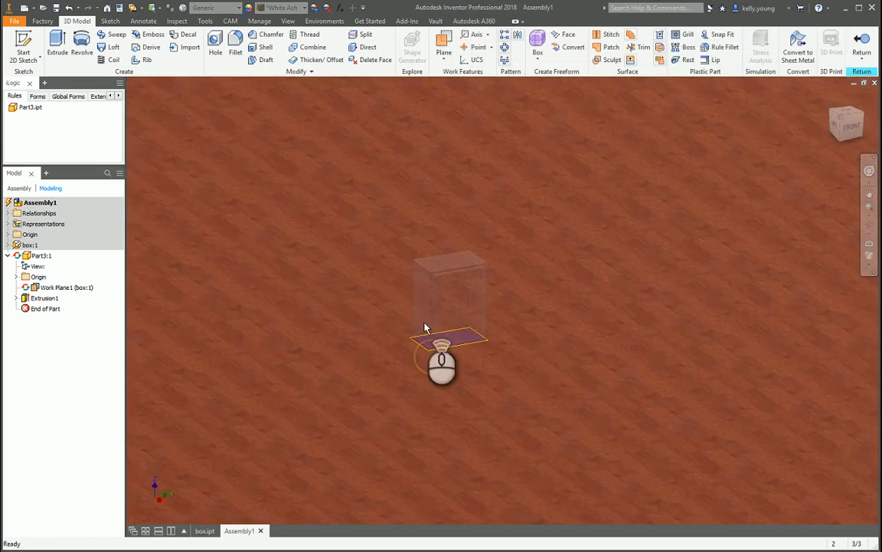
pyautogui.scroll(3, 420, 325)
pyautogui.scroll(-5, 334, 330)
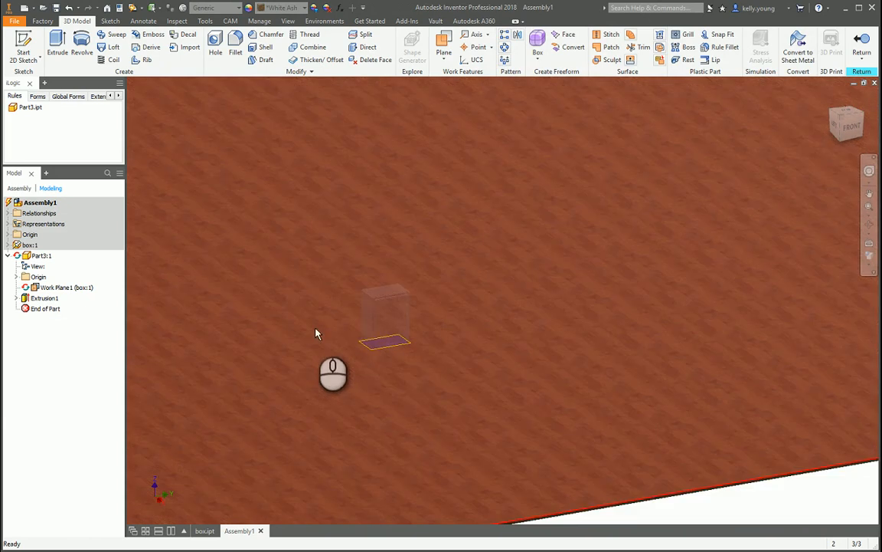
pyautogui.click(274, 274)
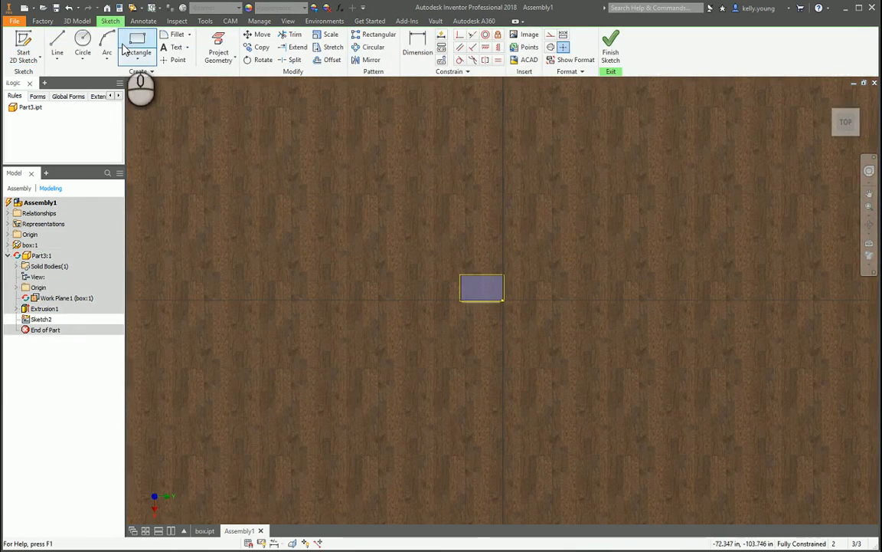
pyautogui.click(127, 48)
pyautogui.click(173, 108)
pyautogui.click(760, 129)
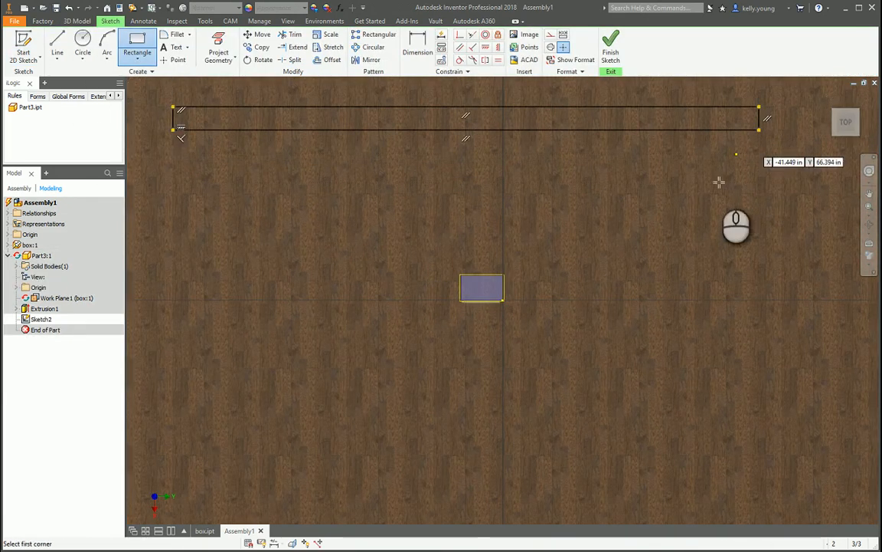
# Draw a second narrow wall rectangle from the back wall's inner right corner to the floor's front edge.
pyautogui.click(759, 130)
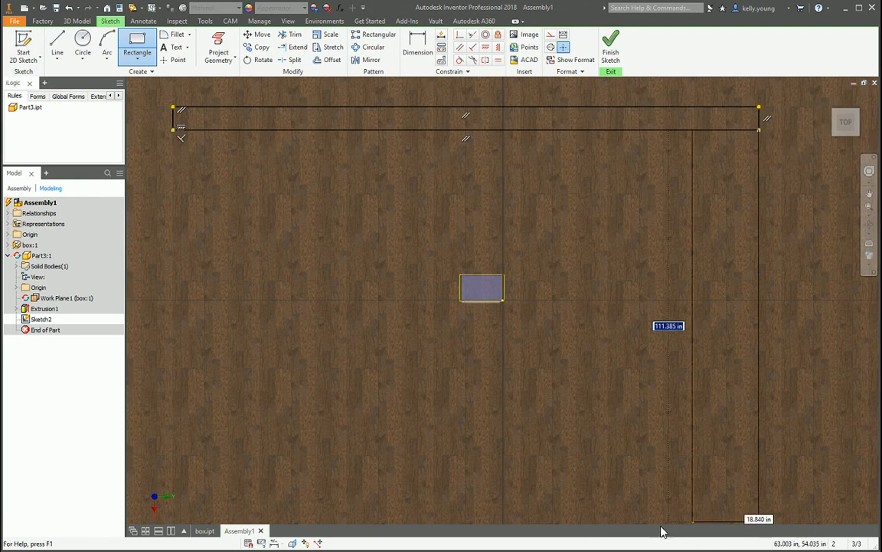
pyautogui.scroll(7, 657, 360)
pyautogui.click(671, 448)
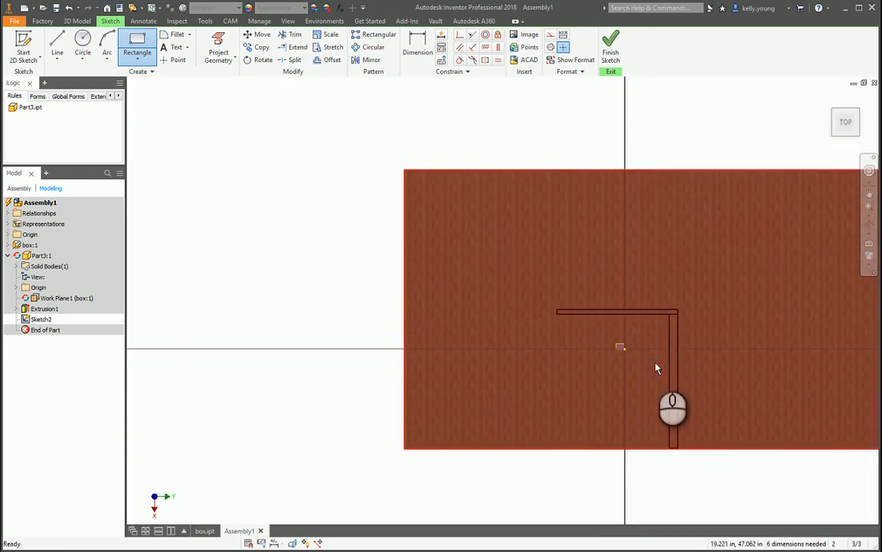
pyautogui.press('Escape')
# Extrude the back wall rectangle behind the box 500 in upward from the floor.
pyautogui.keyDown('shift'); pyautogui.moveTo(638, 394); pyautogui.dragTo(635, 347, button='middle'); pyautogui.keyUp('shift')
pyautogui.scroll(-6, 632, 344)
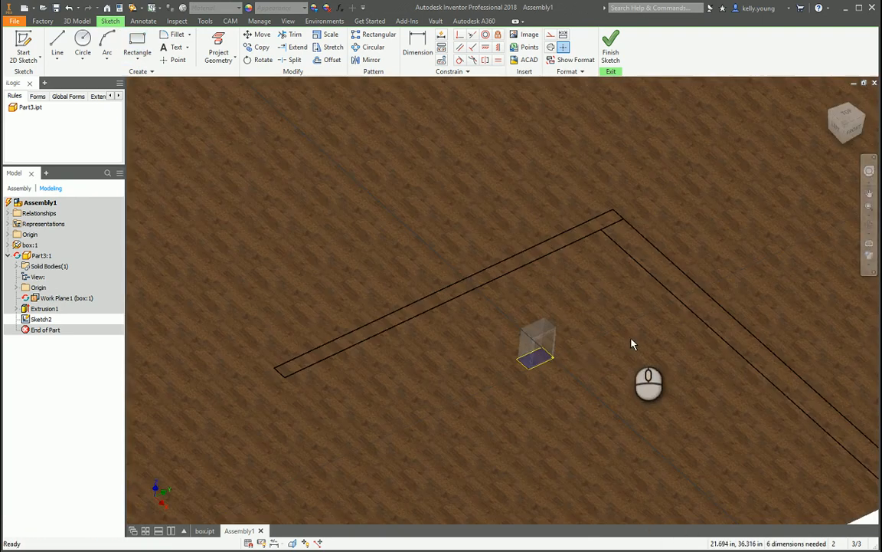
pyautogui.press('e')
pyautogui.click(489, 293)
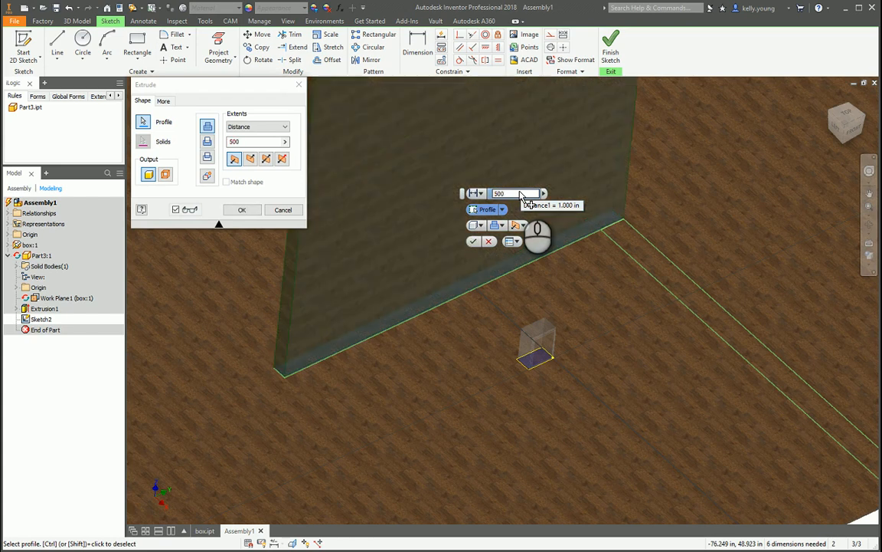
pyautogui.press('Return')
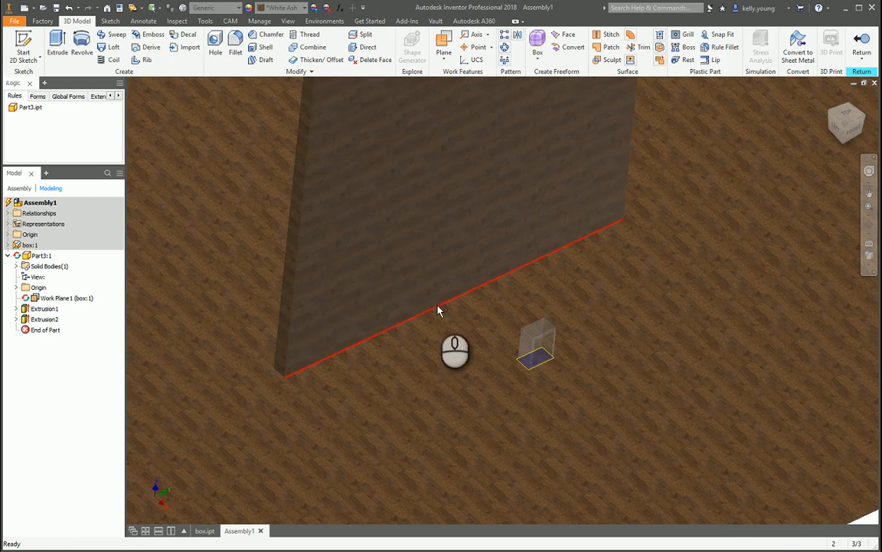
# Redefine the back wall extrusion so it forms a new solid separate from the floor.
pyautogui.keyDown('shift'); pyautogui.moveTo(439, 310); pyautogui.dragTo(422, 316, button='middle'); pyautogui.keyUp('shift')
pyautogui.doubleClick(47, 319)
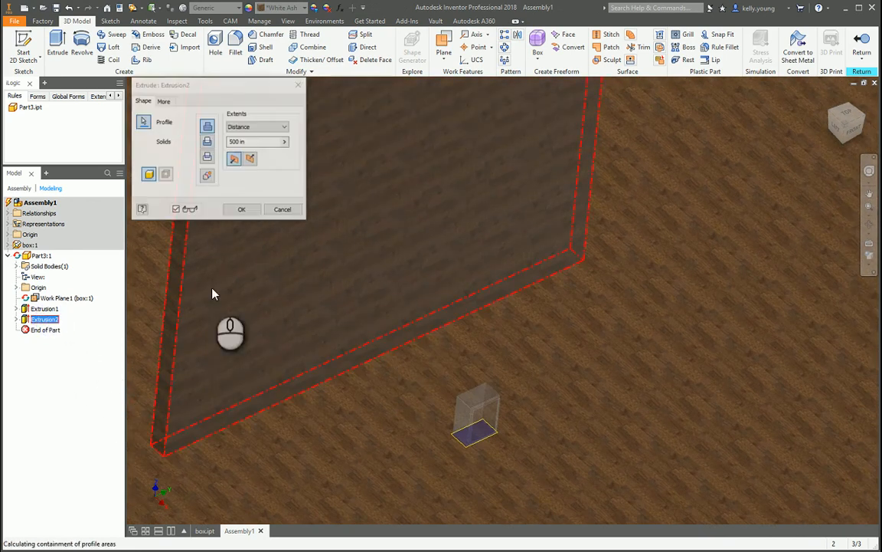
pyautogui.click(242, 210)
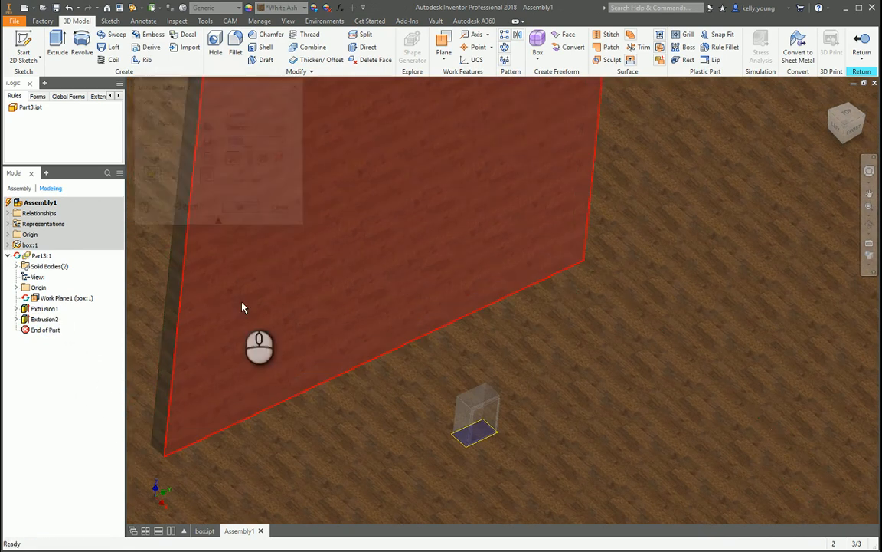
# Make the wall sketch available again and extrude the side wall rectangle 500 in as a new solid.
pyautogui.rightClick(42, 330)
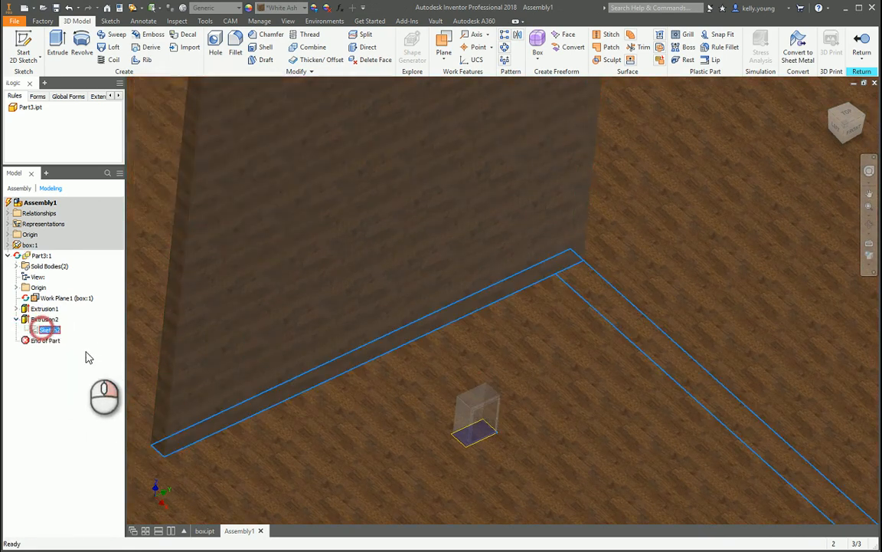
pyautogui.click(65, 505)
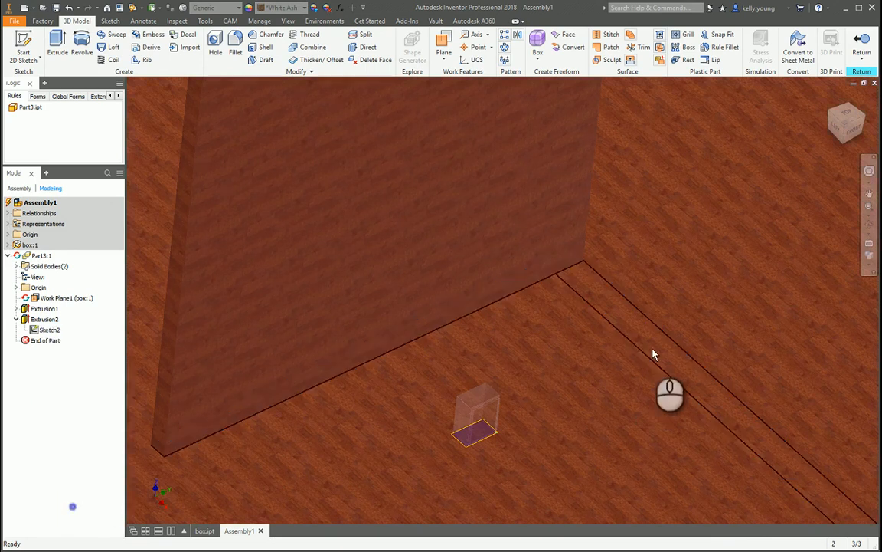
pyautogui.press('e')
pyautogui.click(641, 339)
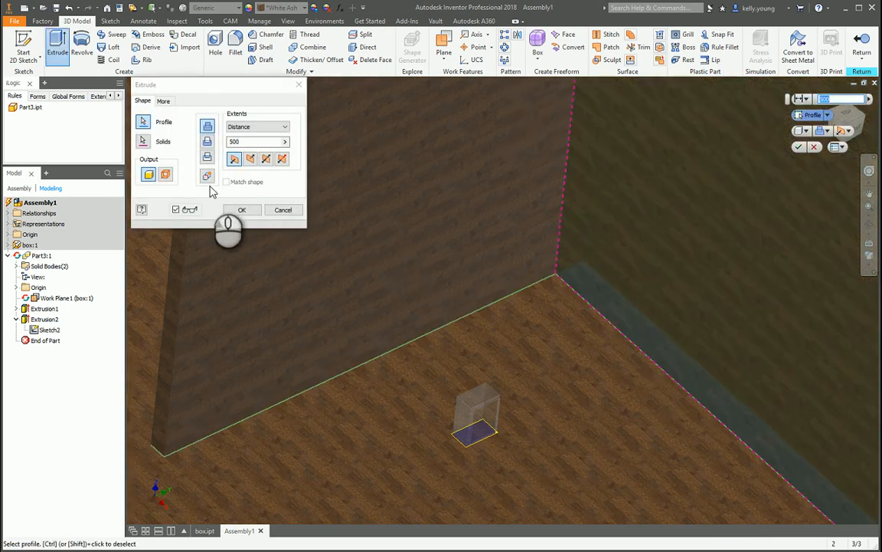
pyautogui.click(207, 177)
pyautogui.click(242, 210)
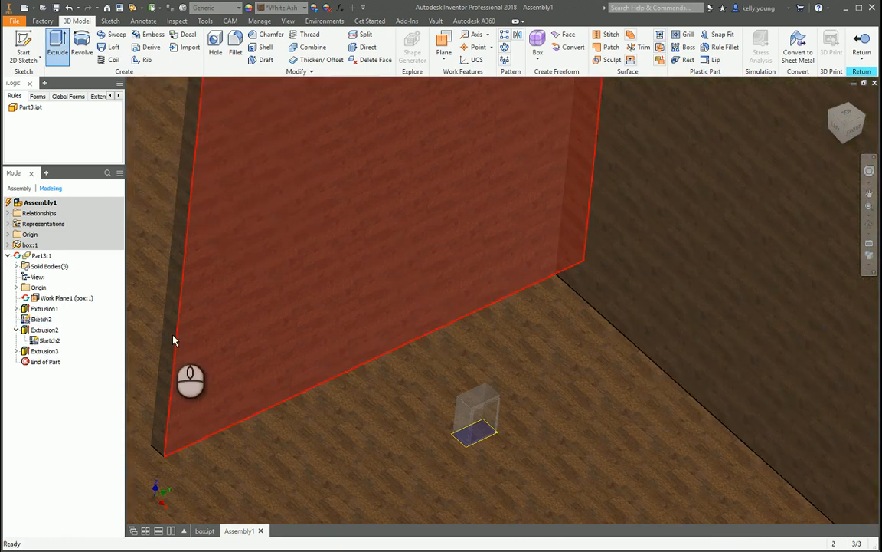
# Search the appearances for "stucco", assign Exterior - Beige to the back wall extrusion and close the browser.
pyautogui.click(44, 330)
pyautogui.click(250, 8)
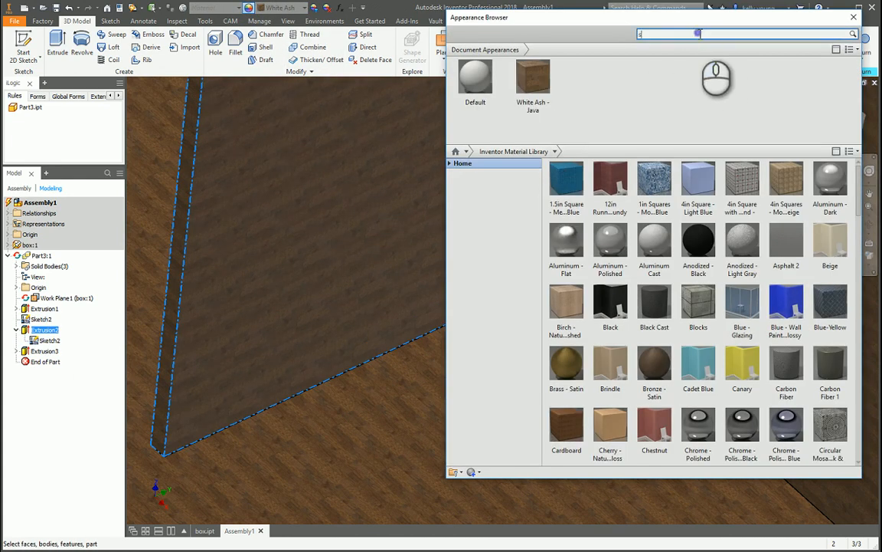
pyautogui.press('Return')
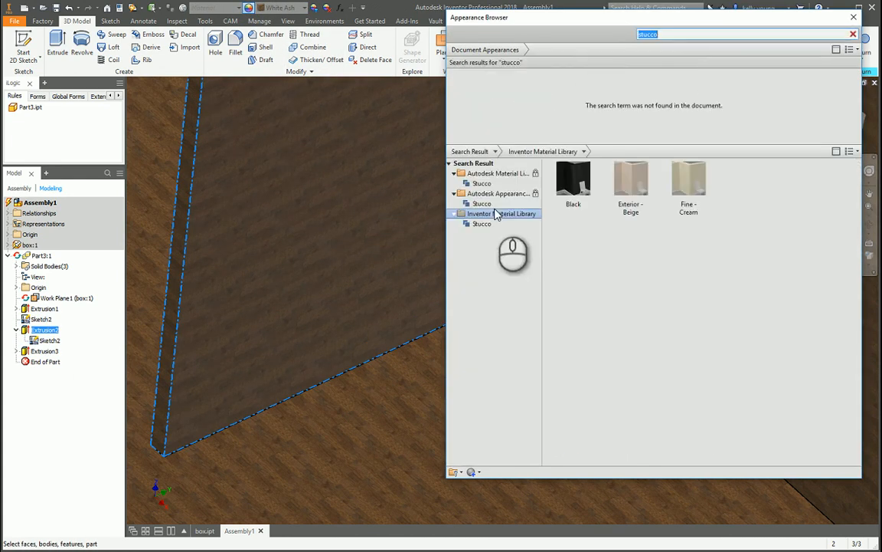
pyautogui.click(638, 186)
pyautogui.rightClick(637, 186)
pyautogui.click(674, 189)
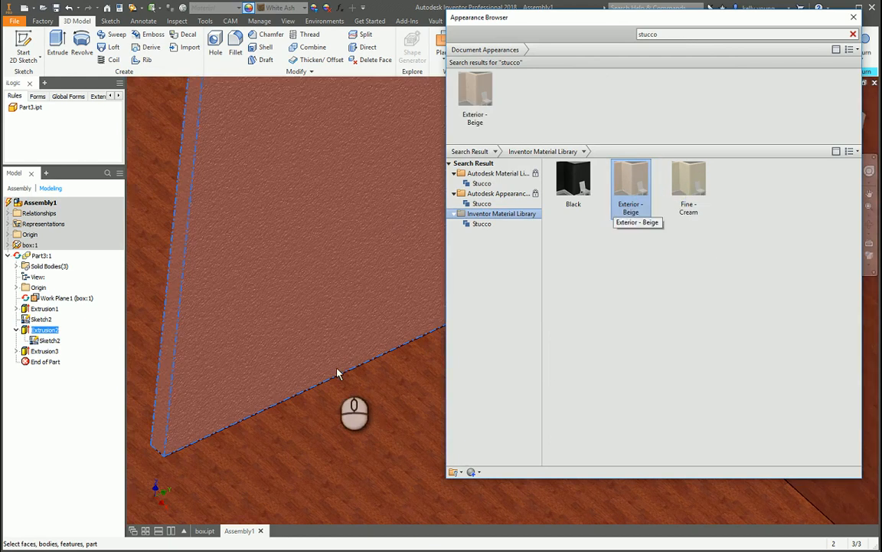
pyautogui.scroll(-3, 339, 374)
pyautogui.click(411, 370)
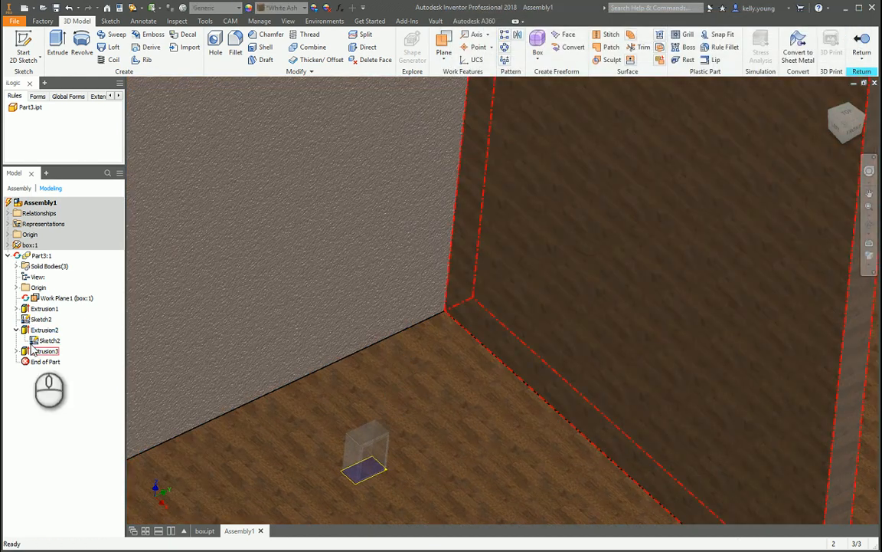
# Assign the 1in Squares - Mosaic Blue appearance to the side wall extrusion and close the appearance browser.
pyautogui.click(541, 212)
pyautogui.rightClick(540, 236)
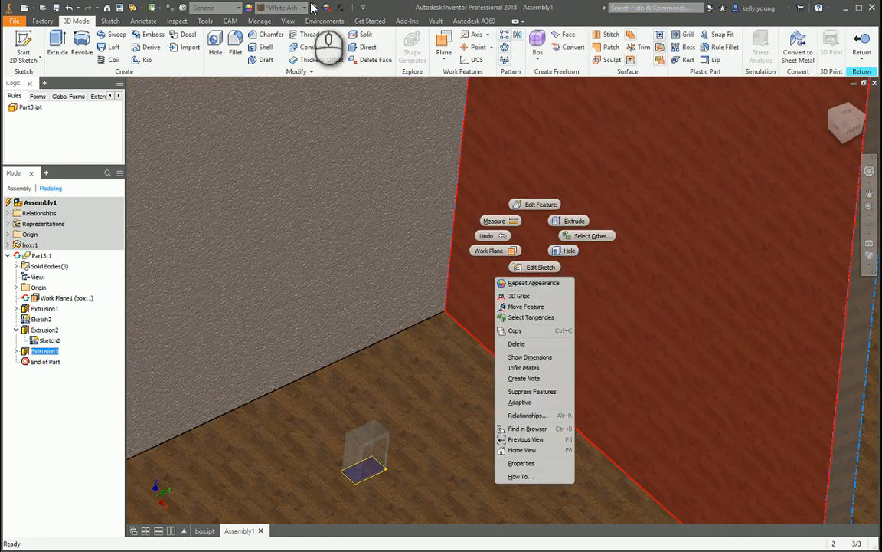
pyautogui.click(248, 9)
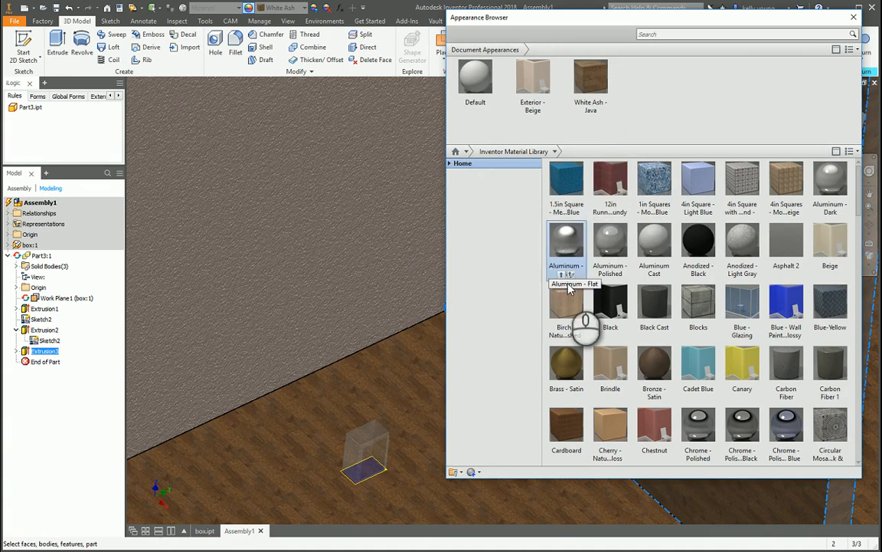
pyautogui.click(652, 184)
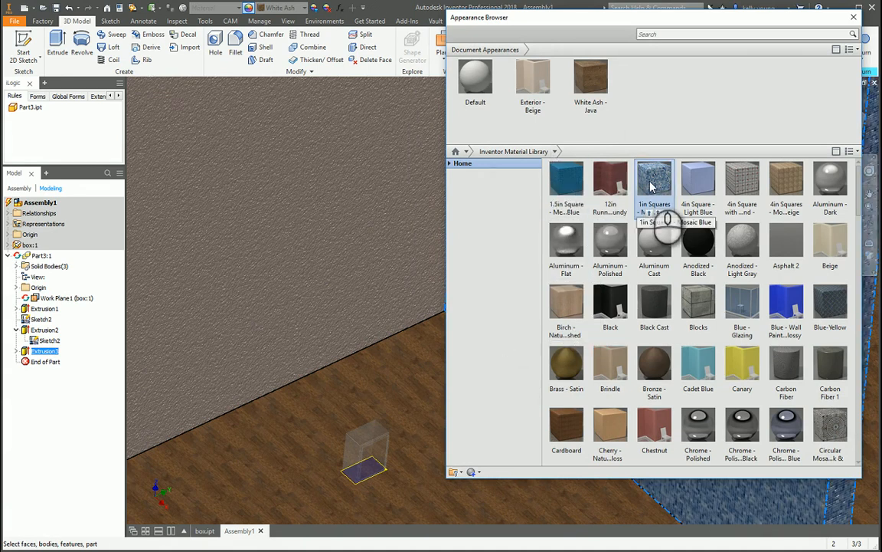
pyautogui.rightClick(653, 186)
pyautogui.click(676, 192)
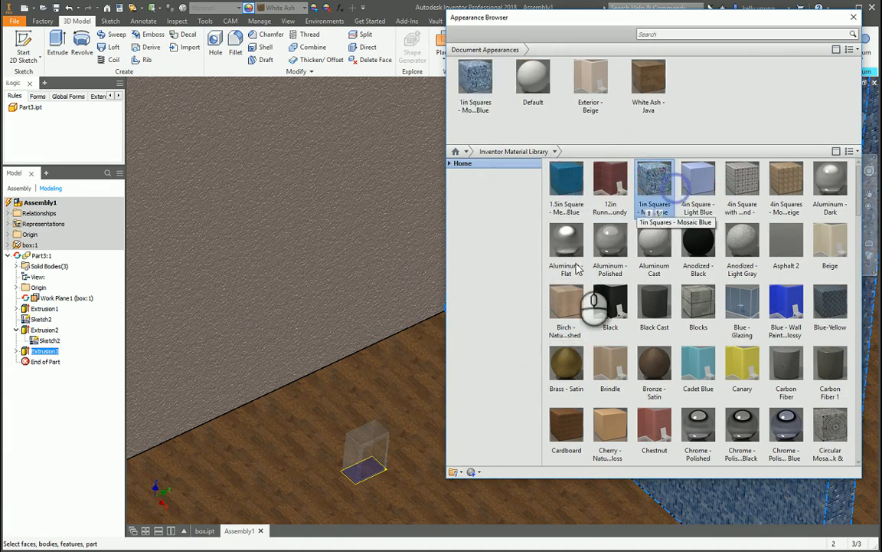
pyautogui.press('Escape')
# Return to the top-level assembly and shift the room part sideways relative to the box.
pyautogui.keyDown('shift'); pyautogui.moveTo(399, 378); pyautogui.dragTo(377, 207, button='middle'); pyautogui.keyUp('shift')
pyautogui.scroll(5, 502, 242)
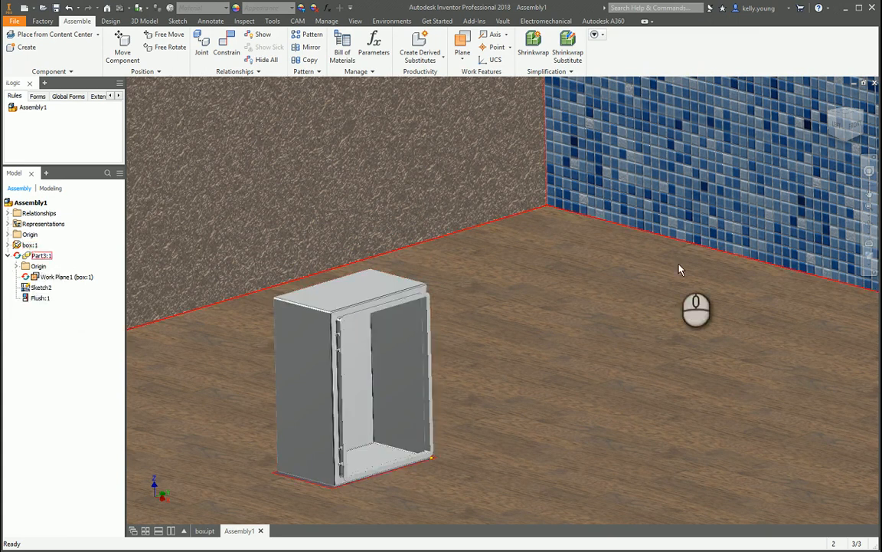
pyautogui.moveTo(674, 260); pyautogui.dragTo(554, 275)
# In wireframe display, mate the floor's top face to the box's bottom face with 0.000 in offset, then restore Shaded with Edges.
pyautogui.click(227, 46)
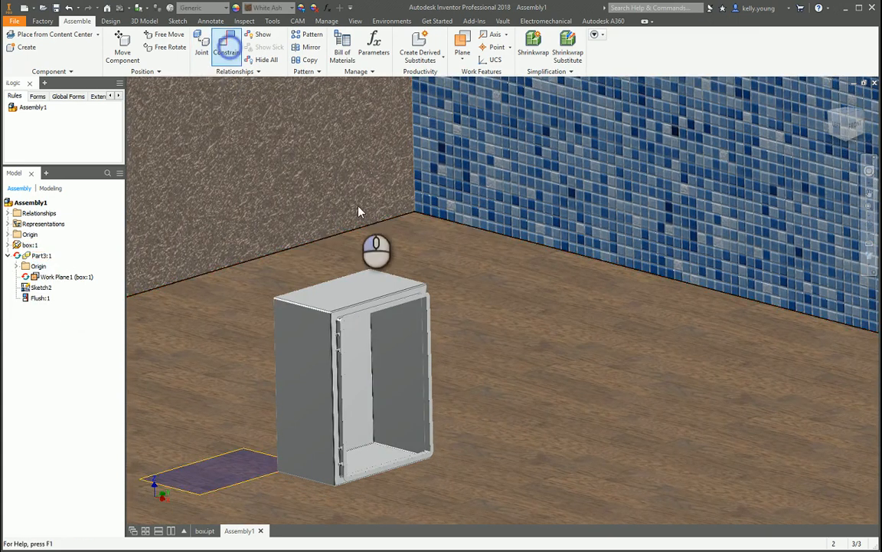
pyautogui.keyDown('shift'); pyautogui.moveTo(566, 370); pyautogui.dragTo(530, 368, button='middle'); pyautogui.keyUp('shift')
pyautogui.click(864, 258)
pyautogui.click(791, 325)
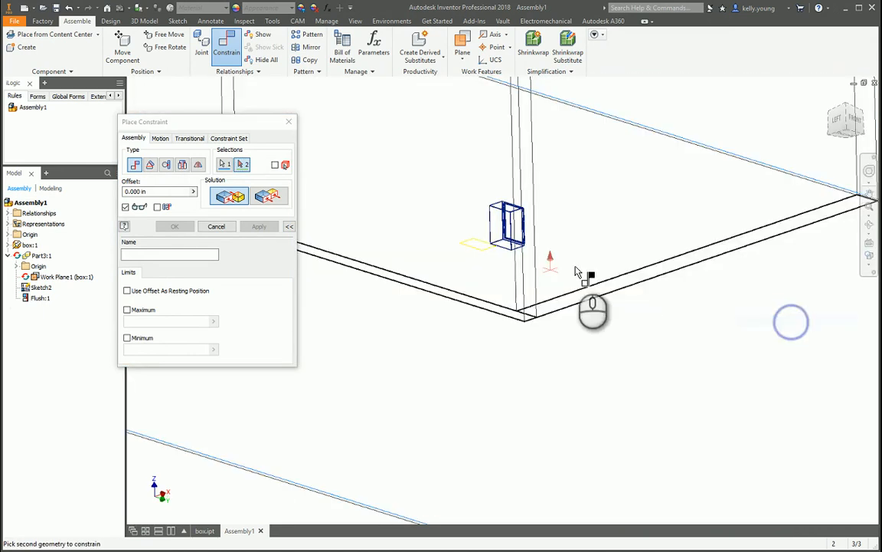
pyautogui.scroll(5, 524, 276)
pyautogui.click(427, 276)
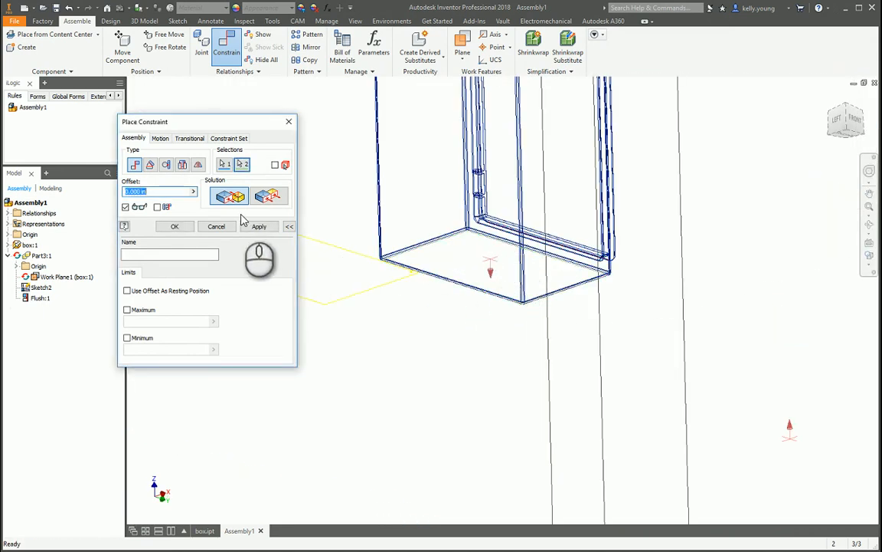
pyautogui.click(259, 226)
pyautogui.press('Escape')
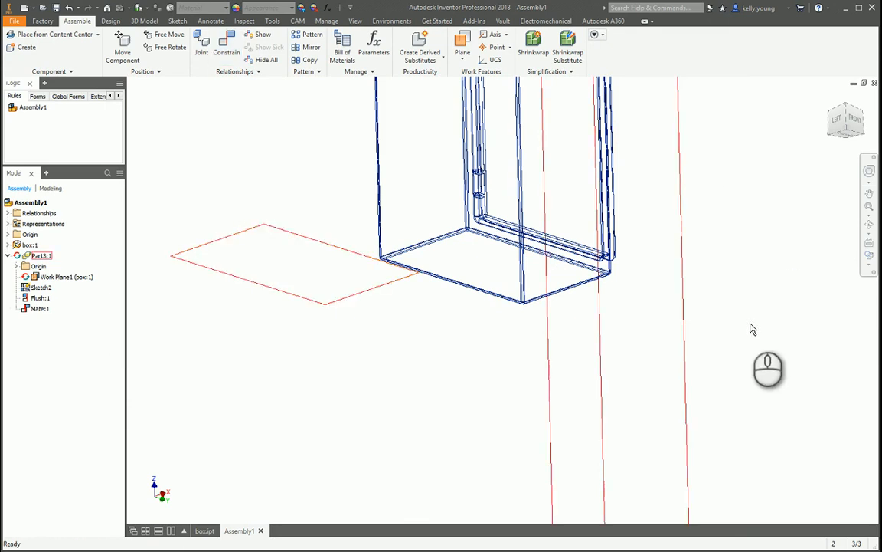
pyautogui.scroll(-5, 753, 329)
pyautogui.click(863, 258)
pyautogui.click(809, 296)
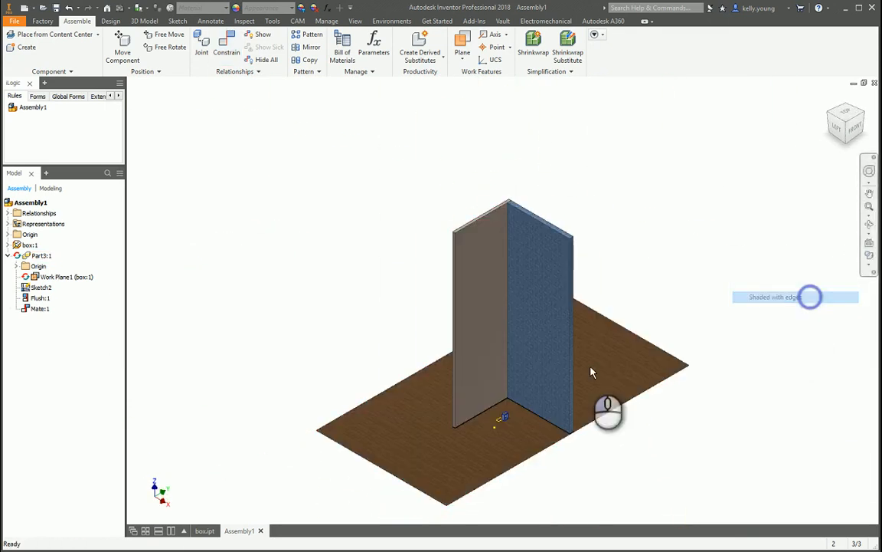
# Move the room part so the box stands on the floor near the inner corner of the two walls.
pyautogui.scroll(5, 590, 372)
pyautogui.moveTo(663, 409); pyautogui.dragTo(676, 435)
pyautogui.moveTo(664, 445)
pyautogui.keyDown('shift'); pyautogui.mouseDown(button='middle')
pyautogui.moveTo(656, 425)
pyautogui.moveTo(652, 435)
pyautogui.mouseUp(button='middle'); pyautogui.keyUp('shift')
pyautogui.scroll(3, 561, 398)
pyautogui.moveTo(678, 476); pyautogui.dragTo(671, 496)
pyautogui.click(857, 127)
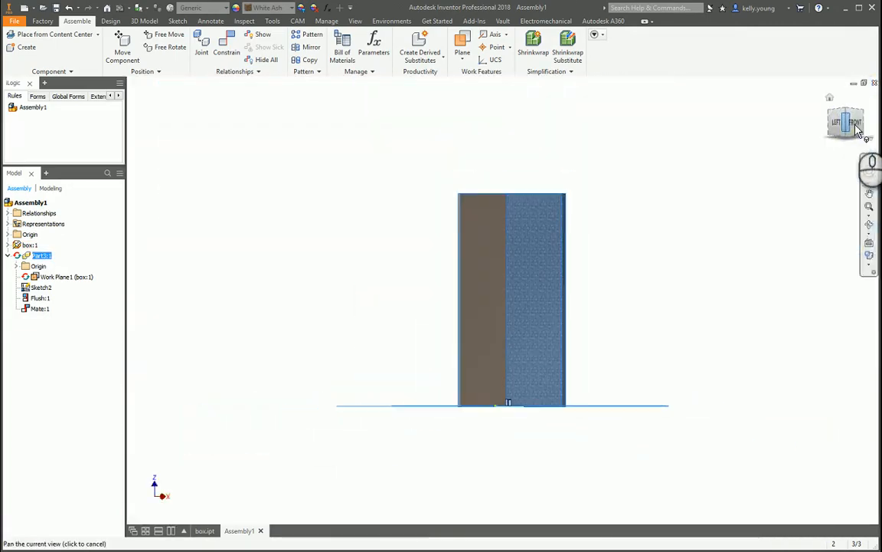
pyautogui.scroll(5, 521, 395)
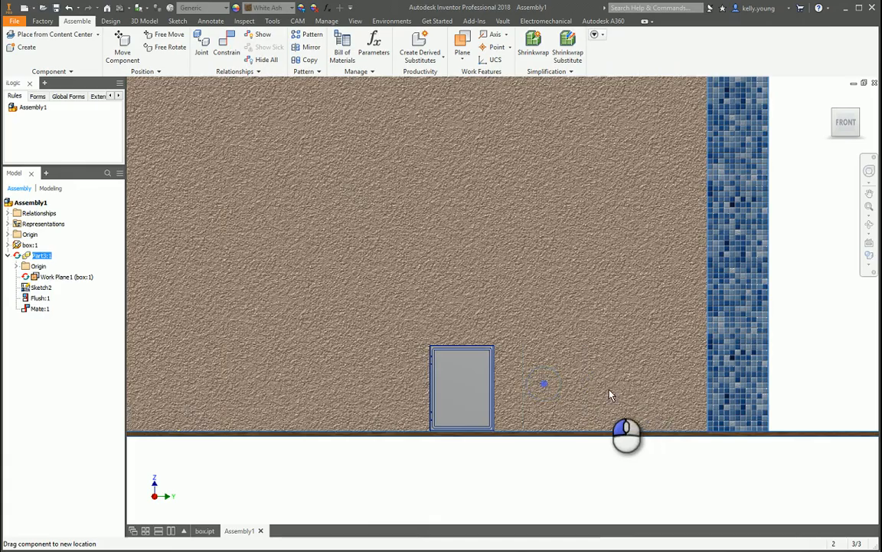
pyautogui.moveTo(609, 394); pyautogui.dragTo(483, 341)
pyautogui.keyDown('shift'); pyautogui.moveTo(483, 341); pyautogui.dragTo(538, 364, button='middle'); pyautogui.keyUp('shift')
pyautogui.moveTo(583, 397); pyautogui.dragTo(607, 366, button='middle')
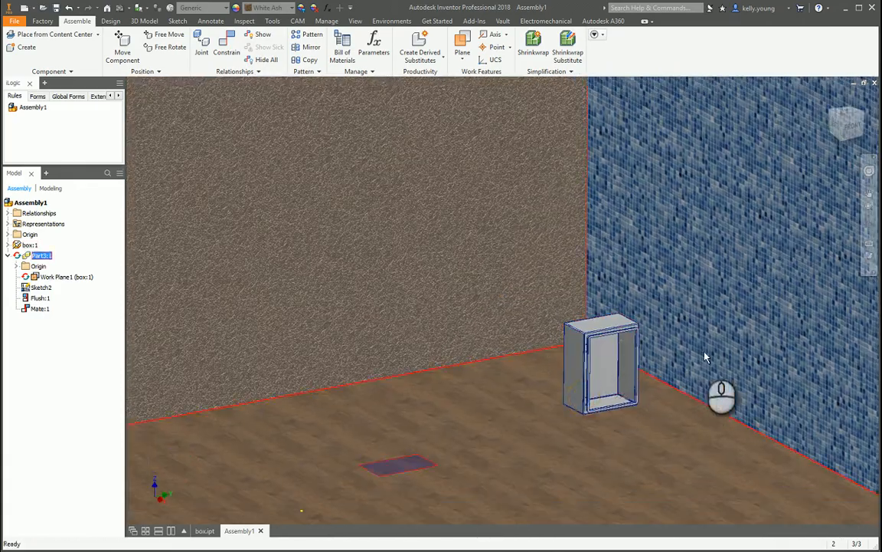
pyautogui.moveTo(716, 346); pyautogui.dragTo(769, 287)
pyautogui.moveTo(695, 365); pyautogui.dragTo(651, 375, button='middle')
pyautogui.press('Escape')
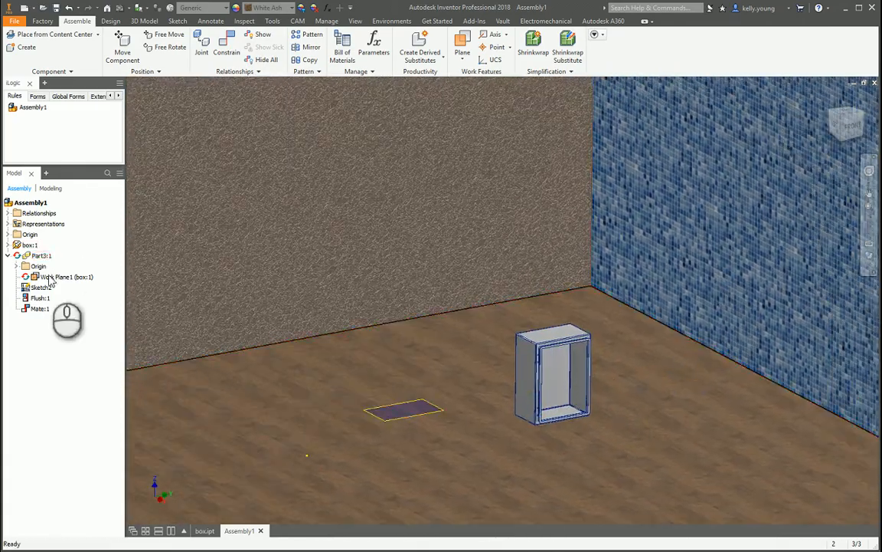
# Hide the room part's work plane and its wall sketch.
pyautogui.rightClick(65, 276)
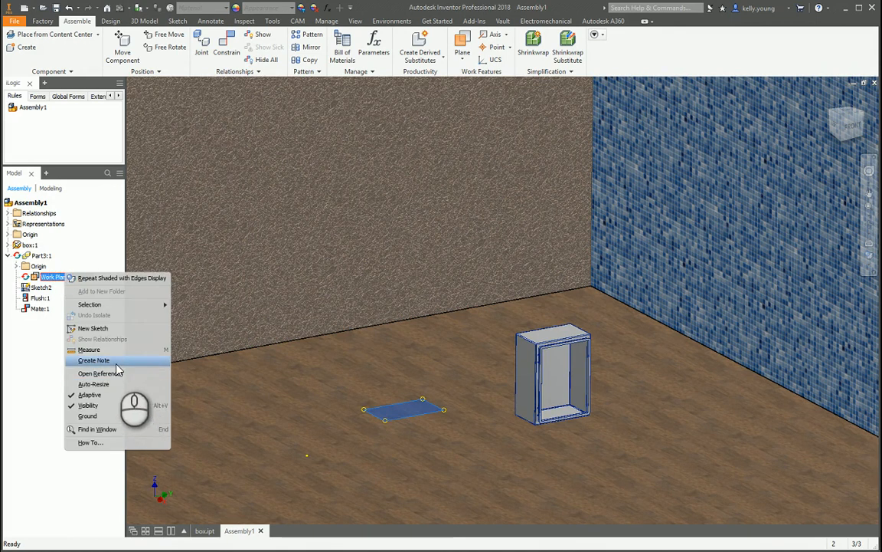
pyautogui.click(98, 406)
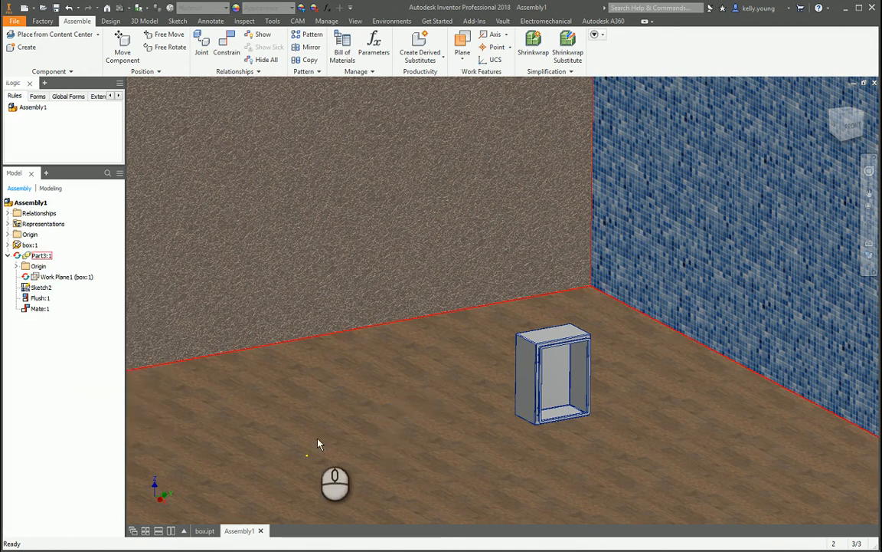
pyautogui.rightClick(36, 286)
pyautogui.click(60, 393)
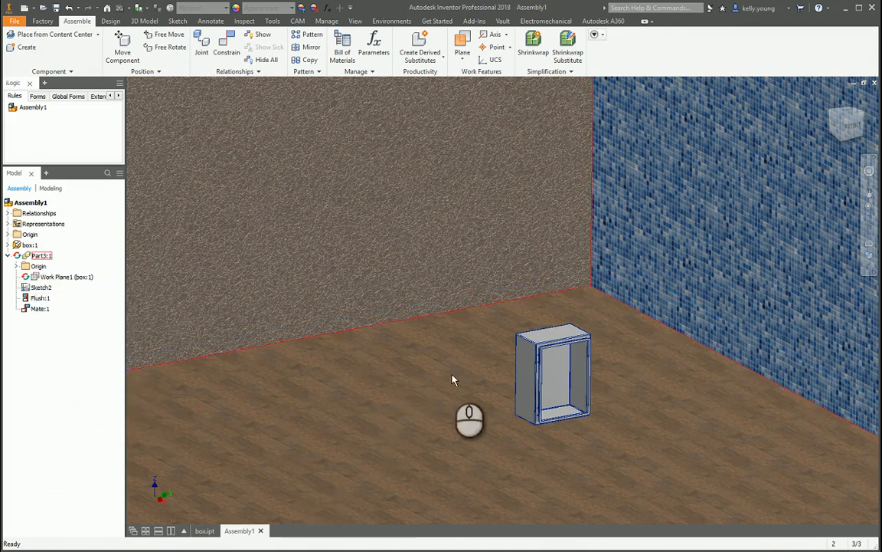
# Switch the model view of the box and room to perspective projection.
pyautogui.keyDown('shift'); pyautogui.moveTo(452, 379); pyautogui.dragTo(383, 376, button='middle'); pyautogui.keyUp('shift')
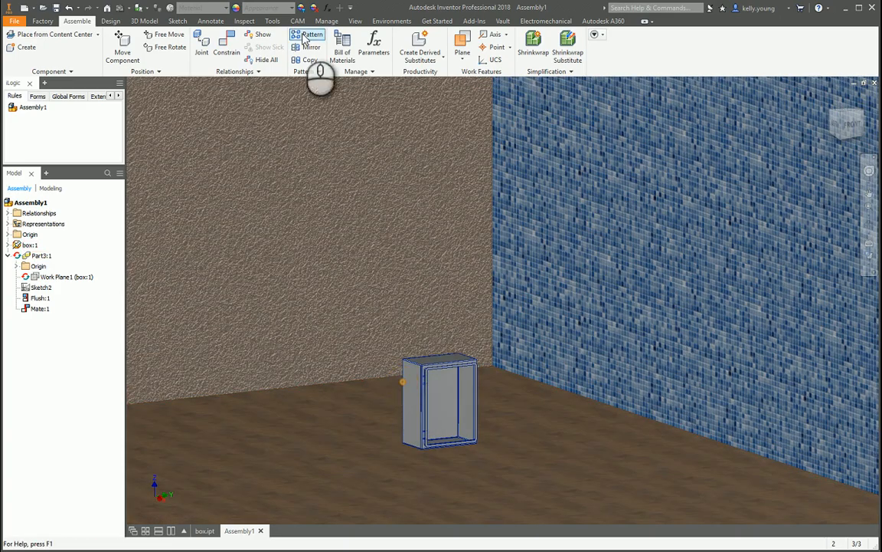
pyautogui.click(355, 20)
pyautogui.click(251, 76)
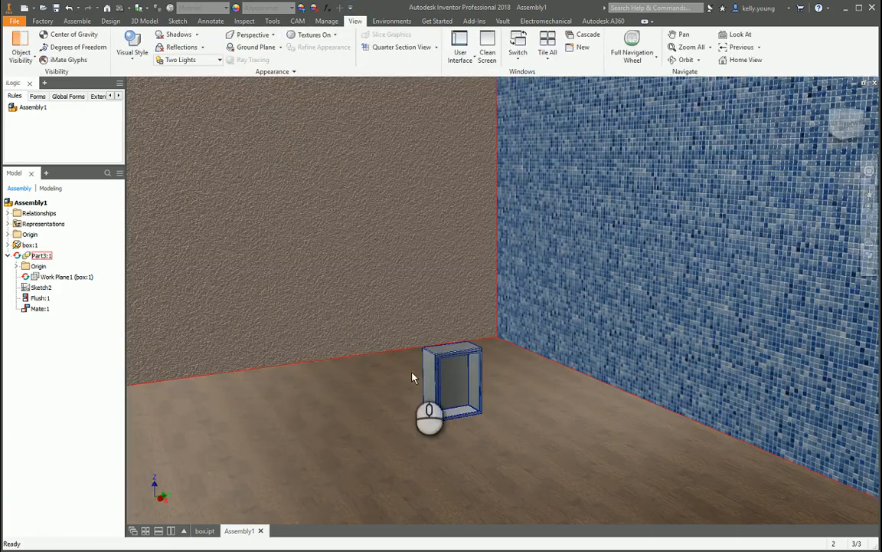
# Examine the box, wood floor and both walls up close from the front in the perspective view.
pyautogui.keyDown('shift'); pyautogui.moveTo(484, 392); pyautogui.dragTo(507, 393, button='middle'); pyautogui.keyUp('shift')
pyautogui.scroll(-3, 416, 406)
pyautogui.keyDown('shift'); pyautogui.moveTo(415, 410); pyautogui.dragTo(455, 440, button='middle'); pyautogui.keyUp('shift')
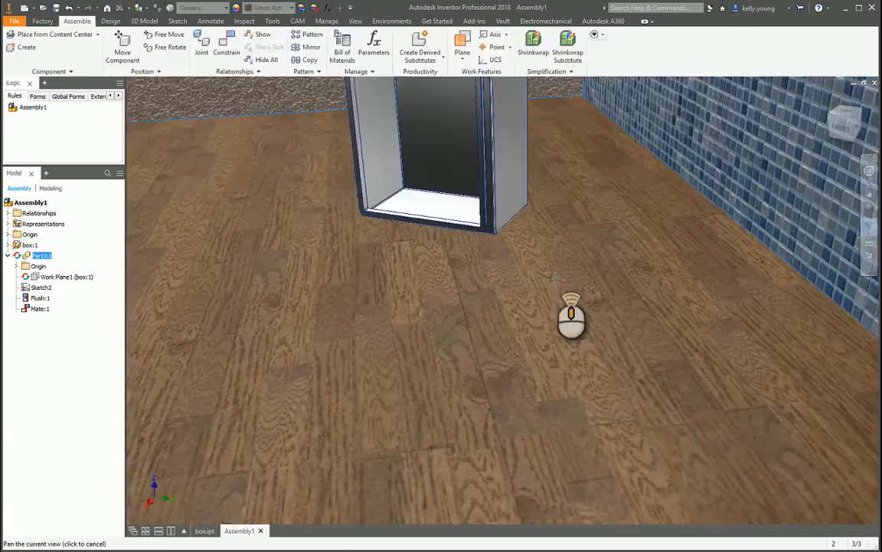
pyautogui.moveTo(556, 280); pyautogui.dragTo(529, 460, button='middle')
pyautogui.moveTo(676, 290); pyautogui.dragTo(642, 538, button='middle')
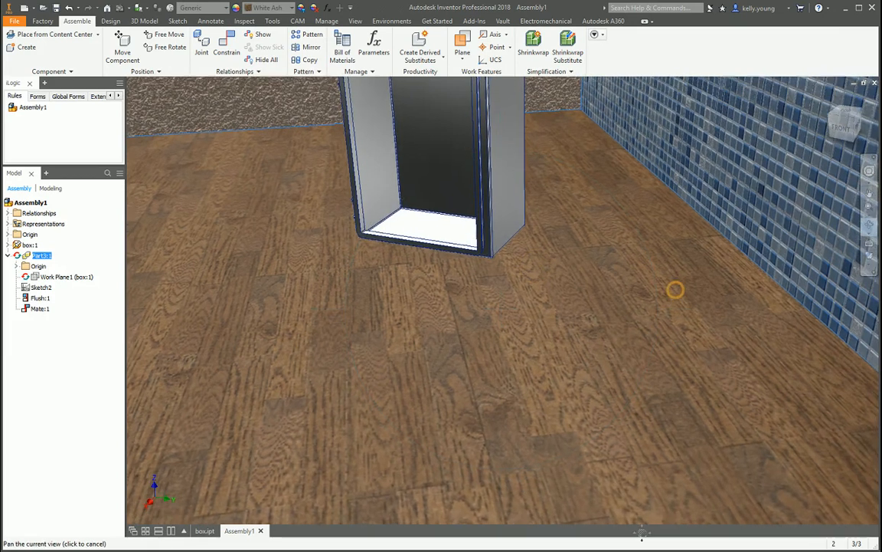
pyautogui.moveTo(678, 226)
pyautogui.mouseDown(button='middle')
pyautogui.moveTo(628, 238)
pyautogui.moveTo(622, 345)
pyautogui.mouseUp(button='middle')
pyautogui.moveTo(623, 148); pyautogui.dragTo(703, 258, button='middle')
pyautogui.moveTo(609, 230); pyautogui.dragTo(582, 421, button='middle')
pyautogui.moveTo(572, 155); pyautogui.dragTo(499, 491, button='middle')
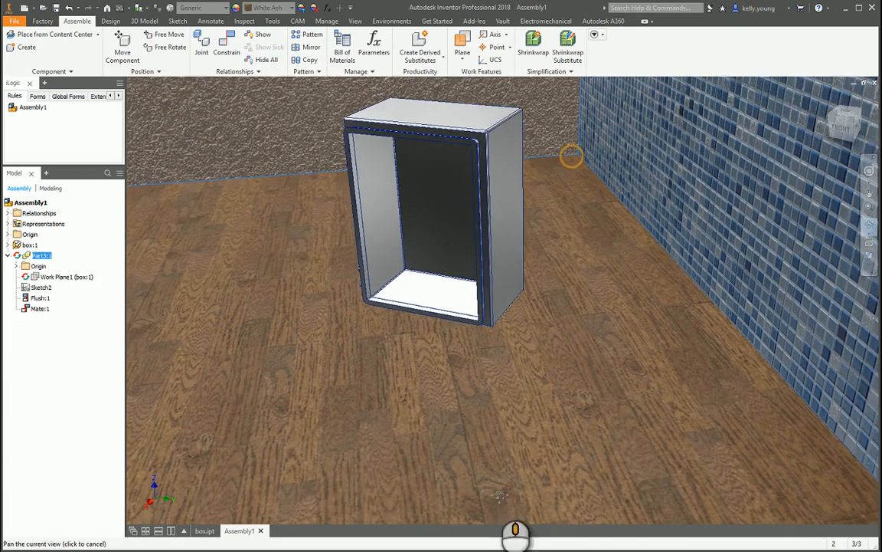
pyautogui.moveTo(497, 227); pyautogui.dragTo(485, 383, button='middle')
pyautogui.moveTo(475, 286); pyautogui.dragTo(479, 399, button='middle')
pyautogui.moveTo(535, 197); pyautogui.dragTo(527, 314, button='middle')
pyautogui.moveTo(528, 249); pyautogui.dragTo(516, 381, button='middle')
pyautogui.press('F4')
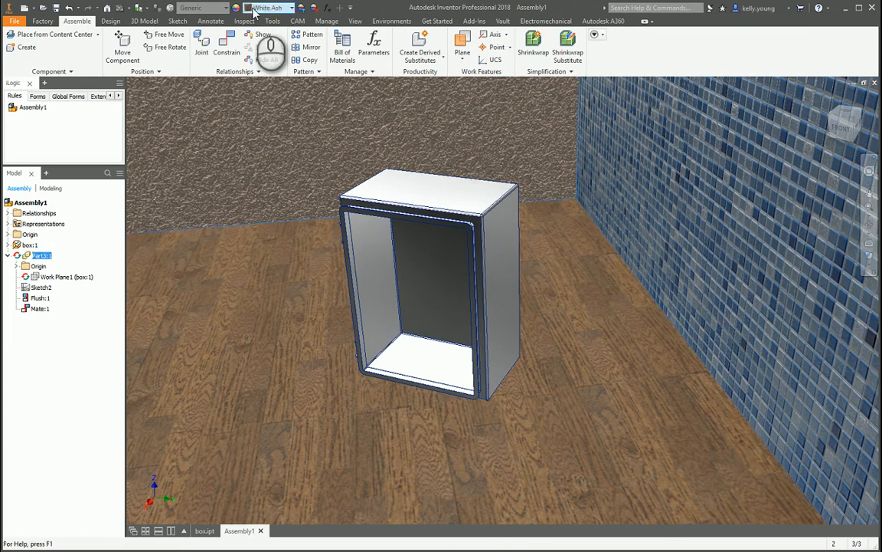
# Enter the Inventor Studio environment and open the image rendering setup to review its output and renderer settings.
pyautogui.click(389, 21)
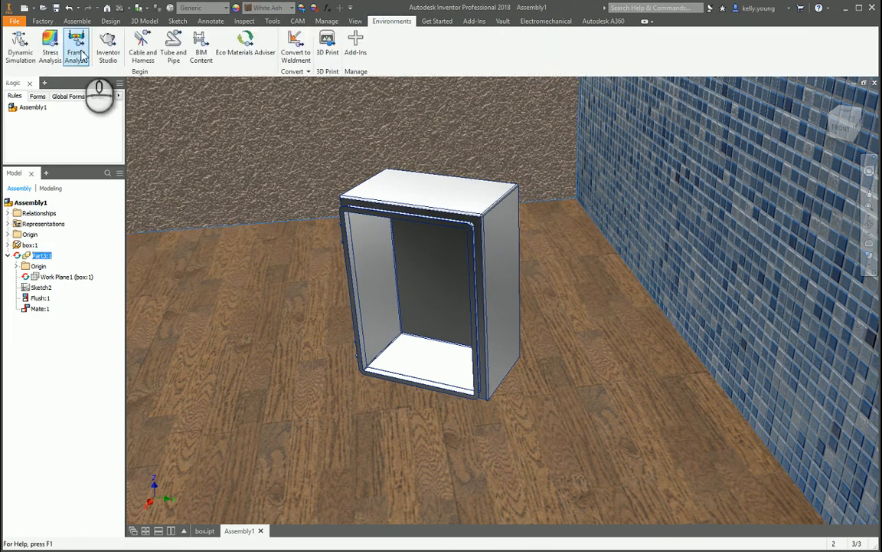
pyautogui.click(108, 47)
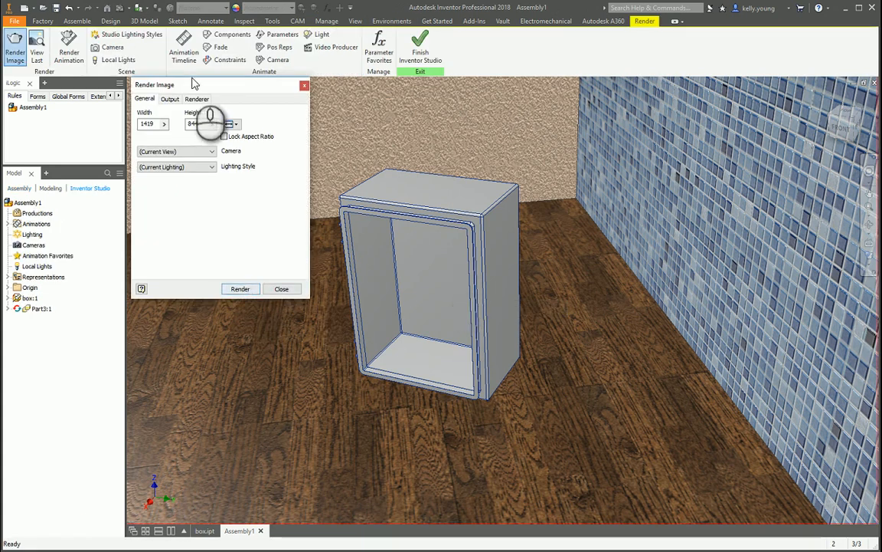
pyautogui.click(169, 99)
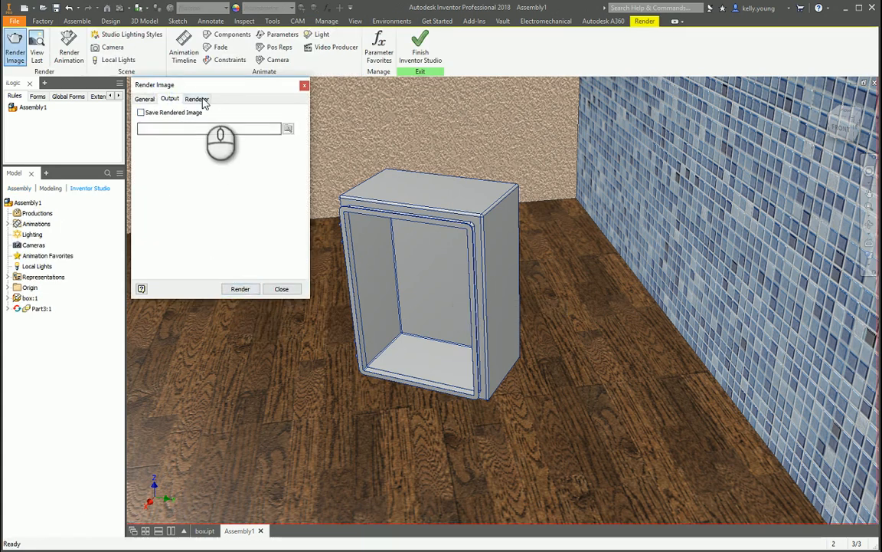
pyautogui.click(196, 99)
pyautogui.click(240, 290)
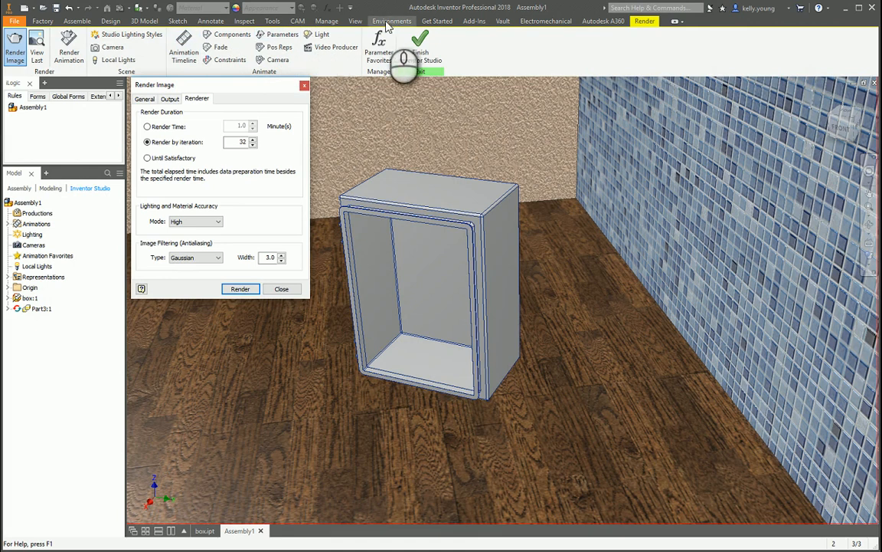
# Turn on shadows and reflections, and set the Two Lights style's shadow density to 18 and ambient shadows to 90, with increased softness.
pyautogui.click(355, 20)
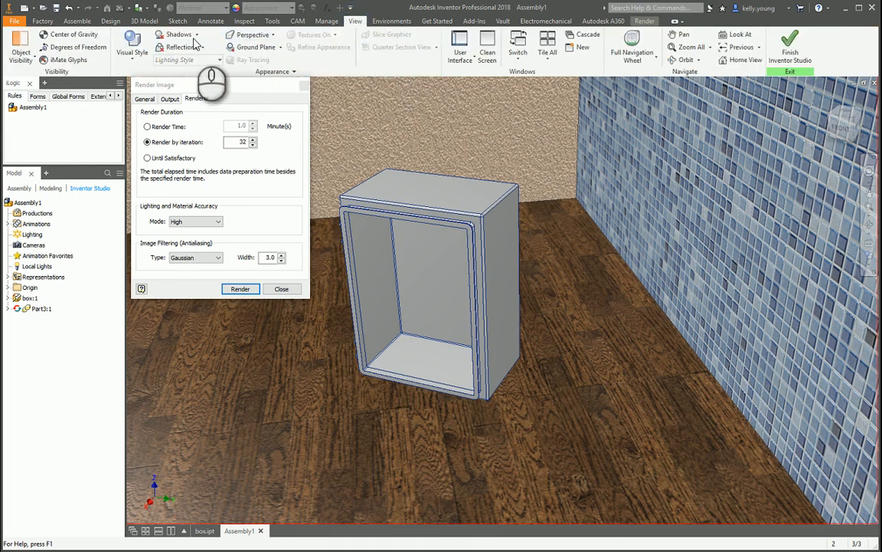
pyautogui.click(177, 35)
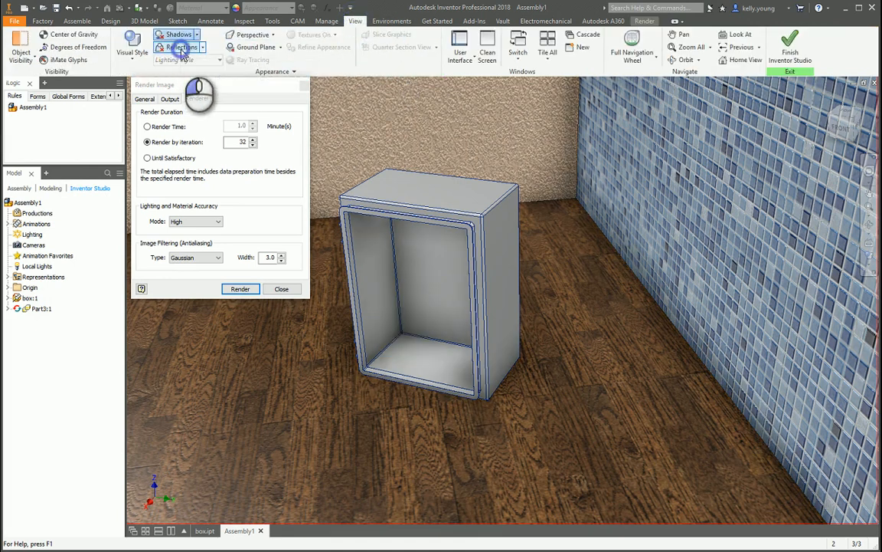
pyautogui.click(197, 34)
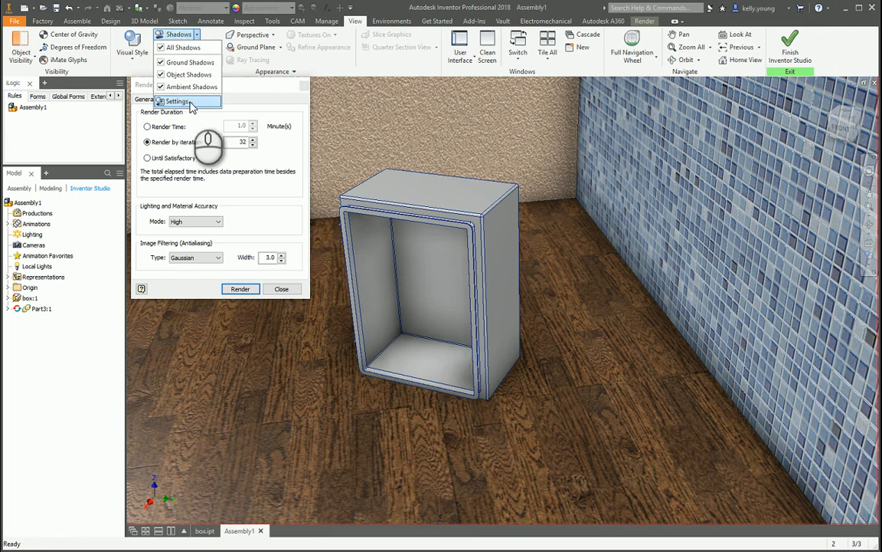
pyautogui.click(180, 103)
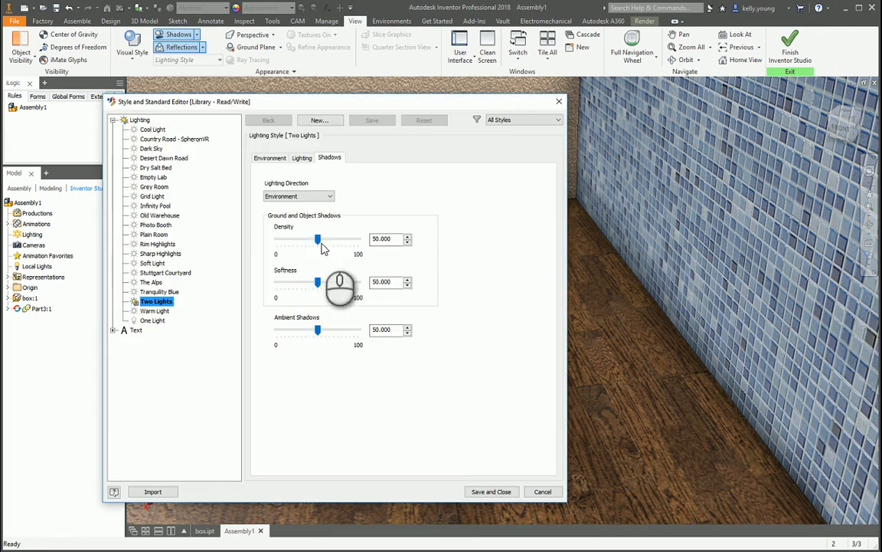
pyautogui.moveTo(319, 244); pyautogui.dragTo(291, 239)
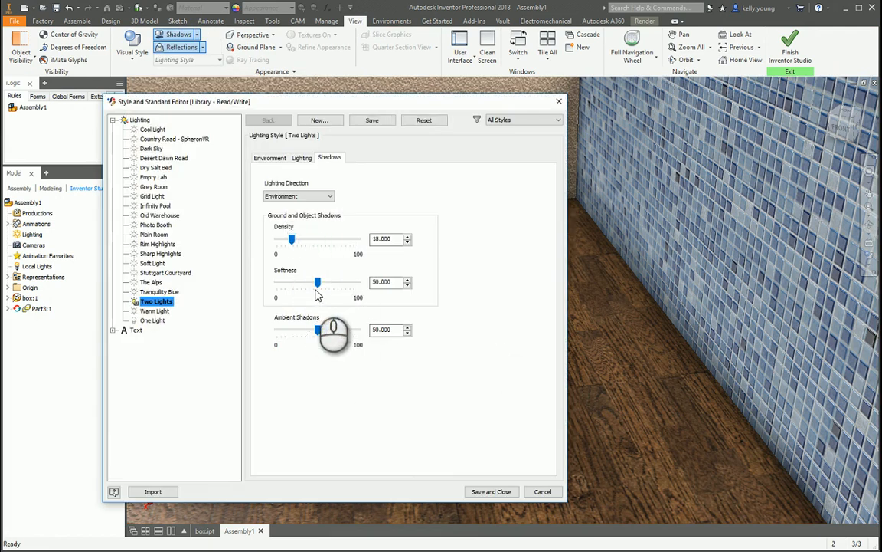
pyautogui.moveTo(322, 285); pyautogui.dragTo(332, 282)
pyautogui.moveTo(318, 329); pyautogui.dragTo(351, 336)
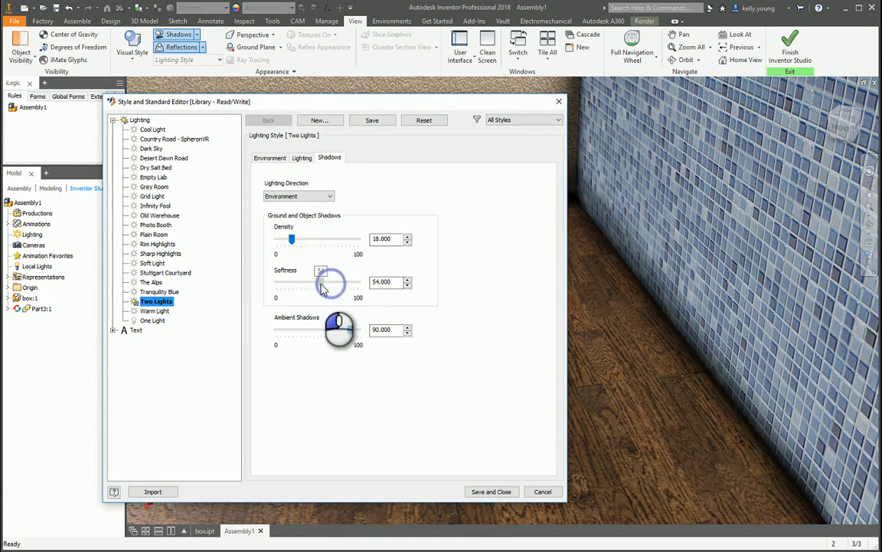
pyautogui.click(492, 493)
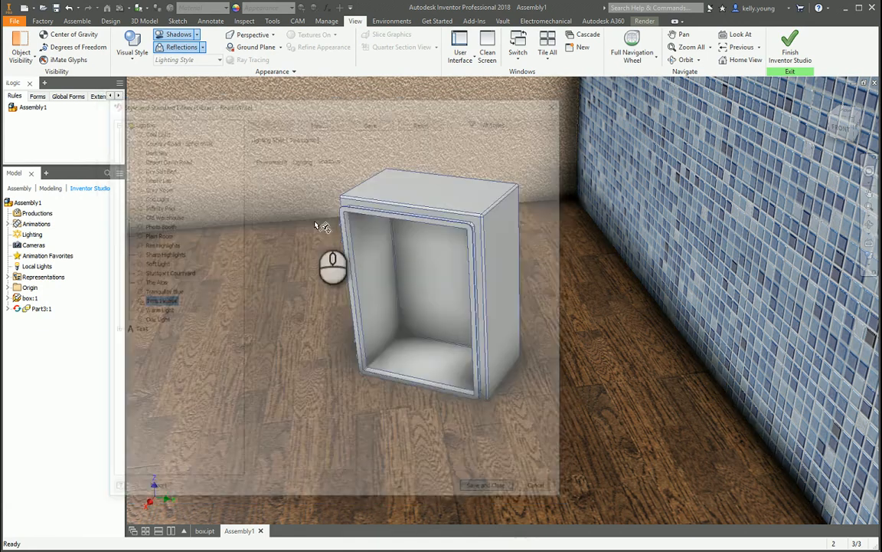
# Turn off the ground plane's color and grid display, lower its reflection, raise its blur, and set the blur fall-off to about 74%.
pyautogui.click(202, 47)
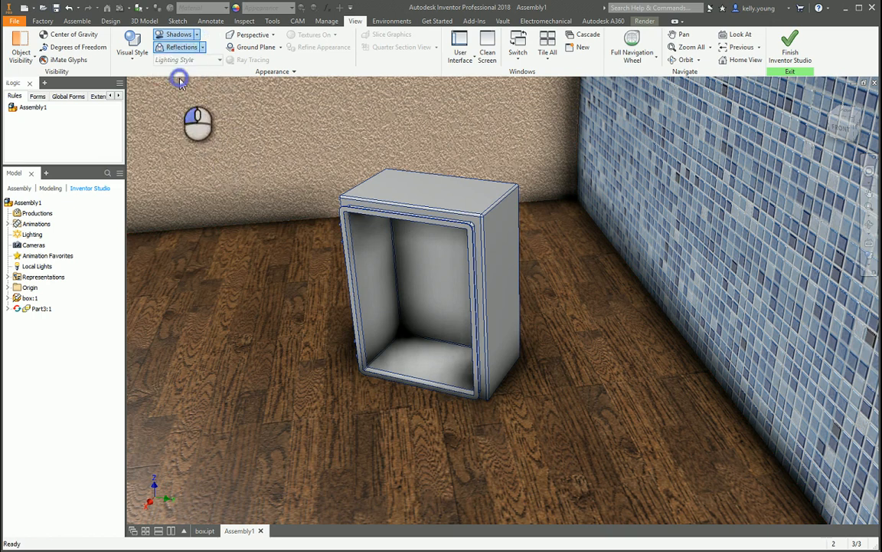
pyautogui.click(97, 187)
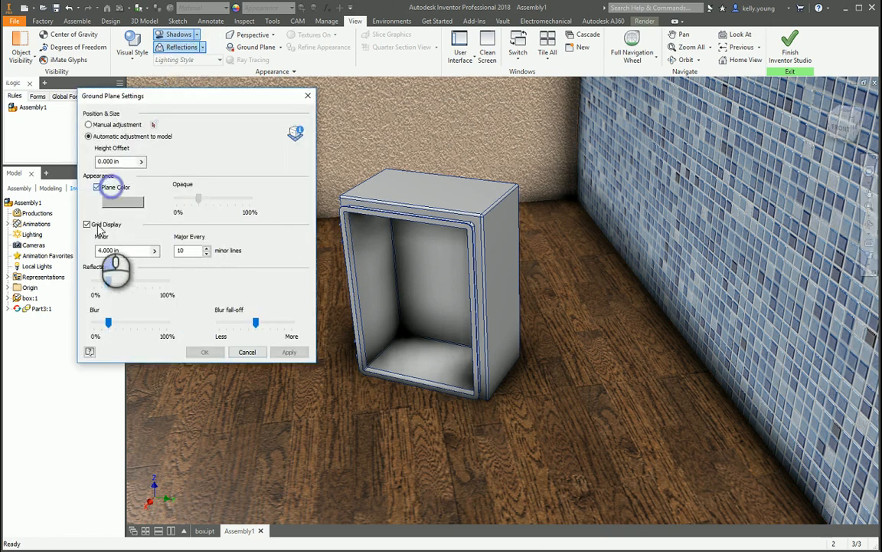
pyautogui.click(87, 223)
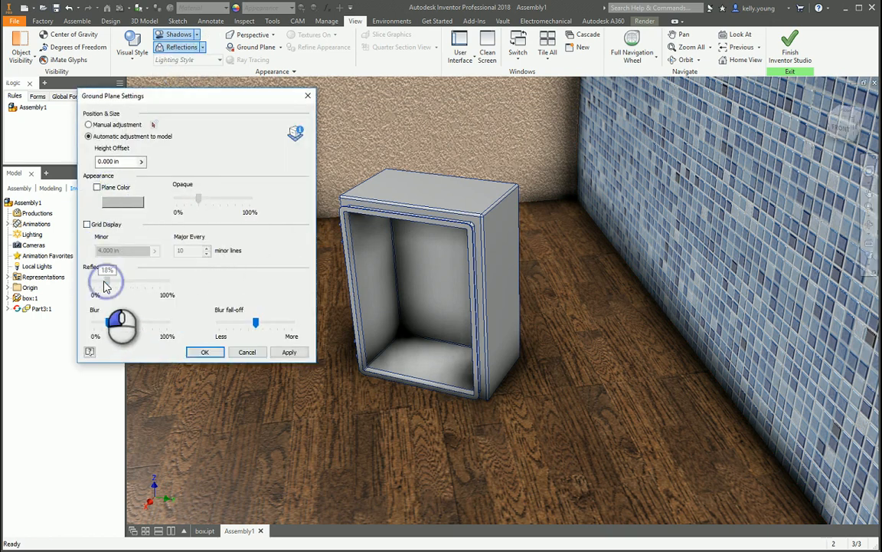
pyautogui.moveTo(101, 284); pyautogui.dragTo(101, 282)
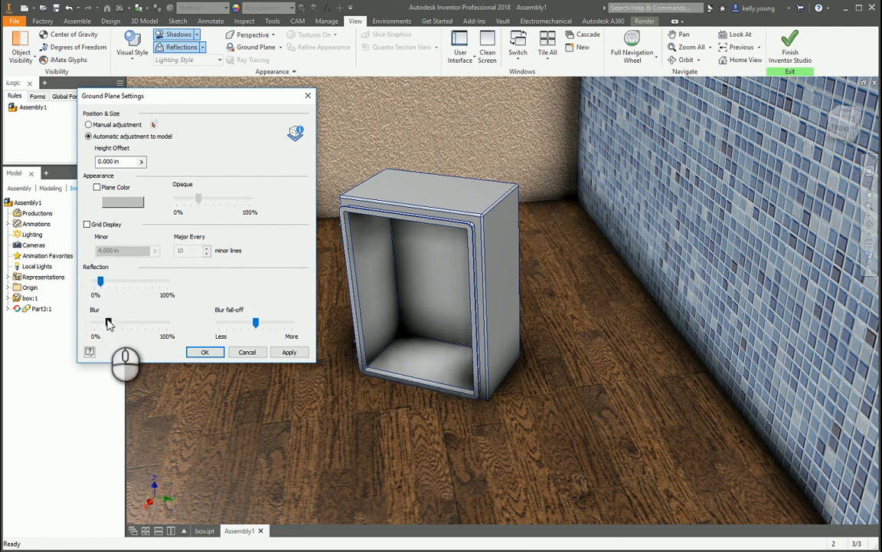
pyautogui.moveTo(121, 325); pyautogui.dragTo(121, 322)
pyautogui.moveTo(257, 322); pyautogui.dragTo(273, 323)
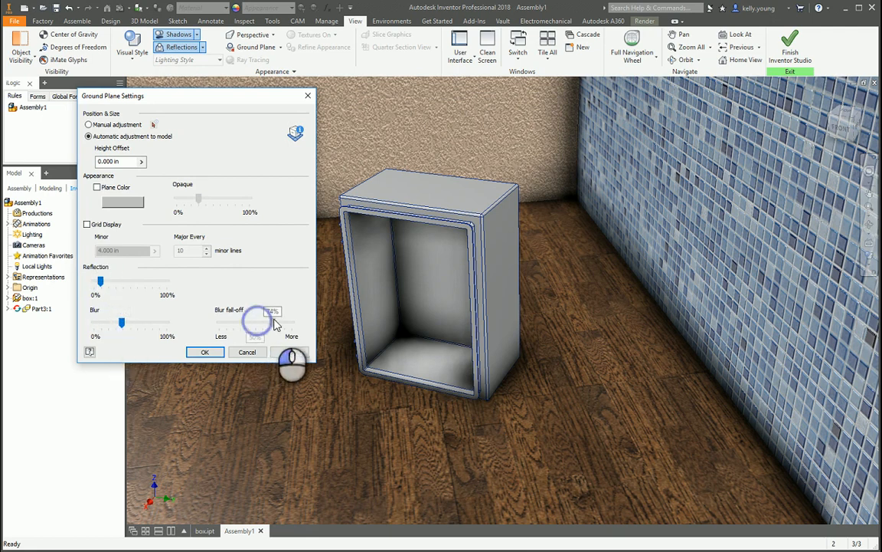
pyautogui.click(290, 352)
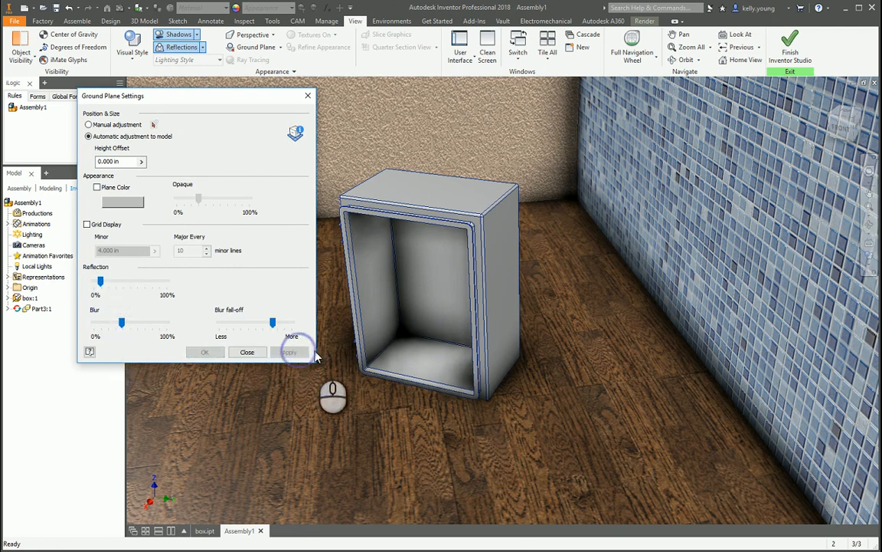
pyautogui.click(246, 351)
# Add a local point light above the box, targeting its inside bottom face, with 70% intensity and increased attenuation compensation.
pyautogui.rightClick(34, 265)
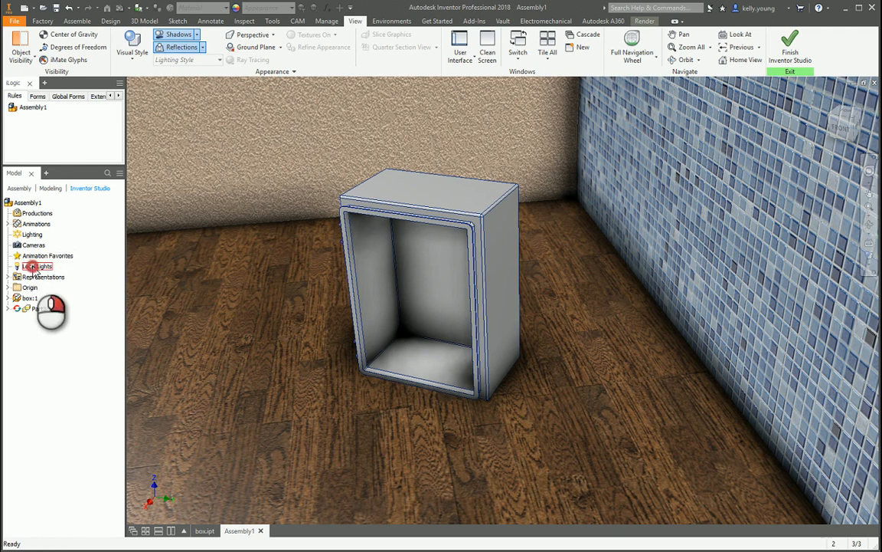
pyautogui.click(62, 285)
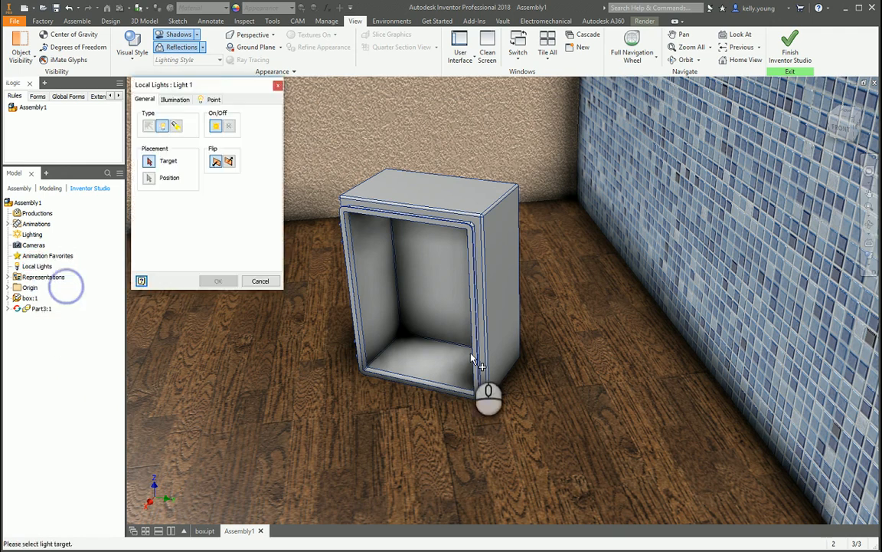
pyautogui.click(414, 370)
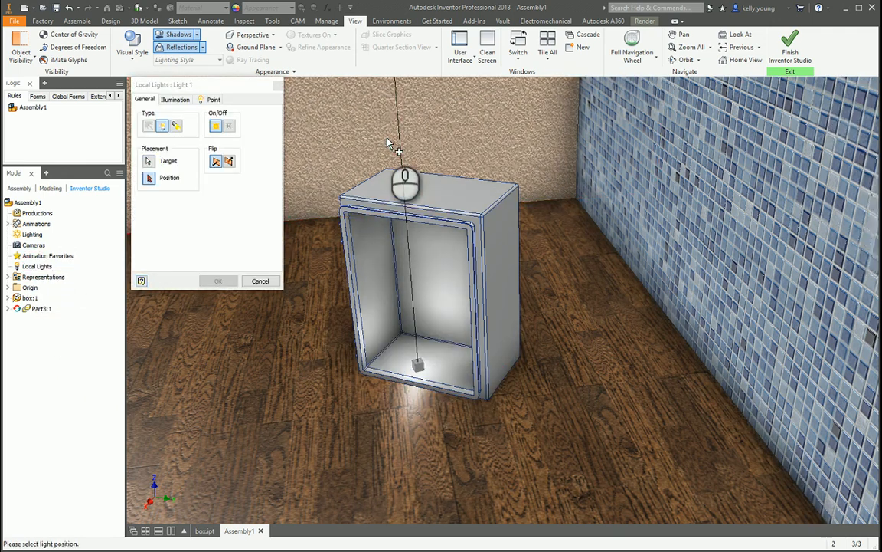
pyautogui.click(401, 148)
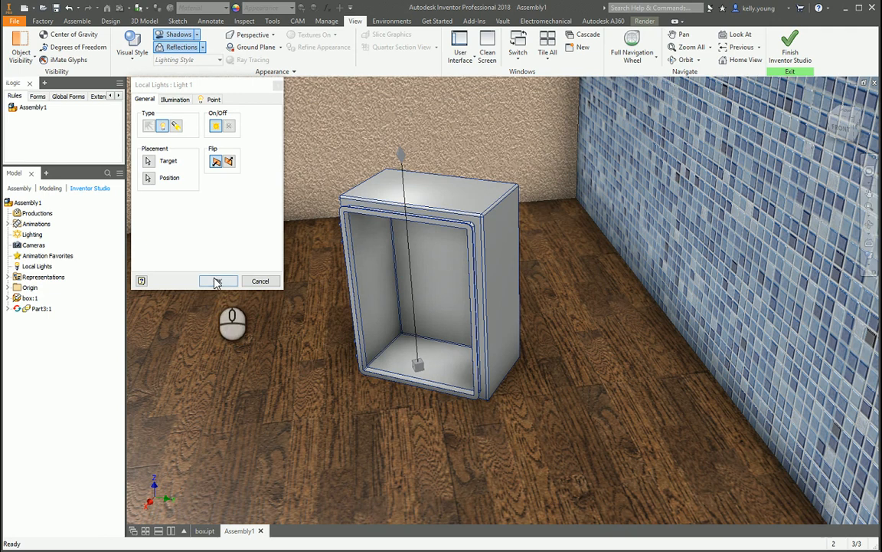
pyautogui.click(179, 100)
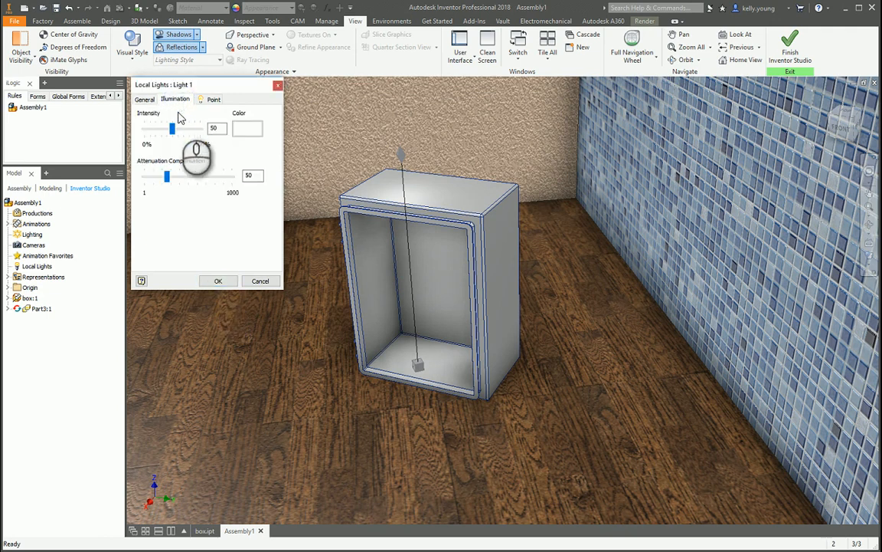
pyautogui.moveTo(172, 128); pyautogui.dragTo(183, 128)
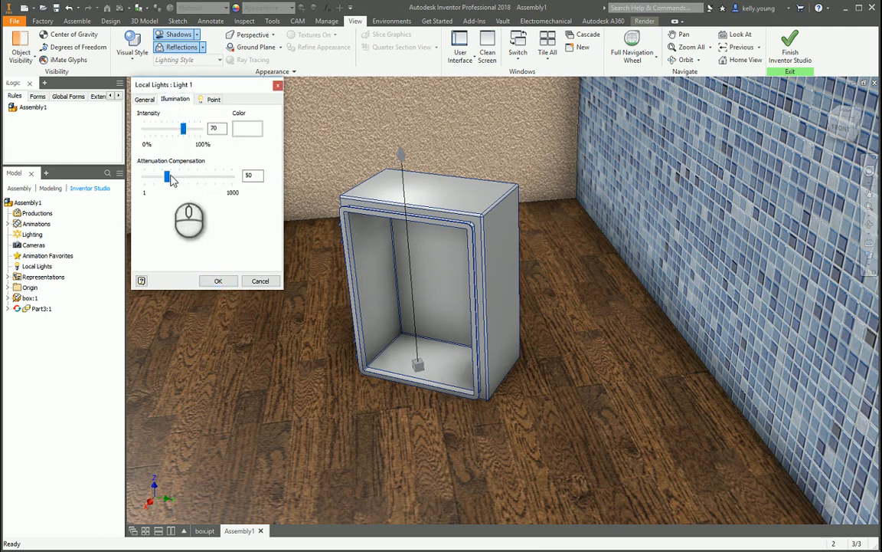
pyautogui.moveTo(170, 177); pyautogui.dragTo(184, 177)
pyautogui.click(218, 282)
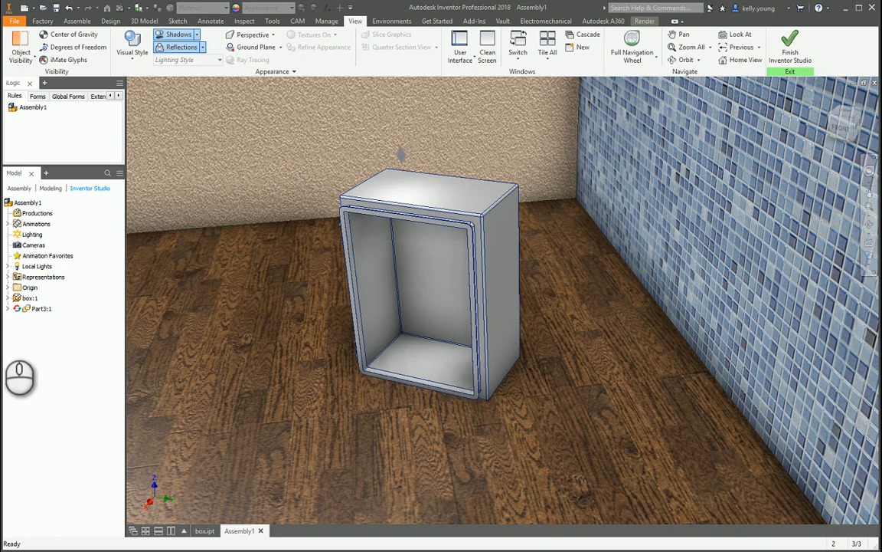
# Create a camera from the current view of the box and room.
pyautogui.rightClick(31, 244)
pyautogui.click(75, 263)
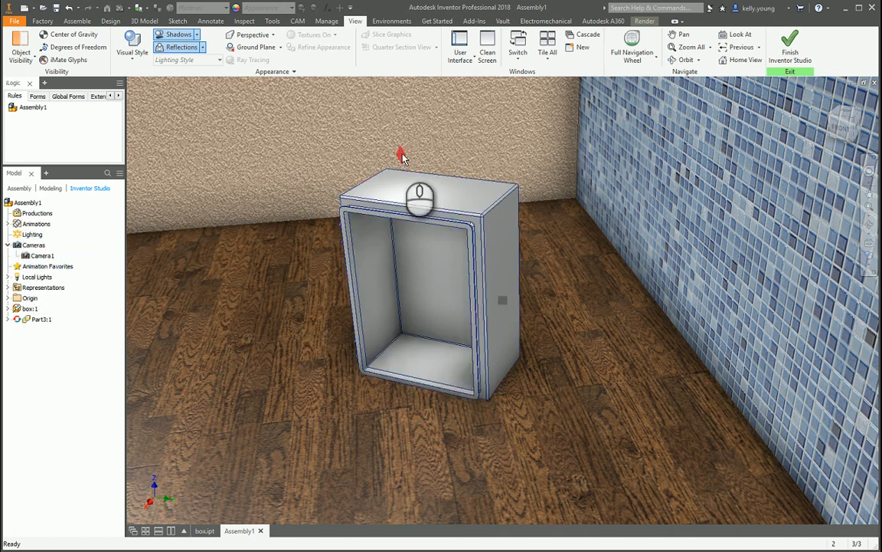
# Edit Light 1 as a spotlight and move its source out to the left of the box and higher up.
pyautogui.click(8, 277)
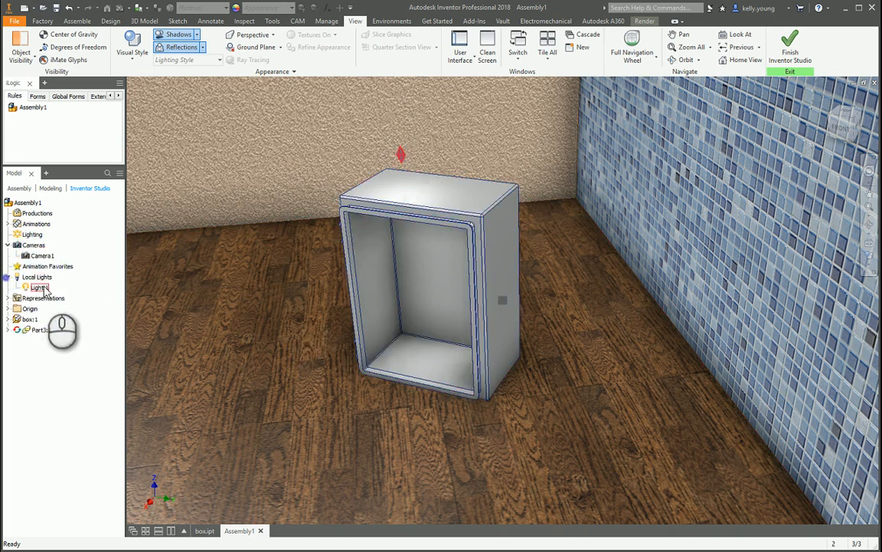
pyautogui.rightClick(38, 287)
pyautogui.click(63, 317)
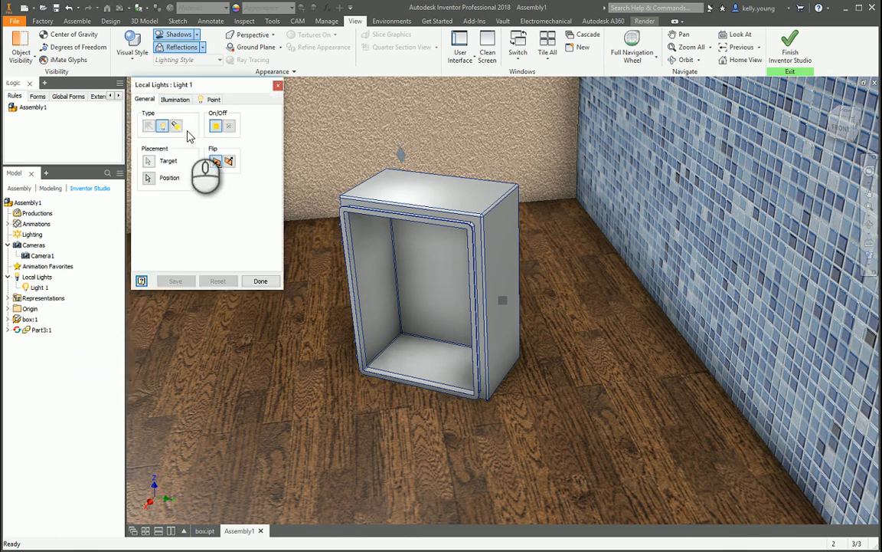
pyautogui.click(176, 126)
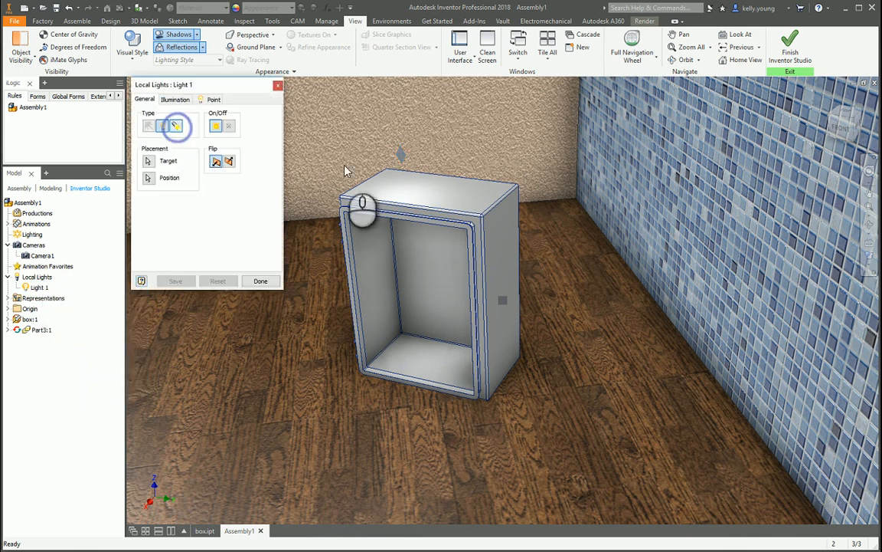
pyautogui.click(400, 153)
pyautogui.moveTo(383, 155); pyautogui.dragTo(265, 220)
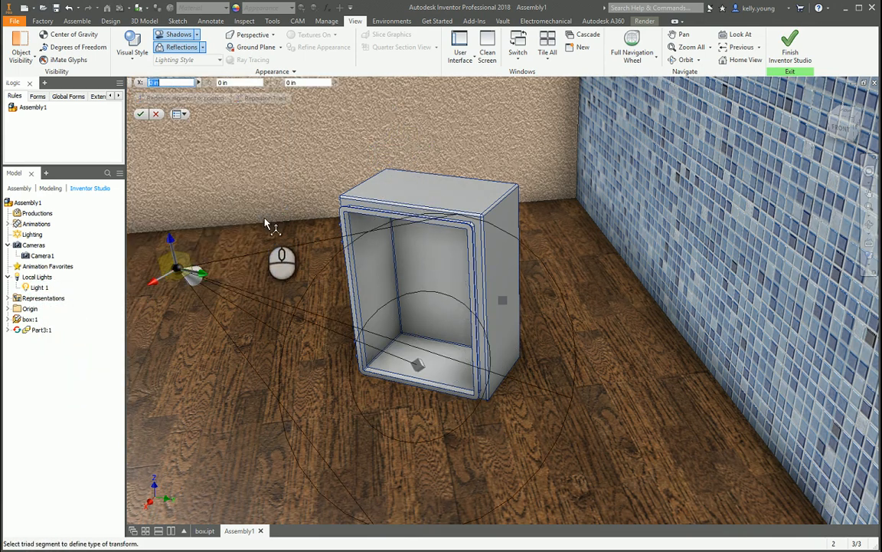
pyautogui.moveTo(168, 237); pyautogui.dragTo(161, 170)
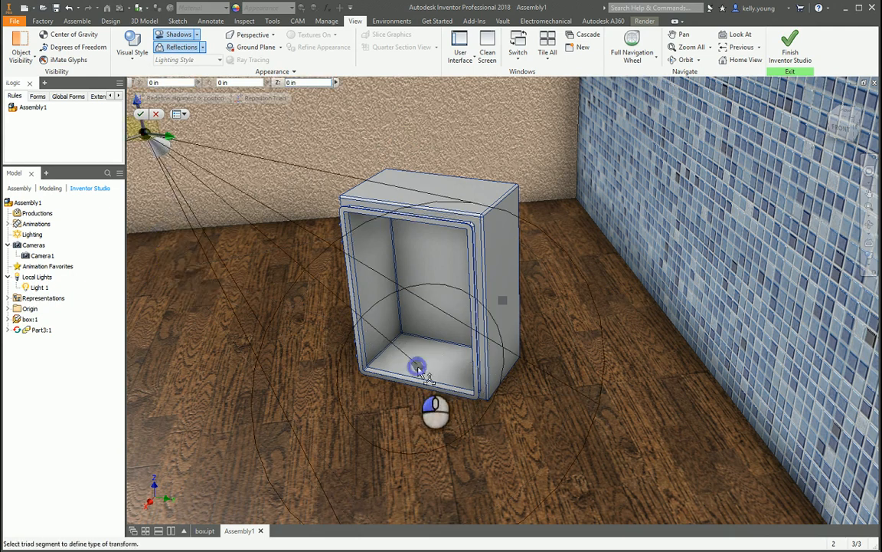
pyautogui.click(142, 115)
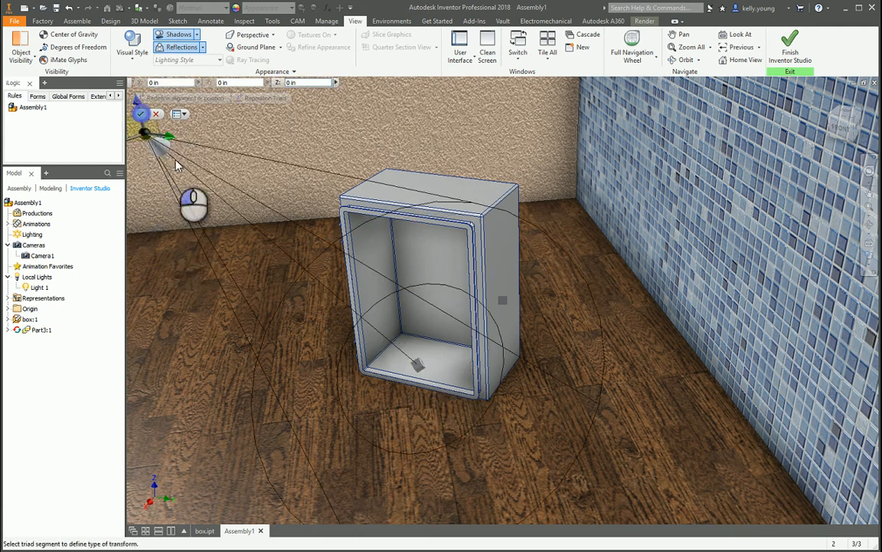
# Raise Light 1's target inside the box, switch the light type back to point, and save the light.
pyautogui.click(419, 368)
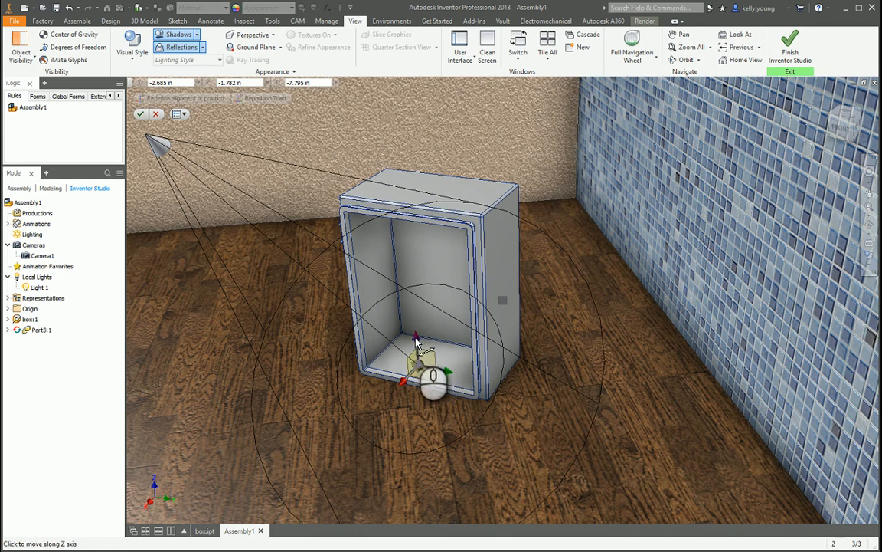
pyautogui.moveTo(416, 342); pyautogui.dragTo(414, 299)
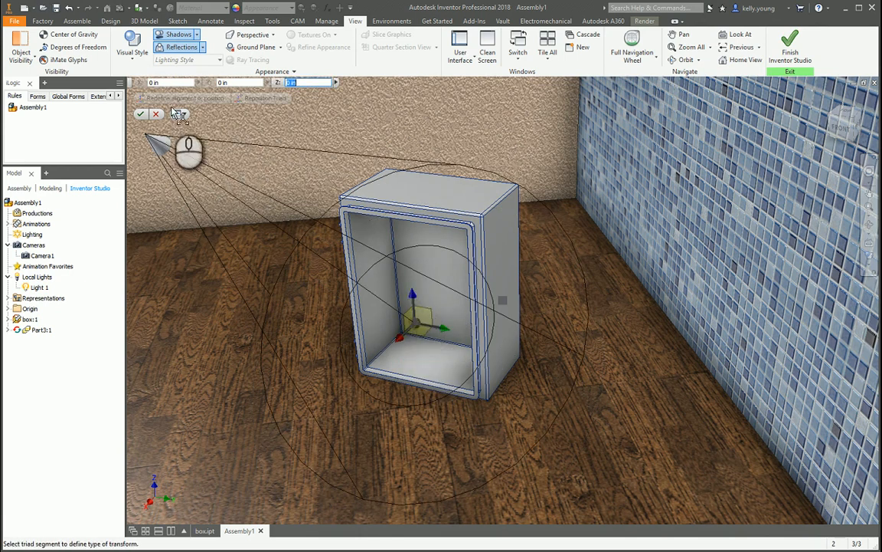
pyautogui.click(141, 113)
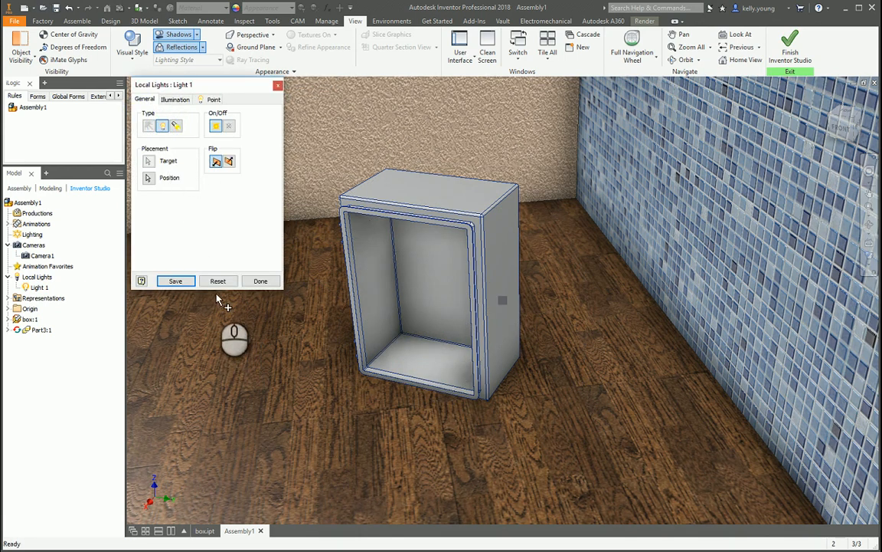
pyautogui.click(175, 280)
pyautogui.click(273, 283)
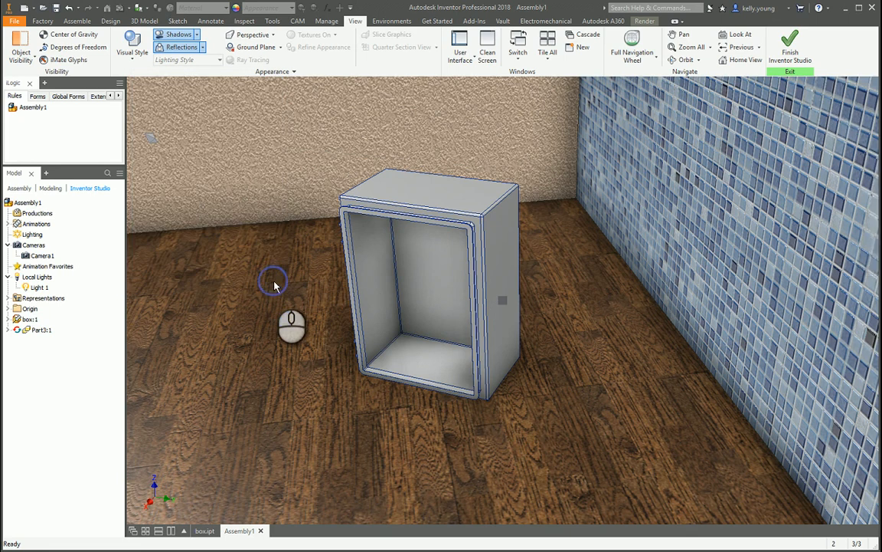
# Activate the Old Warehouse studio lighting style for the scene.
pyautogui.click(390, 23)
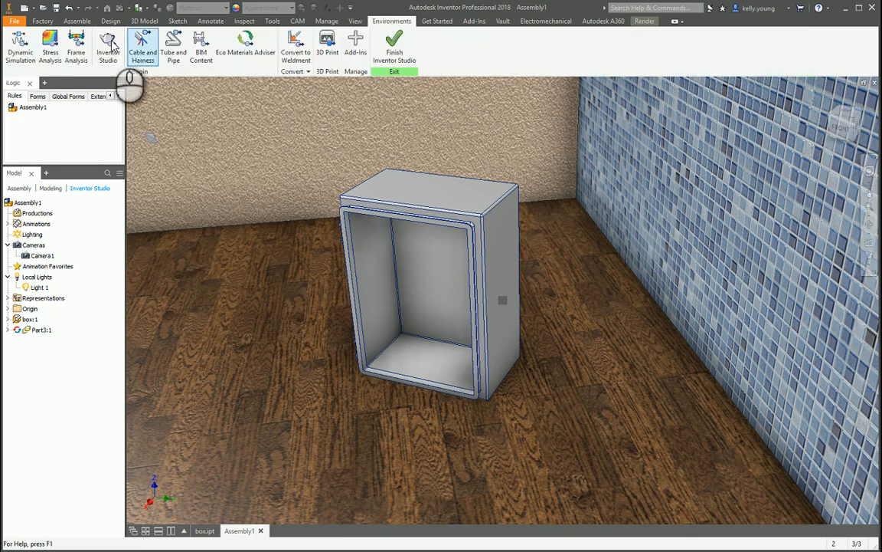
pyautogui.click(107, 45)
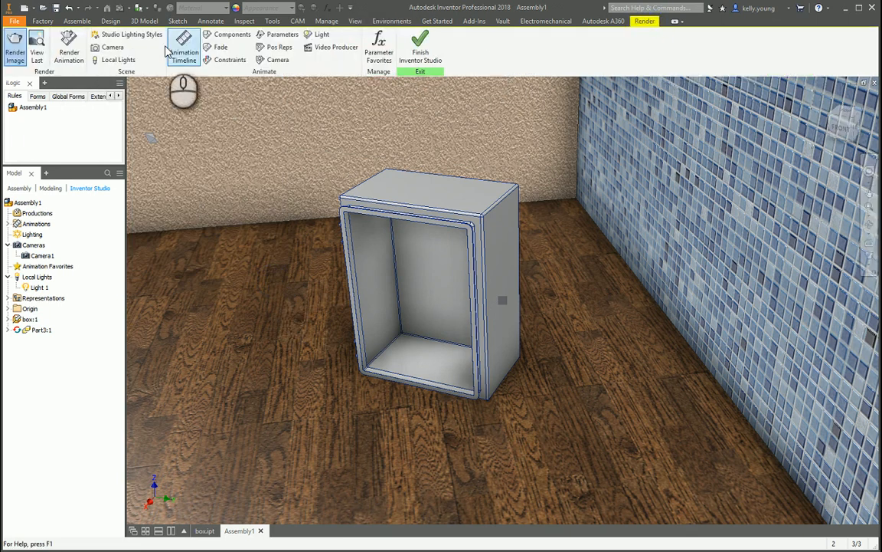
pyautogui.click(15, 47)
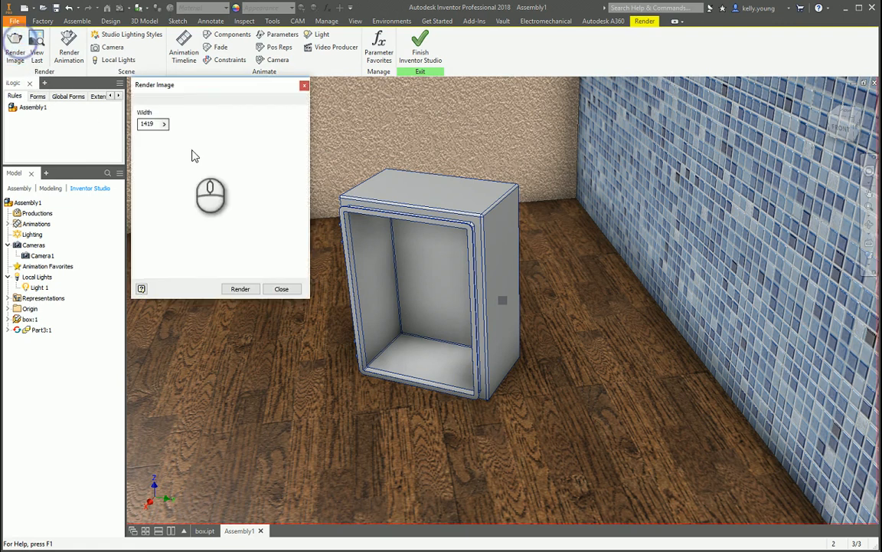
pyautogui.click(128, 34)
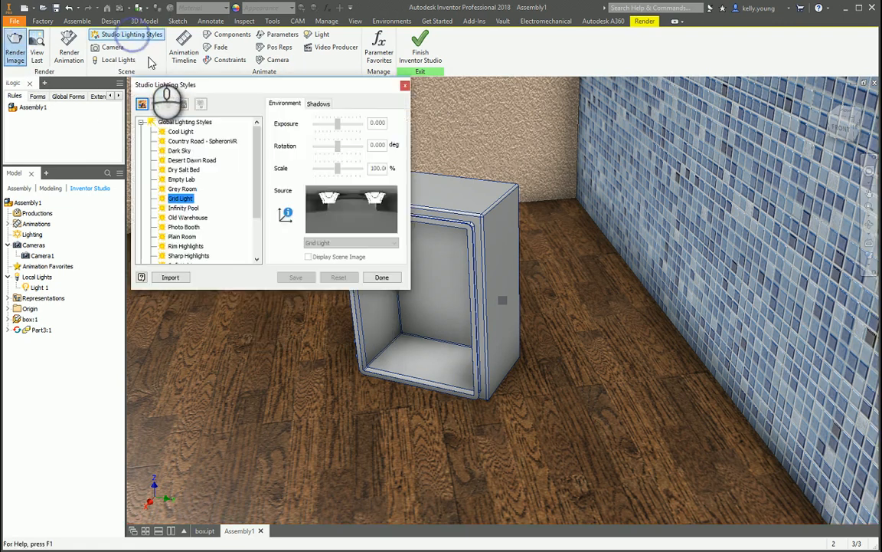
pyautogui.click(182, 179)
pyautogui.click(190, 228)
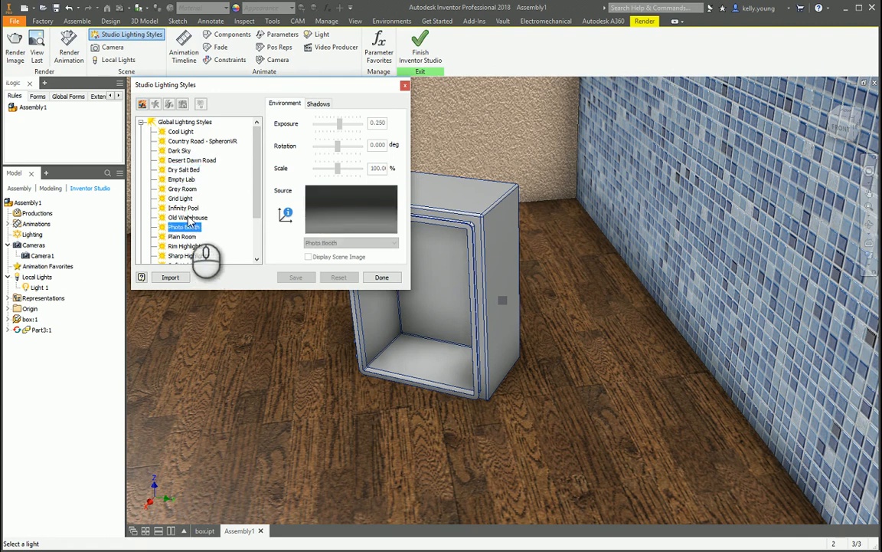
pyautogui.click(187, 217)
pyautogui.rightClick(188, 219)
pyautogui.click(220, 250)
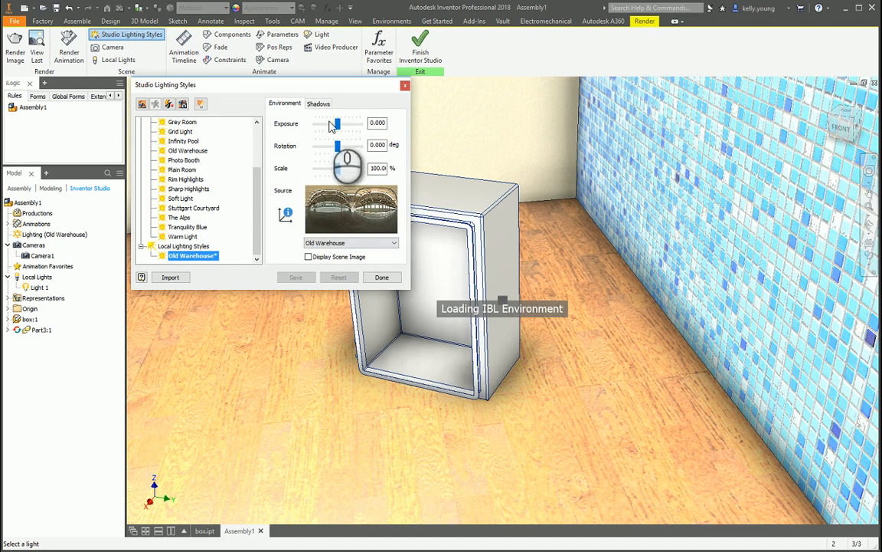
# Lower the Old Warehouse lighting style's exposure to about -2.71 and save the style.
pyautogui.click(329, 122)
pyautogui.moveTo(323, 129); pyautogui.dragTo(319, 130)
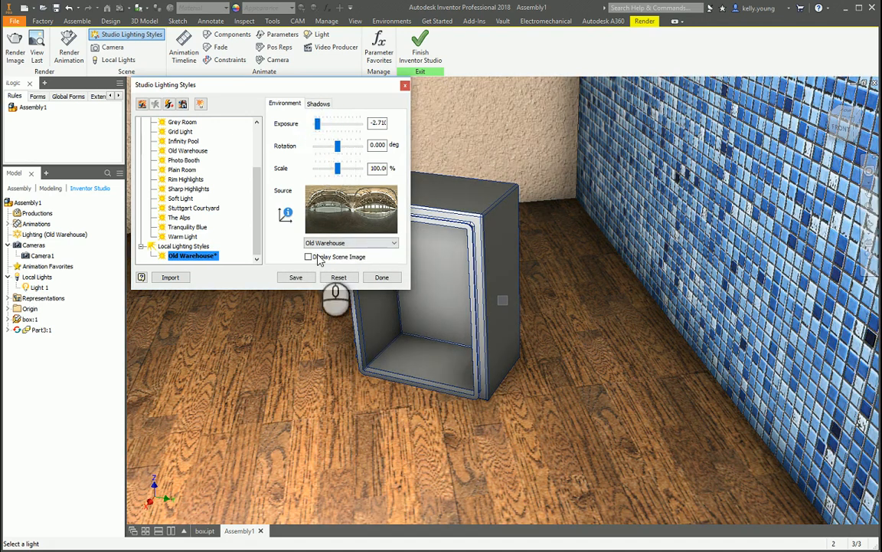
pyautogui.click(295, 277)
pyautogui.click(384, 278)
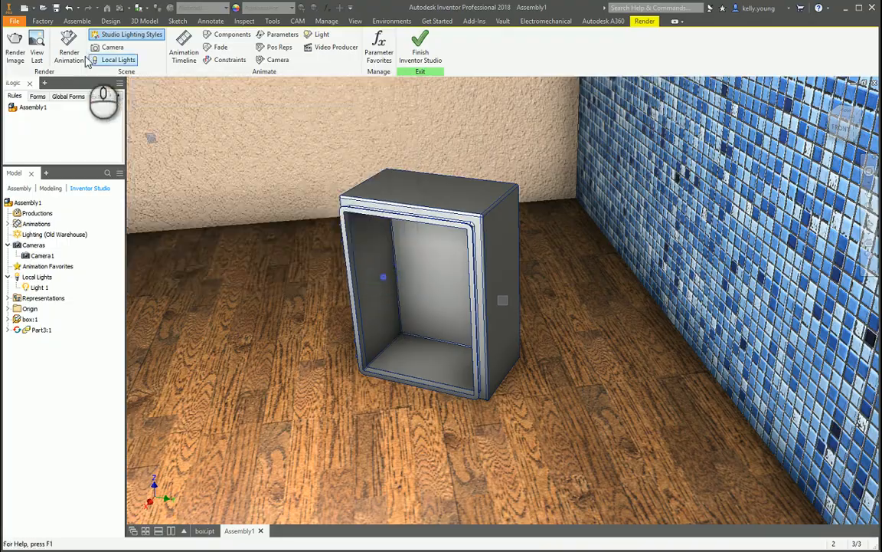
# Render a test image of the current view with the Old Warehouse lighting and enlarge the render output.
pyautogui.click(16, 47)
pyautogui.click(242, 290)
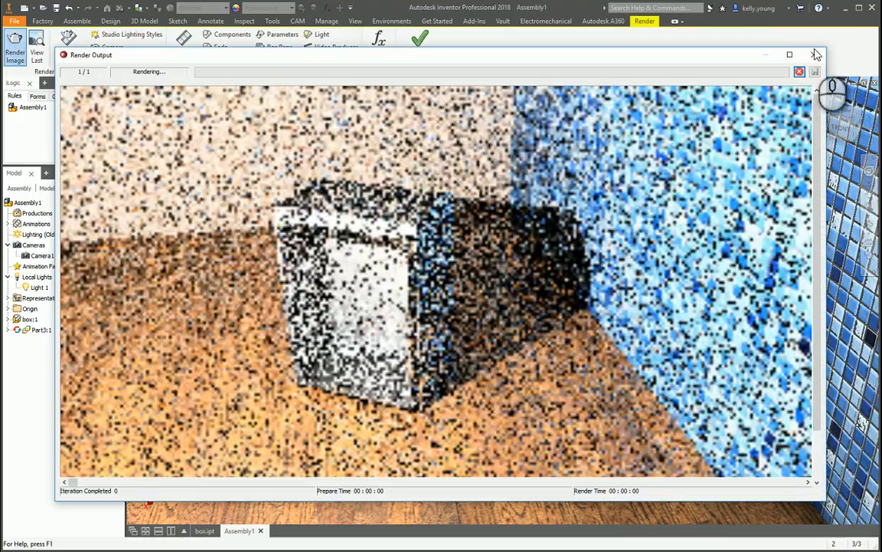
pyautogui.click(796, 68)
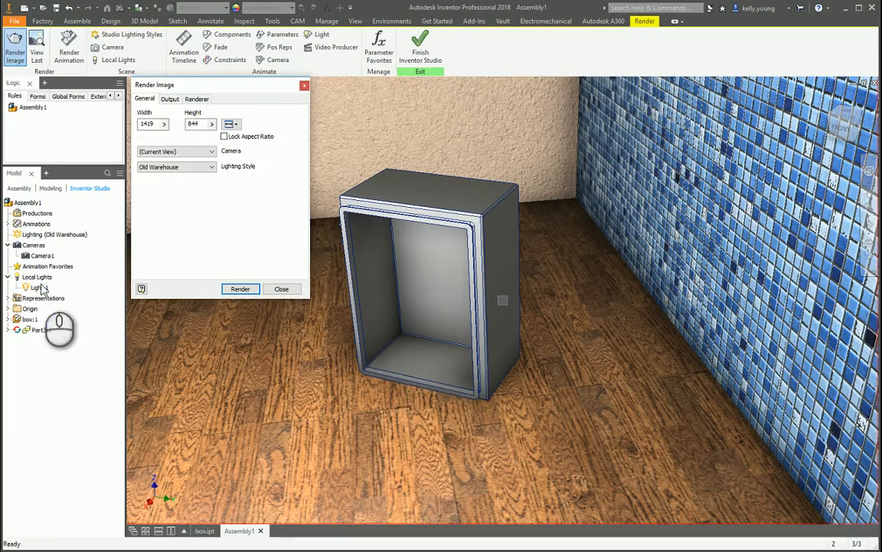
# Reduce Light 1's illumination intensity, save the light, and start a new render of the current view.
pyautogui.click(40, 288)
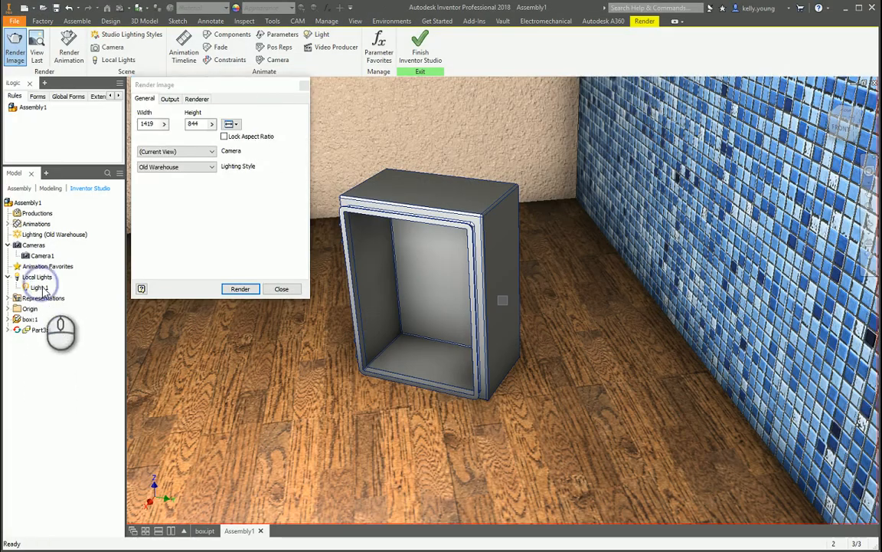
pyautogui.rightClick(40, 288)
pyautogui.click(89, 331)
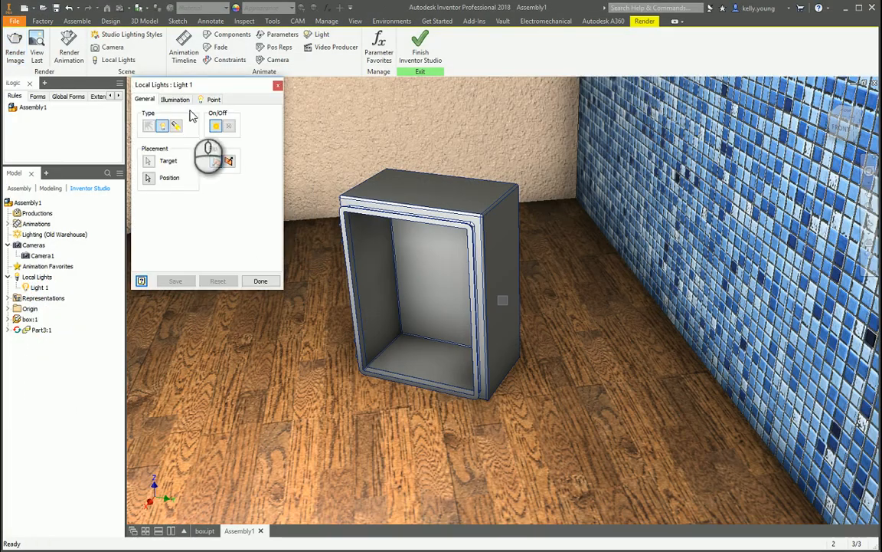
pyautogui.click(182, 99)
pyautogui.moveTo(184, 184); pyautogui.dragTo(168, 178)
pyautogui.click(183, 280)
pyautogui.click(259, 281)
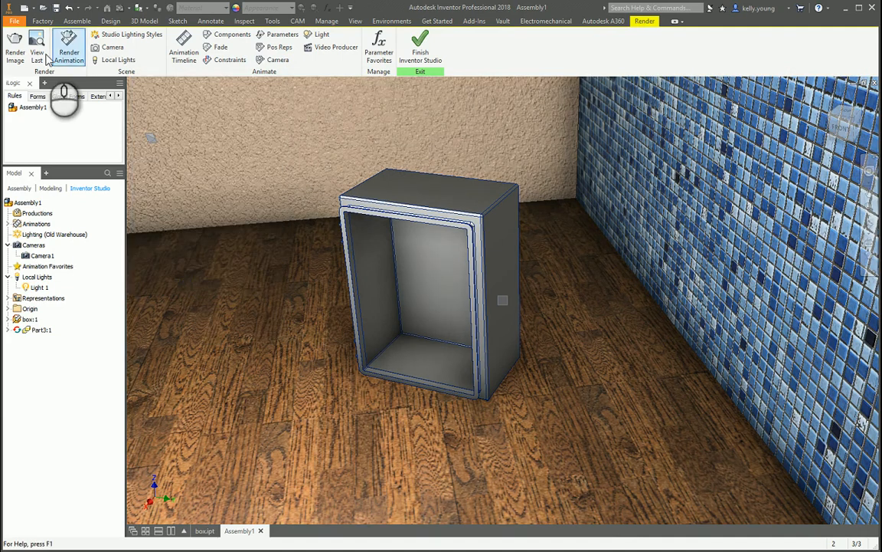
pyautogui.click(15, 51)
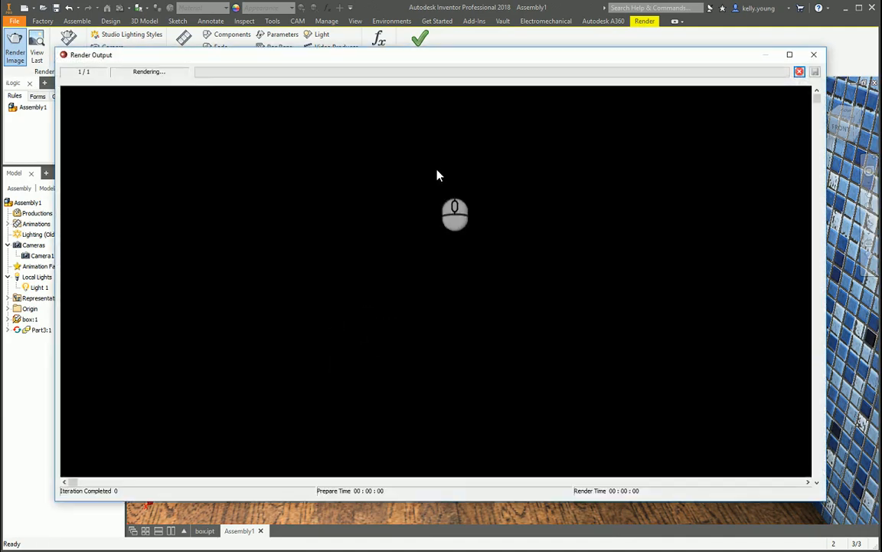
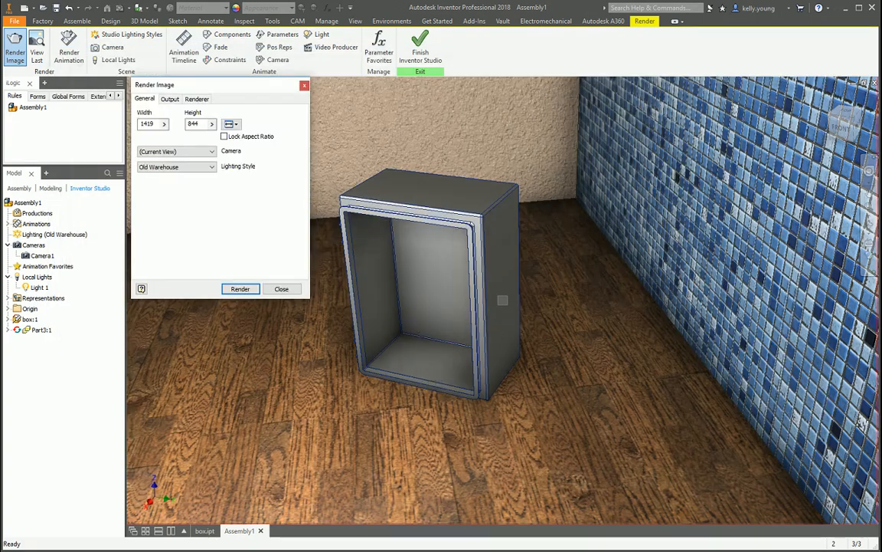
# Render the current view from a lower, closer angle on the box's open front.
pyautogui.click(868, 228)
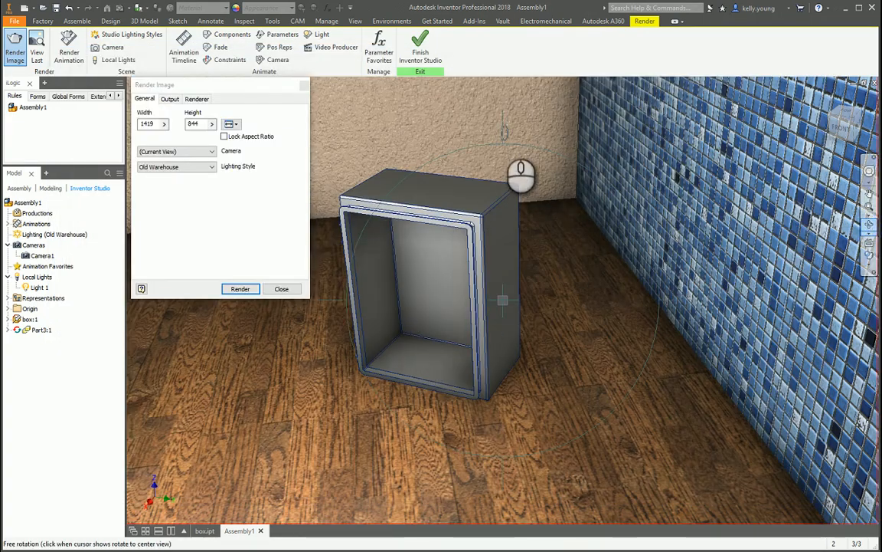
pyautogui.moveTo(503, 133); pyautogui.dragTo(529, 174)
pyautogui.scroll(4, 535, 167)
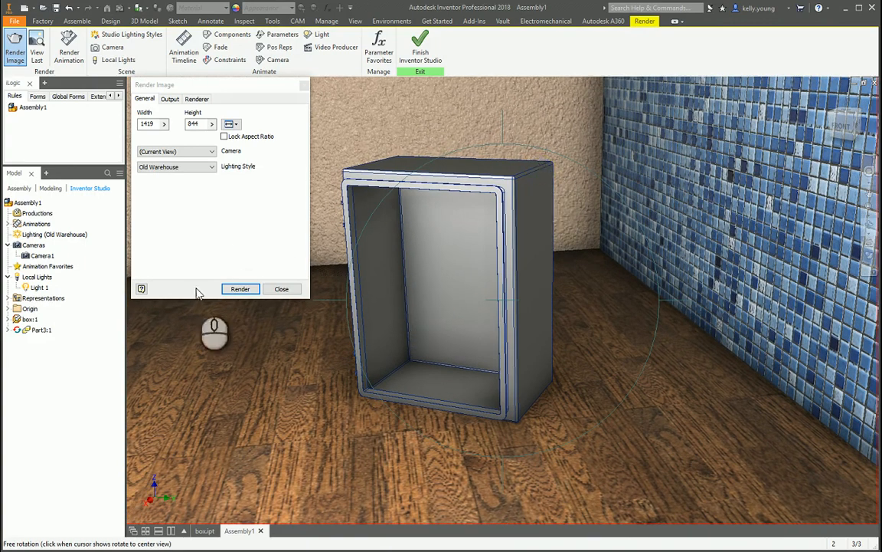
pyautogui.click(242, 288)
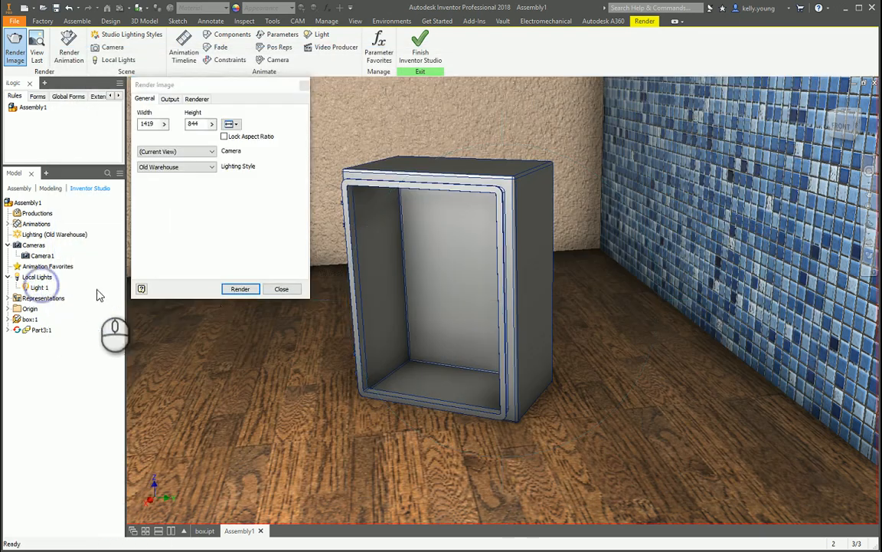
pyautogui.click(281, 288)
# Change Light 1's illumination color to purple and render a test image of the current view.
pyautogui.rightClick(40, 288)
pyautogui.click(87, 322)
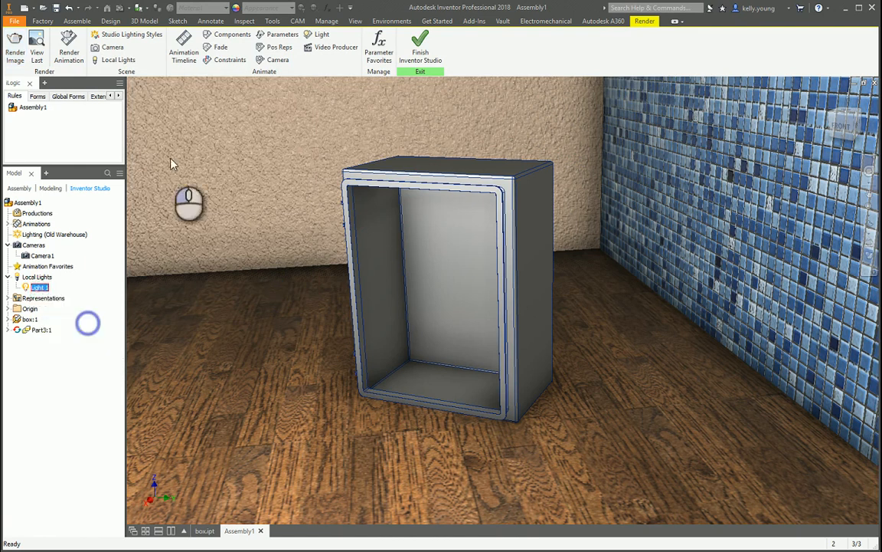
pyautogui.click(176, 99)
pyautogui.click(245, 129)
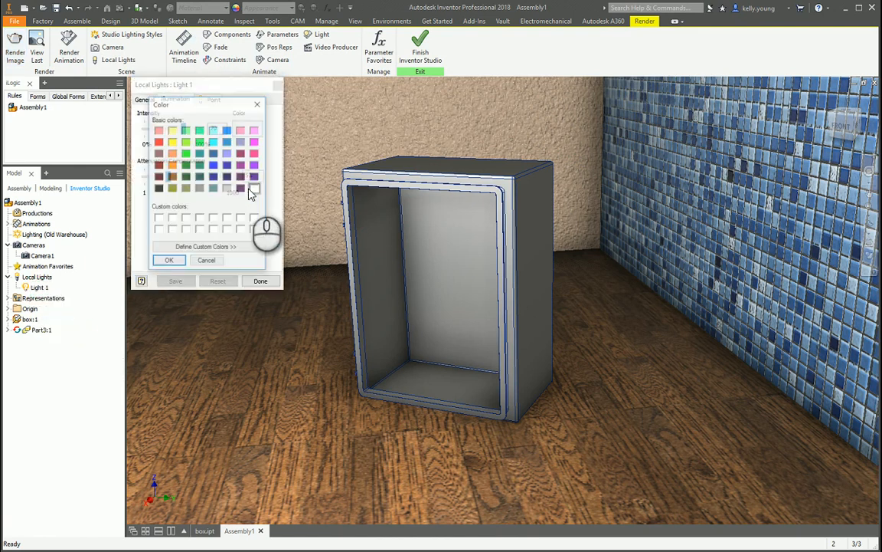
pyautogui.click(256, 165)
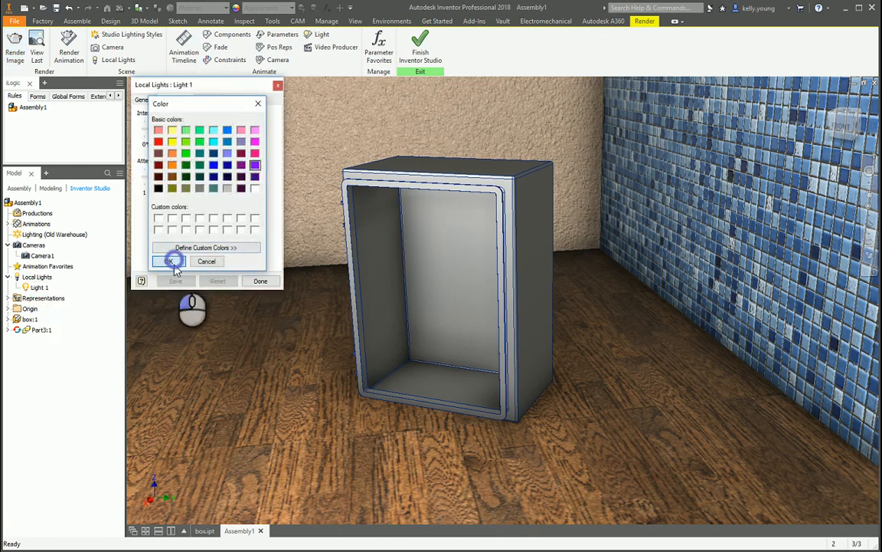
pyautogui.click(168, 262)
pyautogui.click(261, 282)
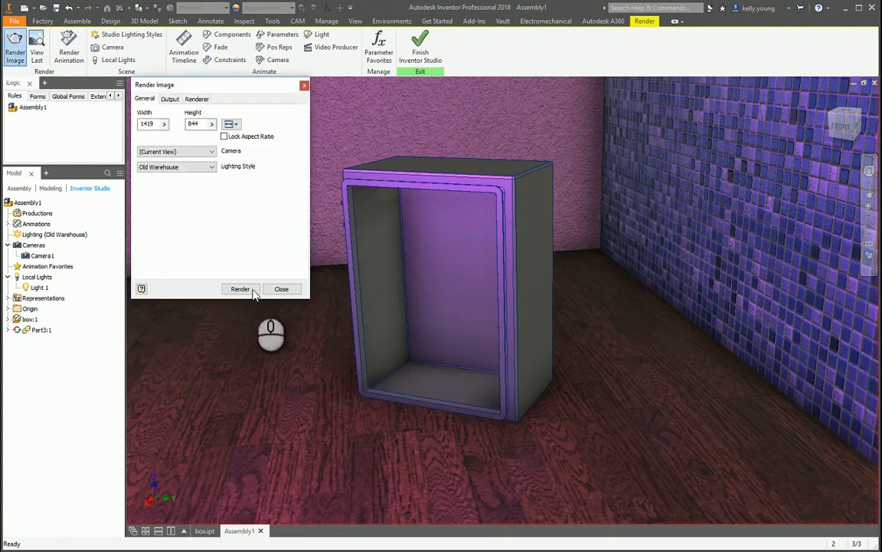
pyautogui.click(251, 289)
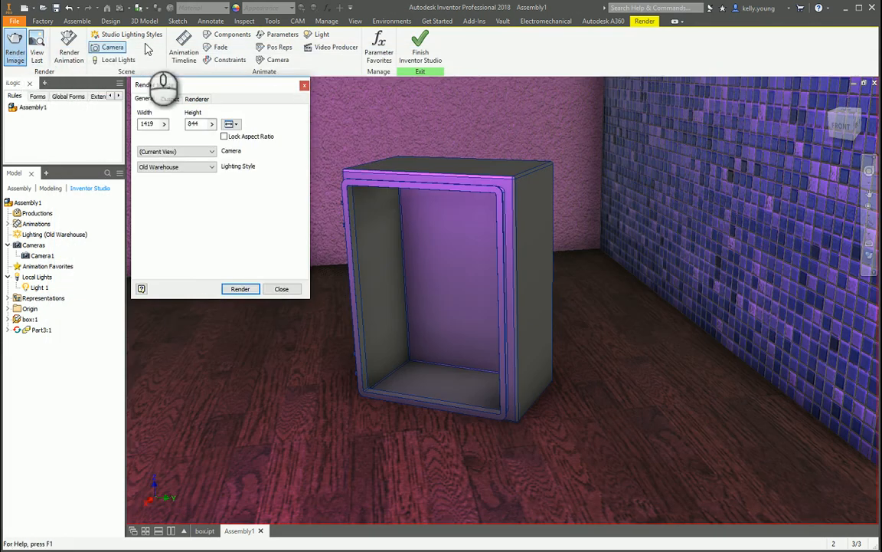
# Change Light 1's illumination color to light cyan, render a test image, and close the render output.
pyautogui.rightClick(38, 288)
pyautogui.click(71, 317)
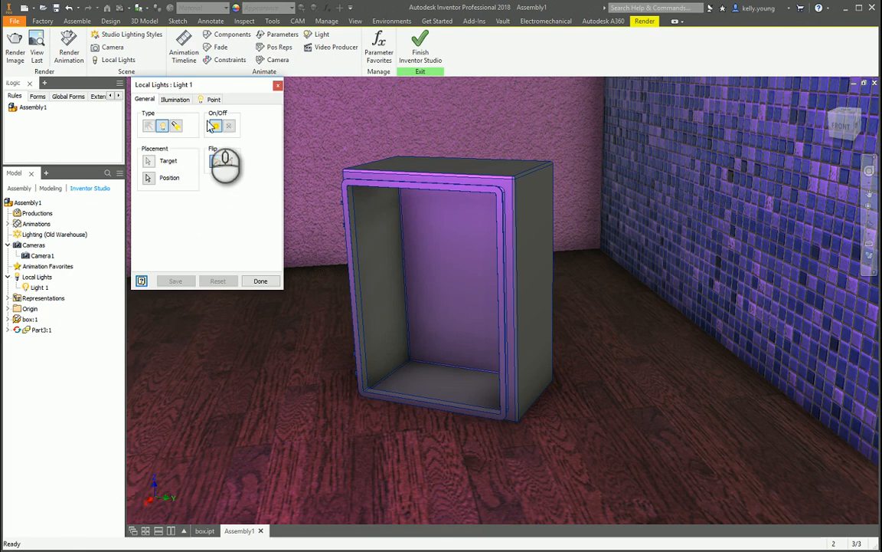
pyautogui.click(177, 100)
pyautogui.click(245, 126)
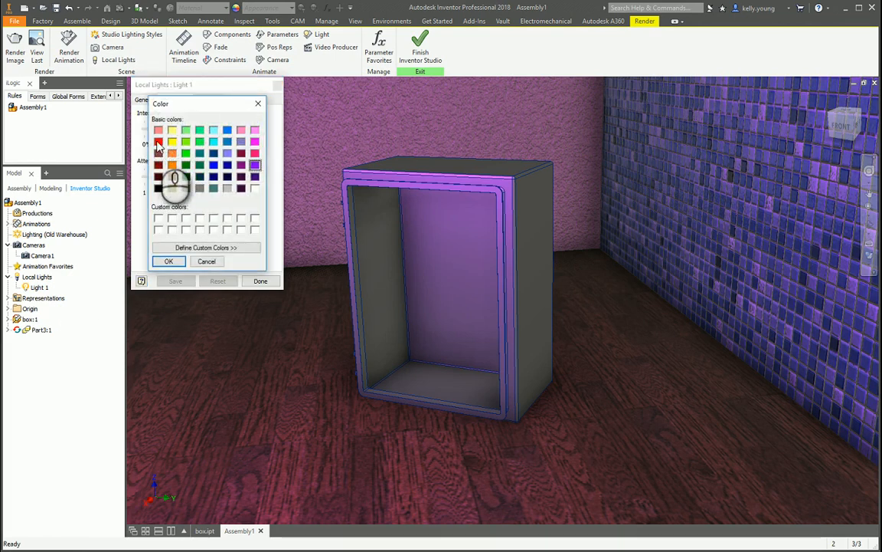
pyautogui.click(169, 261)
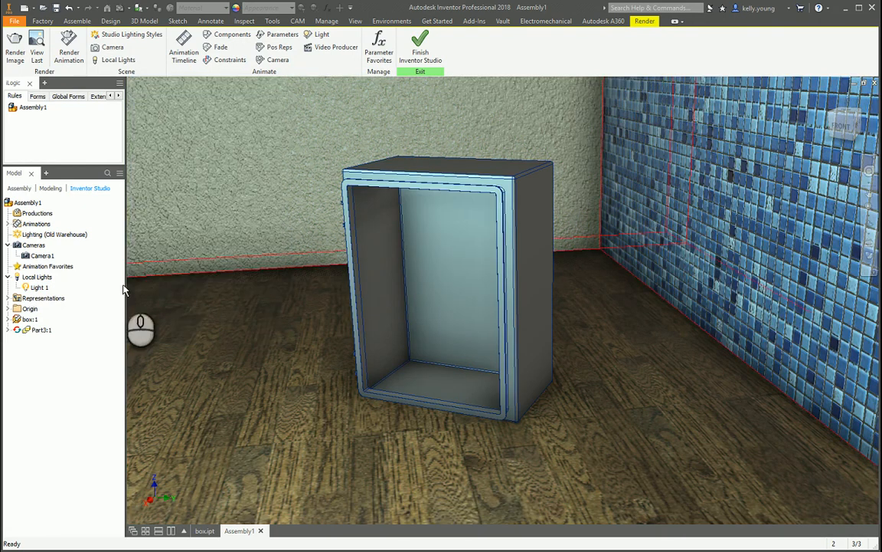
pyautogui.click(16, 48)
pyautogui.click(241, 288)
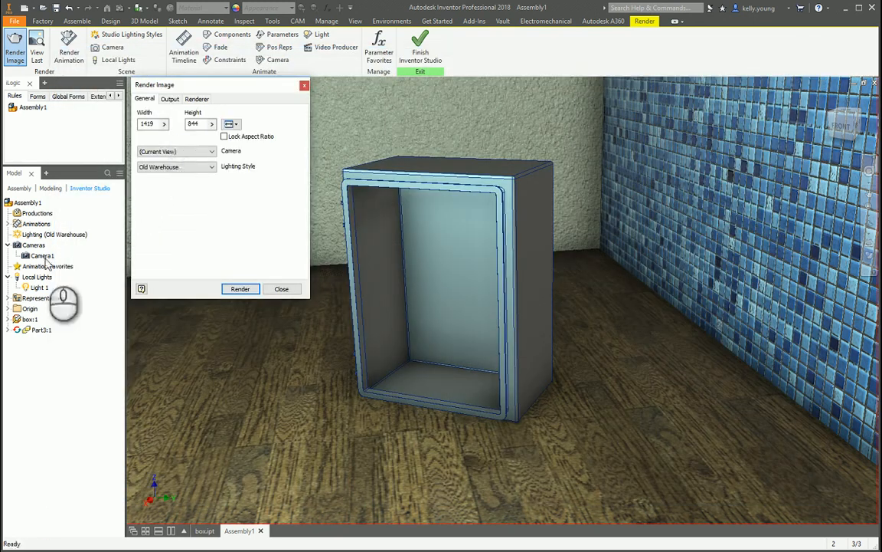
pyautogui.press('Escape')
# Change Light 1's illumination color to light yellow, save the light, and render a test image.
pyautogui.click(39, 290)
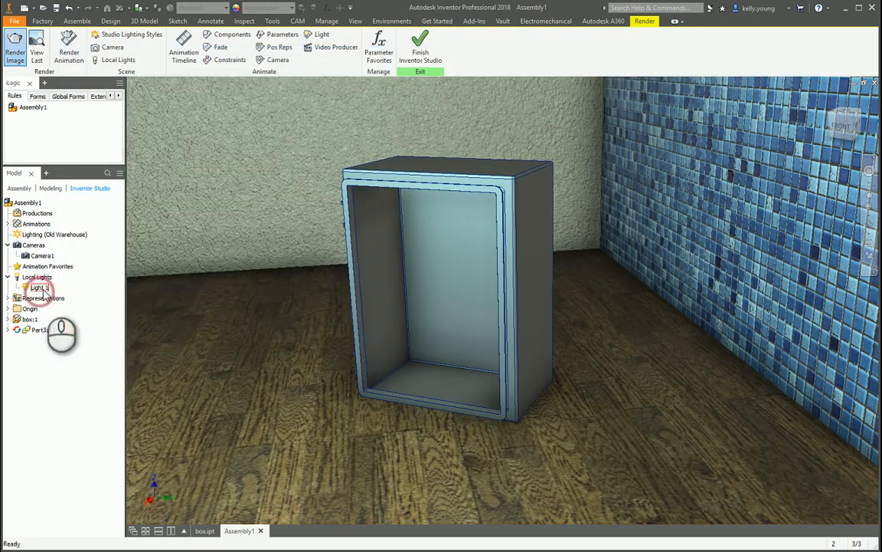
pyautogui.rightClick(41, 289)
pyautogui.click(79, 321)
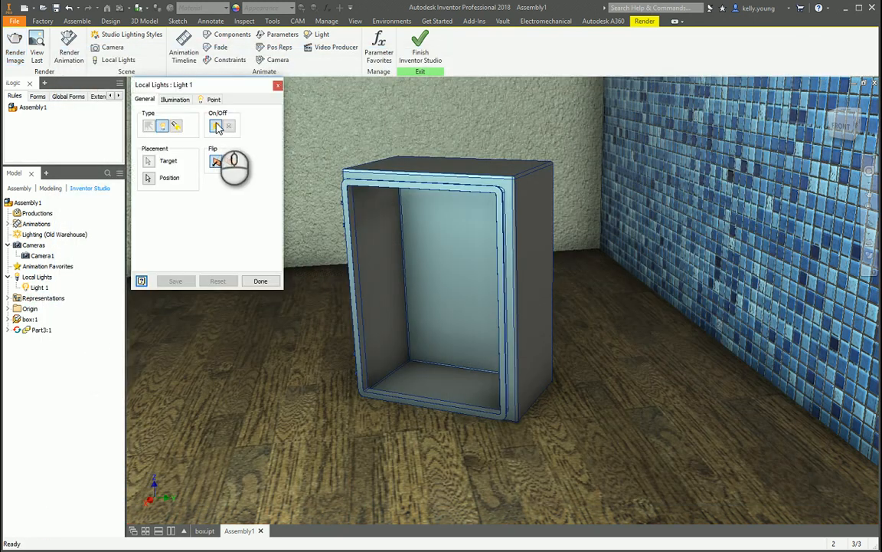
pyautogui.click(177, 99)
pyautogui.click(244, 130)
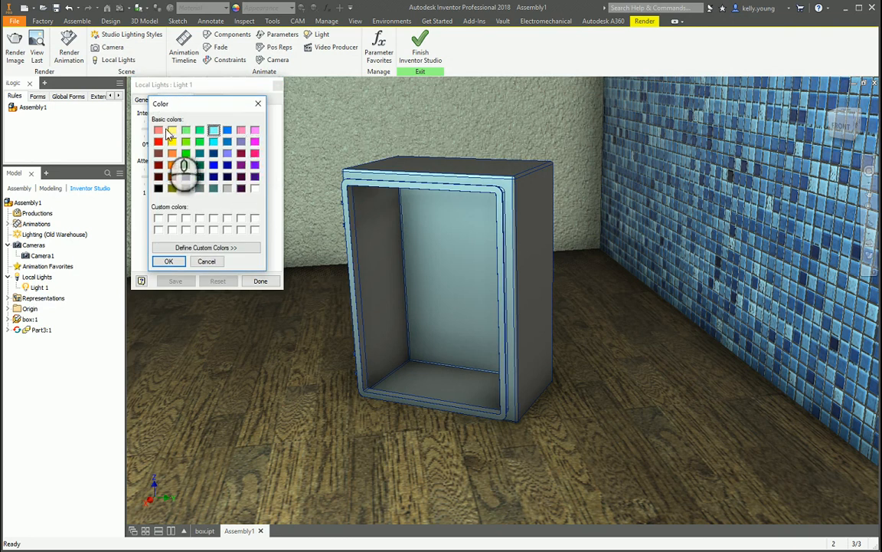
pyautogui.click(173, 131)
pyautogui.click(169, 261)
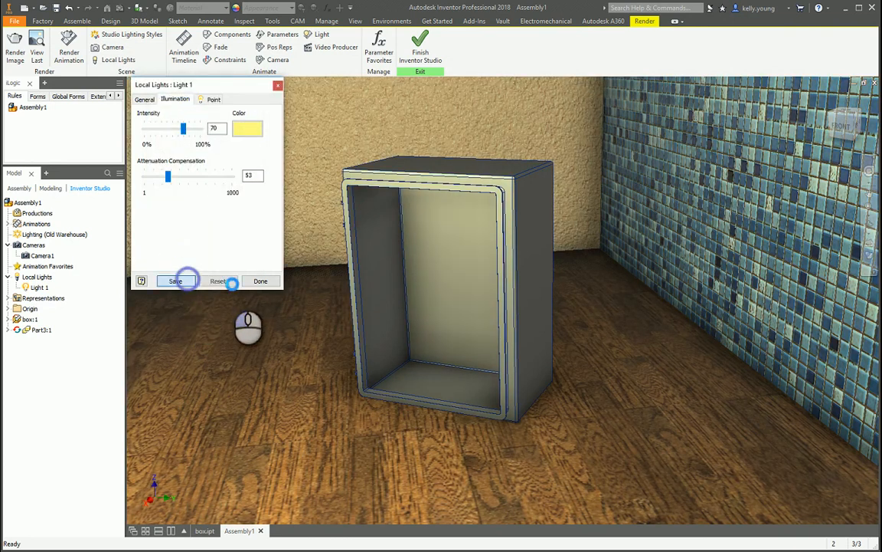
pyautogui.click(250, 280)
pyautogui.click(15, 47)
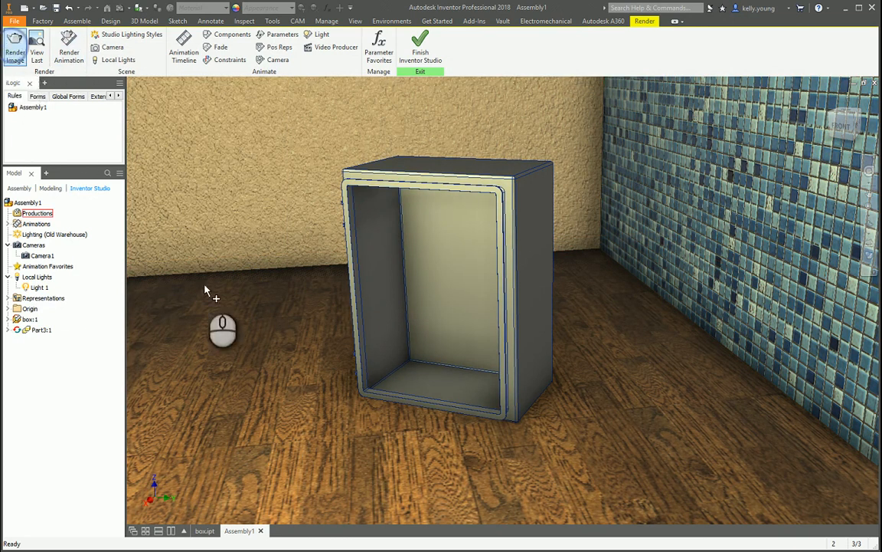
pyautogui.click(240, 289)
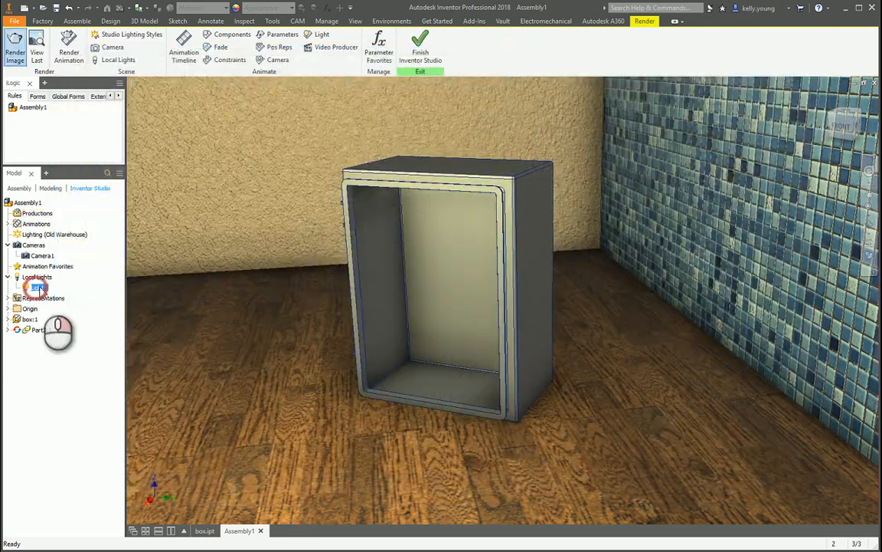
# Set Light 1's illumination color to white.
pyautogui.rightClick(38, 288)
pyautogui.click(69, 319)
pyautogui.click(174, 99)
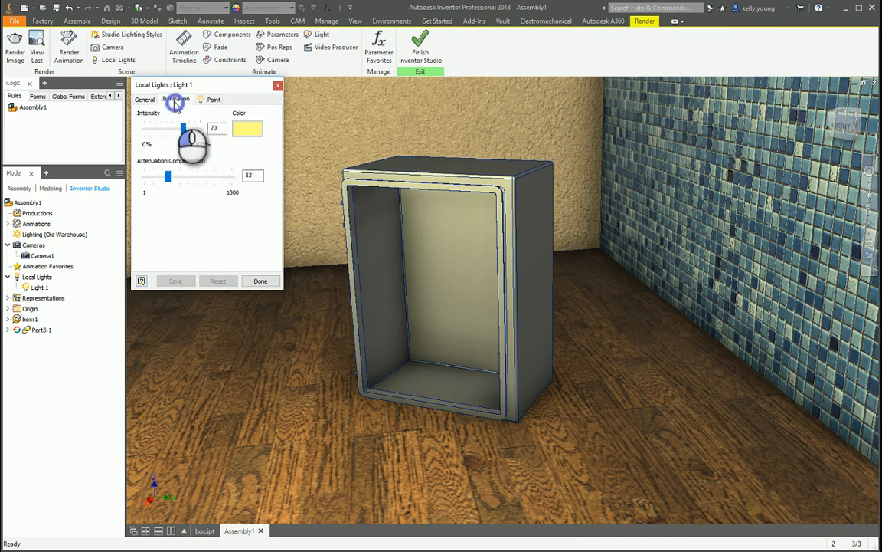
pyautogui.click(258, 132)
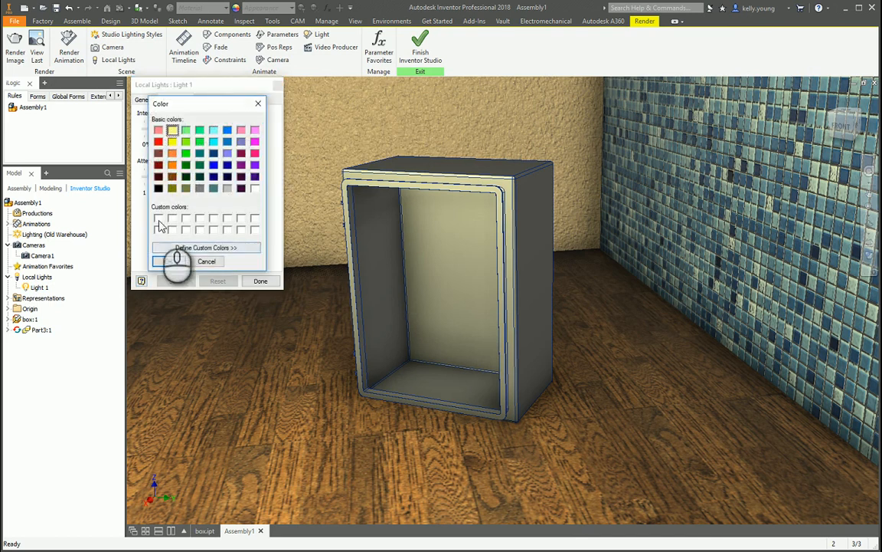
pyautogui.click(168, 261)
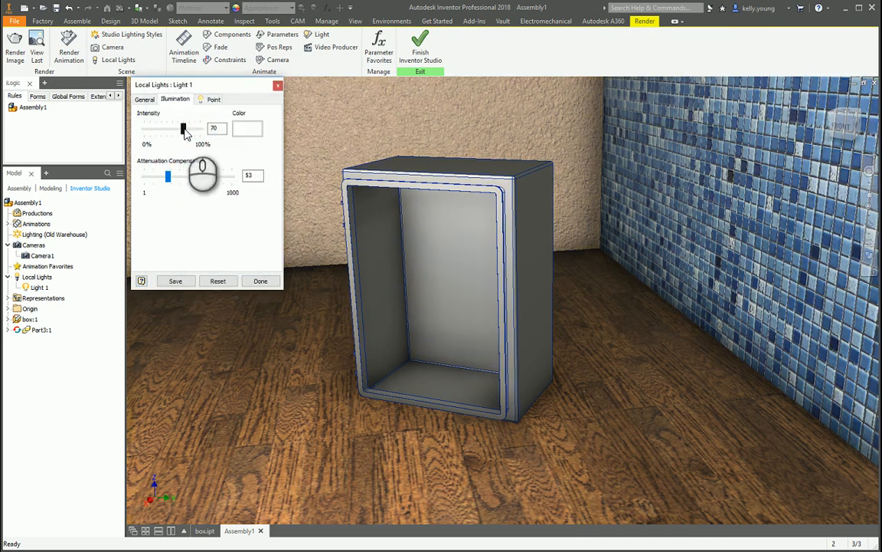
# Set Light 1's intensity to 39 and attenuation compensation to 62, and render the current view.
pyautogui.moveTo(182, 130); pyautogui.dragTo(168, 130)
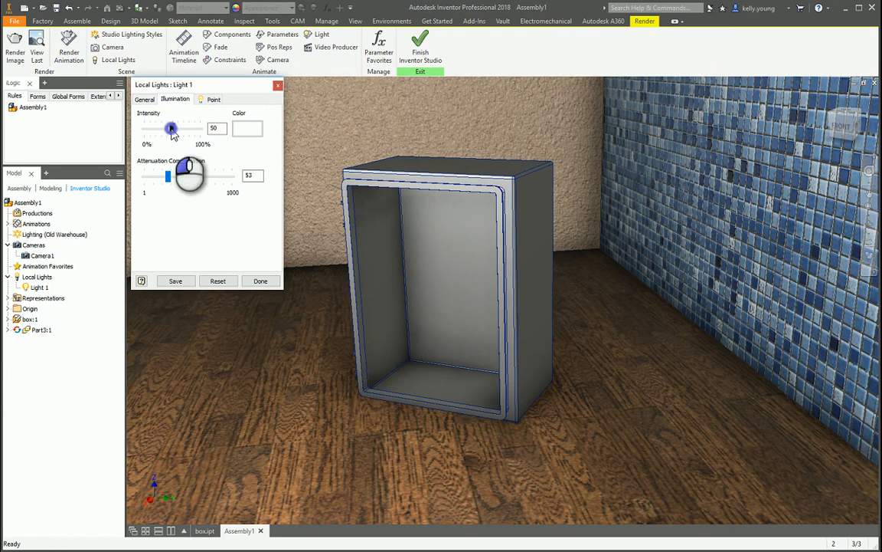
pyautogui.moveTo(167, 176); pyautogui.dragTo(172, 175)
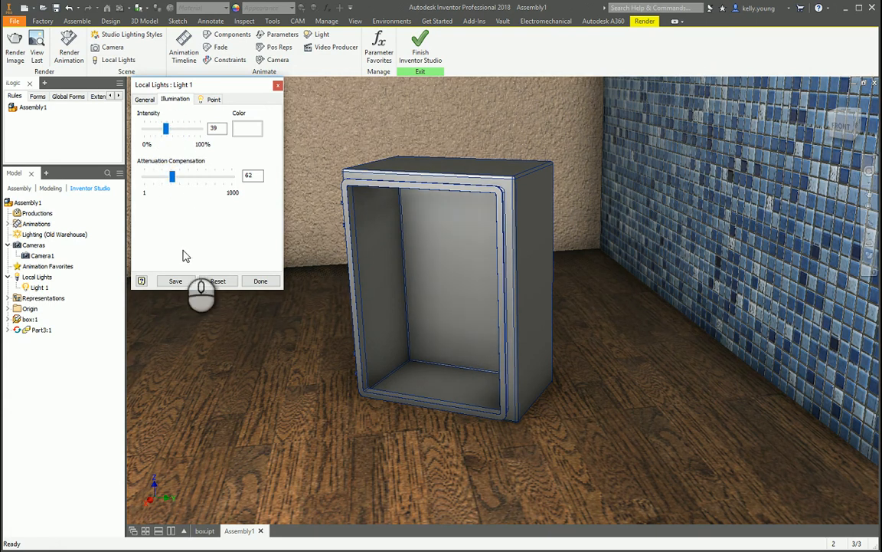
pyautogui.click(258, 283)
pyautogui.click(17, 51)
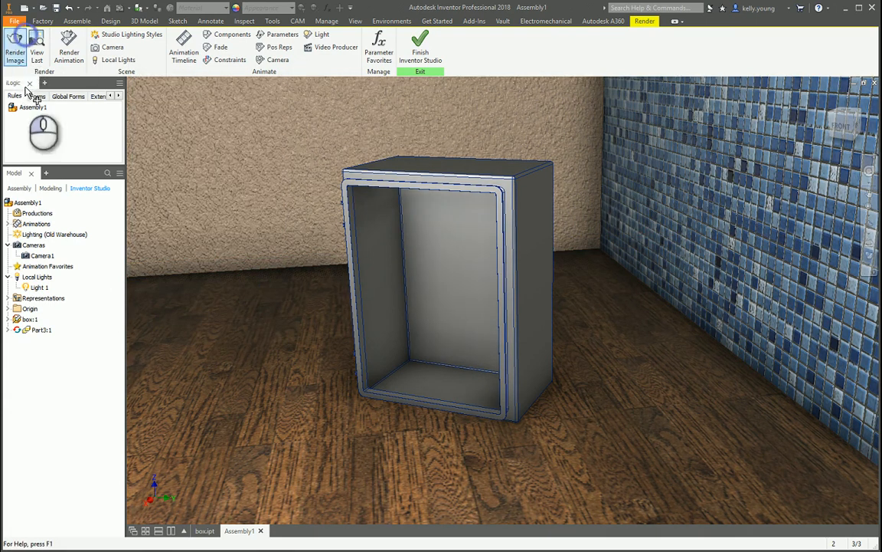
pyautogui.click(240, 289)
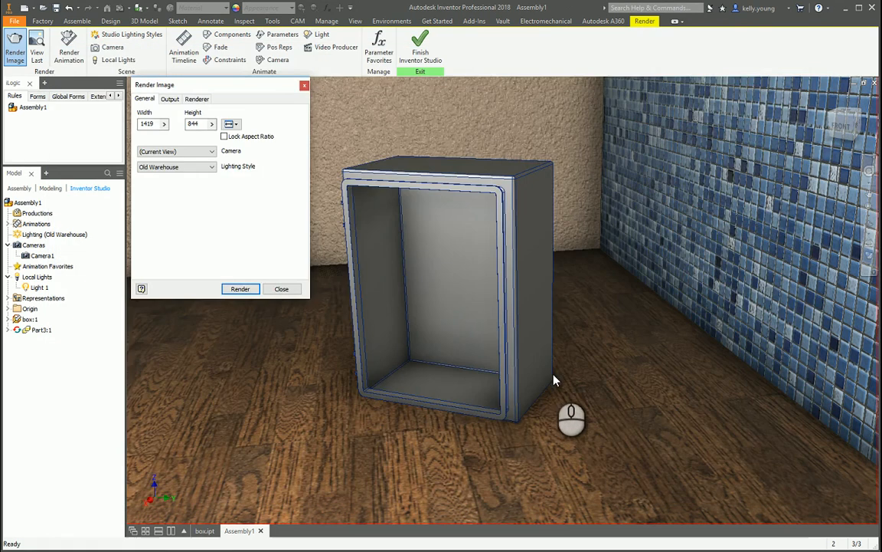
# Render the box from a low angle on its hinge side, with the blue tiled wall behind it.
pyautogui.scroll(5, 553, 378)
pyautogui.scroll(-5, 585, 361)
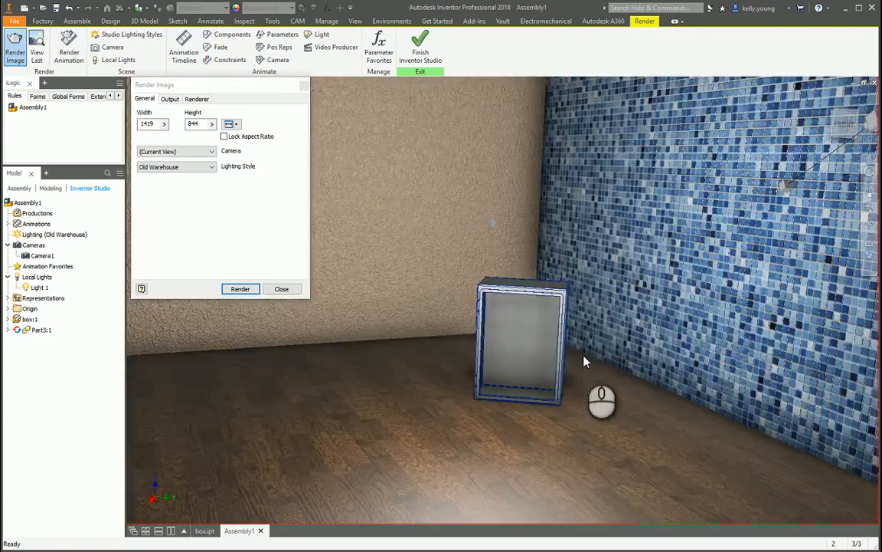
pyautogui.keyDown('shift'); pyautogui.moveTo(585, 362); pyautogui.dragTo(638, 272, button='middle'); pyautogui.keyUp('shift')
pyautogui.scroll(4, 661, 332)
pyautogui.scroll(4, 567, 288)
pyautogui.scroll(-5, 619, 299)
pyautogui.scroll(3, 517, 268)
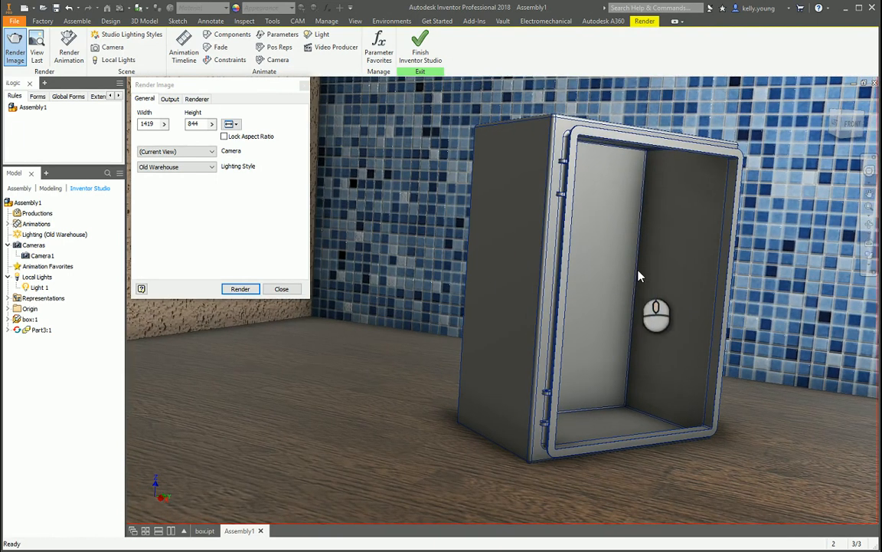
pyautogui.click(868, 225)
pyautogui.moveTo(670, 164); pyautogui.dragTo(652, 152)
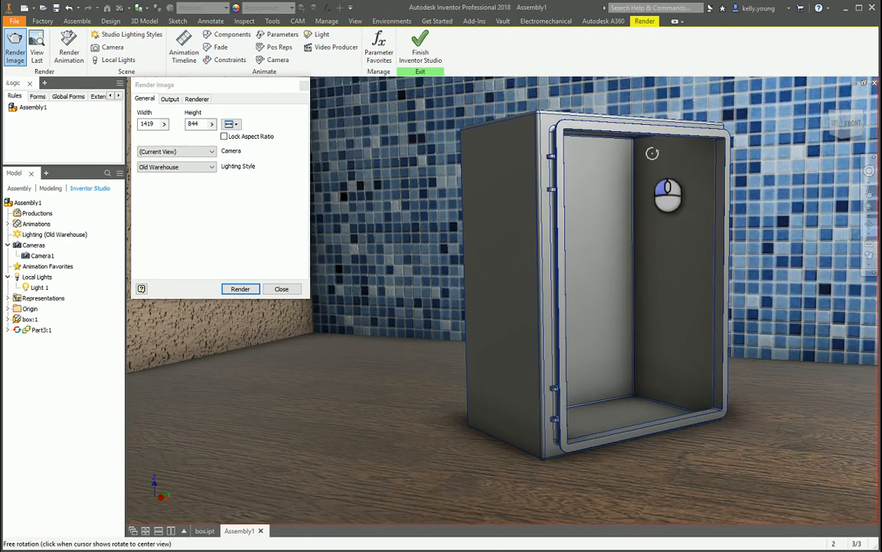
pyautogui.moveTo(652, 169); pyautogui.dragTo(548, 184, button='middle')
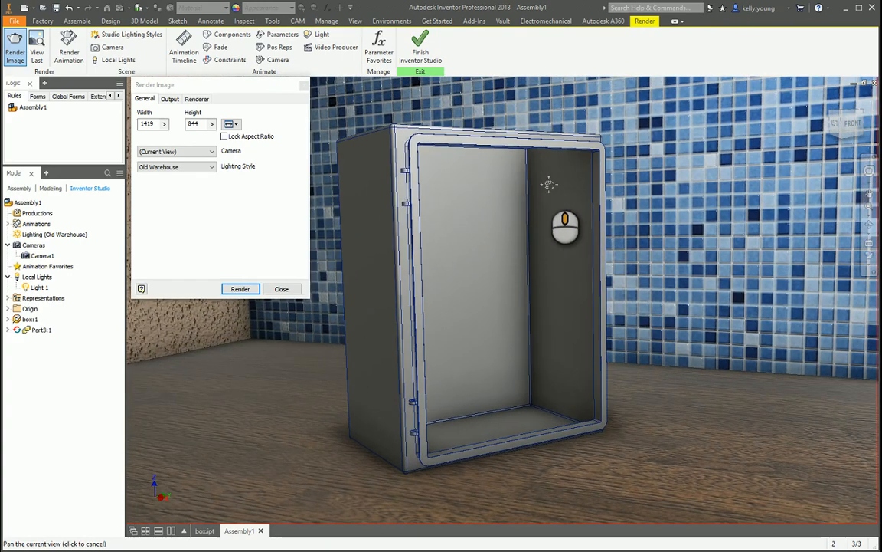
pyautogui.click(239, 290)
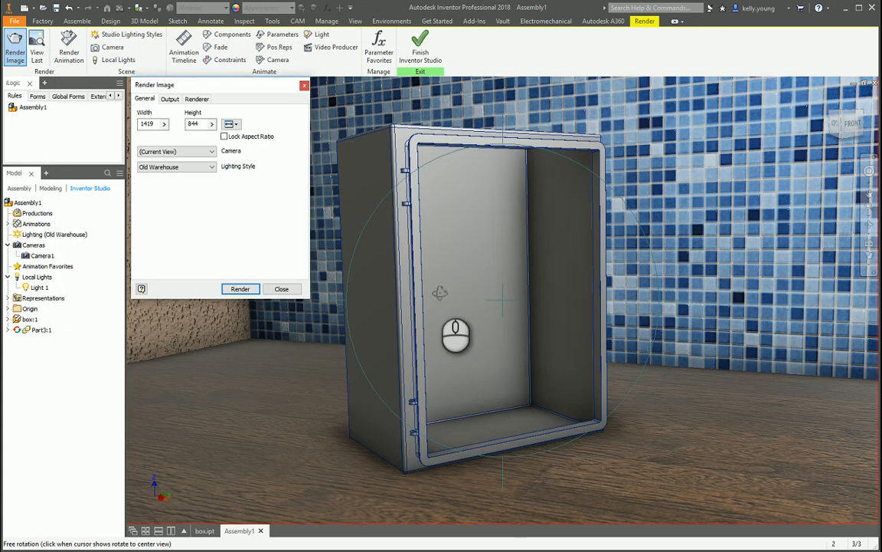
# Render the open box from a higher angle that shows its top, and repeat the render after shifting the box in the frame.
pyautogui.moveTo(512, 144)
pyautogui.mouseDown()
pyautogui.moveTo(508, 120)
pyautogui.moveTo(496, 148)
pyautogui.mouseUp()
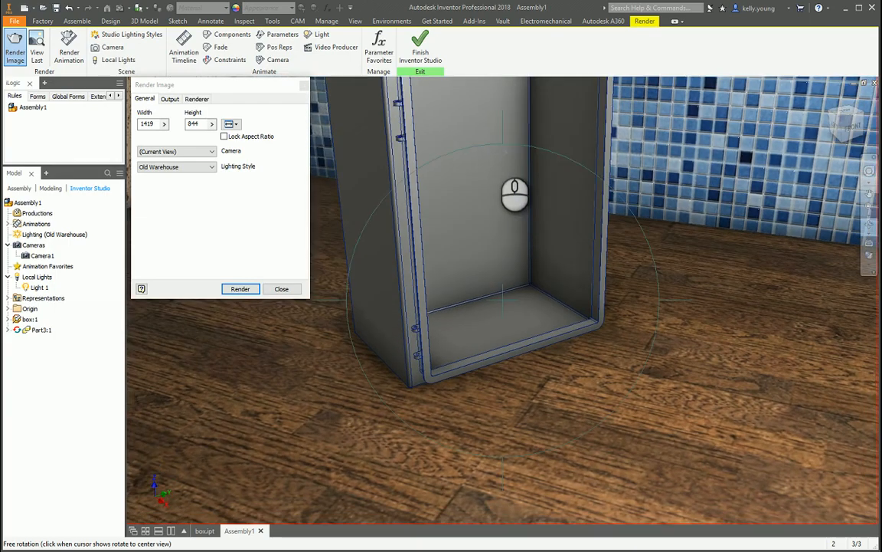
pyautogui.moveTo(496, 148); pyautogui.dragTo(488, 254, button='middle')
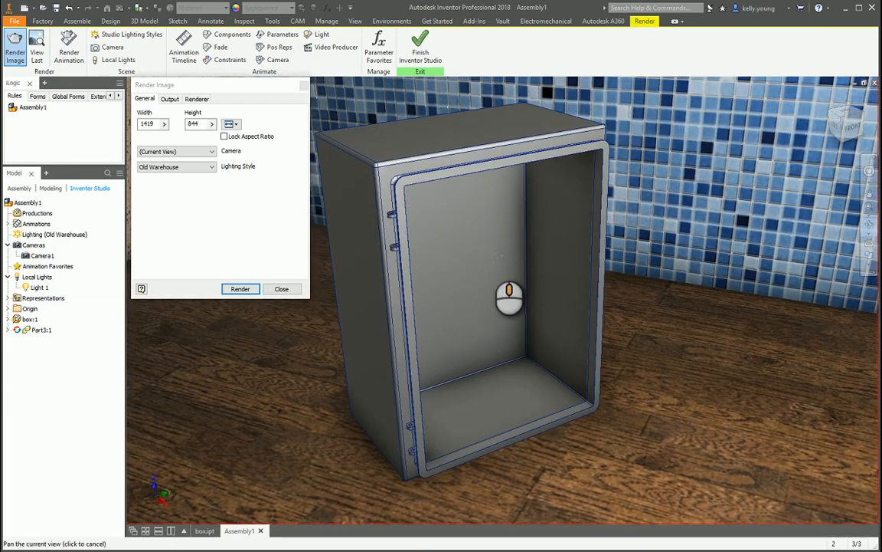
pyautogui.click(239, 288)
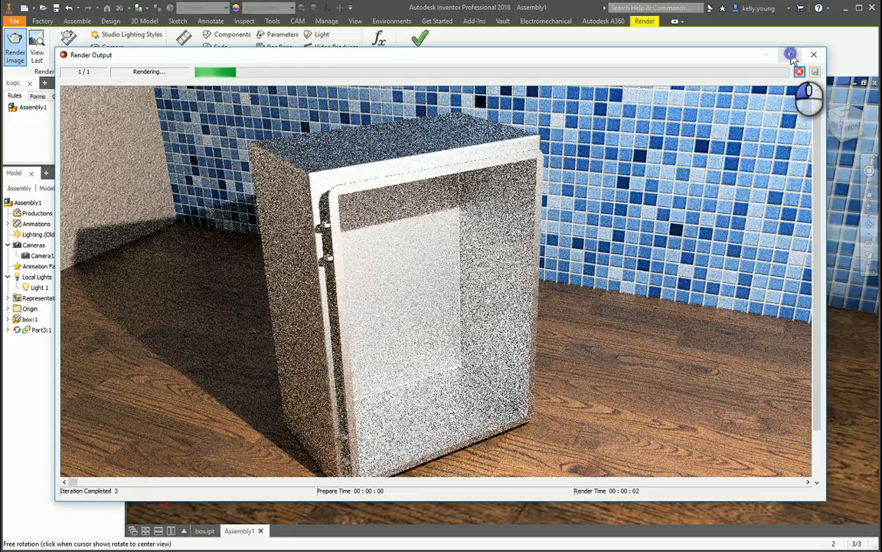
pyautogui.click(790, 55)
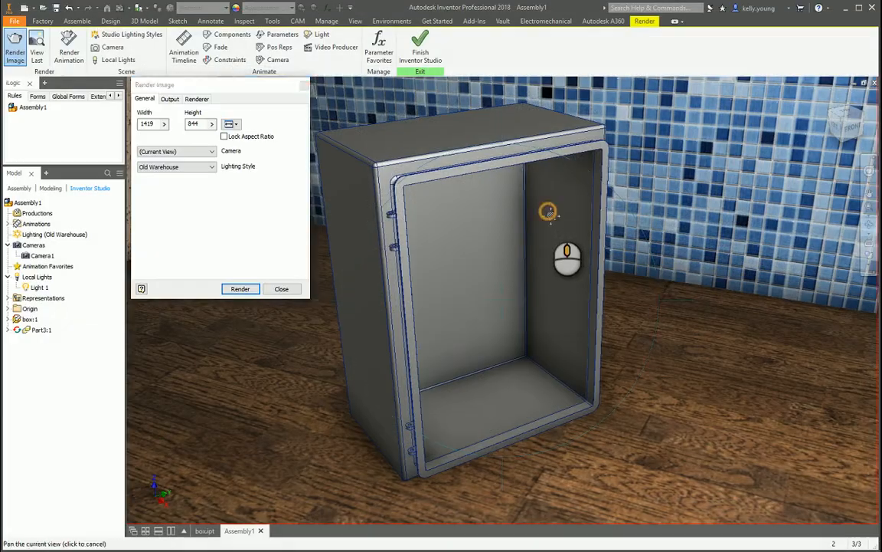
pyautogui.moveTo(567, 244); pyautogui.dragTo(333, 274)
pyautogui.click(246, 290)
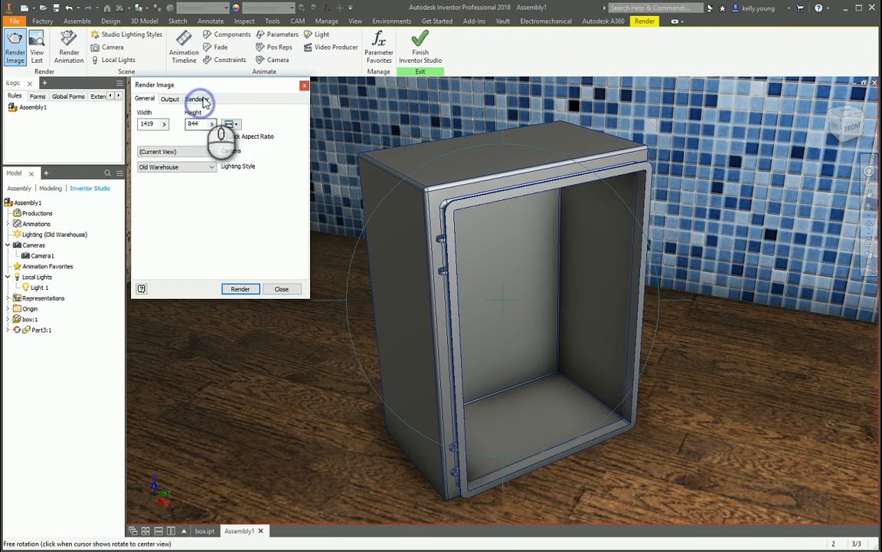
# Set the renderer to 2000 iterations and the antialiasing filter type to Lanczos.
pyautogui.click(196, 98)
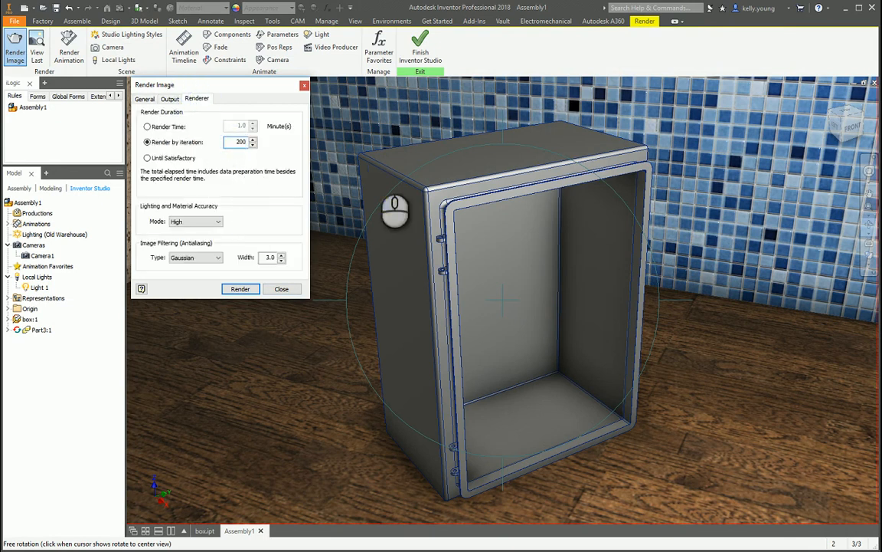
pyautogui.click(192, 257)
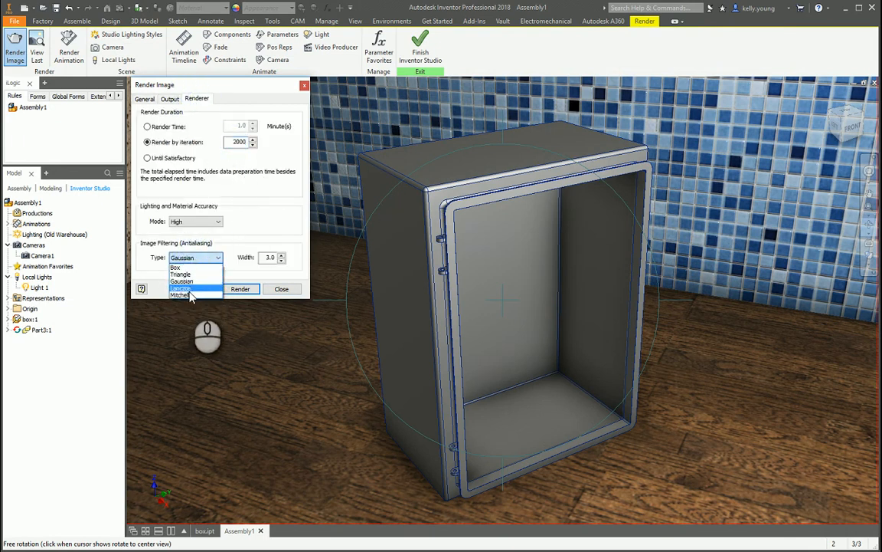
pyautogui.click(188, 290)
# Render the current view at 1400 by 900 with the Old Warehouse lighting style and enlarge the render output.
pyautogui.click(169, 99)
pyautogui.click(144, 98)
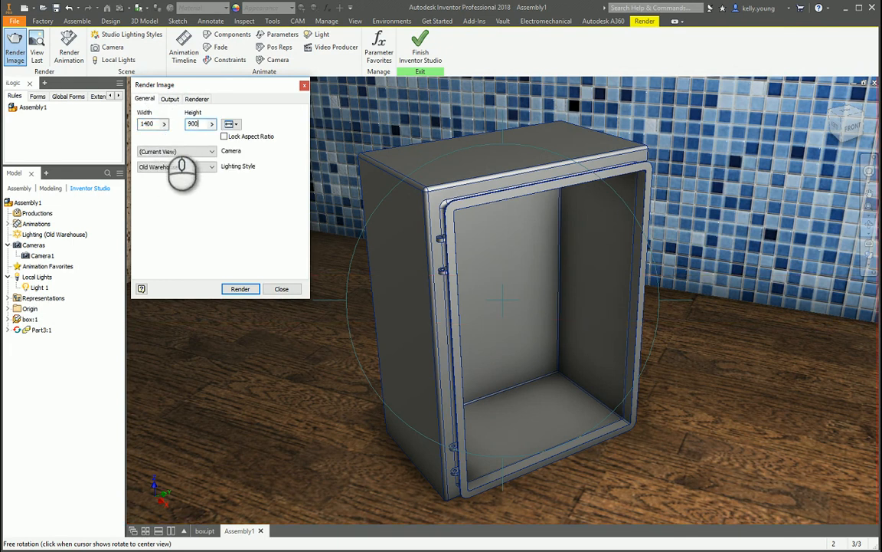
pyautogui.click(241, 288)
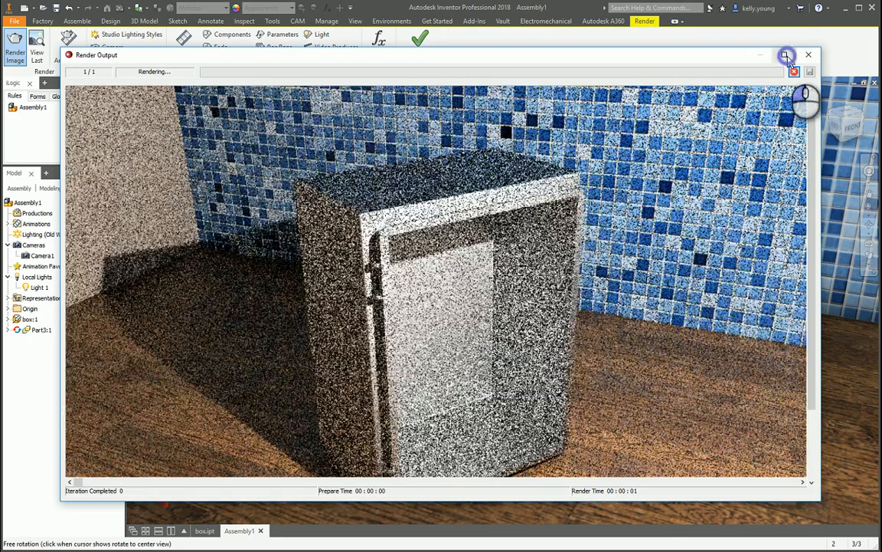
pyautogui.click(786, 56)
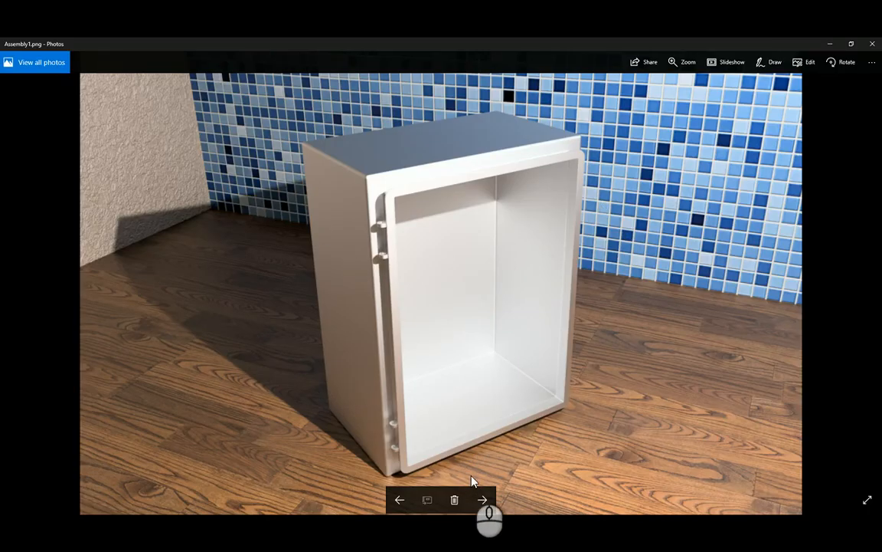
# Review the finished rendering of the box, close the render settings and exit Inventor Studio.
pyautogui.moveTo(462, 523)
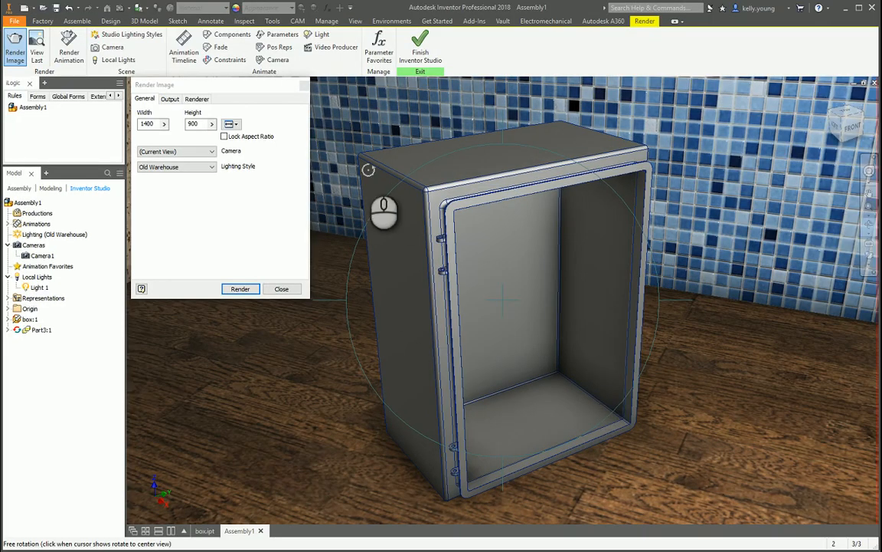
pyautogui.press('Escape')
pyautogui.click(281, 288)
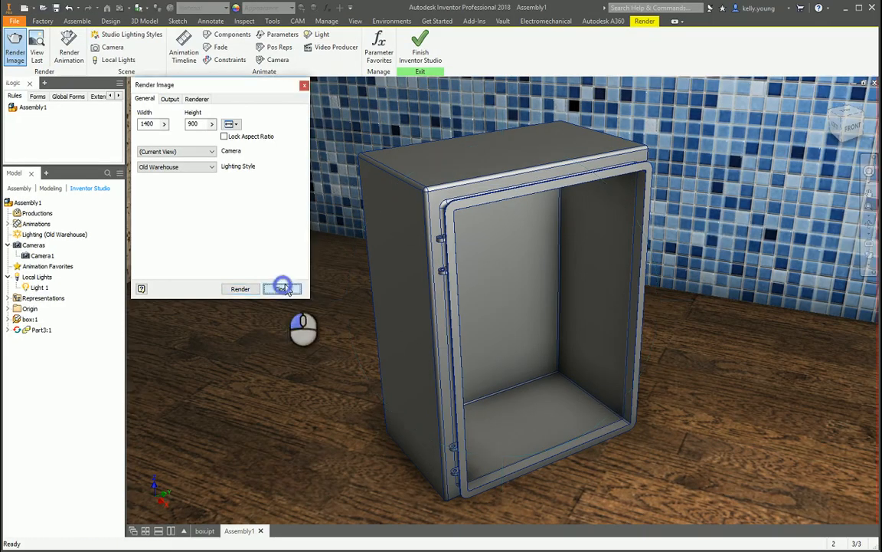
pyautogui.click(420, 52)
# Open the room part for in-place editing and start a 2D sketch on the blue tiled wall.
pyautogui.moveTo(499, 255); pyautogui.dragTo(657, 313, button='middle')
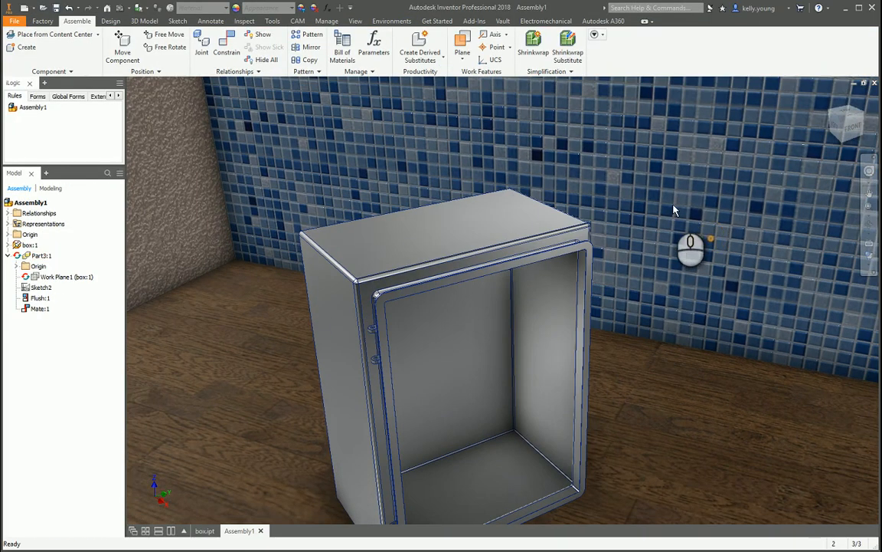
pyautogui.moveTo(672, 205); pyautogui.dragTo(678, 259)
pyautogui.click(682, 205)
pyautogui.doubleClick(682, 206)
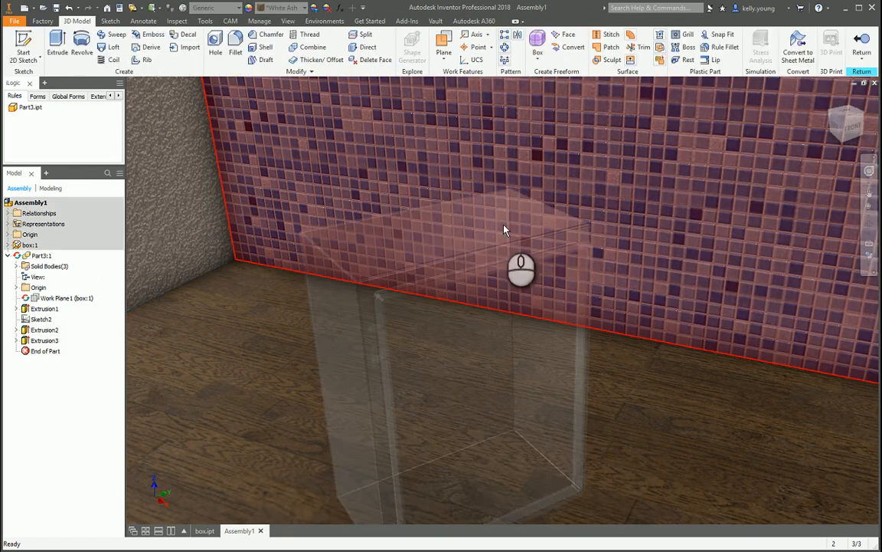
pyautogui.press('s')
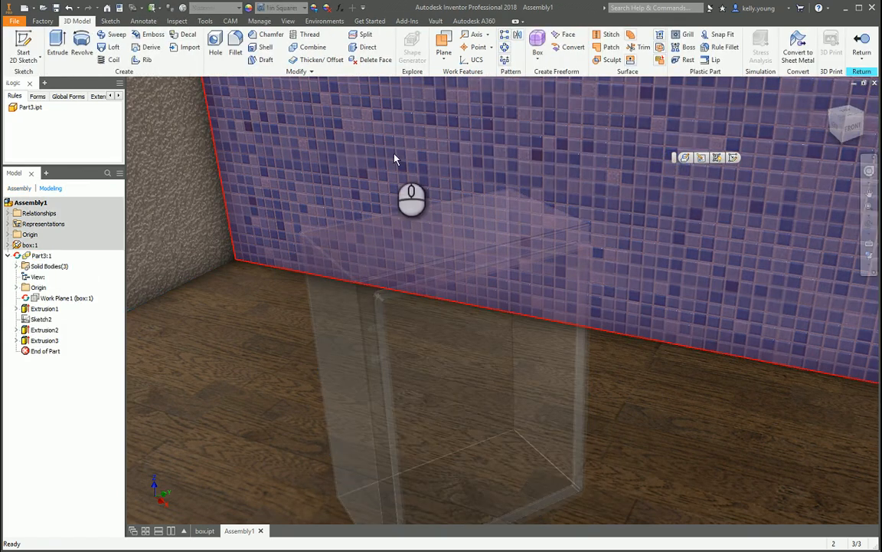
pyautogui.click(396, 161)
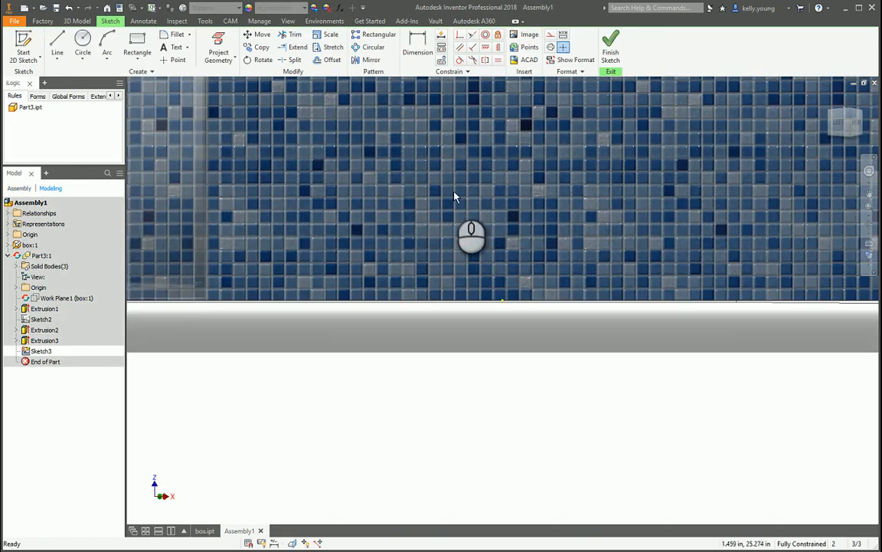
# Switch the display to orthographic projection and inspect the floor and tiled wall from an angled view.
pyautogui.scroll(-5, 438, 301)
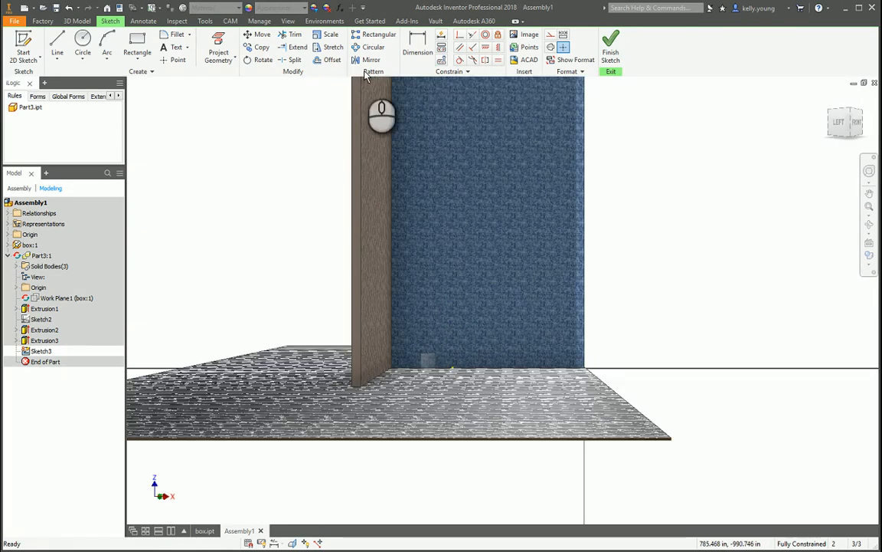
pyautogui.click(288, 21)
pyautogui.click(243, 35)
pyautogui.click(241, 52)
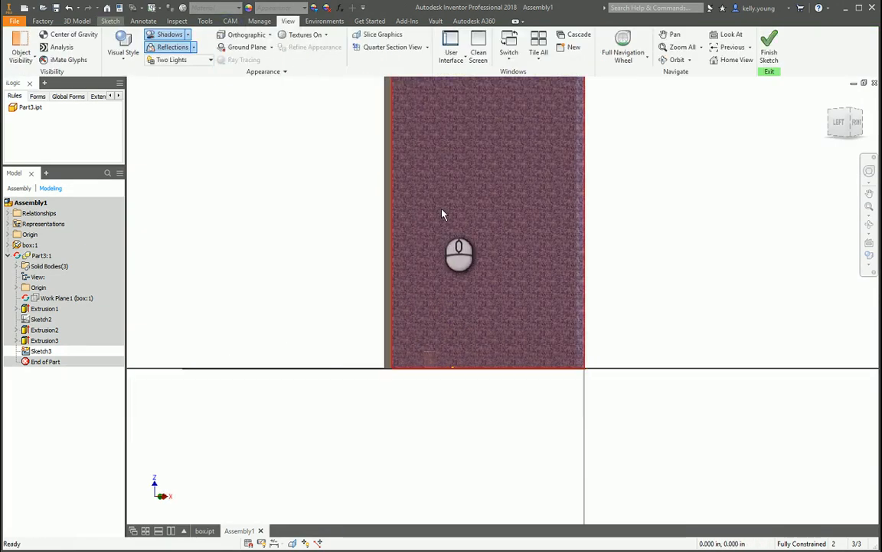
pyautogui.keyDown('shift'); pyautogui.moveTo(443, 213); pyautogui.dragTo(438, 141, button='middle'); pyautogui.keyUp('shift')
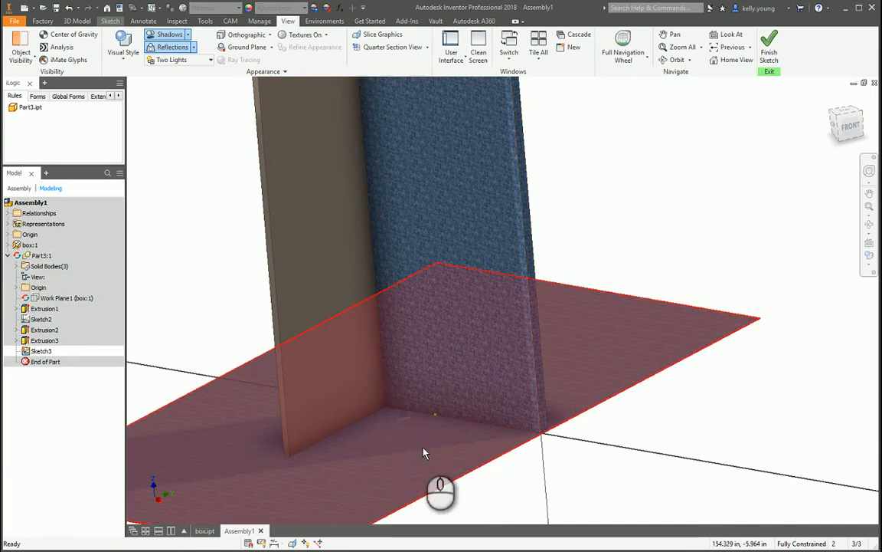
pyautogui.click(400, 417)
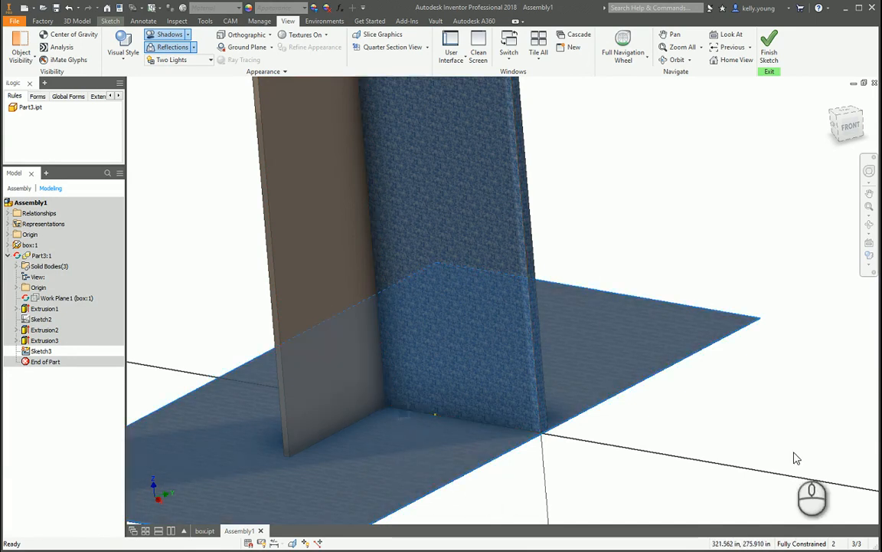
pyautogui.click(415, 453)
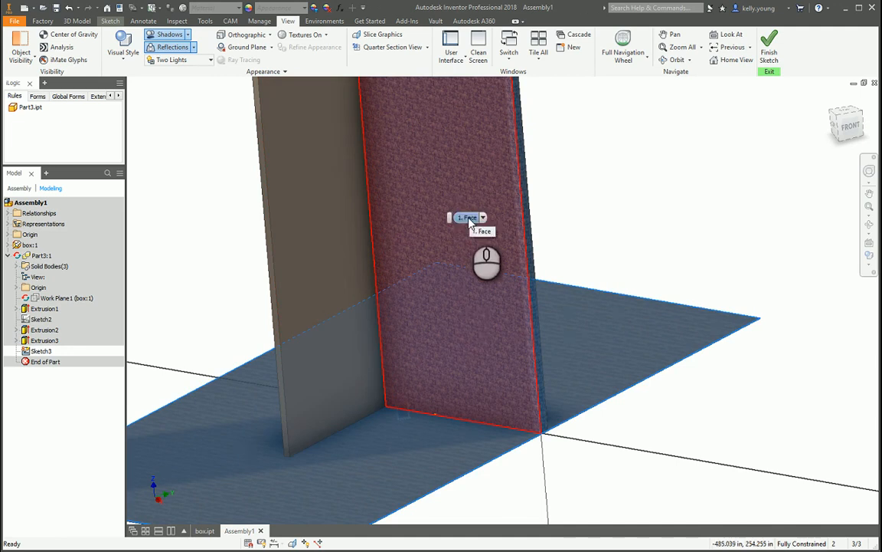
pyautogui.click(469, 218)
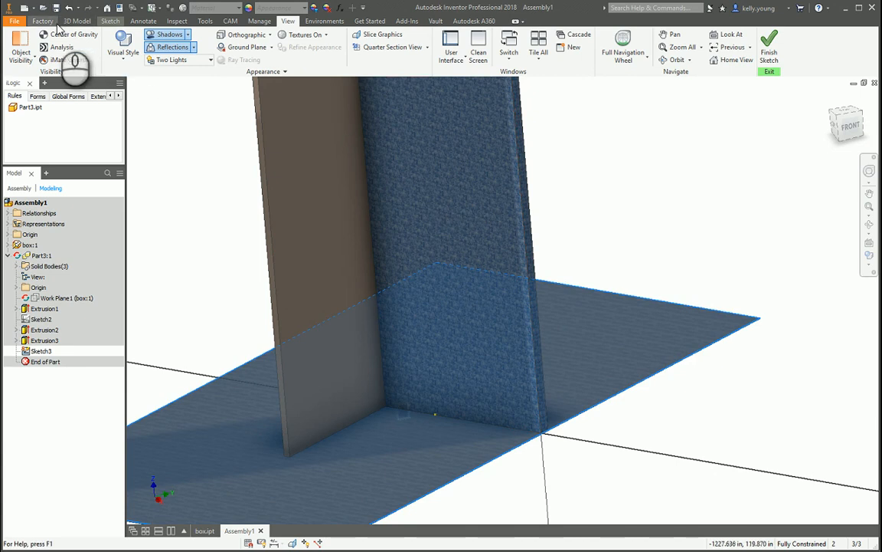
# Leave the tiled-wall sketch and delete it from the room part.
pyautogui.click(110, 21)
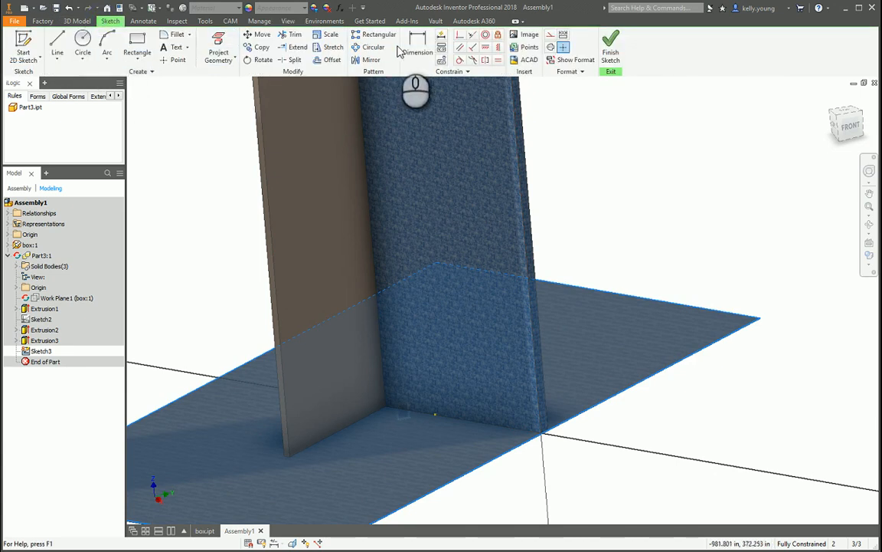
pyautogui.click(527, 34)
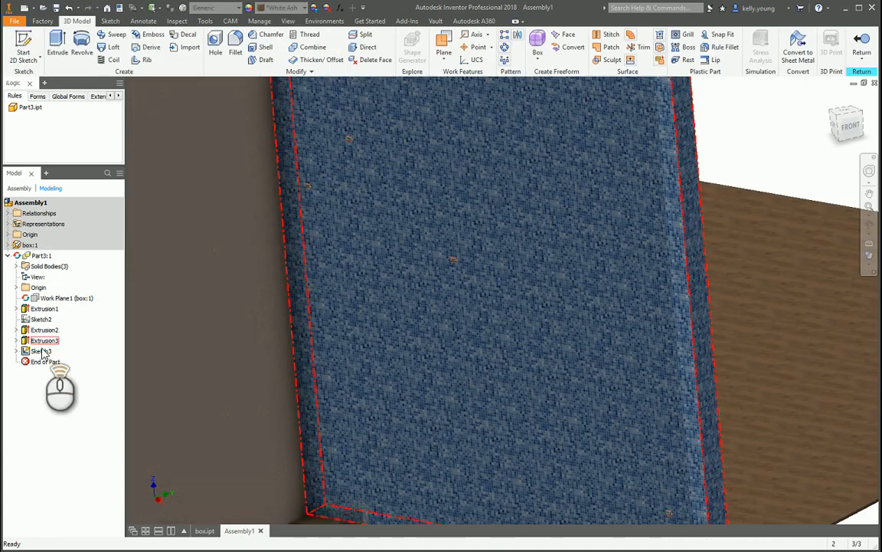
pyautogui.rightClick(43, 351)
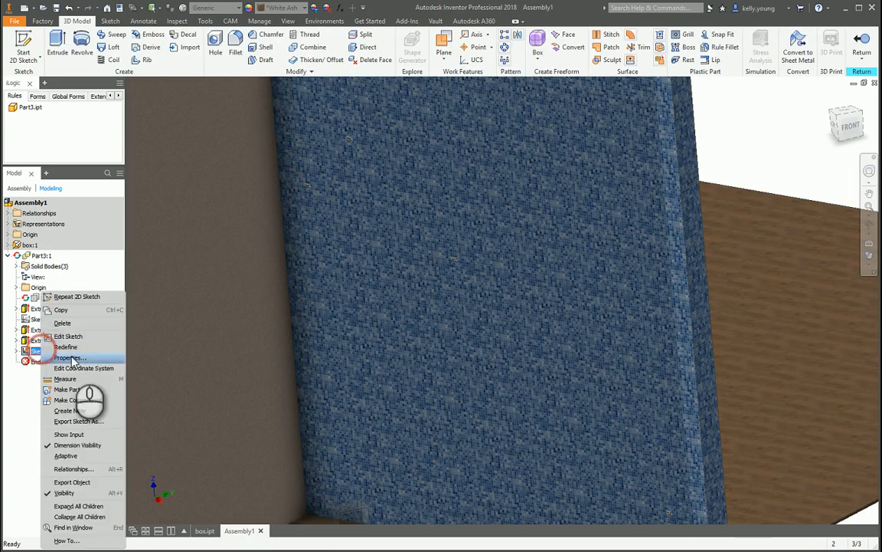
pyautogui.click(62, 322)
# Switch from the assembly to the box.ipt document.
pyautogui.scroll(-6, 465, 335)
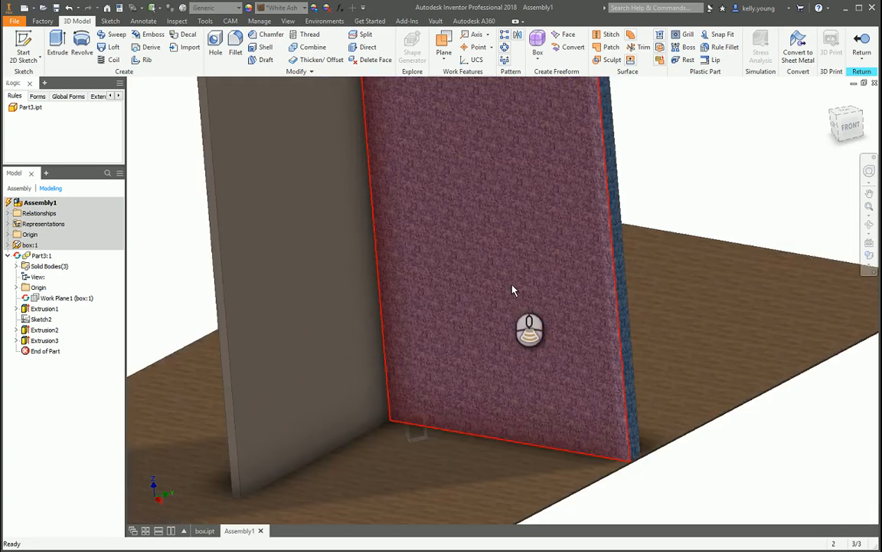
pyautogui.moveTo(510, 287)
pyautogui.mouseDown(button='middle')
pyautogui.moveTo(494, 392)
pyautogui.moveTo(479, 401)
pyautogui.mouseUp(button='middle')
pyautogui.scroll(4, 519, 376)
pyautogui.moveTo(333, 331); pyautogui.dragTo(363, 326, button='middle')
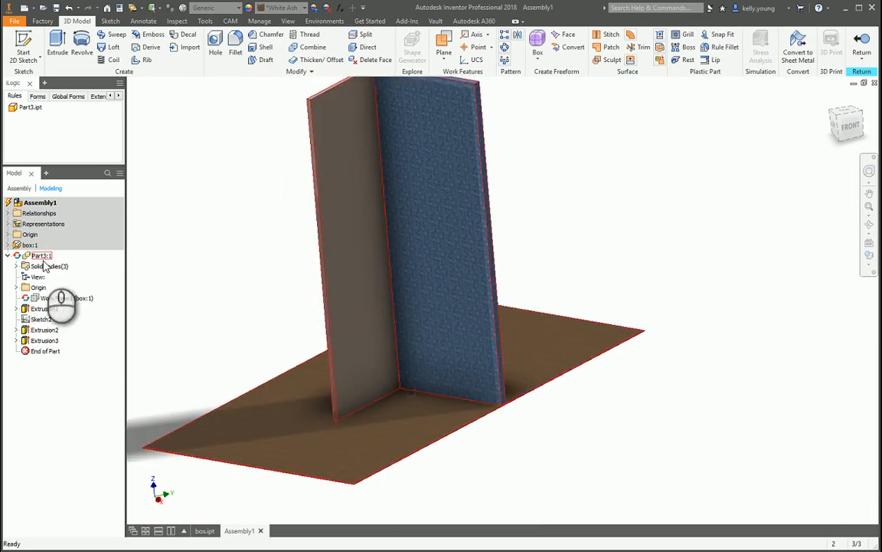
pyautogui.click(204, 530)
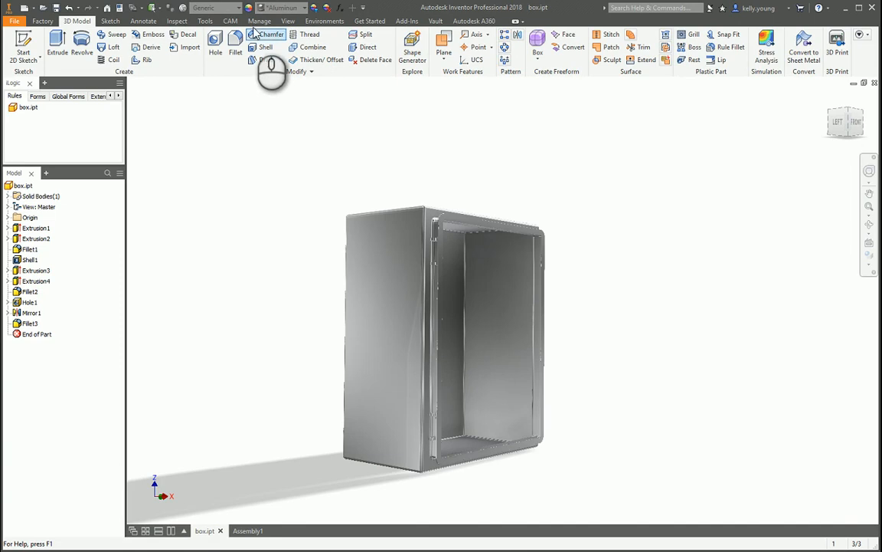
# Set the application background to Background Image, using the 4-by-8-ft welding table picture, and apply it.
pyautogui.click(212, 20)
pyautogui.click(168, 55)
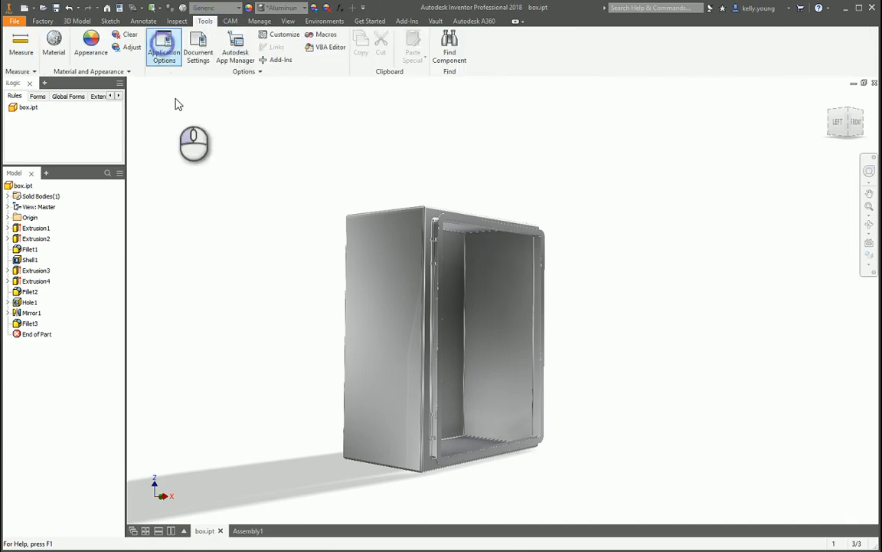
pyautogui.click(273, 123)
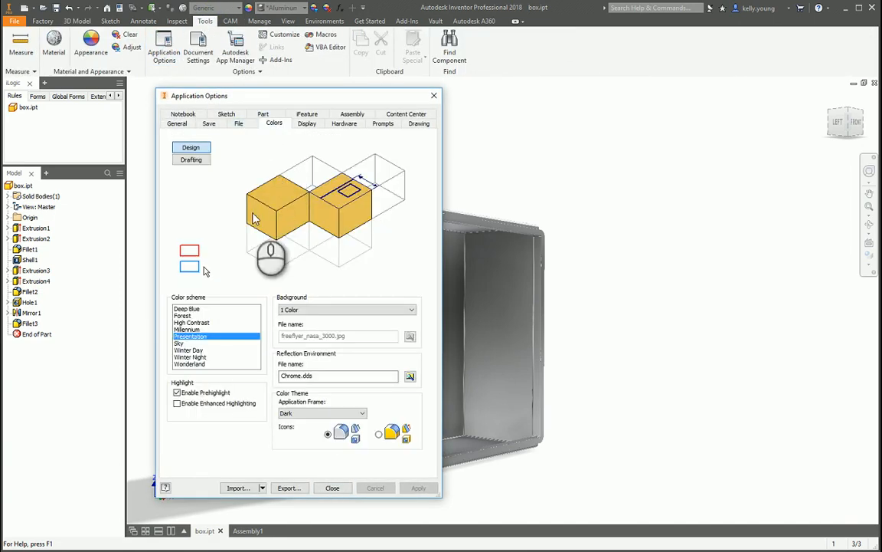
pyautogui.click(347, 310)
pyautogui.click(337, 334)
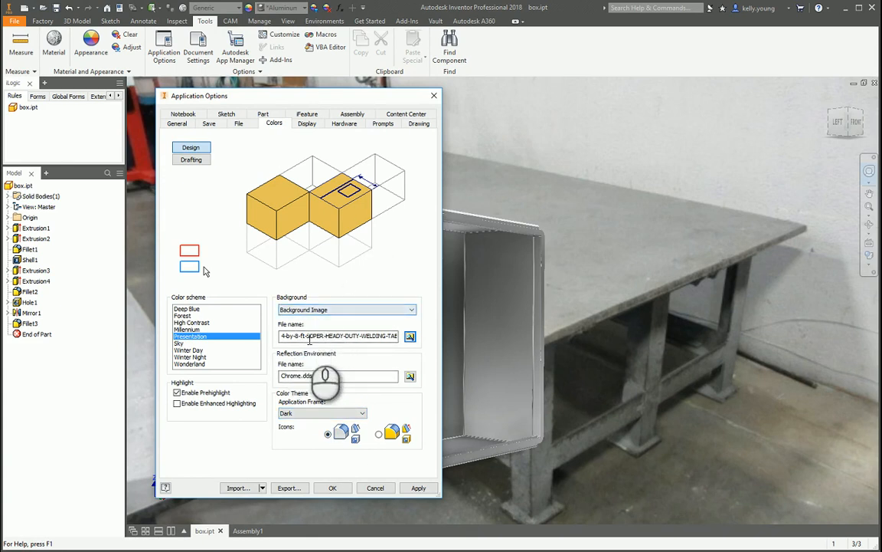
pyautogui.click(419, 488)
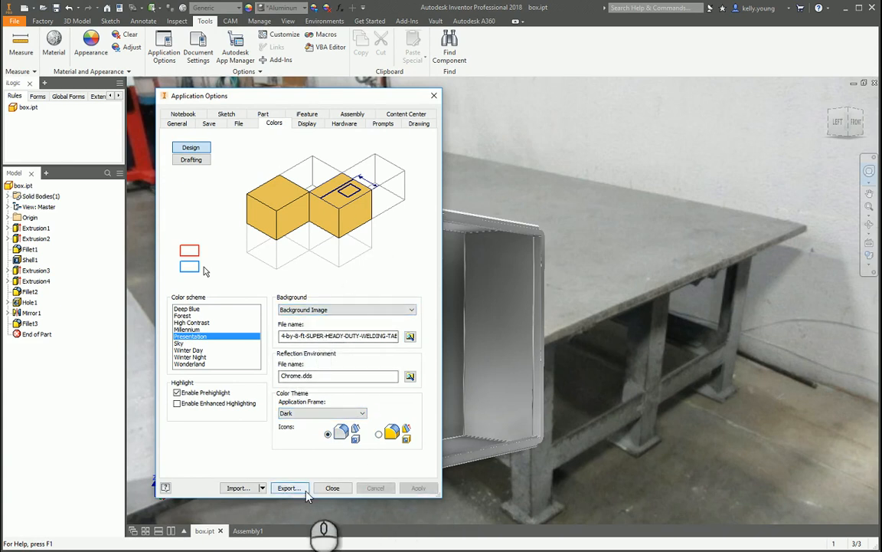
pyautogui.click(332, 488)
# Scale and orient the view of the box so it appears to stand on the welding table.
pyautogui.scroll(-3, 423, 344)
pyautogui.moveTo(410, 335); pyautogui.dragTo(410, 404, button='middle')
pyautogui.moveTo(407, 381); pyautogui.dragTo(451, 152, button='middle')
pyautogui.keyDown('shift'); pyautogui.moveTo(428, 194); pyautogui.dragTo(504, 335, button='middle'); pyautogui.keyUp('shift')
pyautogui.moveTo(600, 219); pyautogui.dragTo(618, 237, button='middle')
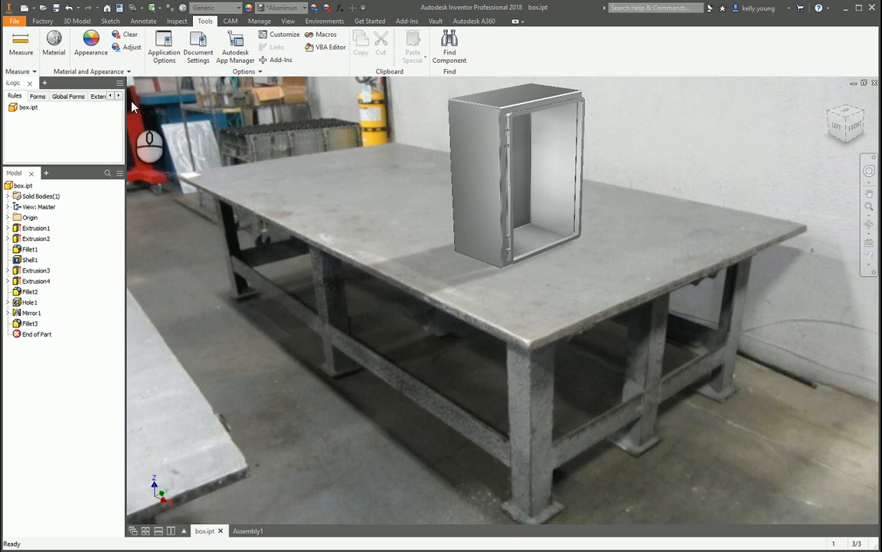
# Open the lighting styles in Inventor Studio and turn off the scene image display for Empty Lab.
pyautogui.click(324, 21)
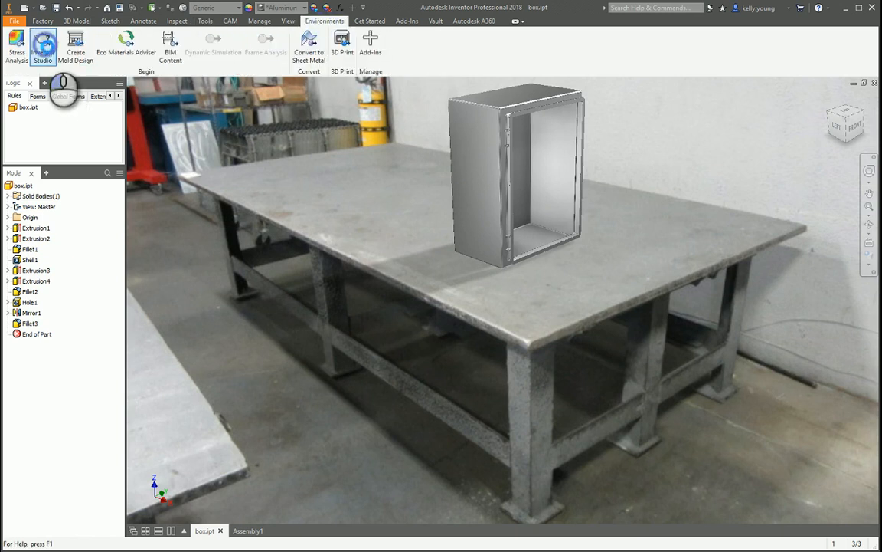
pyautogui.click(44, 44)
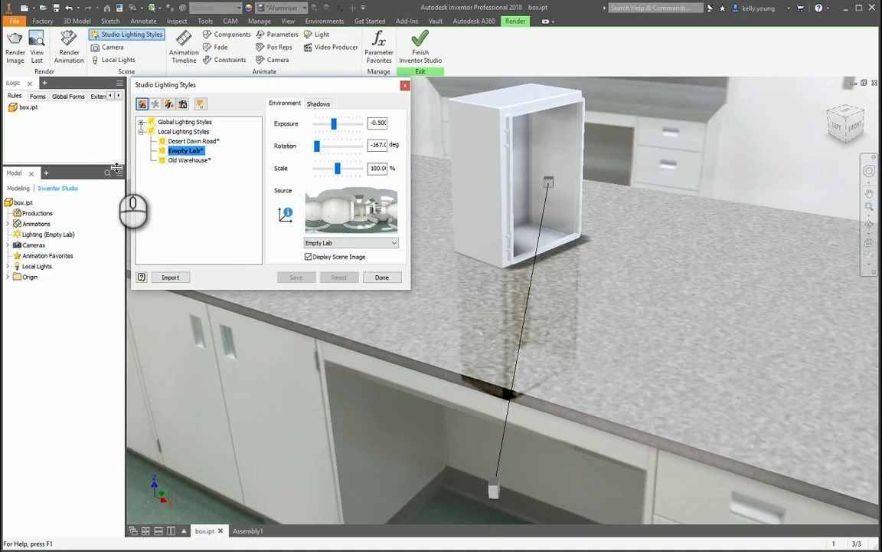
pyautogui.click(308, 256)
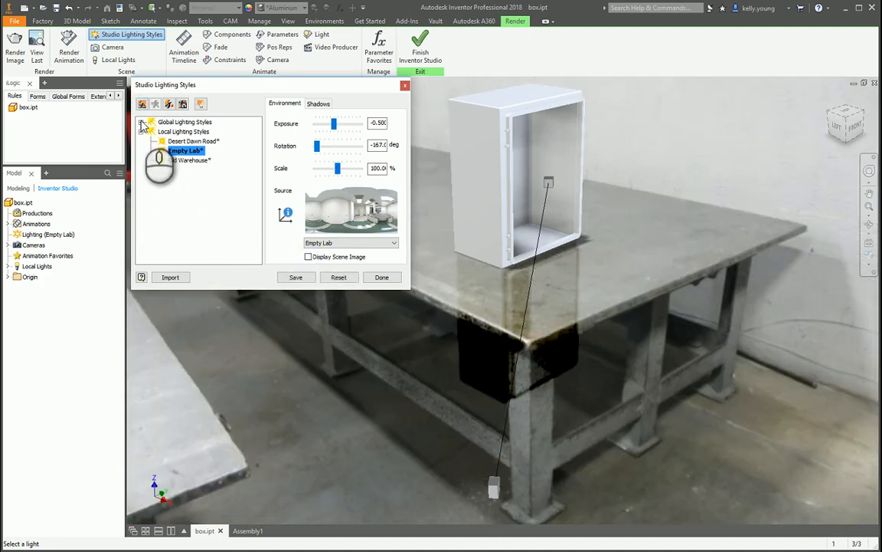
# Activate the global Old Warehouse lighting style for the box without saving the changes to Empty Lab.
pyautogui.click(141, 132)
pyautogui.click(141, 122)
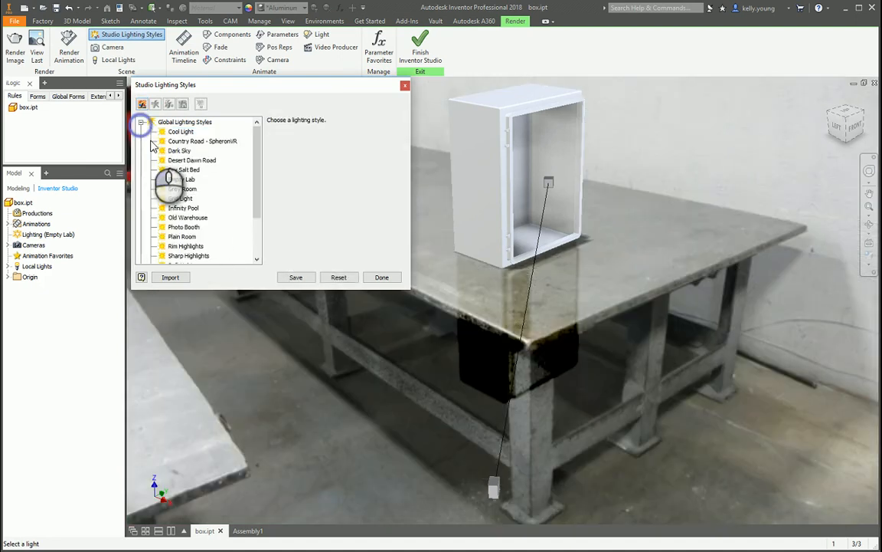
pyautogui.click(184, 218)
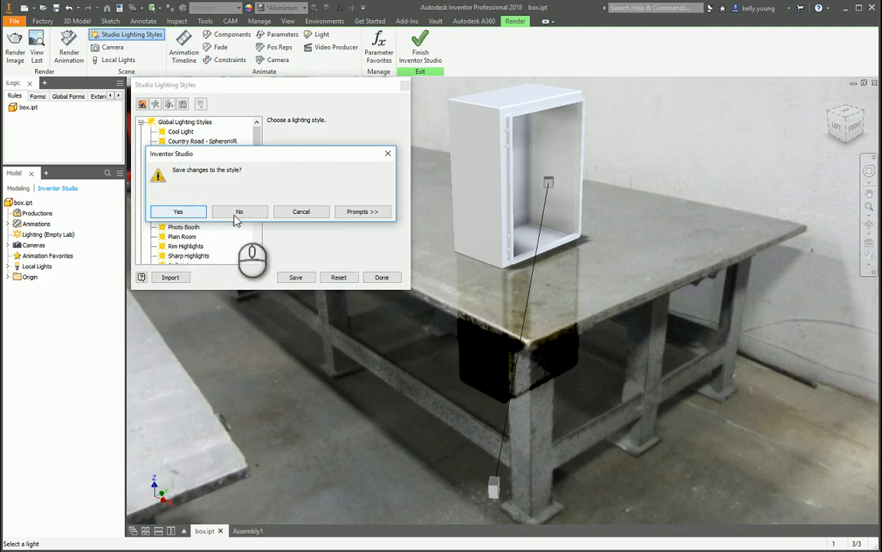
pyautogui.click(235, 213)
pyautogui.rightClick(186, 217)
pyautogui.click(223, 227)
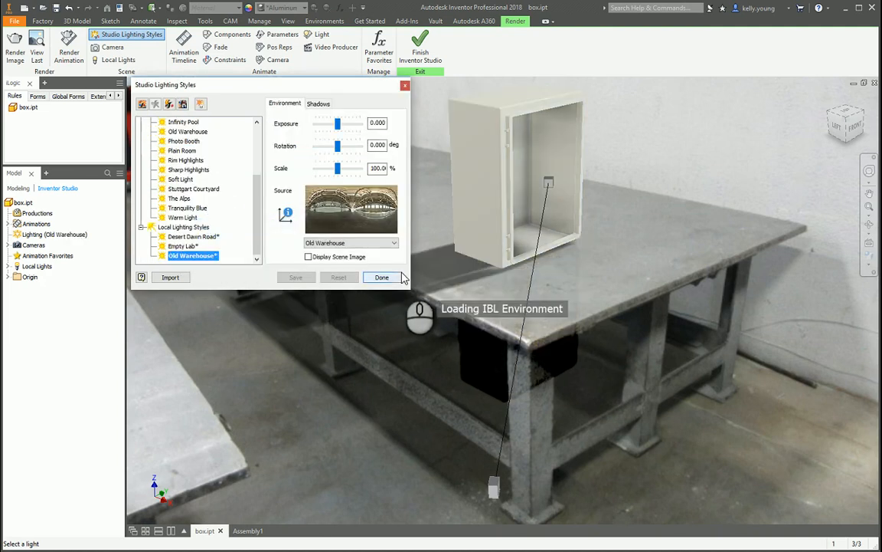
# Set the Old Warehouse lighting style's exposure to -1 and its rotation to 47 degrees, then close the lighting styles.
pyautogui.moveTo(618, 246)
pyautogui.mouseDown(button='middle')
pyautogui.moveTo(633, 281)
pyautogui.moveTo(620, 184)
pyautogui.moveTo(621, 228)
pyautogui.mouseUp(button='middle')
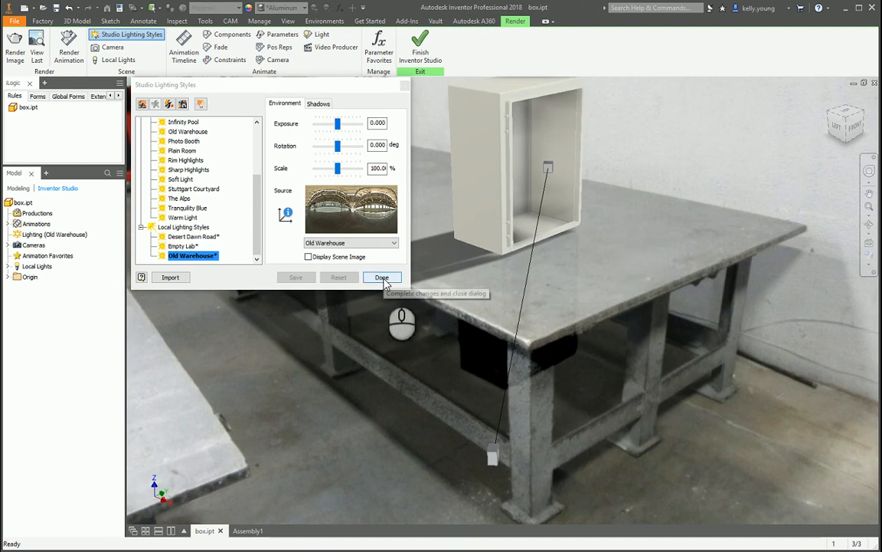
pyautogui.moveTo(337, 123); pyautogui.dragTo(331, 128)
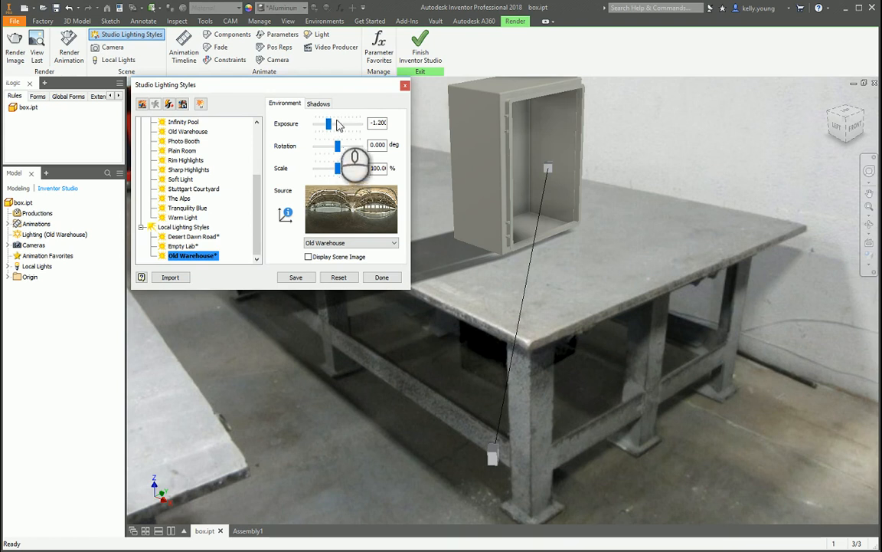
pyautogui.moveTo(331, 130); pyautogui.dragTo(331, 131)
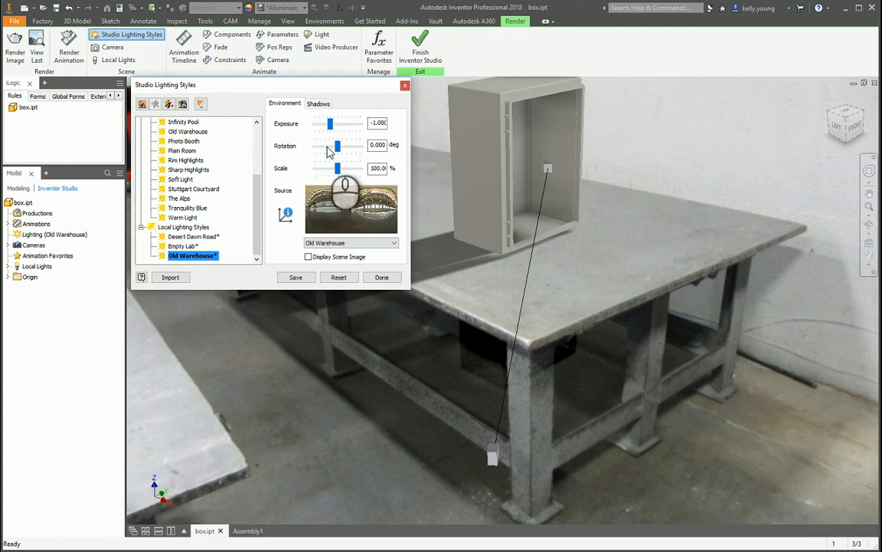
pyautogui.moveTo(337, 145); pyautogui.dragTo(325, 149)
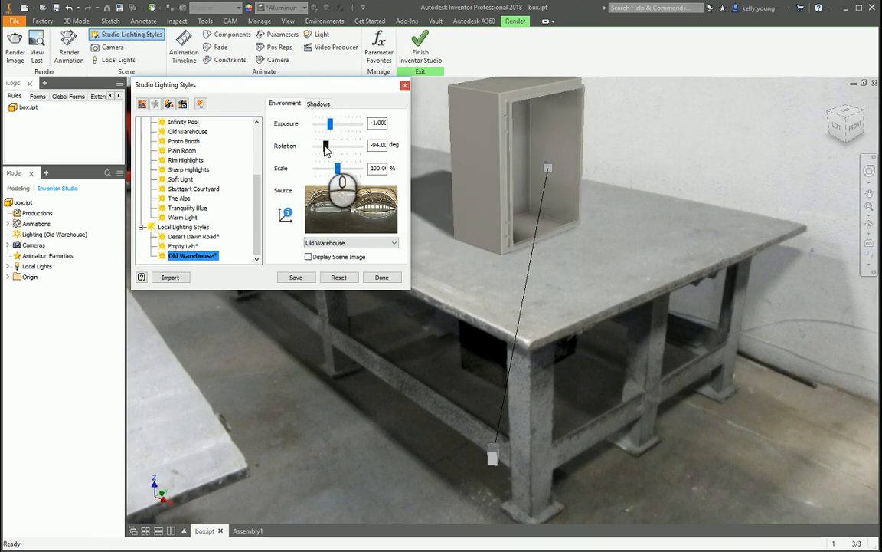
pyautogui.moveTo(341, 154)
pyautogui.mouseDown()
pyautogui.moveTo(356, 148)
pyautogui.moveTo(336, 146)
pyautogui.moveTo(335, 169)
pyautogui.moveTo(343, 158)
pyautogui.mouseUp()
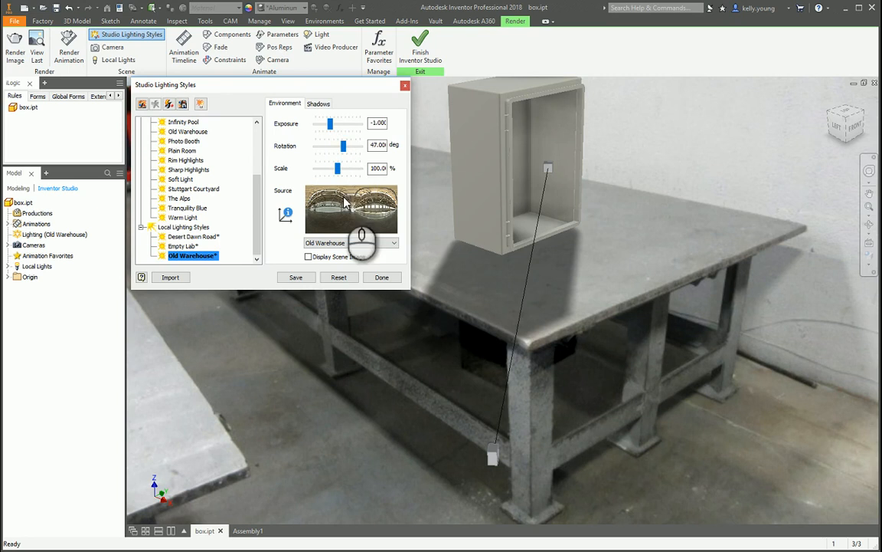
pyautogui.click(381, 277)
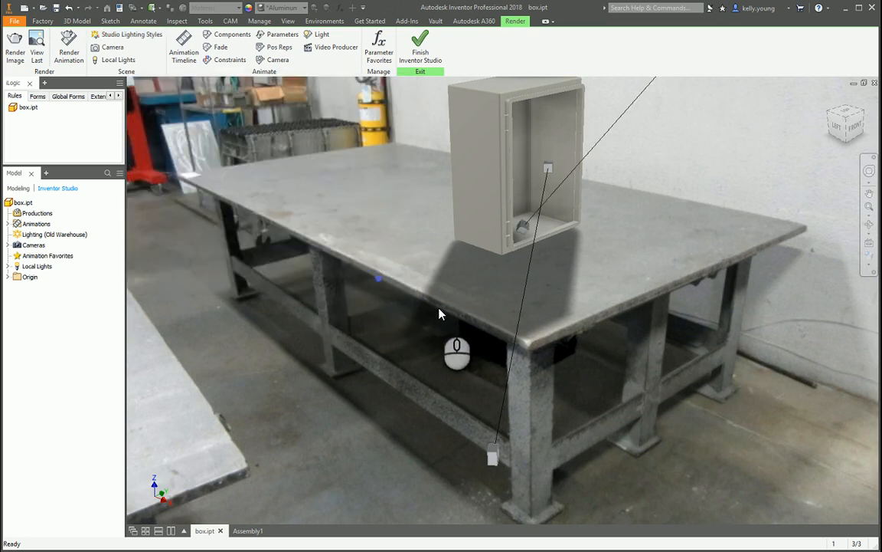
# Set the ground plane's height offset to 1 mm with automatic adjustment to the model.
pyautogui.moveTo(550, 194); pyautogui.dragTo(557, 203, button='middle')
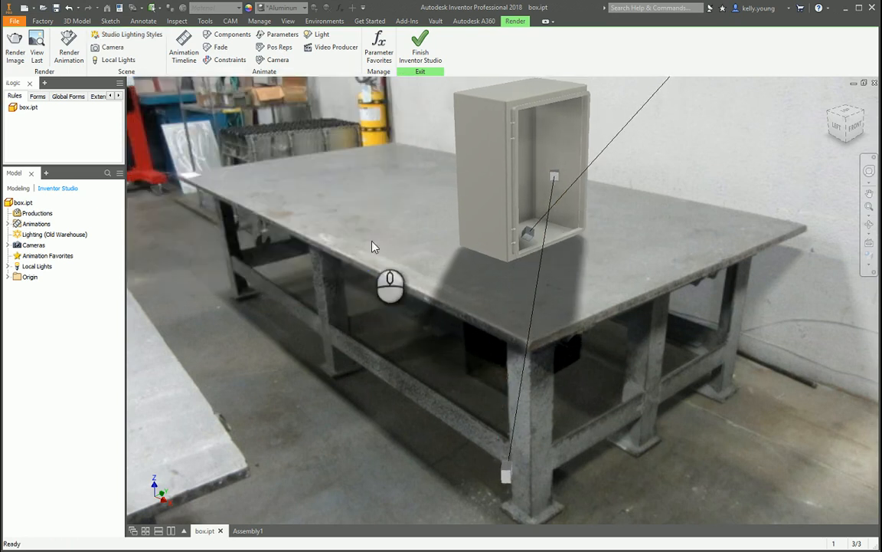
pyautogui.click(324, 20)
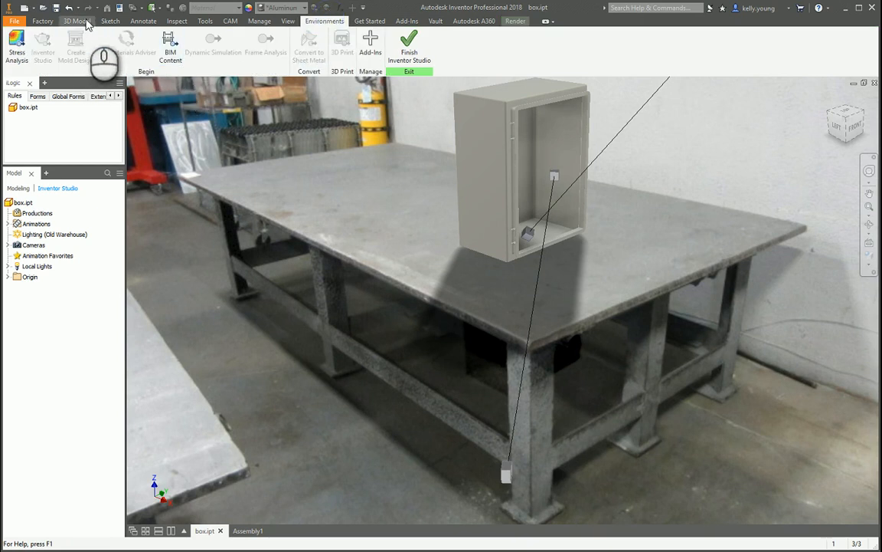
pyautogui.click(288, 21)
pyautogui.click(244, 35)
pyautogui.click(243, 72)
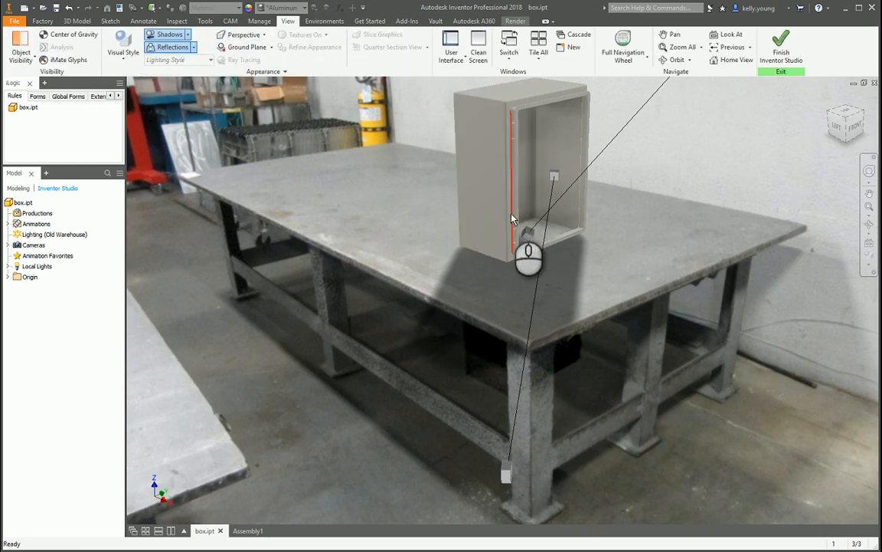
pyautogui.moveTo(451, 208); pyautogui.dragTo(470, 218, button='middle')
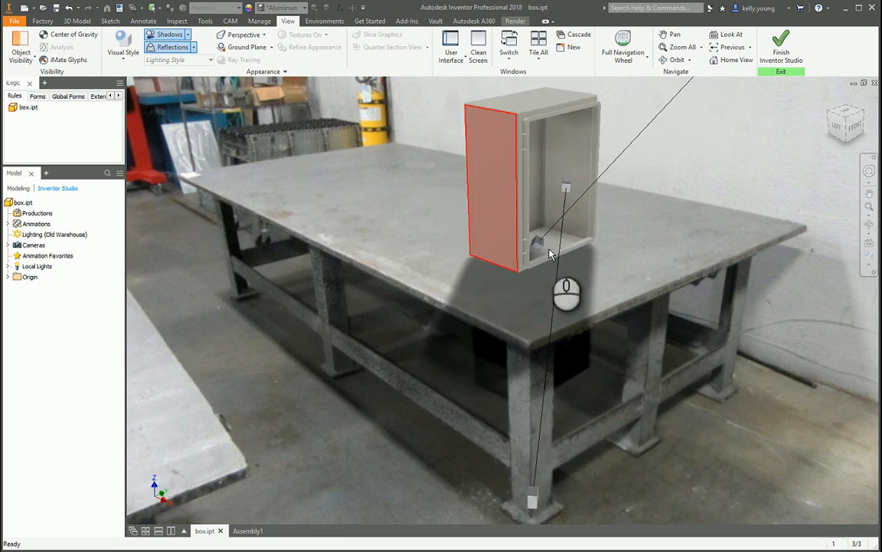
pyautogui.click(271, 47)
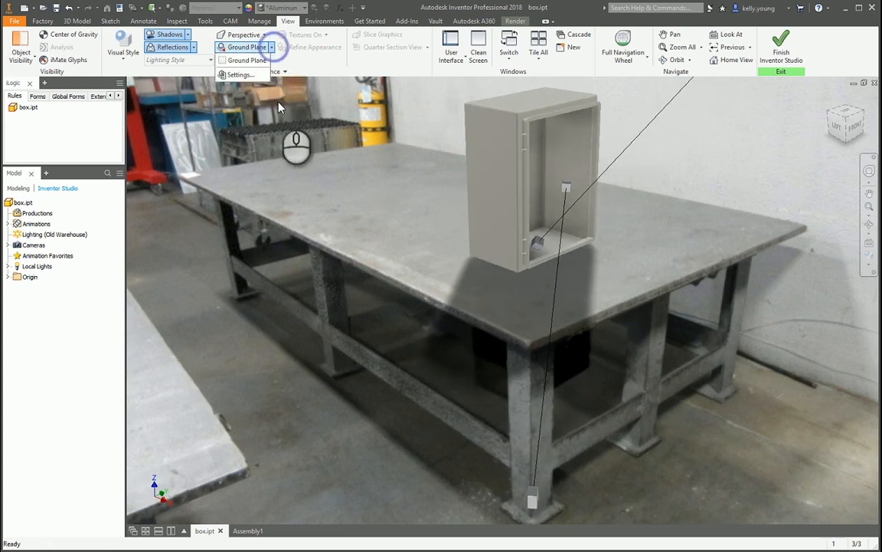
pyautogui.click(247, 89)
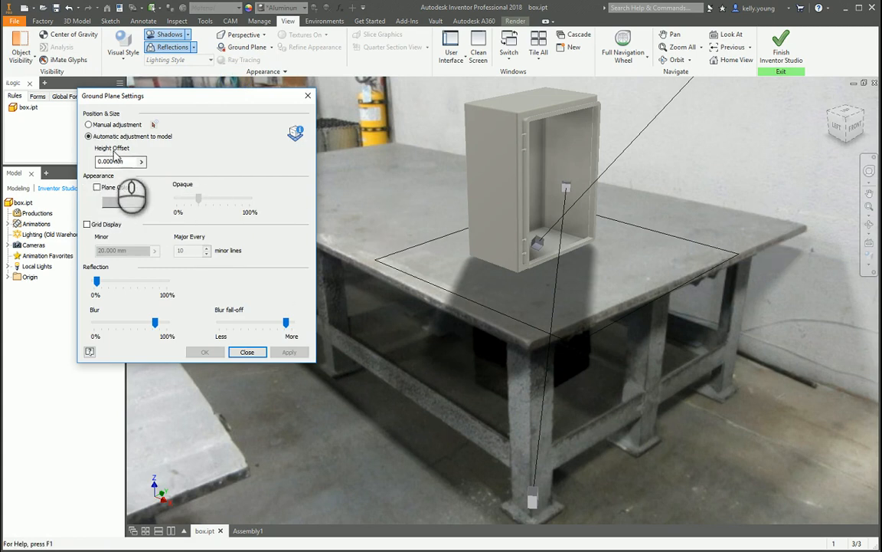
pyautogui.click(135, 161)
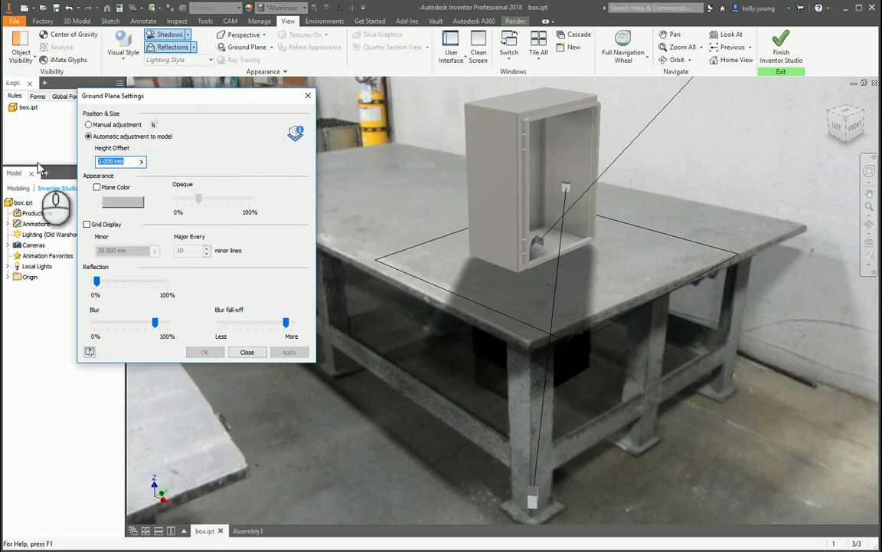
pyautogui.press('Return')
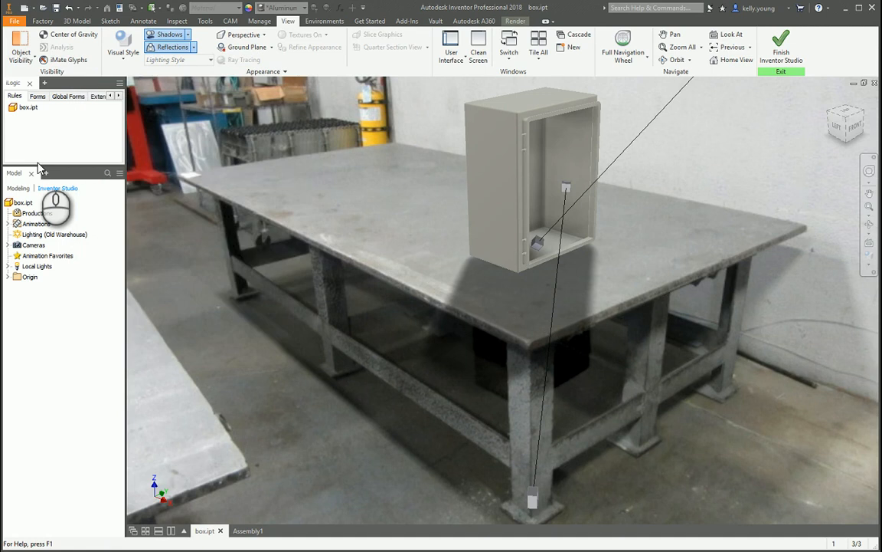
# Switch the ground plane to manual adjustment, shift it slightly upward along the Z axis, and apply the change.
pyautogui.click(249, 77)
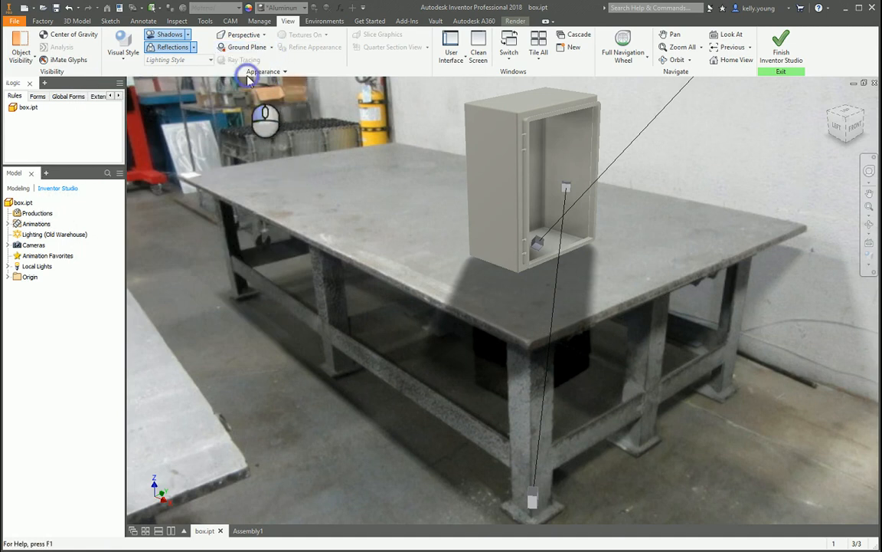
pyautogui.click(123, 124)
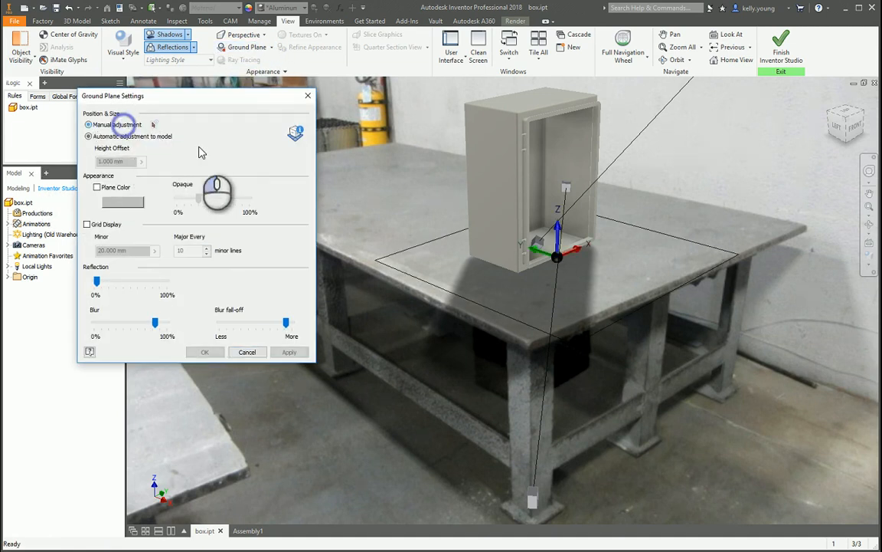
pyautogui.click(620, 258)
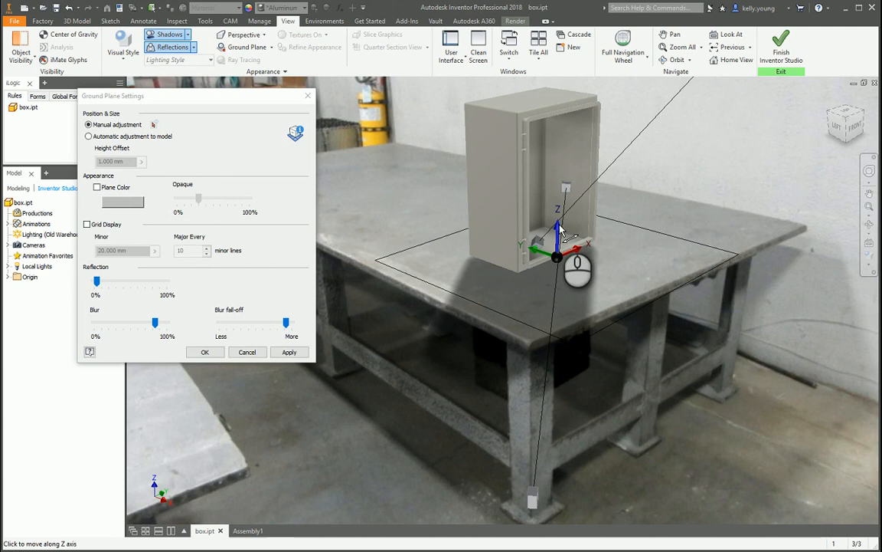
pyautogui.moveTo(562, 230)
pyautogui.mouseDown()
pyautogui.moveTo(562, 259)
pyautogui.moveTo(563, 227)
pyautogui.mouseUp()
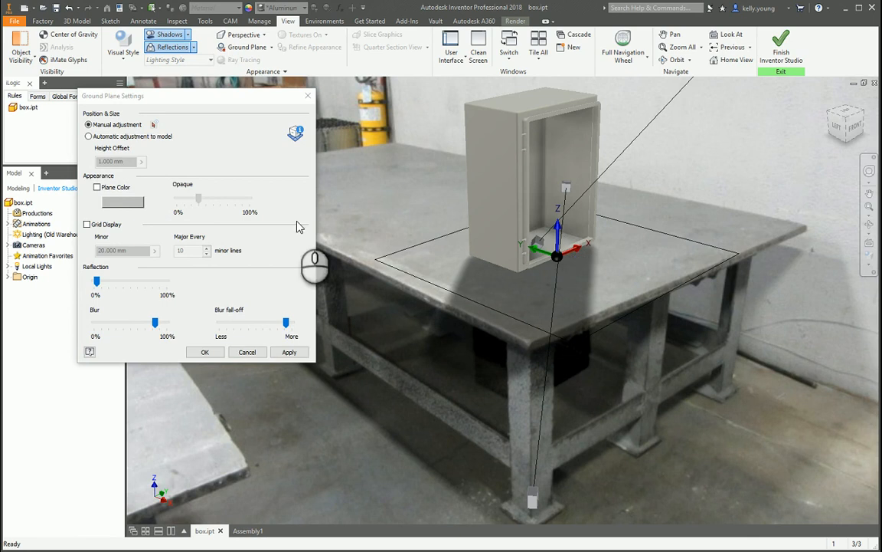
pyautogui.click(234, 155)
pyautogui.click(289, 352)
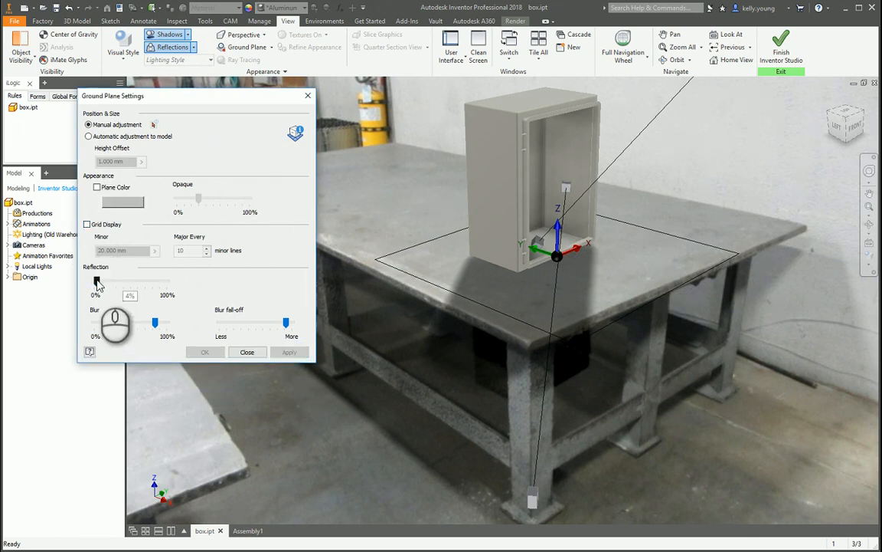
# Lower the ground plane's reflection slightly, raise its blur, apply the settings, and close them.
pyautogui.moveTo(97, 282); pyautogui.dragTo(94, 282)
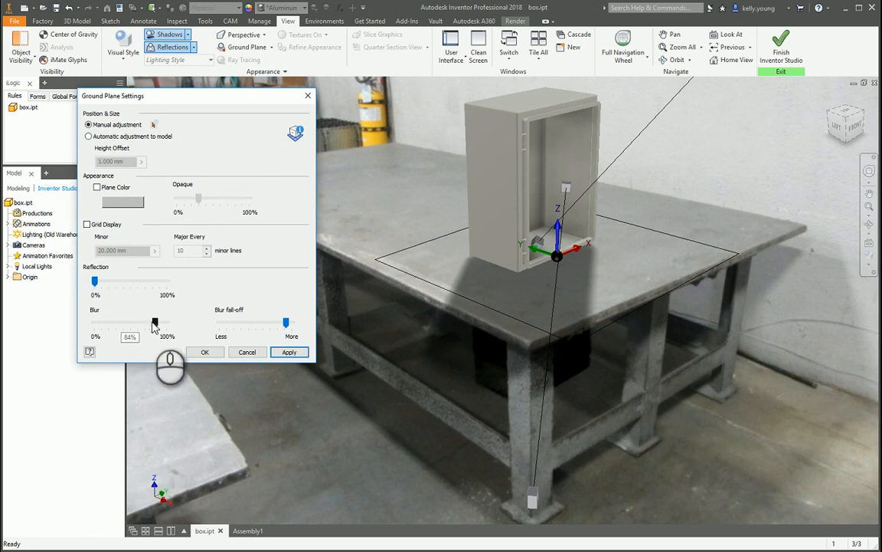
pyautogui.moveTo(159, 324); pyautogui.dragTo(161, 323)
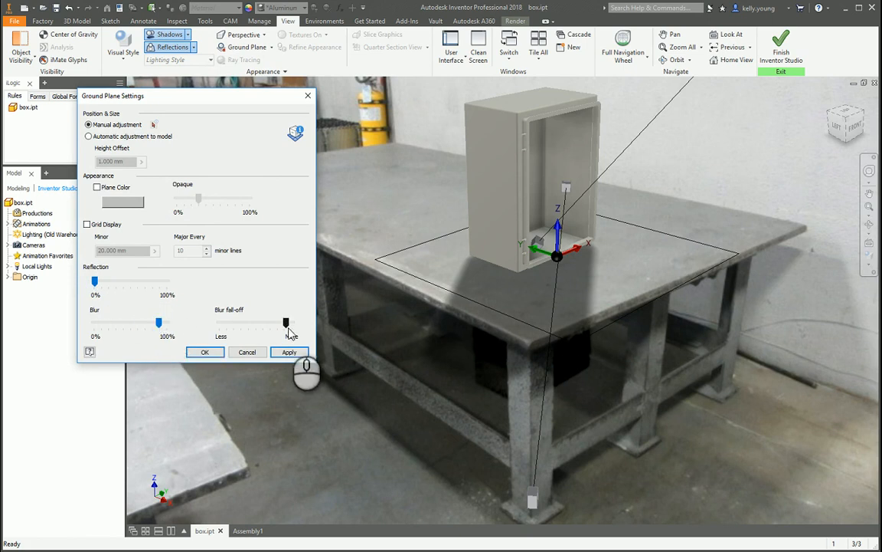
pyautogui.click(289, 351)
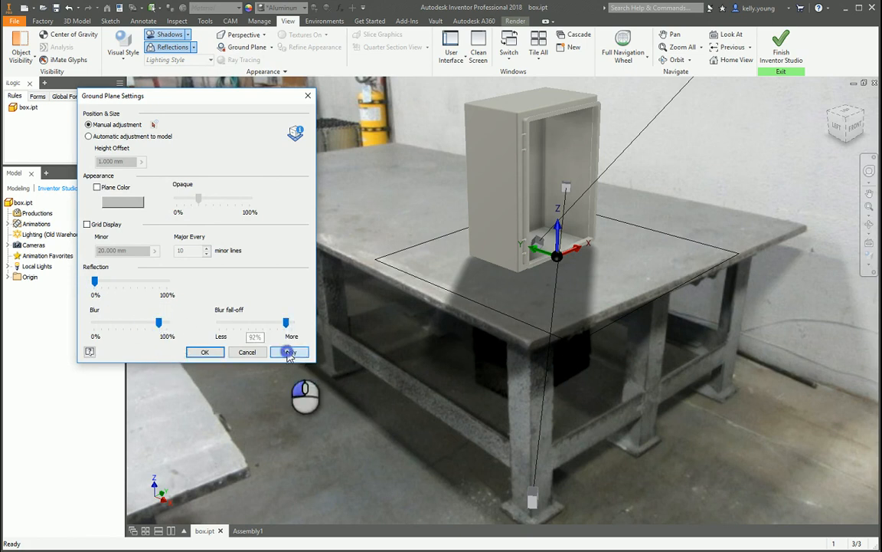
pyautogui.click(308, 96)
# Open the shadow settings and give the Two Lights style shadow density 29, softness 81, and ambient shadows 73.
pyautogui.click(188, 35)
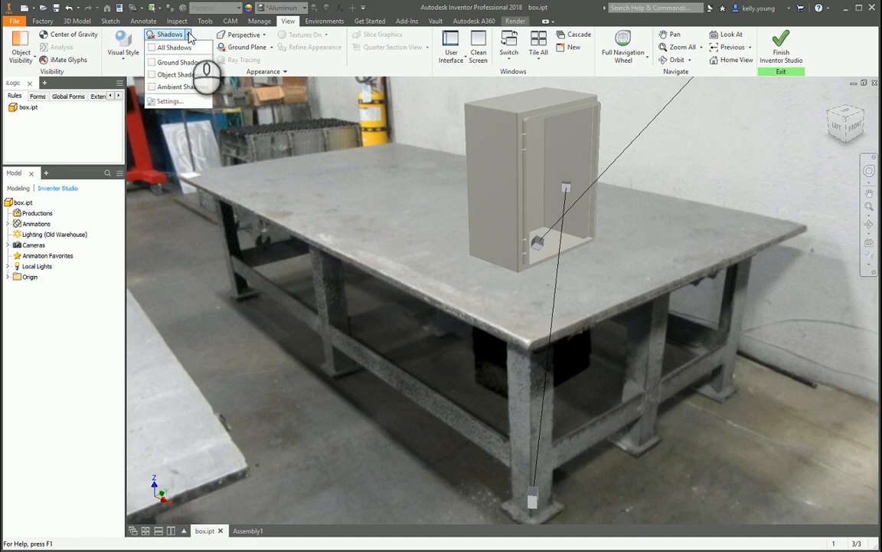
pyautogui.click(189, 35)
pyautogui.click(174, 36)
pyautogui.click(187, 34)
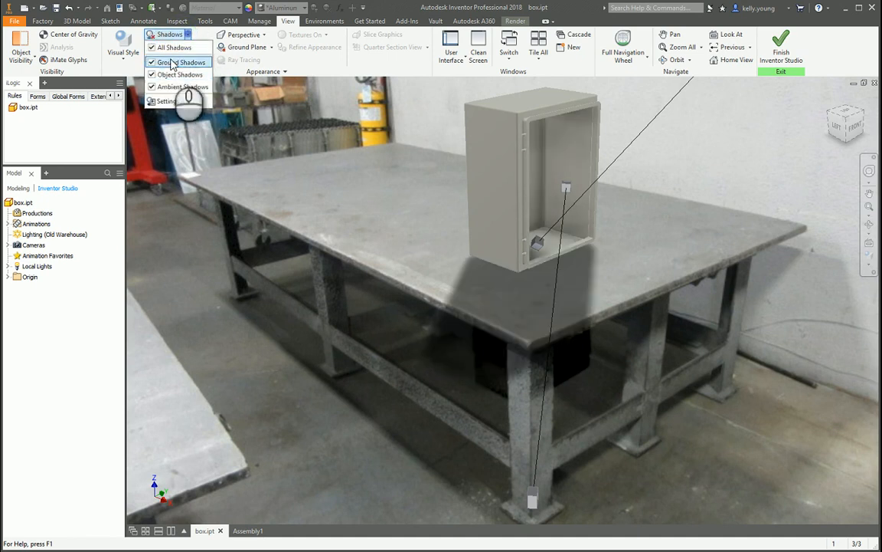
pyautogui.click(170, 101)
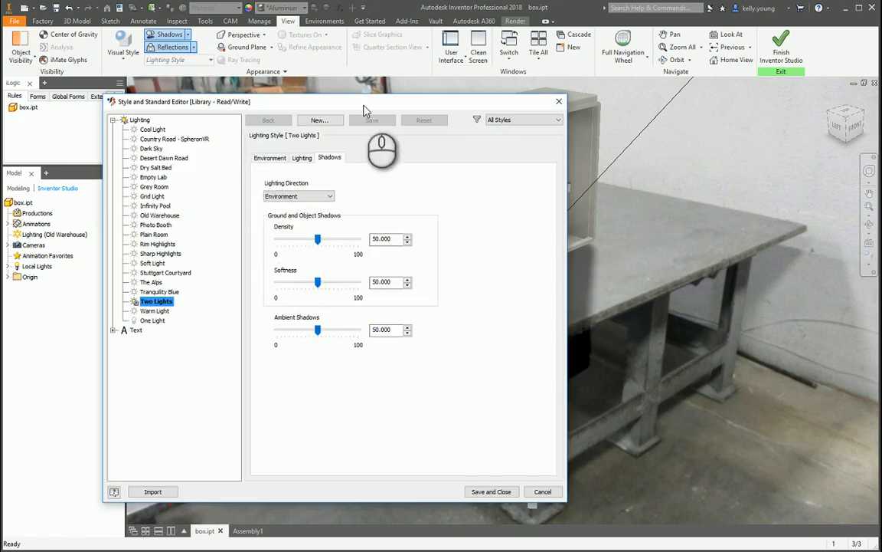
pyautogui.moveTo(364, 105); pyautogui.dragTo(287, 97)
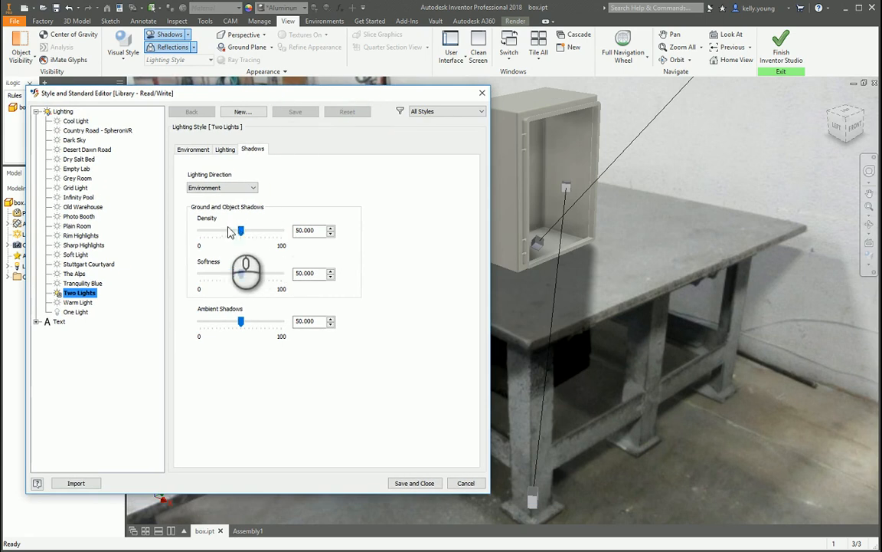
pyautogui.moveTo(241, 233); pyautogui.dragTo(225, 235)
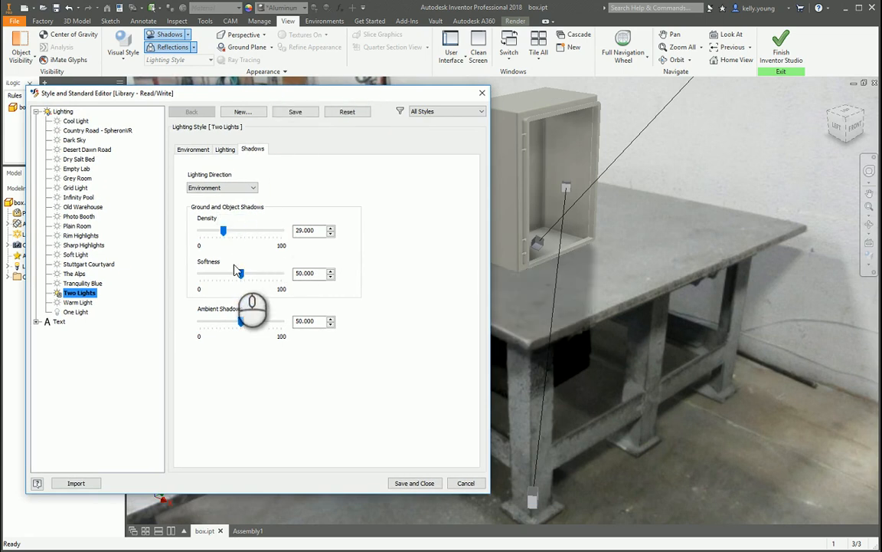
pyautogui.moveTo(241, 277); pyautogui.dragTo(256, 278)
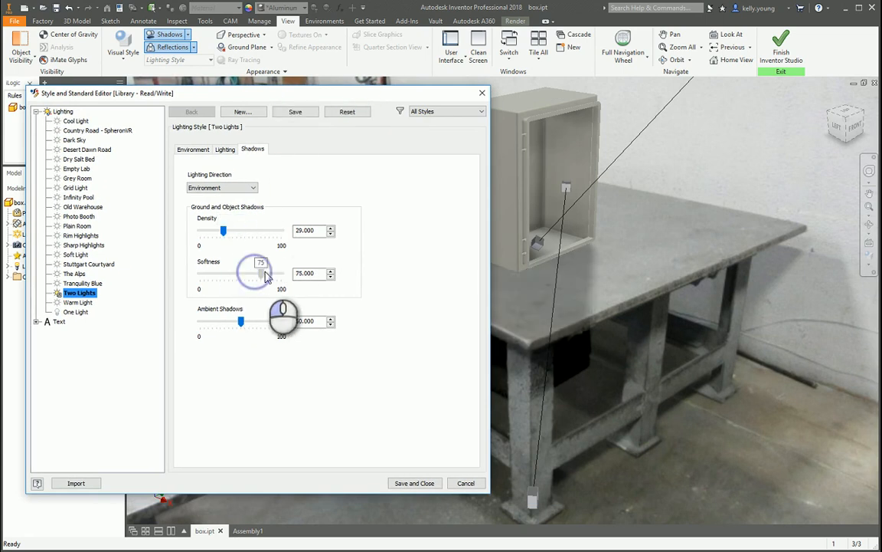
pyautogui.moveTo(242, 326); pyautogui.dragTo(257, 326)
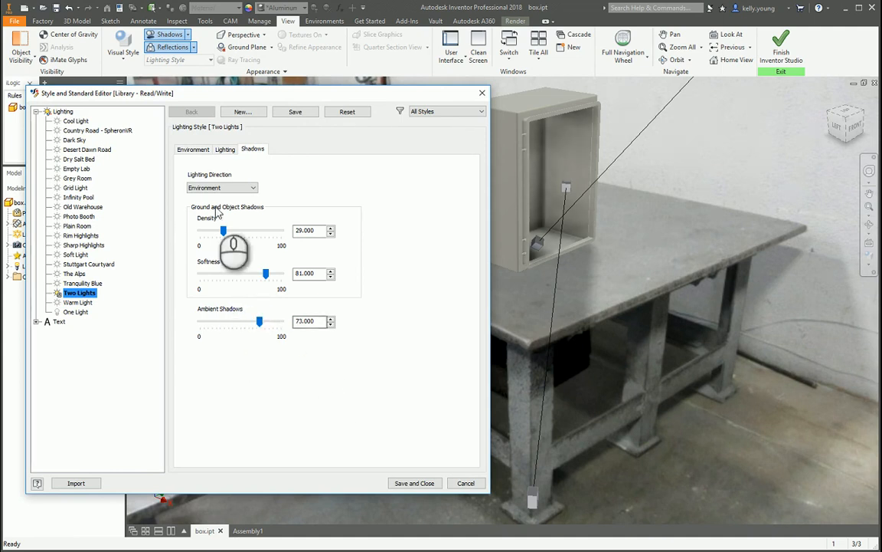
# Set the Two Lights style's all-lights brightness to 87 and its environment rotation to 61 degrees, and save the style.
pyautogui.click(225, 150)
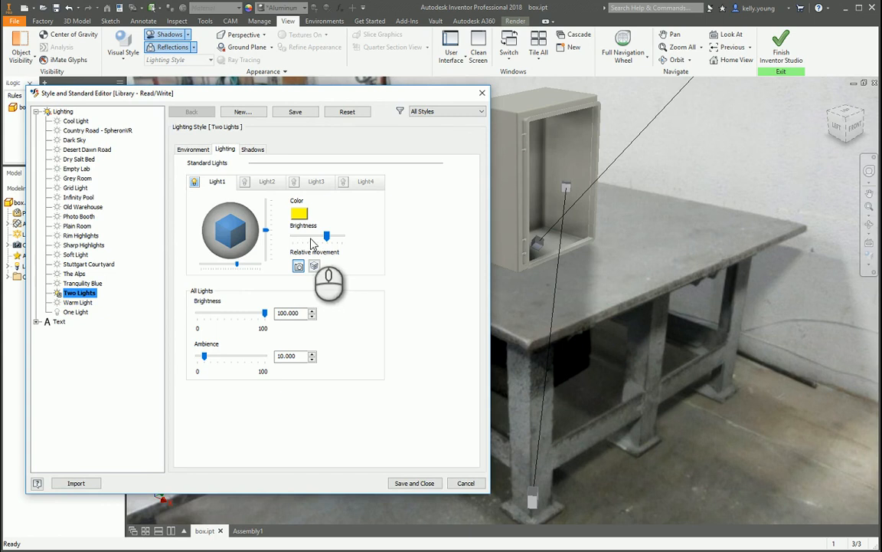
pyautogui.moveTo(268, 230); pyautogui.dragTo(266, 230)
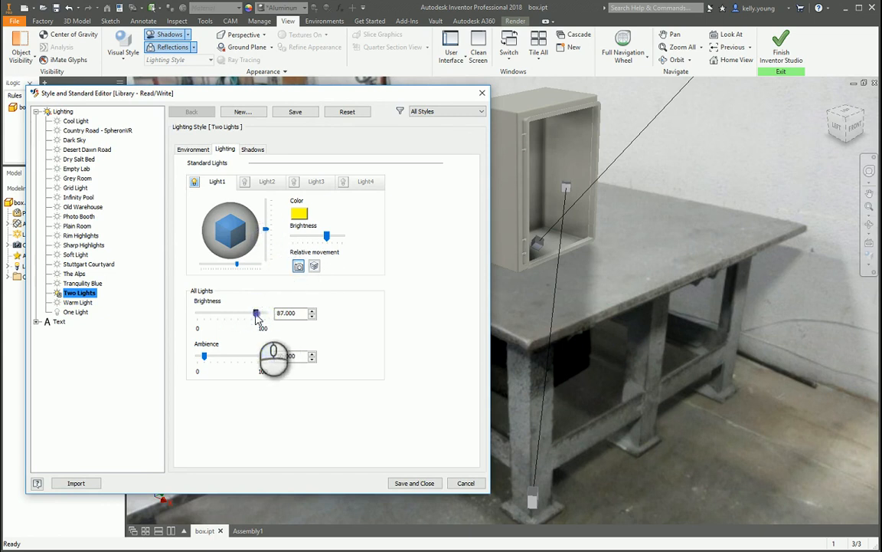
pyautogui.click(192, 149)
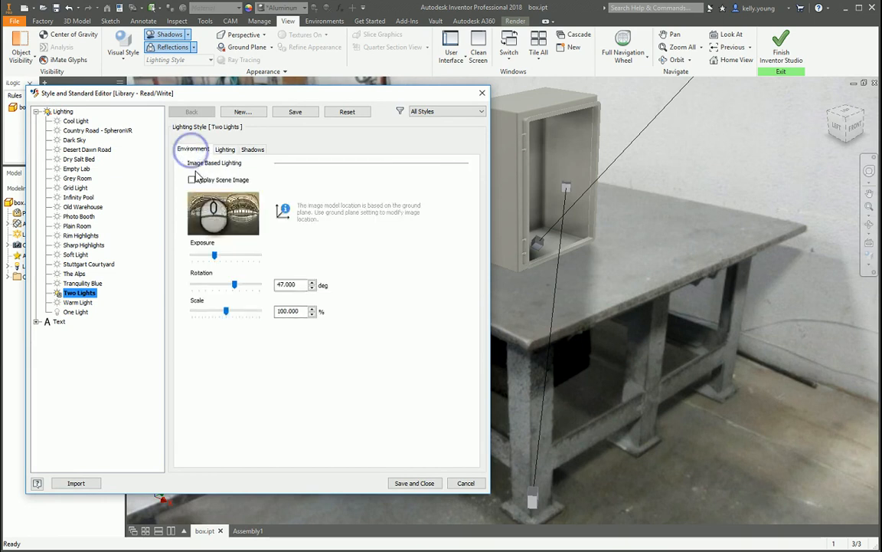
pyautogui.moveTo(235, 288); pyautogui.dragTo(239, 286)
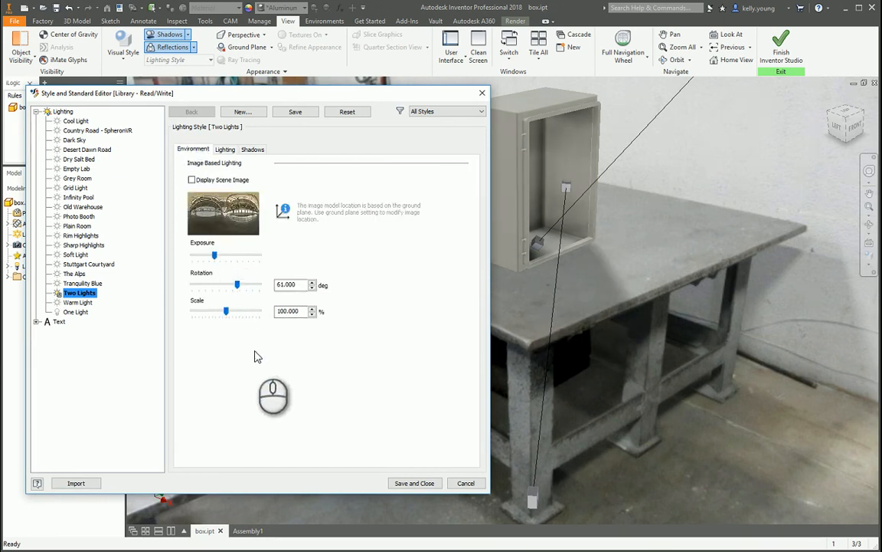
pyautogui.click(414, 483)
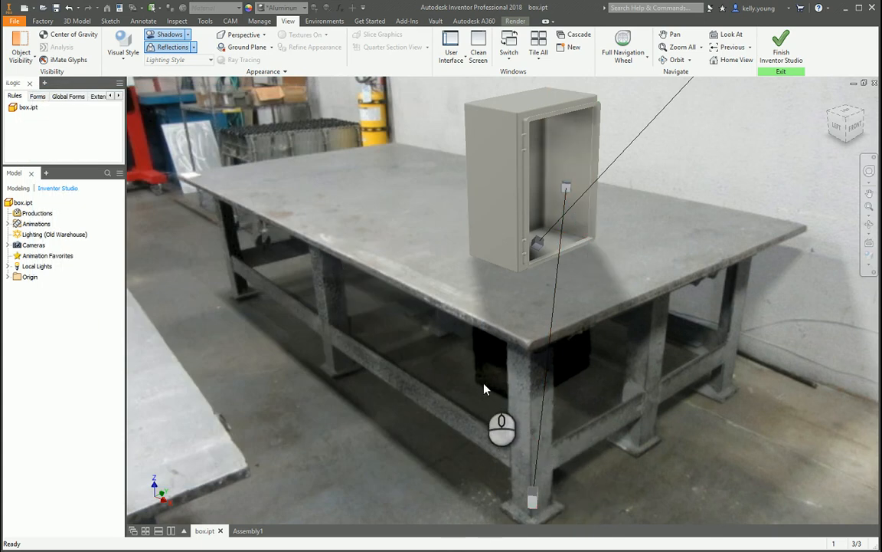
# Pan the box slightly lower so that it sits closer to the front corner of the welding table.
pyautogui.click(481, 221)
pyautogui.moveTo(482, 221); pyautogui.dragTo(491, 247, button='middle')
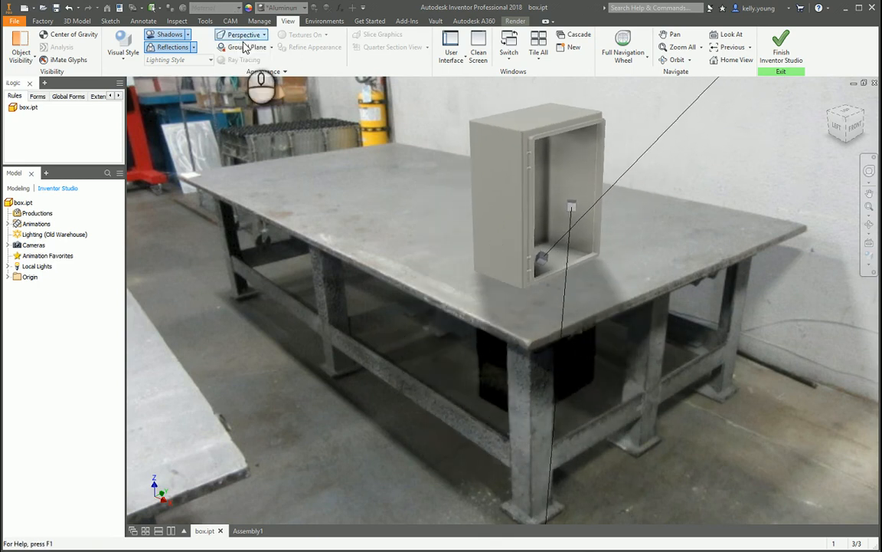
# Toggle the ground, object and ambient shadows individually to compare their effect on the box.
pyautogui.click(187, 35)
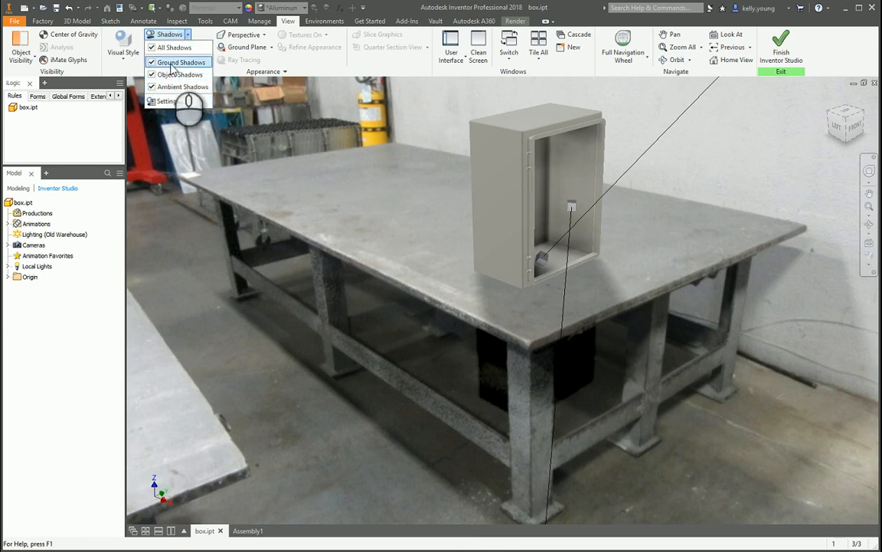
pyautogui.click(172, 63)
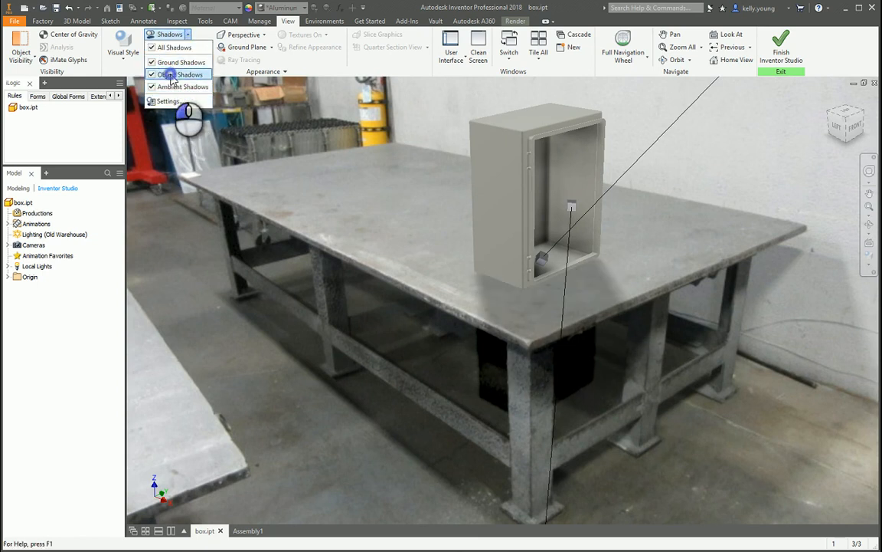
pyautogui.click(173, 76)
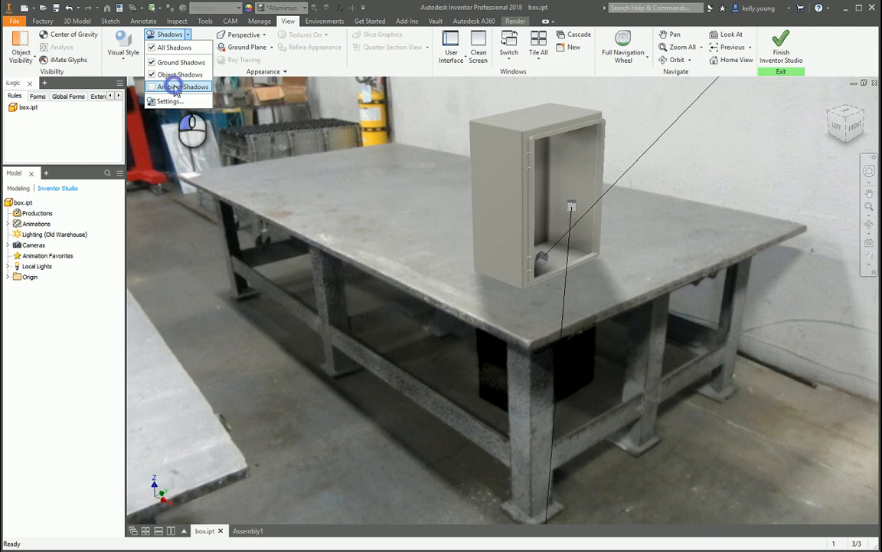
pyautogui.click(175, 87)
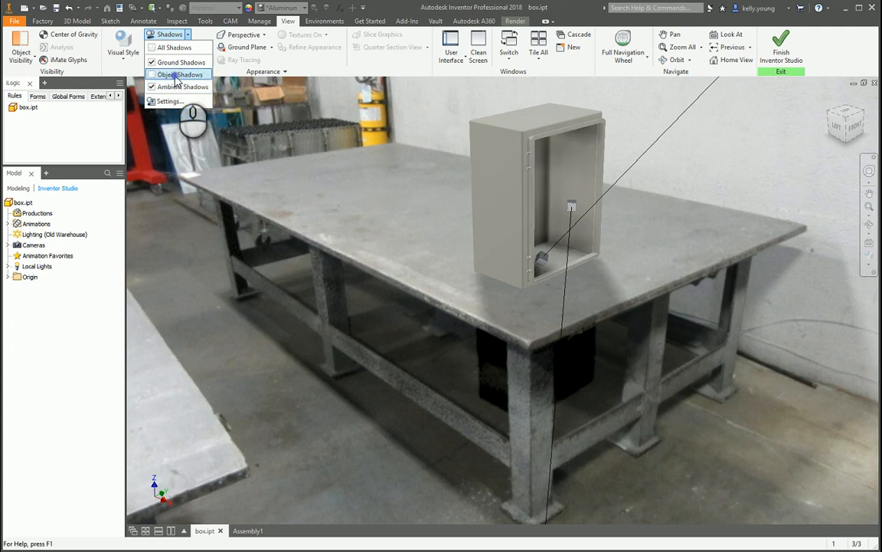
# Review the Two Lights style's shadow direction, lighting and environment settings, and close the style editor without saving.
pyautogui.click(170, 101)
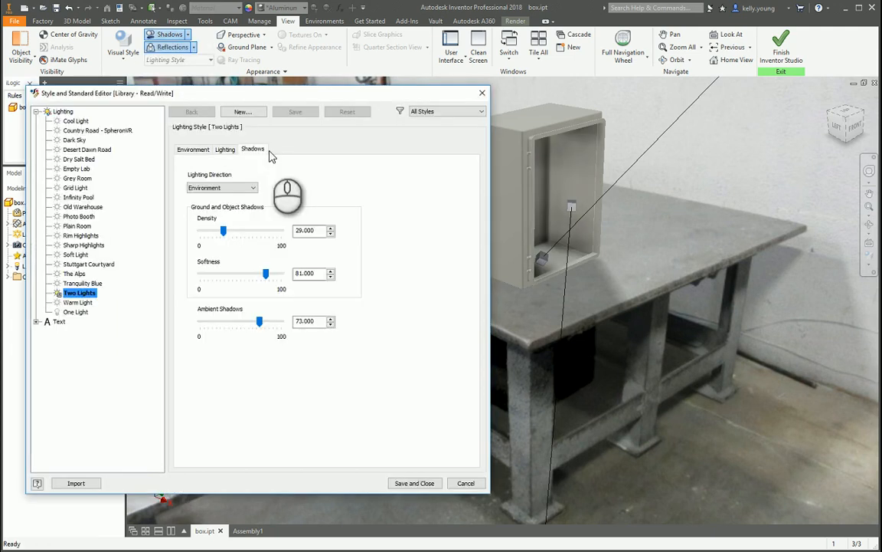
pyautogui.click(251, 188)
pyautogui.click(317, 166)
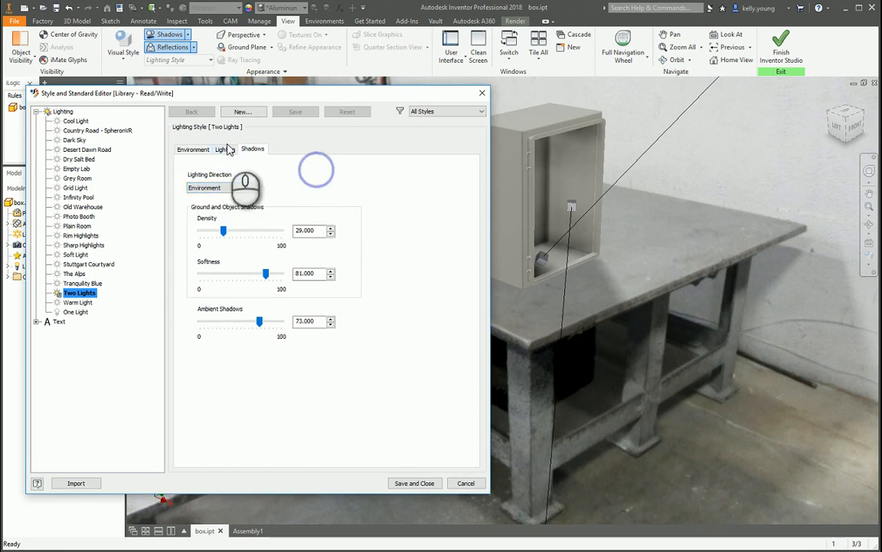
pyautogui.click(226, 150)
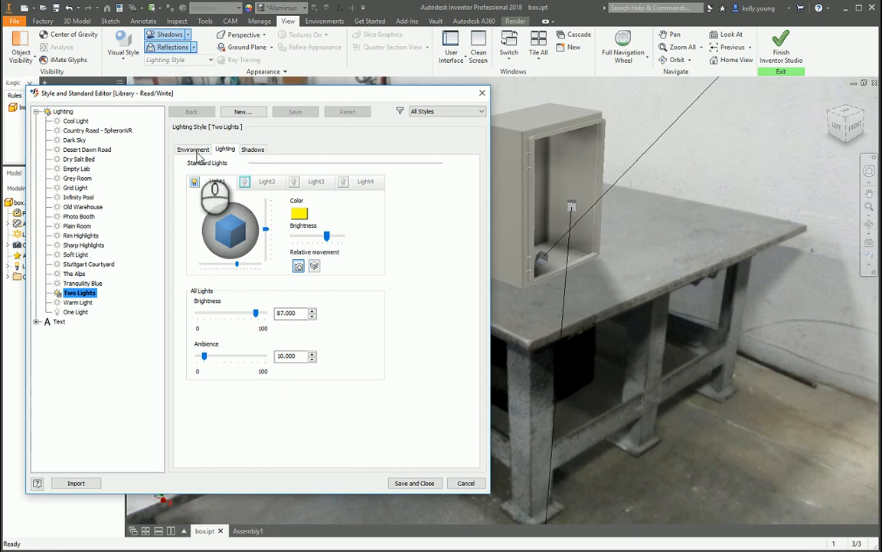
pyautogui.click(195, 151)
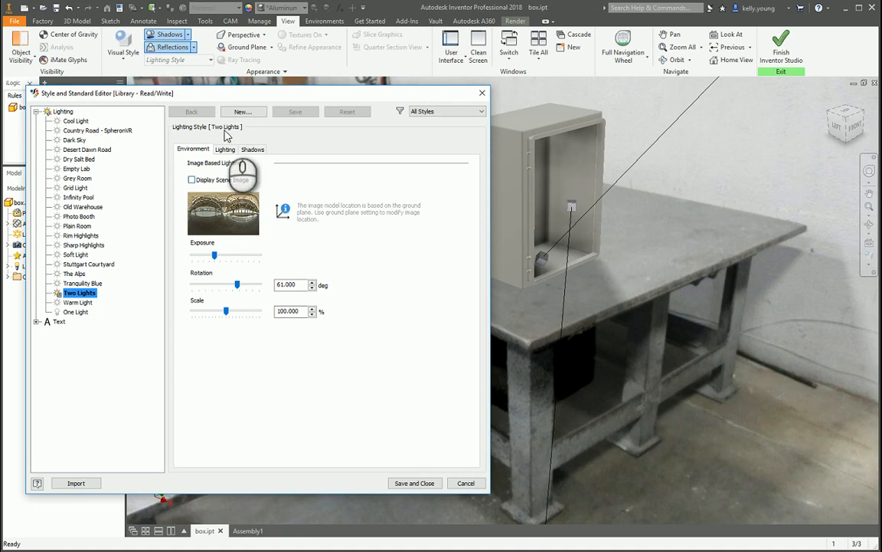
pyautogui.click(462, 481)
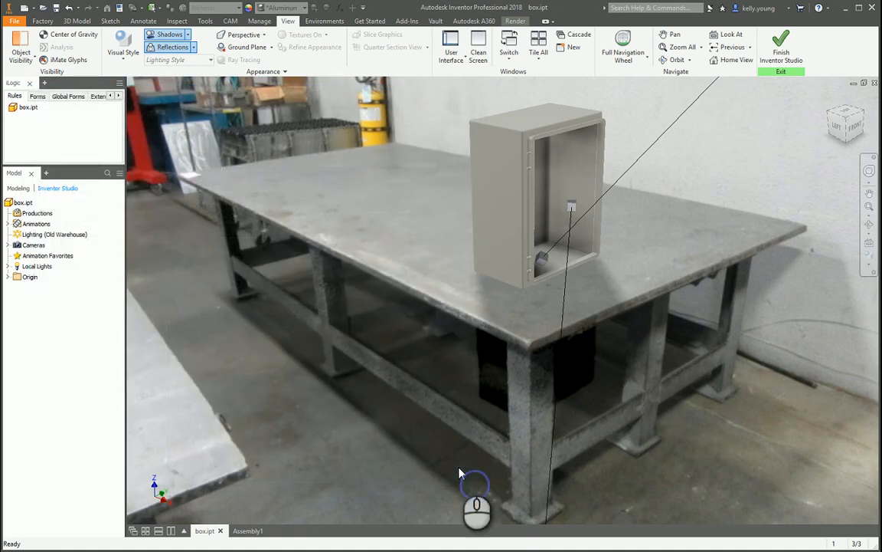
# Open the ground plane settings, raise the reflection slightly above 0%, and accept the change.
pyautogui.click(253, 49)
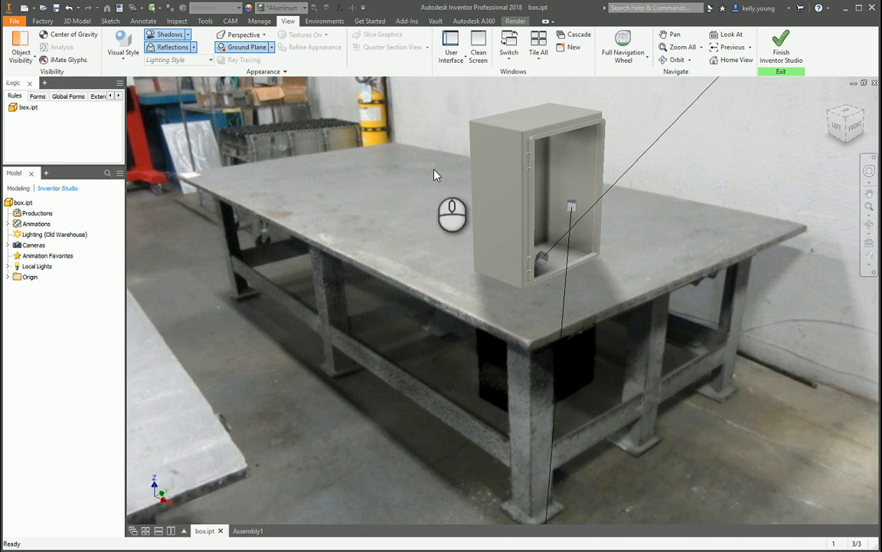
pyautogui.click(271, 47)
pyautogui.click(247, 71)
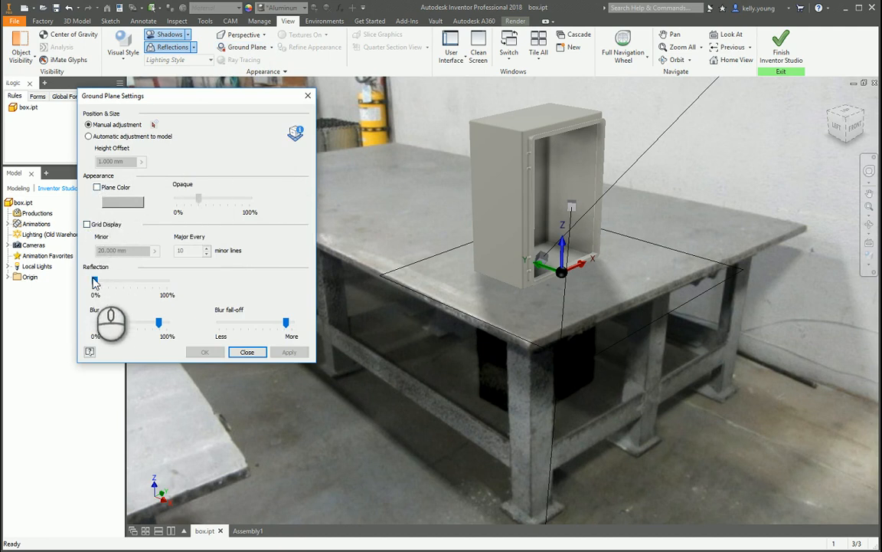
pyautogui.moveTo(94, 281)
pyautogui.mouseDown()
pyautogui.moveTo(84, 283)
pyautogui.moveTo(170, 285)
pyautogui.moveTo(86, 284)
pyautogui.moveTo(109, 284)
pyautogui.mouseUp()
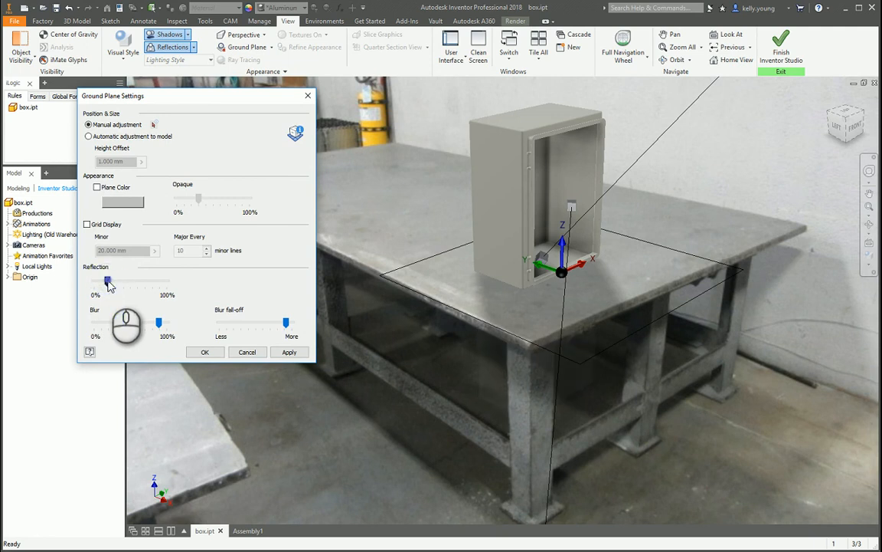
pyautogui.moveTo(109, 284); pyautogui.dragTo(108, 285)
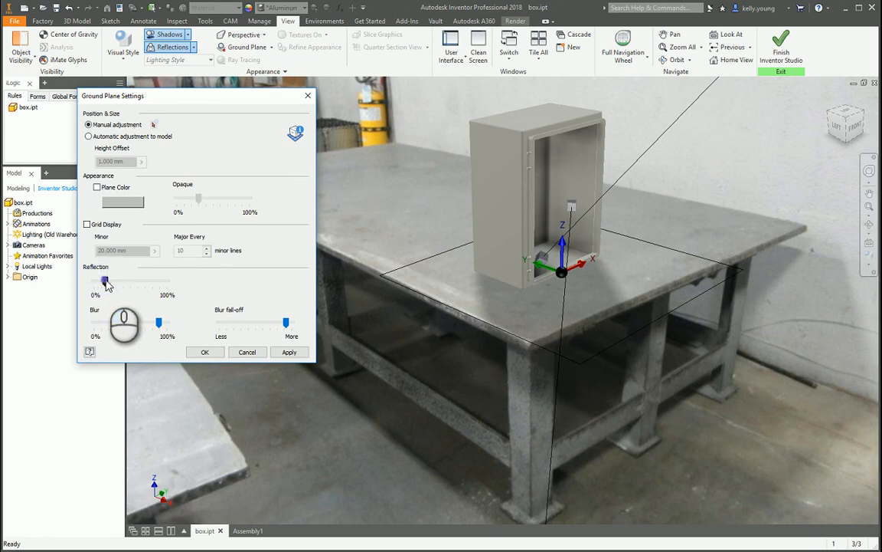
pyautogui.click(205, 351)
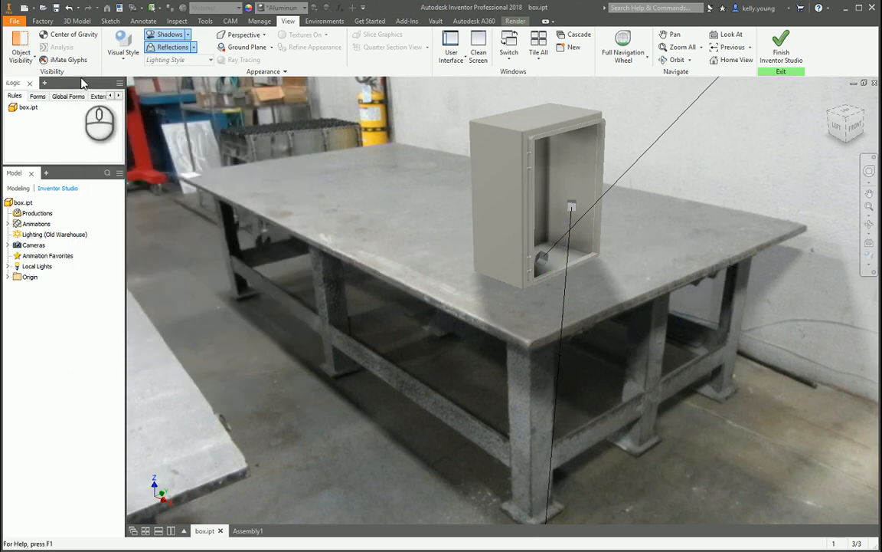
# Set the render duration to 30 iterations and render a test image of the current view.
pyautogui.click(324, 21)
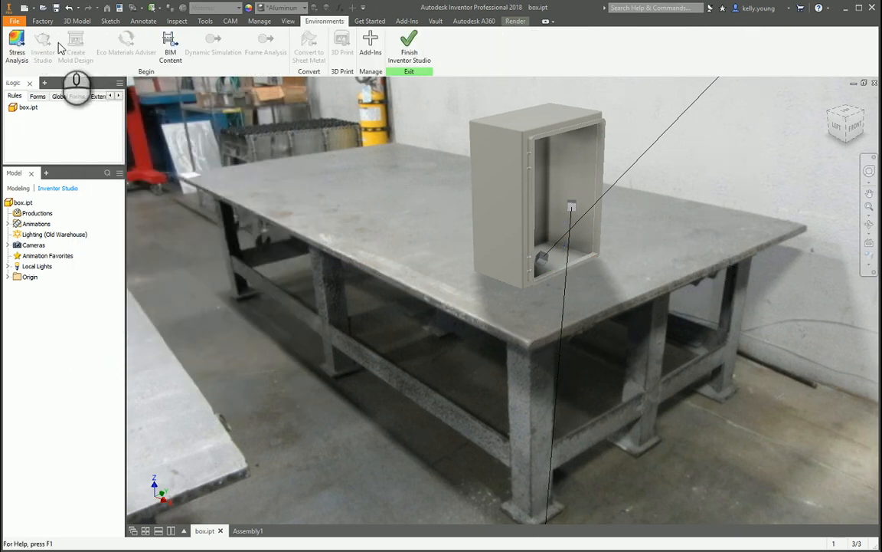
pyautogui.click(515, 21)
pyautogui.click(15, 45)
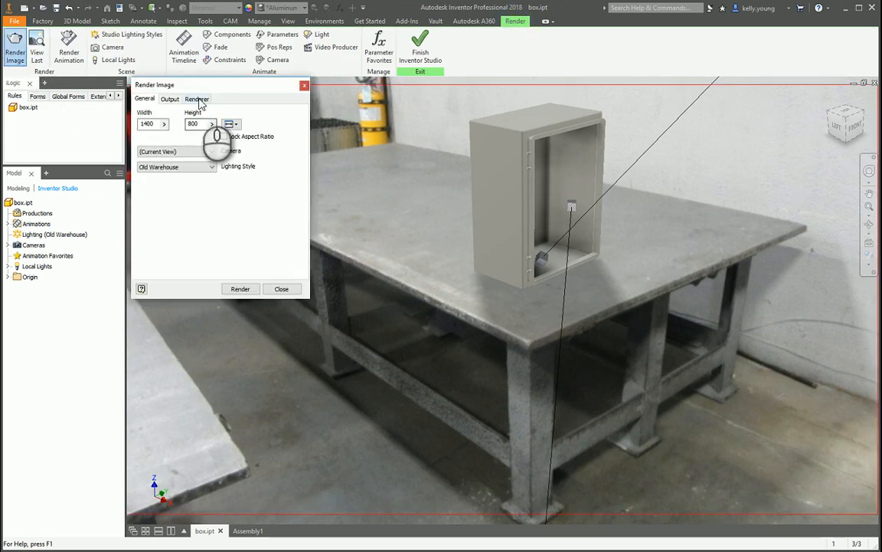
pyautogui.click(197, 99)
pyautogui.doubleClick(239, 142)
pyautogui.write('30')
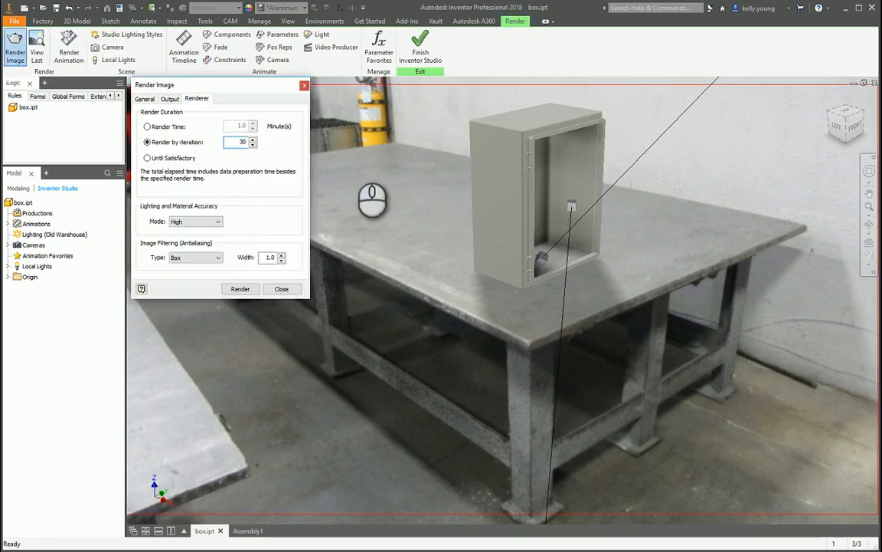
pyautogui.click(240, 289)
pyautogui.click(576, 320)
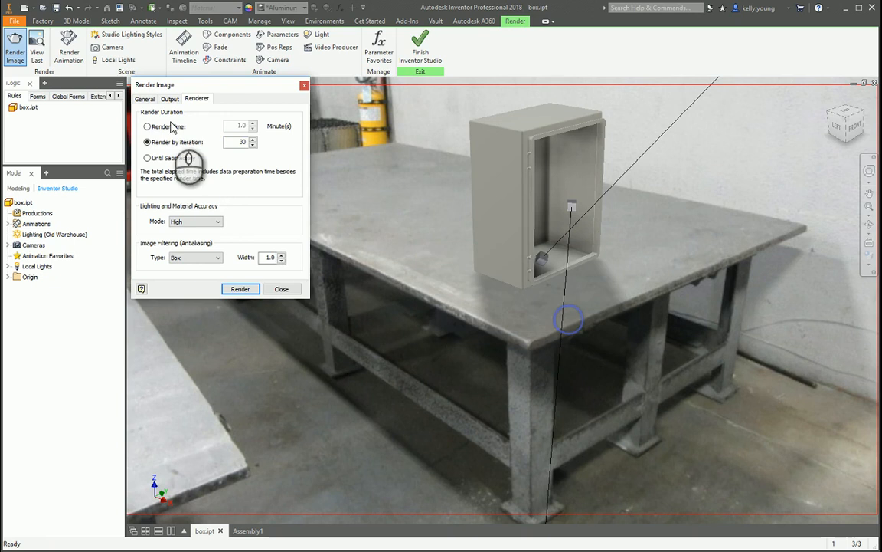
pyautogui.click(170, 99)
pyautogui.click(140, 113)
pyautogui.click(240, 289)
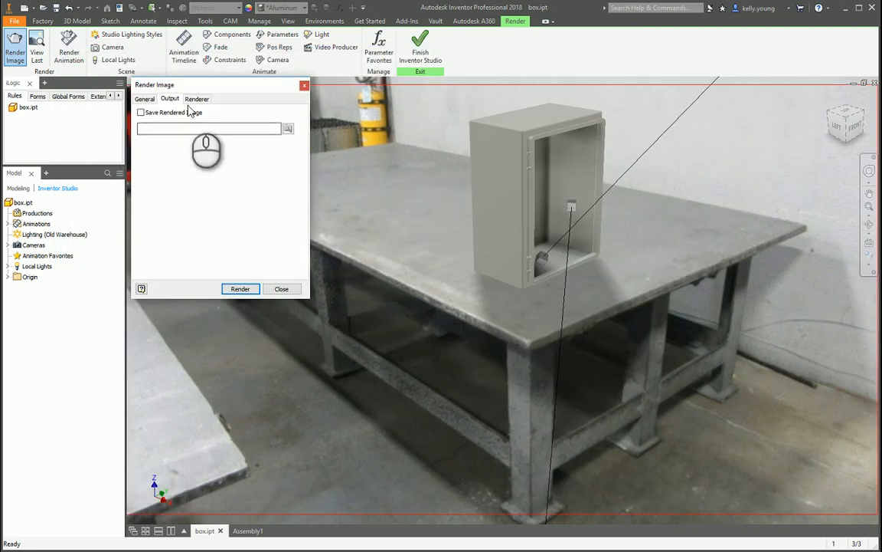
# Set the render duration to 2000 iterations.
pyautogui.click(188, 99)
pyautogui.doubleClick(239, 141)
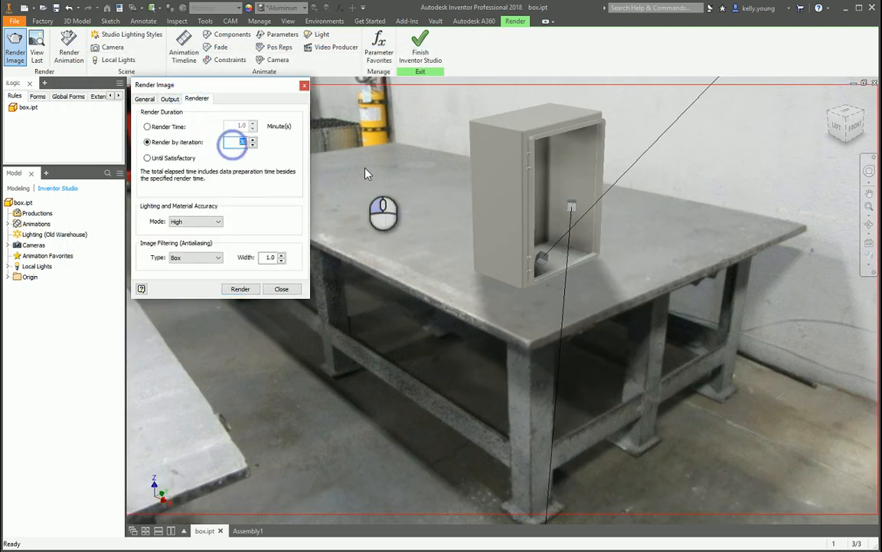
pyautogui.write('2000')
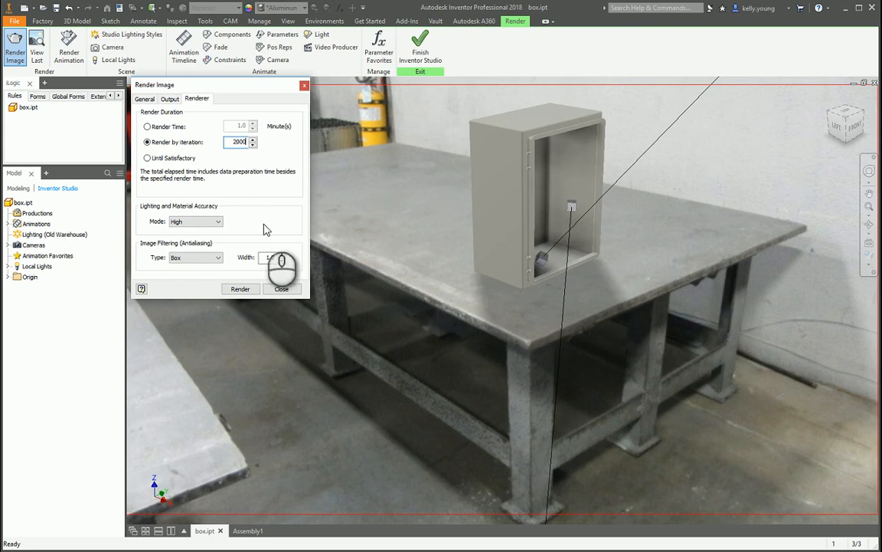
# Enable saving of the rendered image and set its output file to box2.png on the Desktop.
pyautogui.click(170, 99)
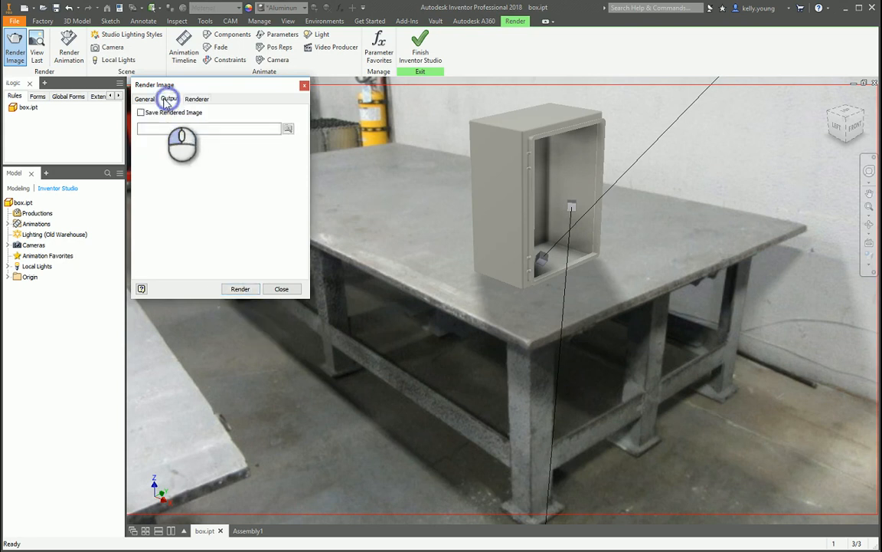
pyautogui.click(145, 98)
pyautogui.click(169, 99)
pyautogui.click(141, 110)
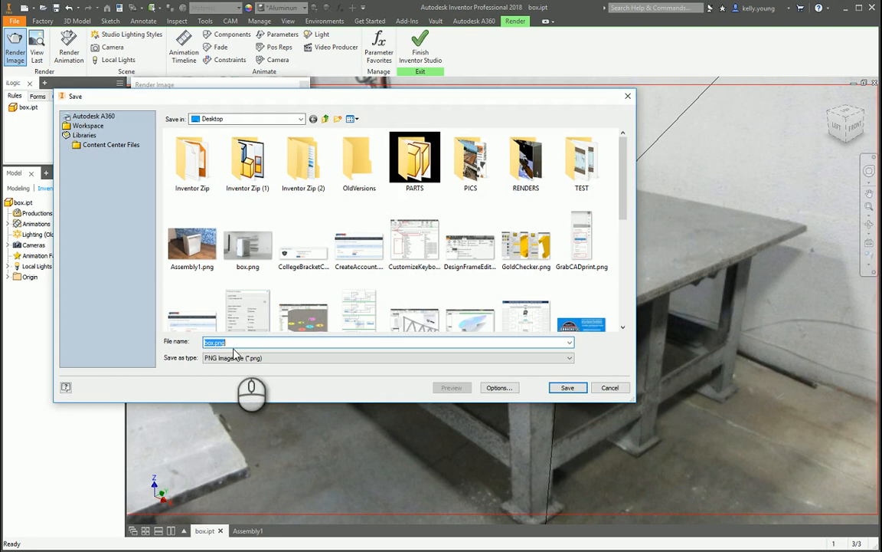
pyautogui.click(214, 341)
pyautogui.write('2')
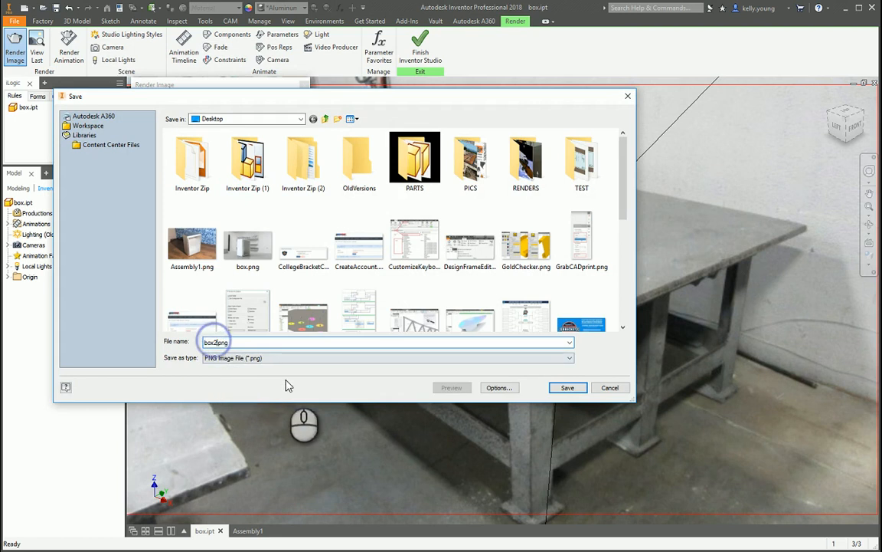
pyautogui.click(565, 387)
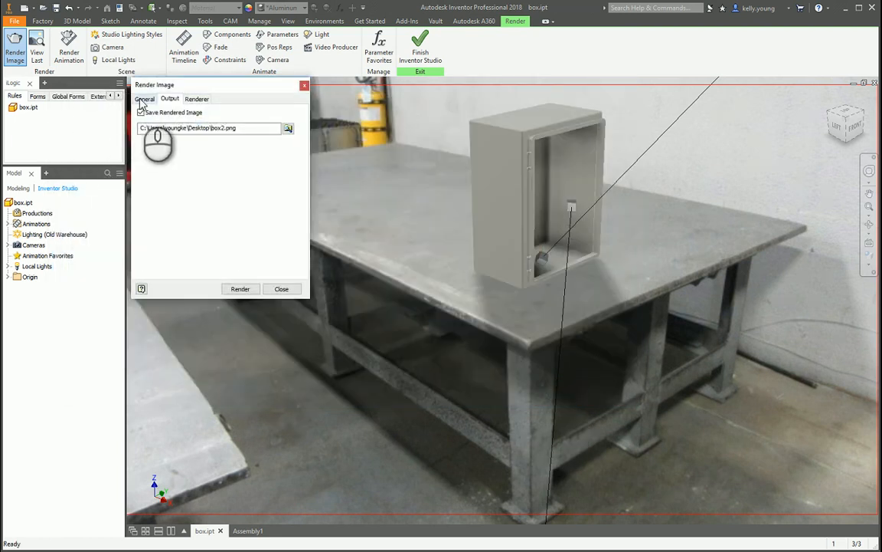
# Set the render height to 900, render the image in a maximized output window, and close the output and render settings.
pyautogui.click(143, 101)
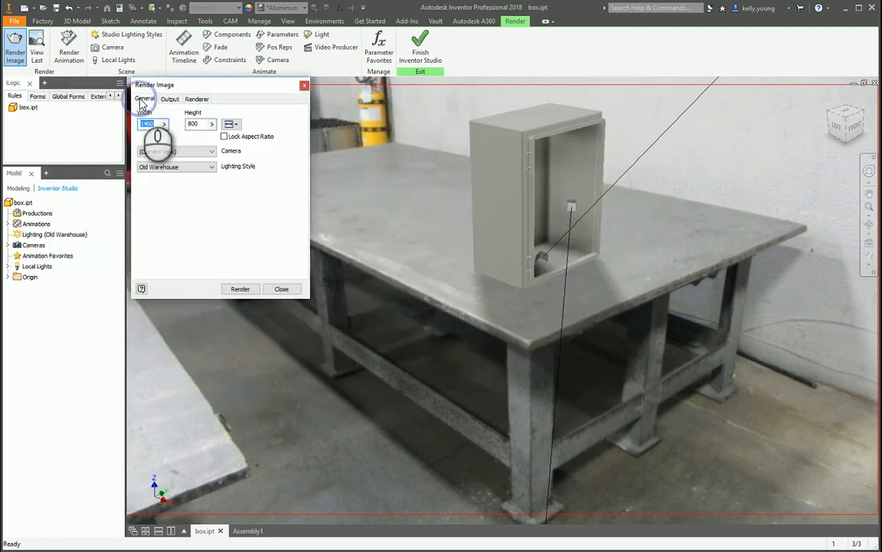
pyautogui.doubleClick(195, 124)
pyautogui.write('900')
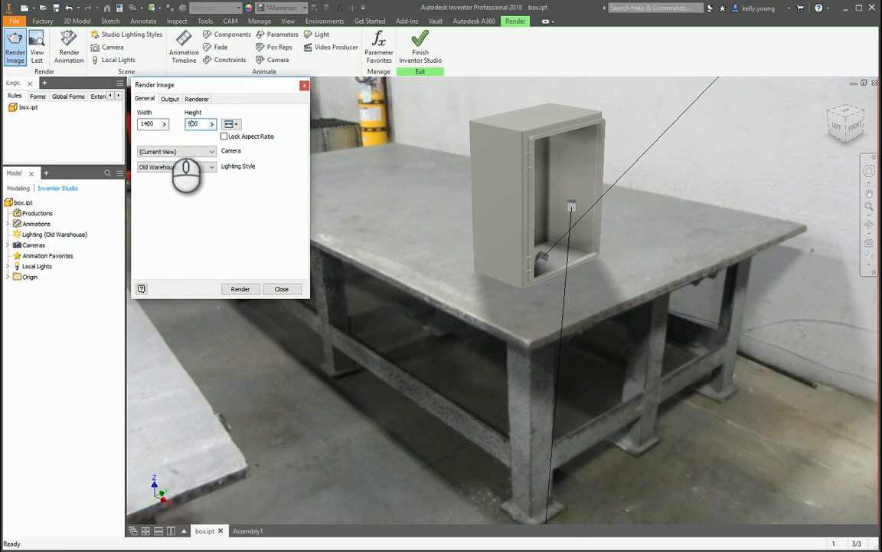
pyautogui.click(240, 289)
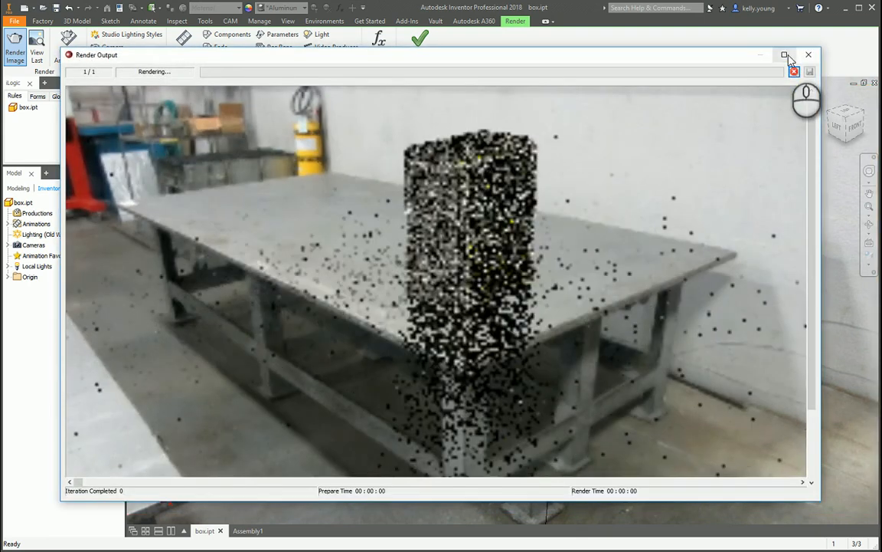
pyautogui.click(785, 55)
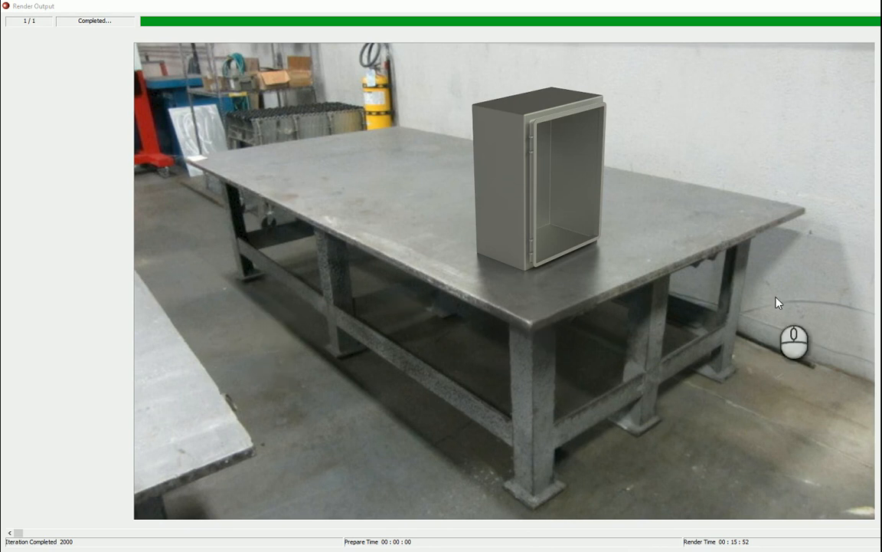
pyautogui.click(879, 6)
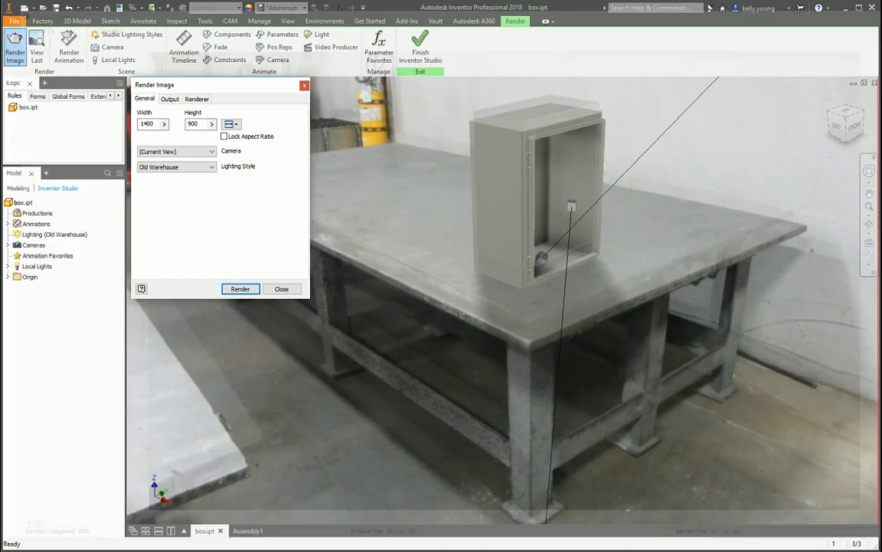
pyautogui.click(281, 289)
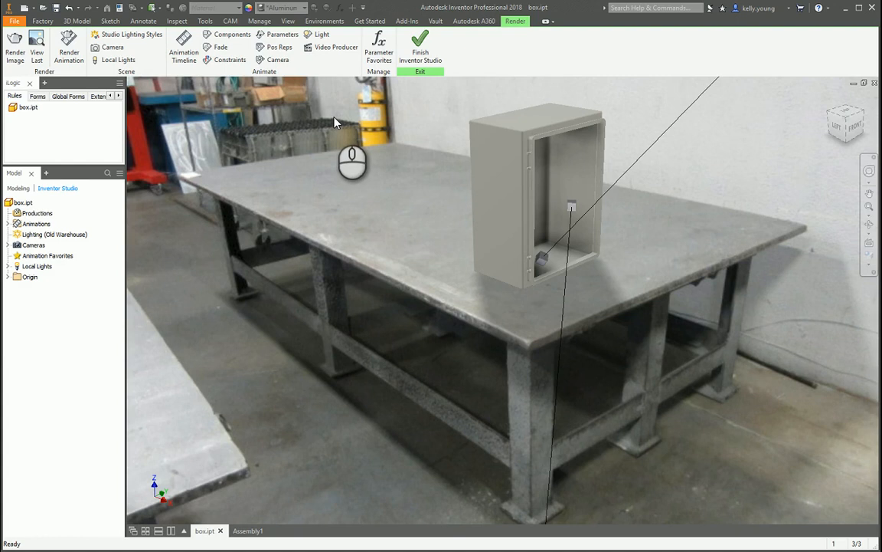
# Zoom and pan the box so that it appears much smaller near the middle of the welding table.
pyautogui.moveTo(628, 252); pyautogui.dragTo(375, 174, button='middle')
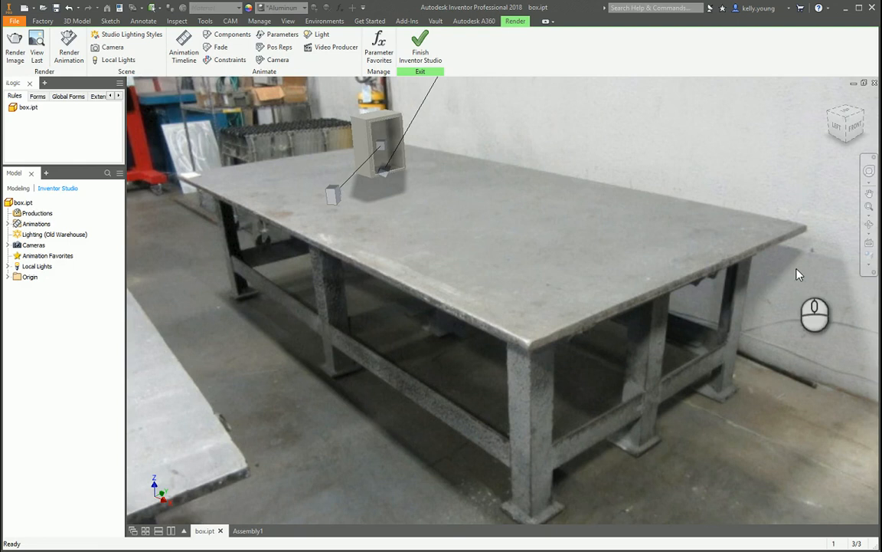
pyautogui.scroll(-2, 517, 217)
pyautogui.scroll(4, 517, 217)
pyautogui.scroll(-1, 517, 217)
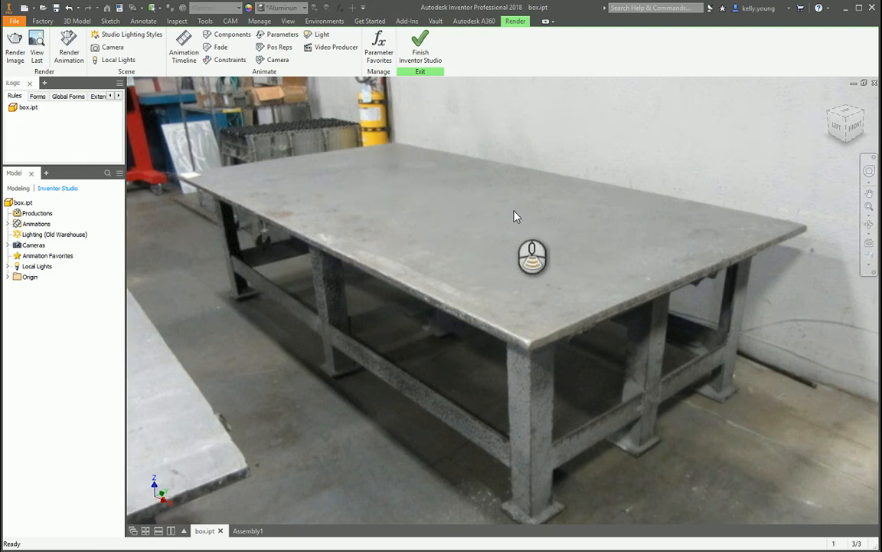
pyautogui.moveTo(445, 193); pyautogui.dragTo(560, 288, button='middle')
pyautogui.scroll(2, 524, 244)
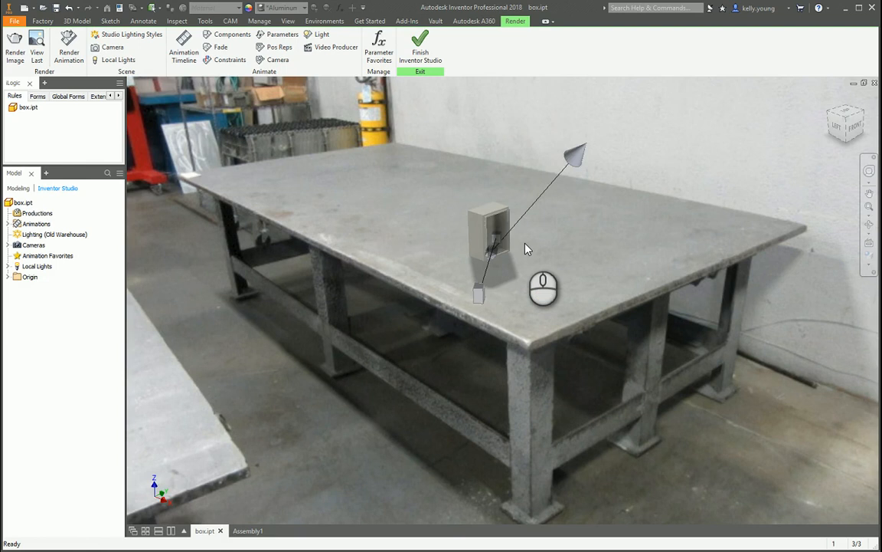
pyautogui.scroll(1, 525, 247)
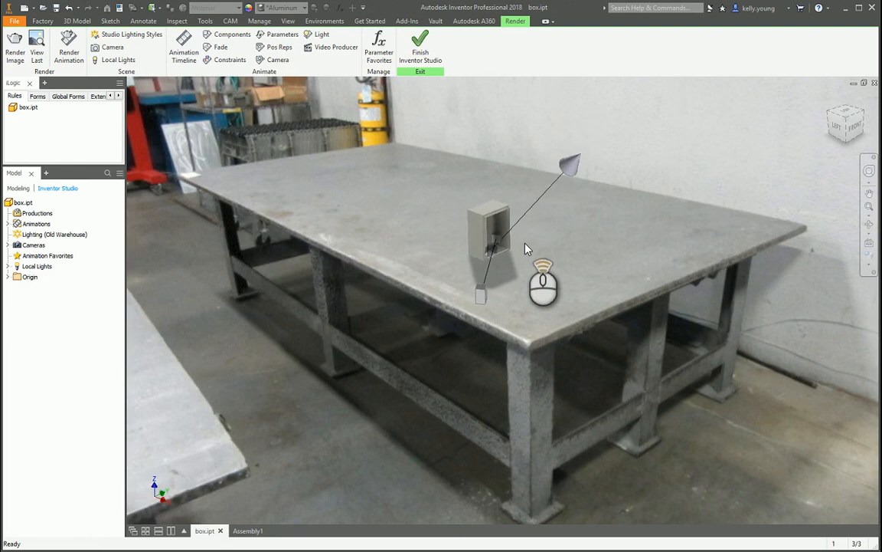